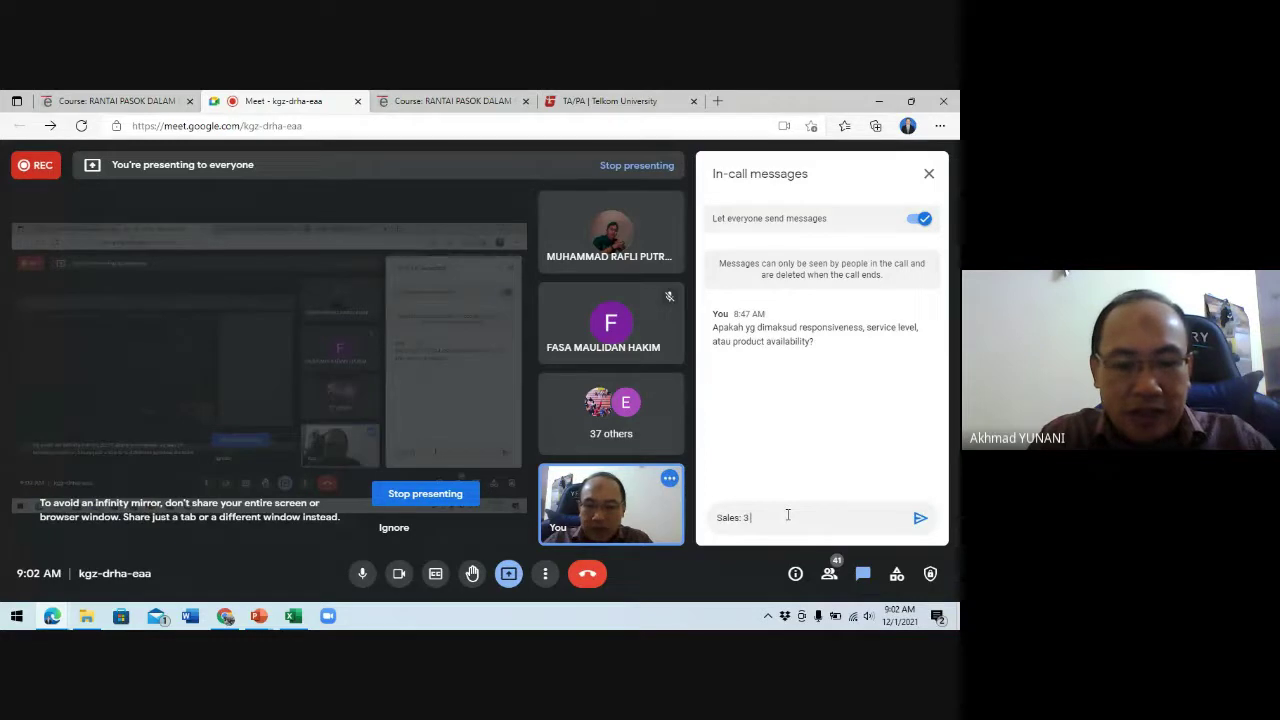
{"action": "type", "text": "5 4 5"}
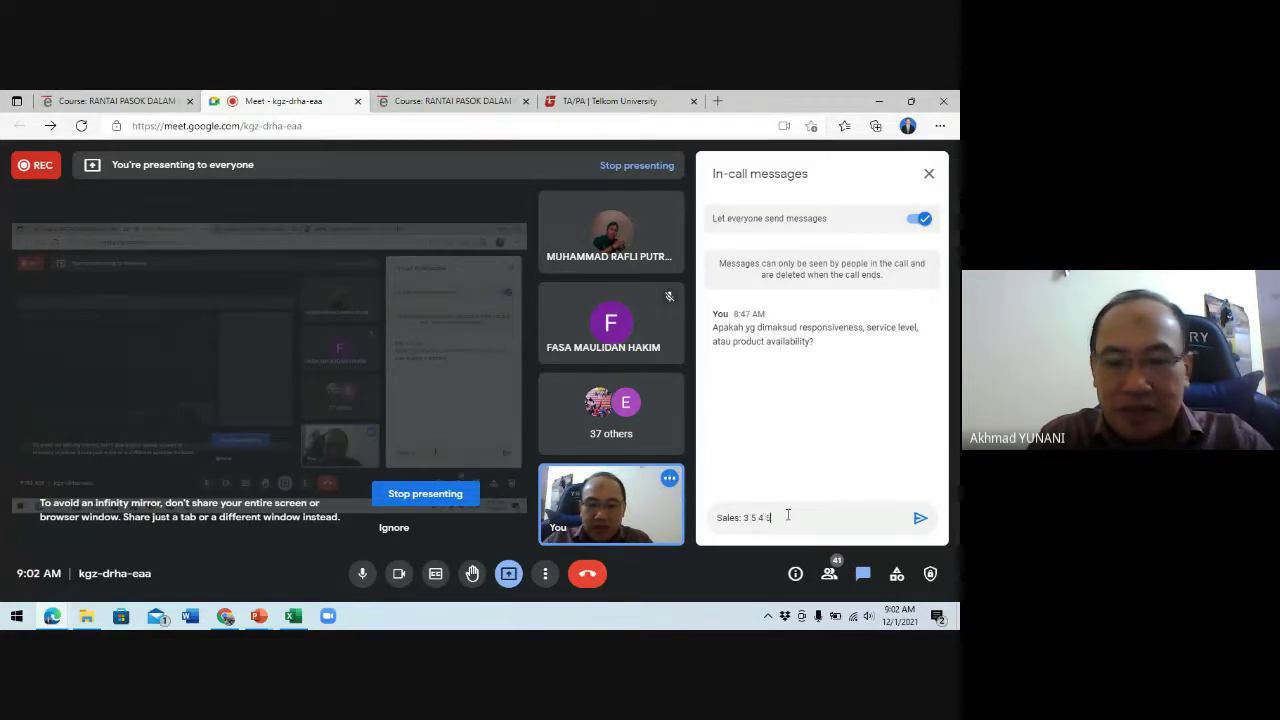
{"action": "type", "text": " 6"}
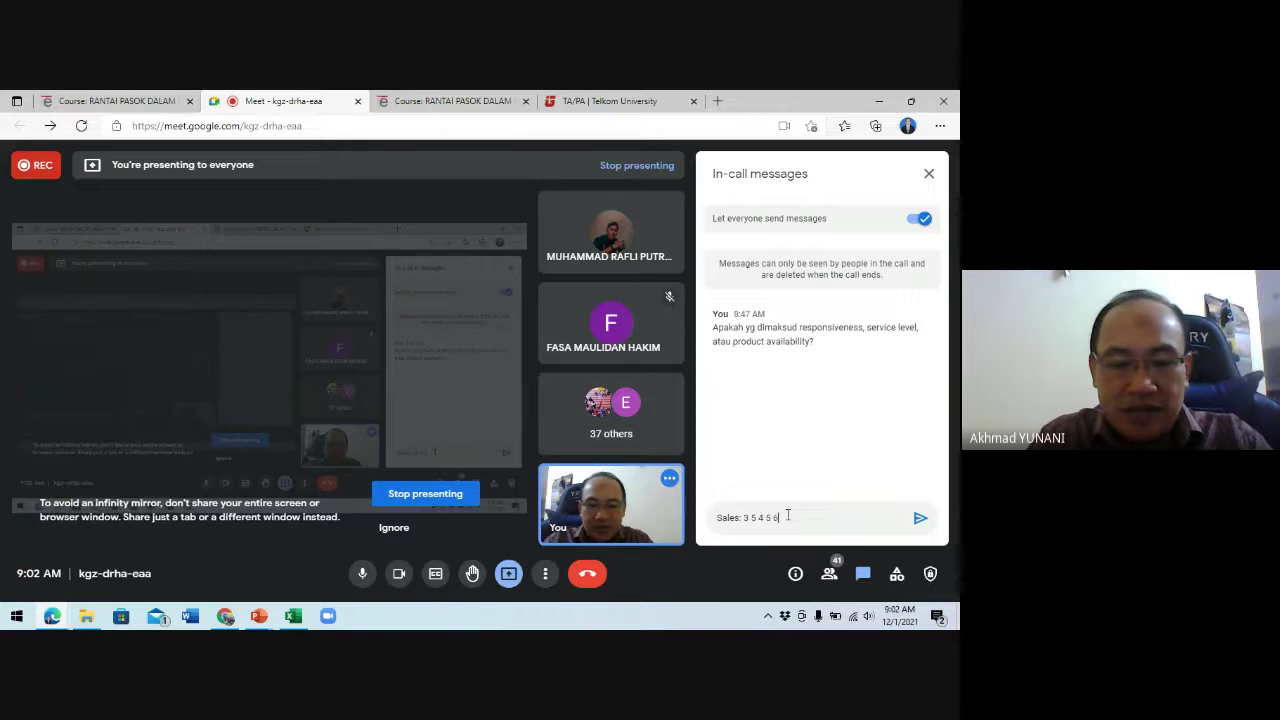
{"action": "type", "text": " 5"}
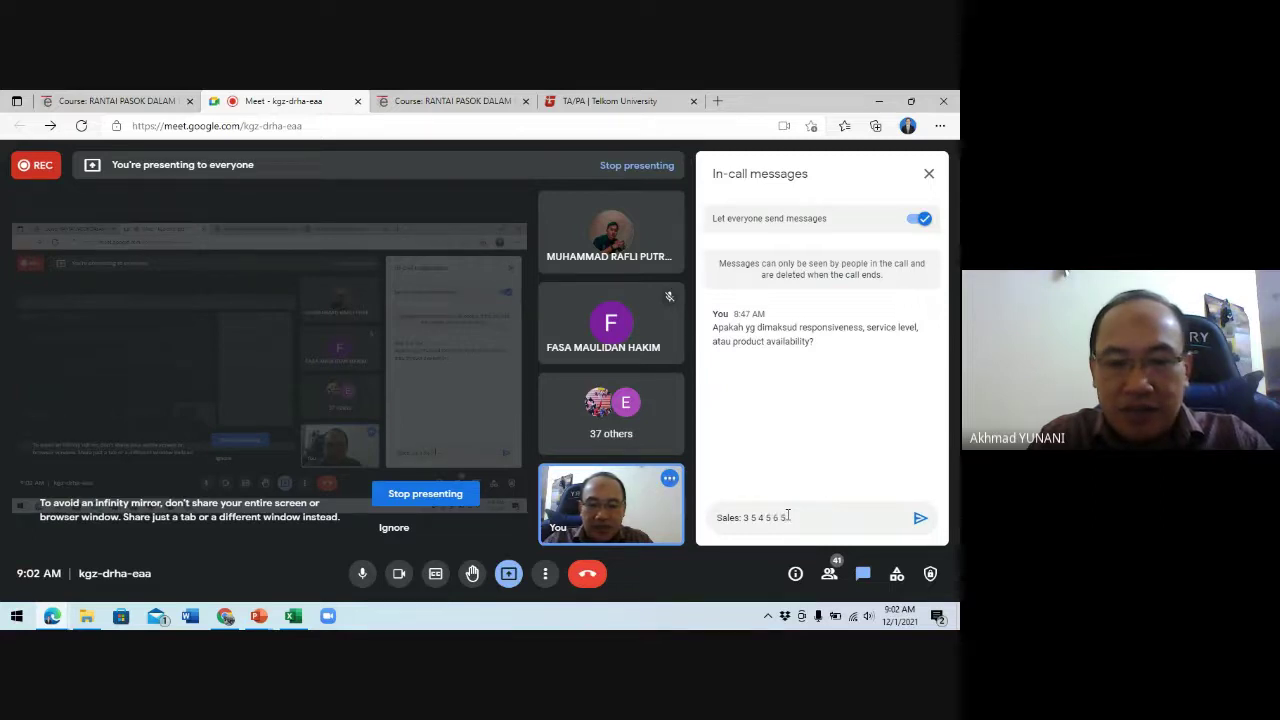
{"action": "type", "text": " 4 3"}
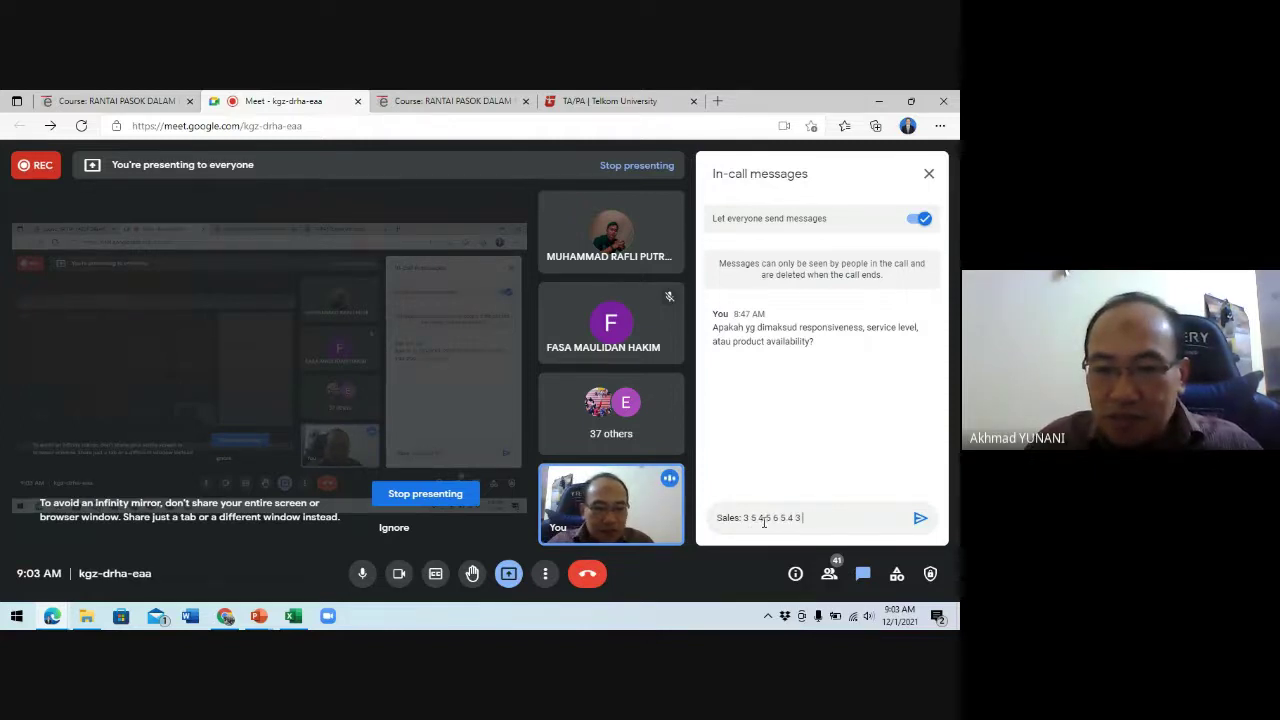
{"action": "left_click_drag", "start_coordinate": [805, 518], "coordinate": [716, 513]}
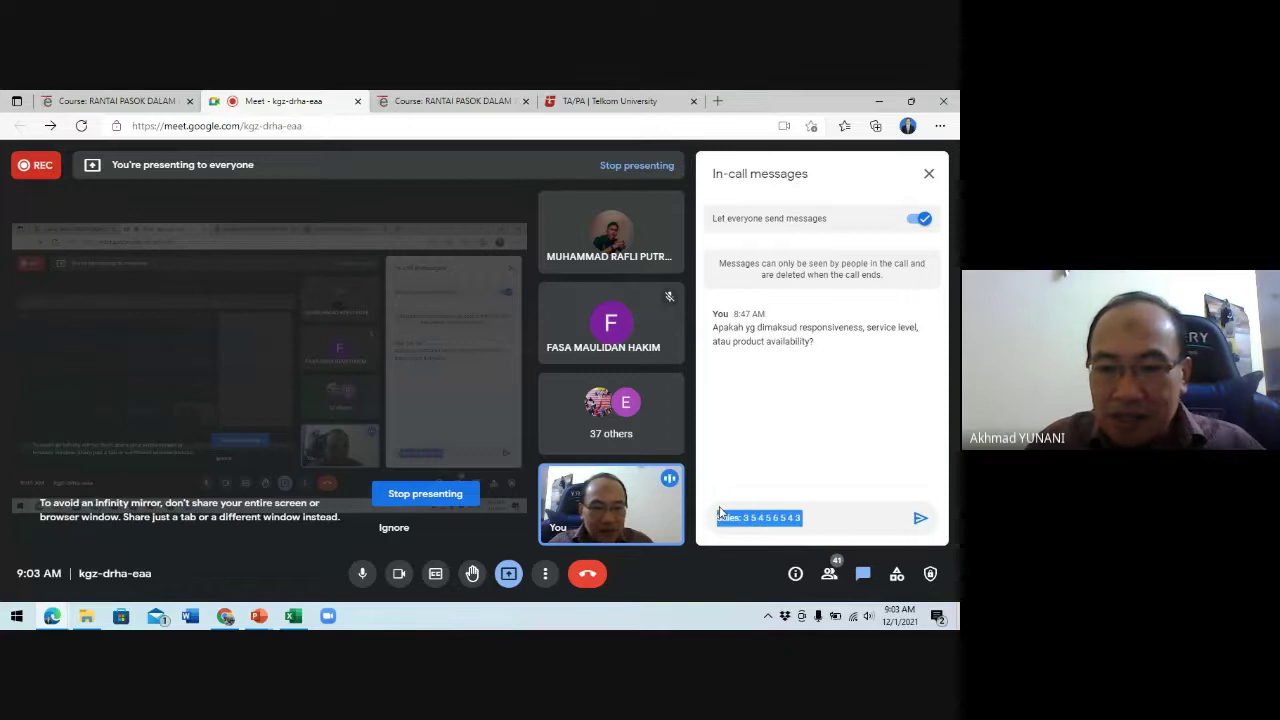
{"action": "key", "text": "ctrl+x"}
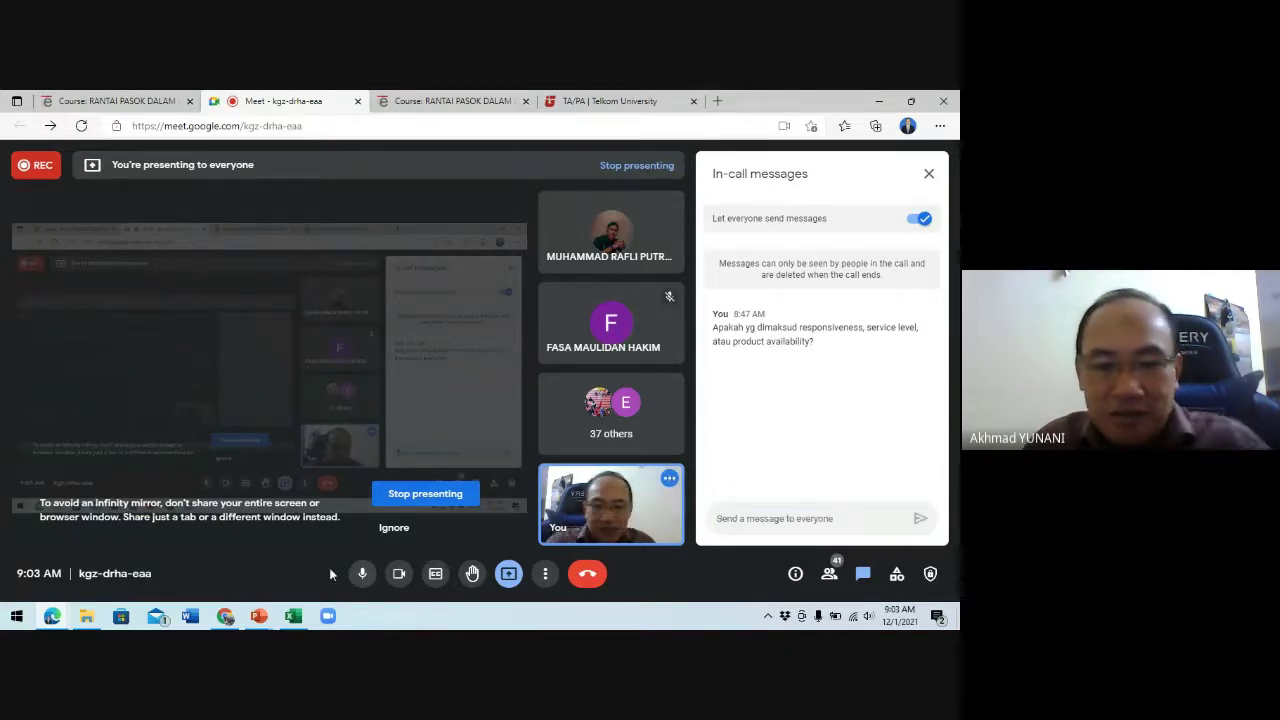
Step: Switch to Excel, leave the open workbook's Save As page and create a new blank workbook
{"action": "left_click", "coordinate": [293, 616]}
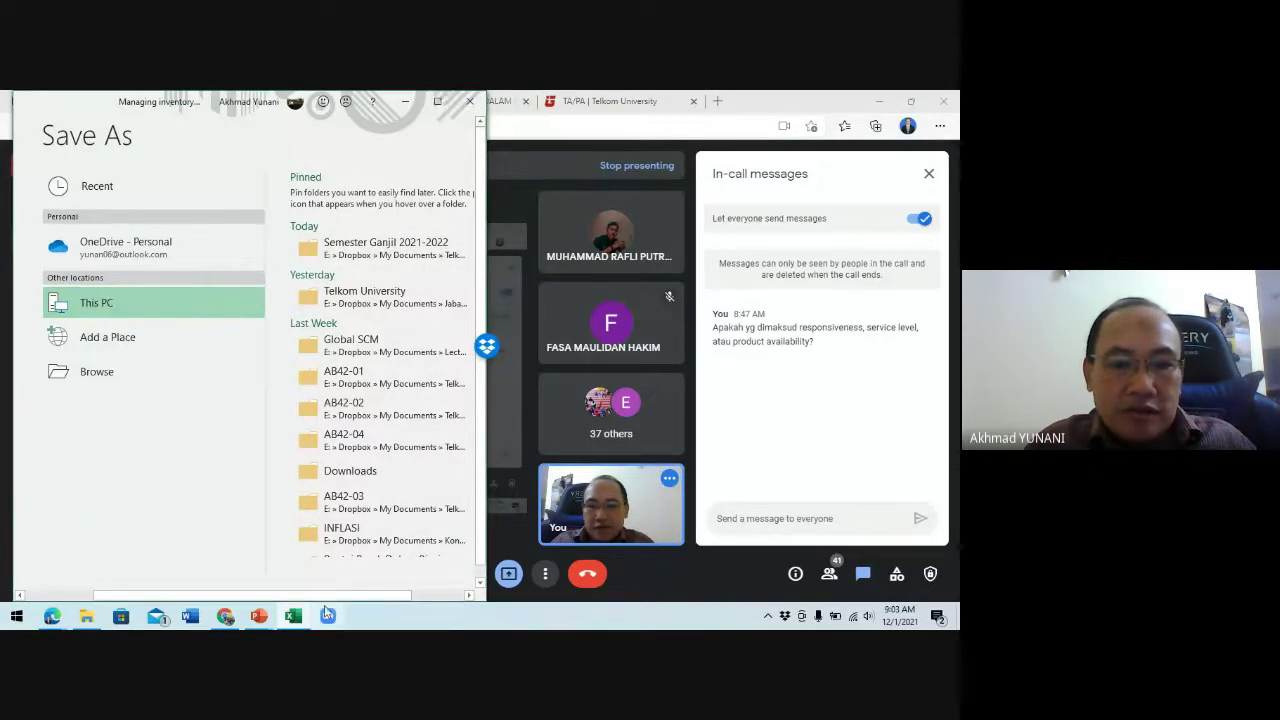
{"action": "left_click", "coordinate": [297, 616]}
{"action": "left_click", "coordinate": [297, 616]}
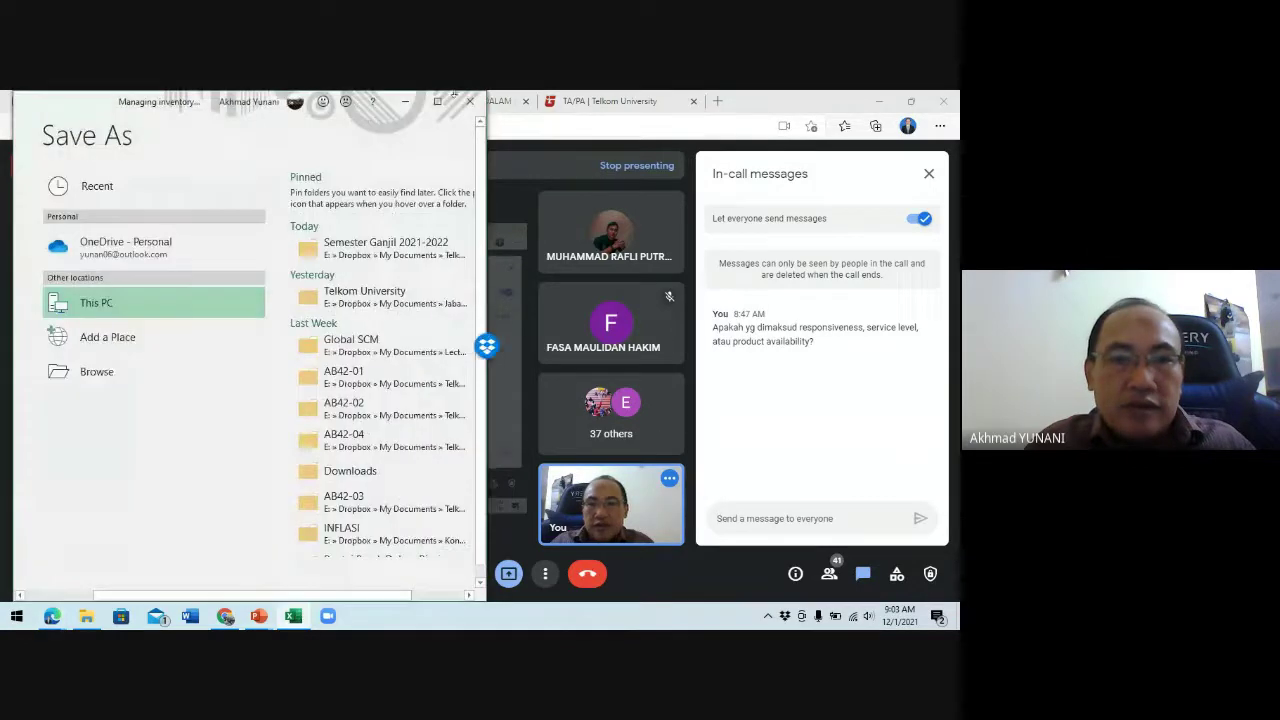
{"action": "left_click", "coordinate": [438, 103]}
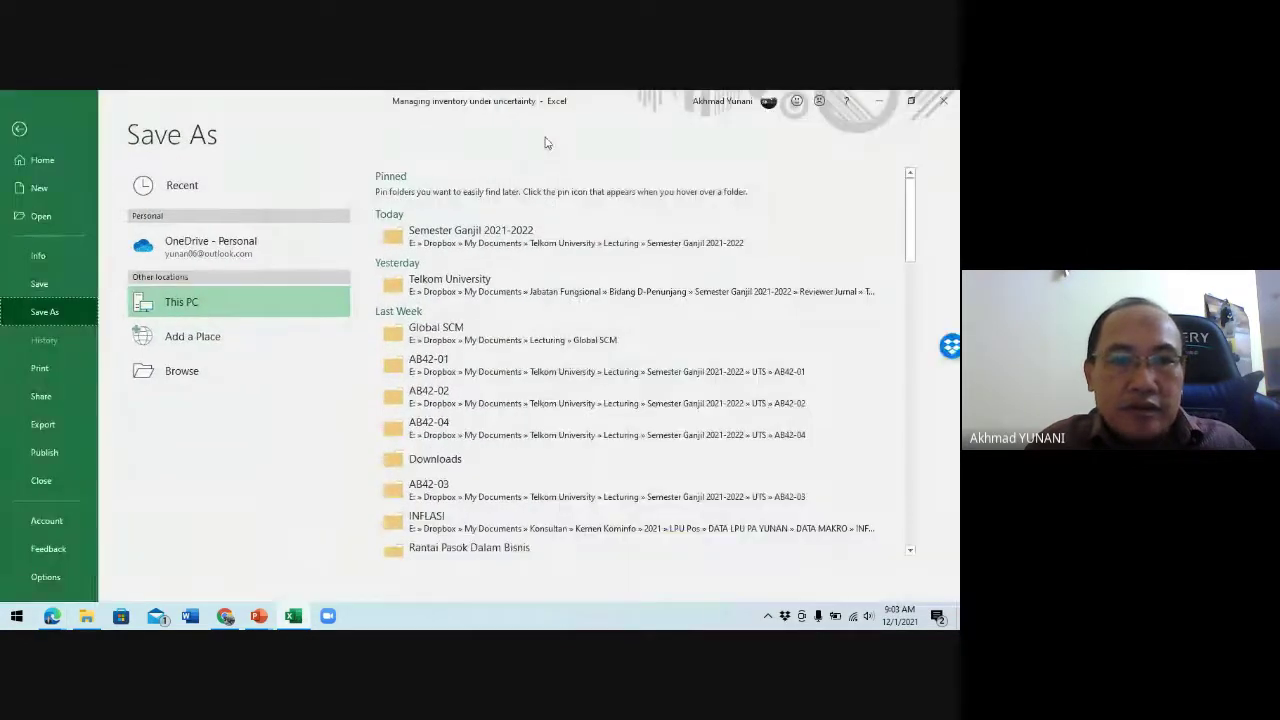
{"action": "left_click", "coordinate": [19, 129]}
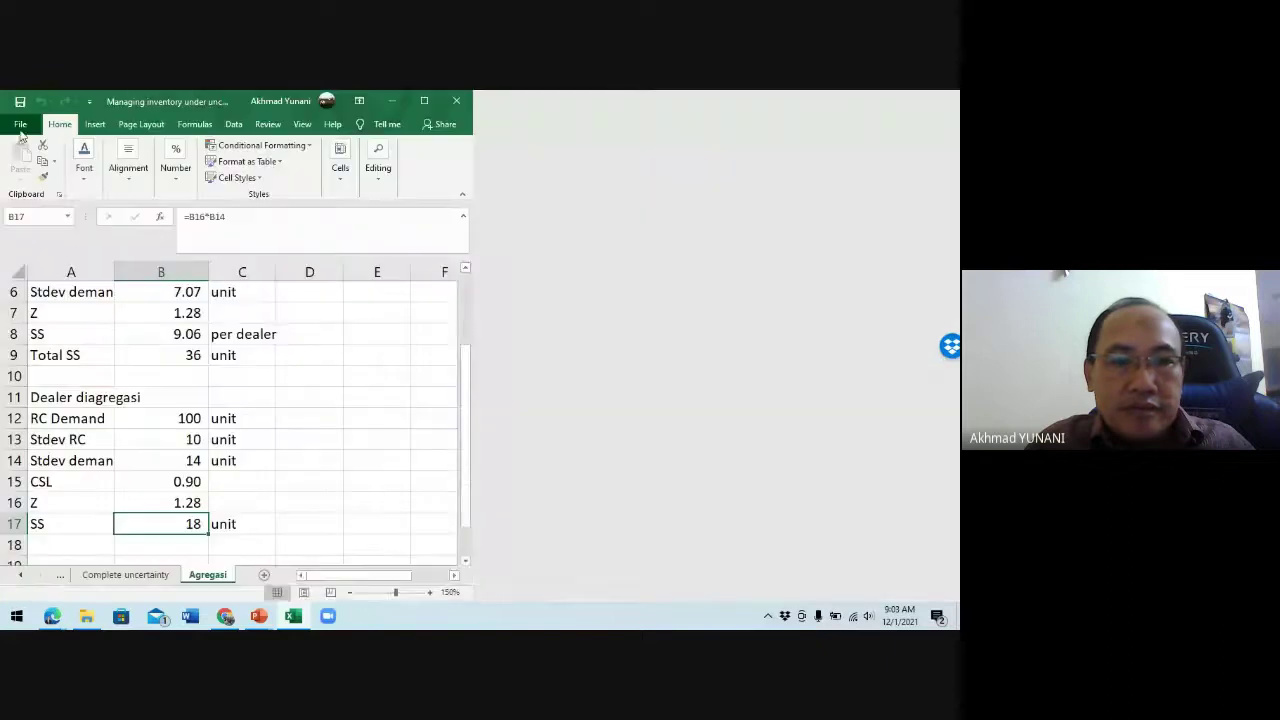
{"action": "left_click", "coordinate": [20, 124]}
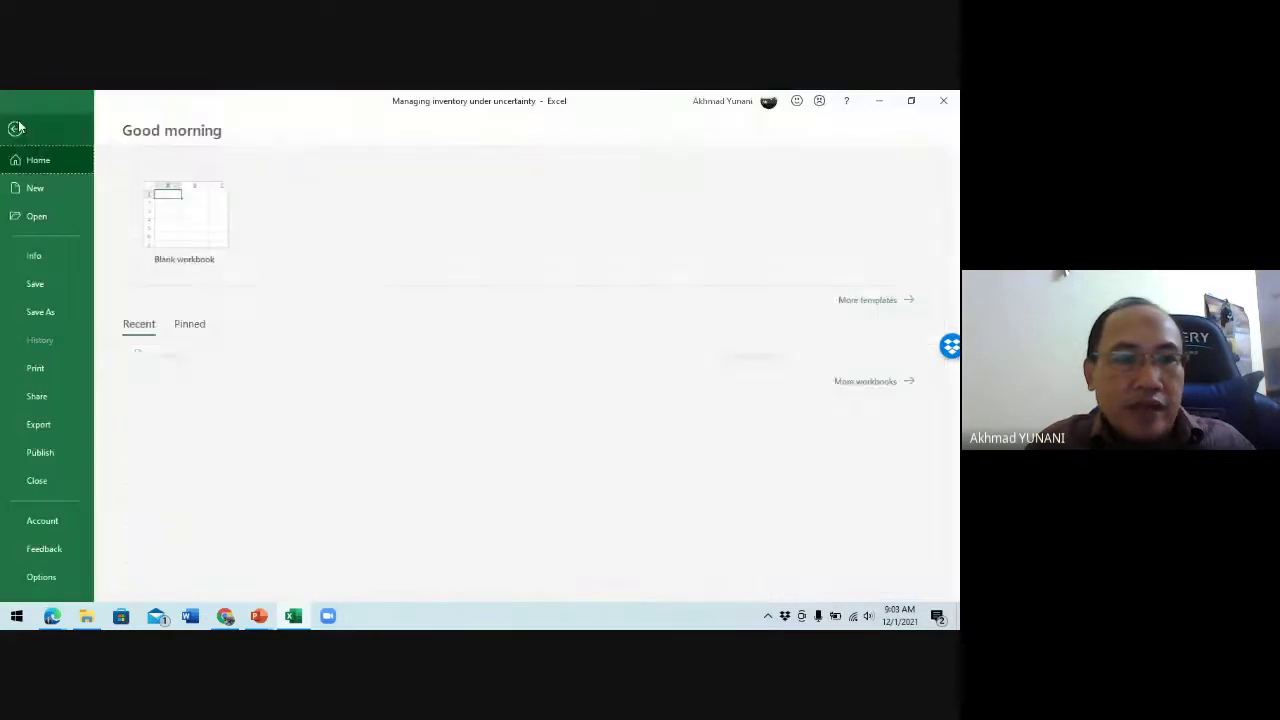
{"action": "left_click", "coordinate": [37, 190]}
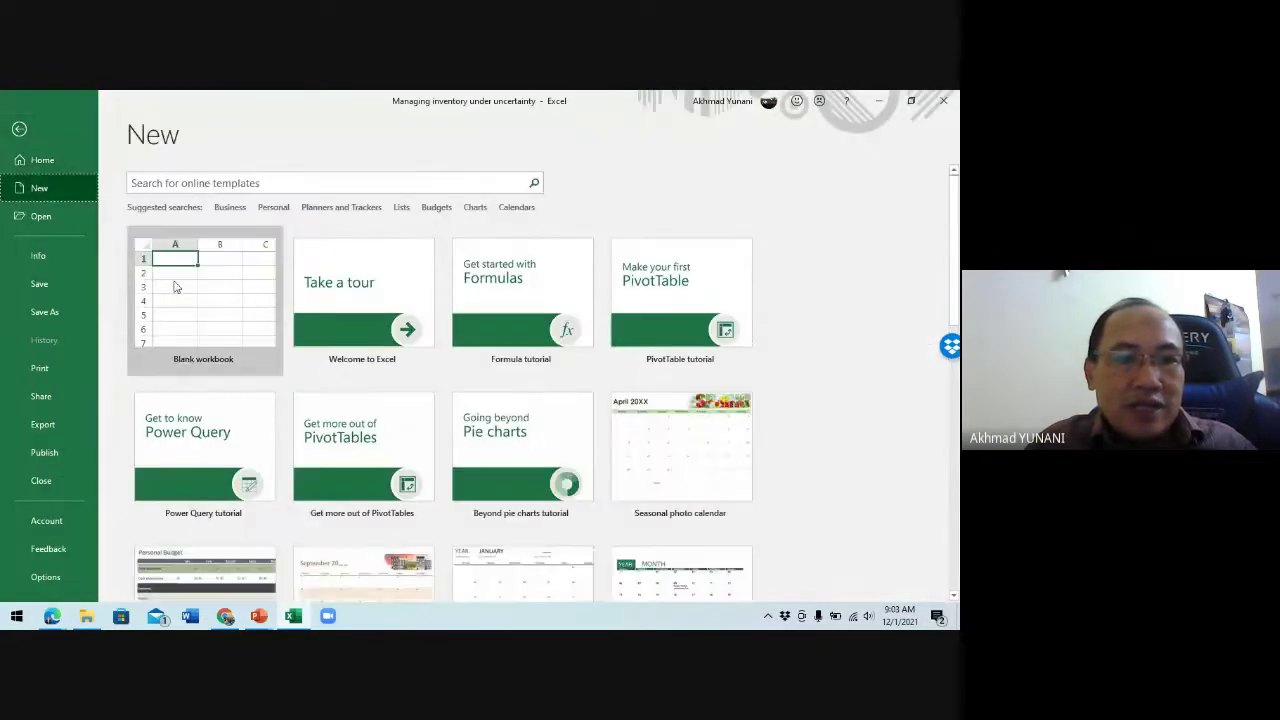
{"action": "key", "text": "Escape"}
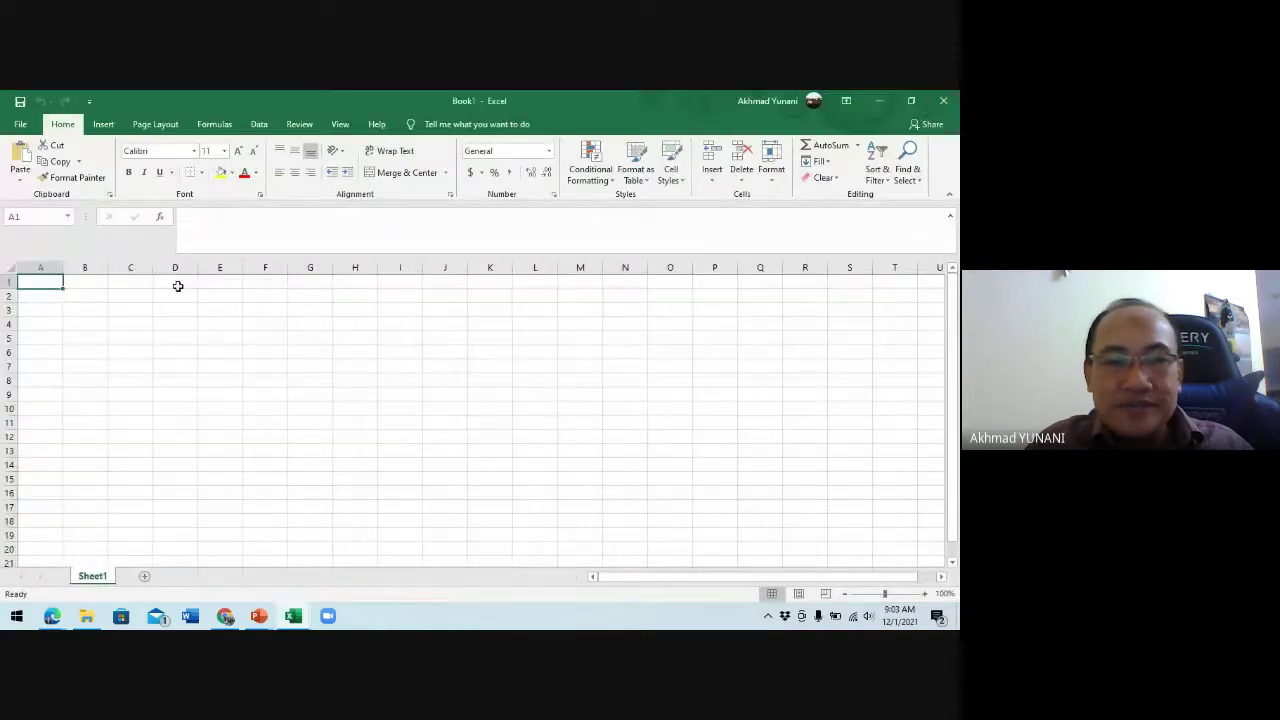
Step: Enter the column headers "Hari ke-" in A1 and "Sales (demand)" in B1
{"action": "left_click", "coordinate": [940, 577]}
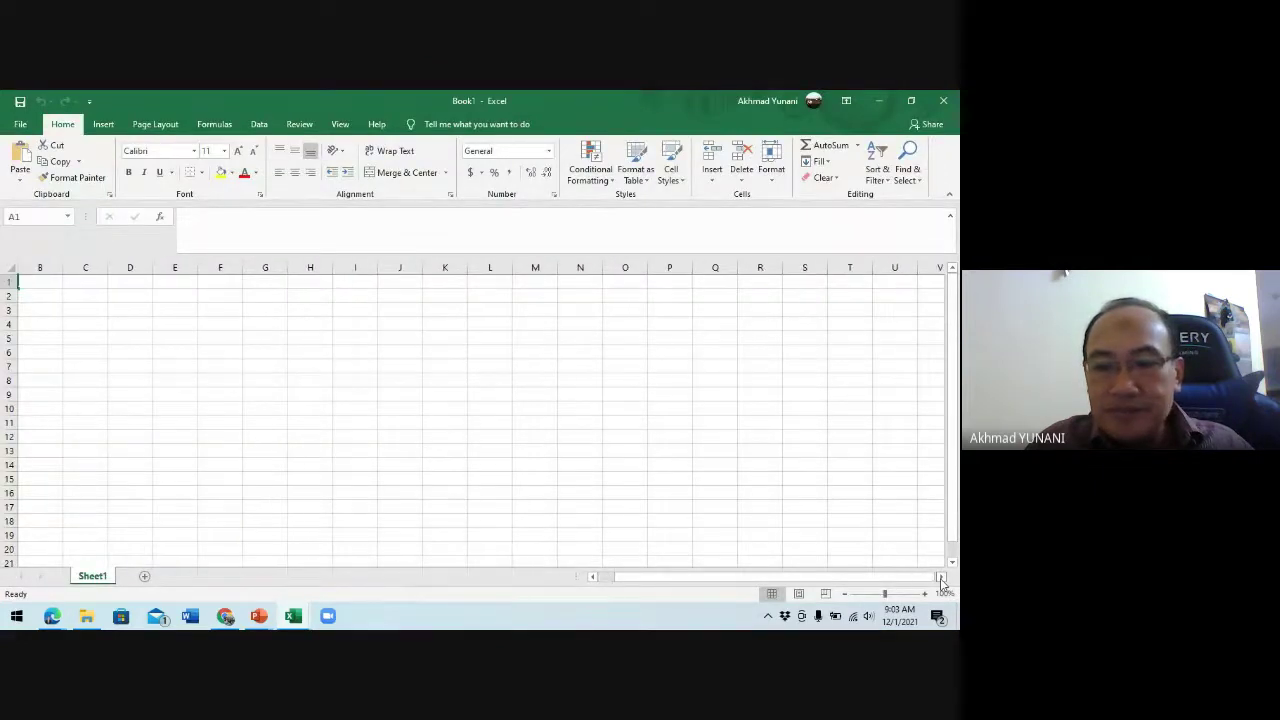
{"action": "left_click", "coordinate": [924, 593]}
{"action": "left_click", "coordinate": [924, 593]}
{"action": "left_click", "coordinate": [924, 593]}
{"action": "left_click", "coordinate": [924, 593]}
{"action": "left_click", "coordinate": [924, 593]}
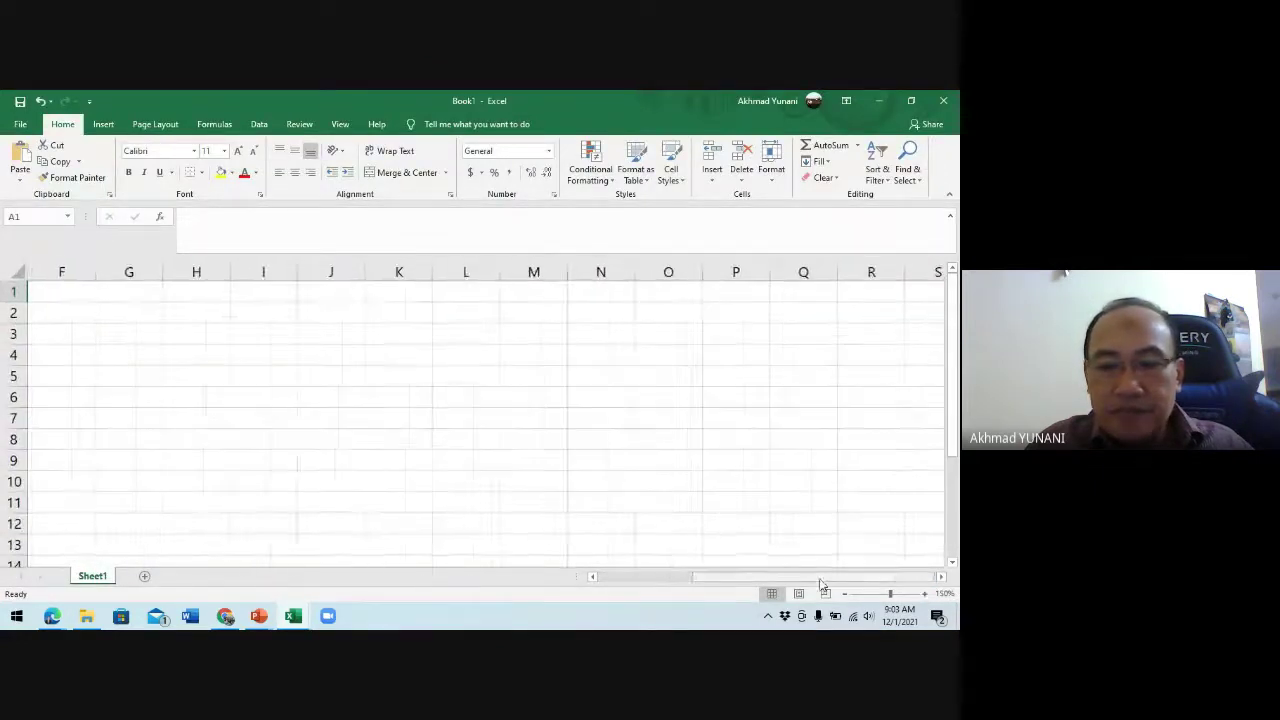
{"action": "left_click_drag", "start_coordinate": [870, 577], "coordinate": [810, 577]}
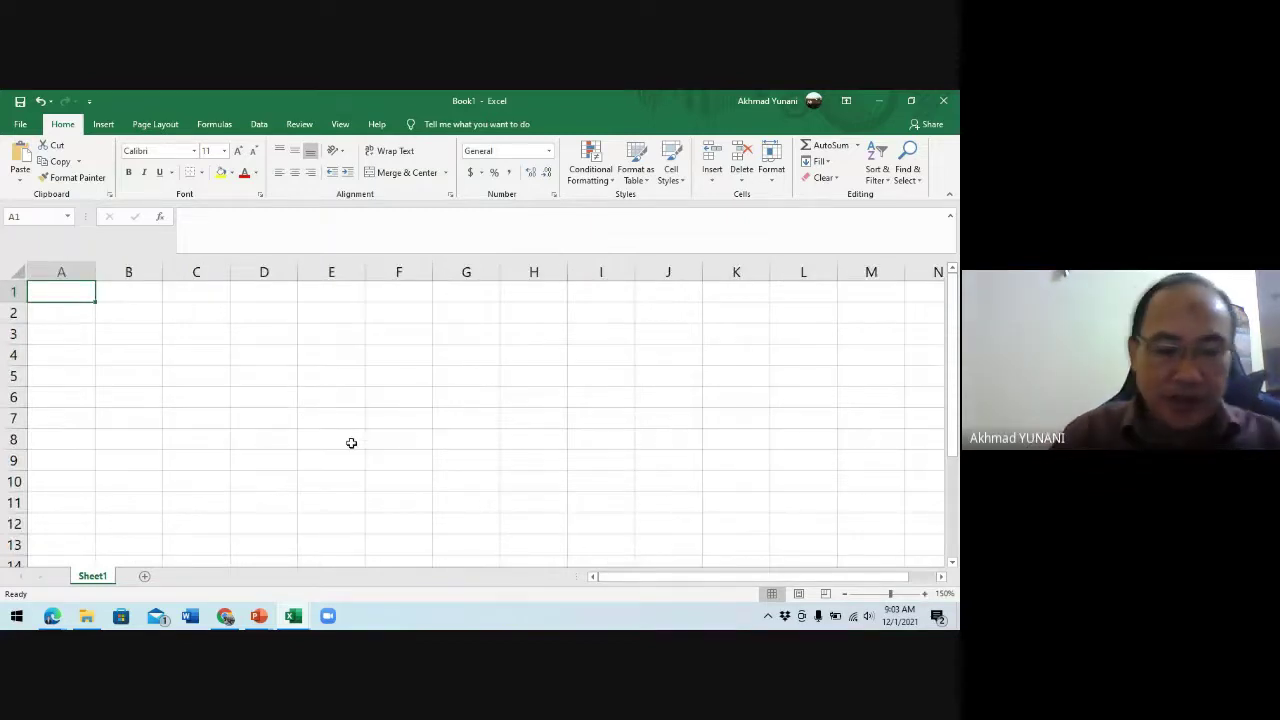
{"action": "type", "text": "Hari ke"}
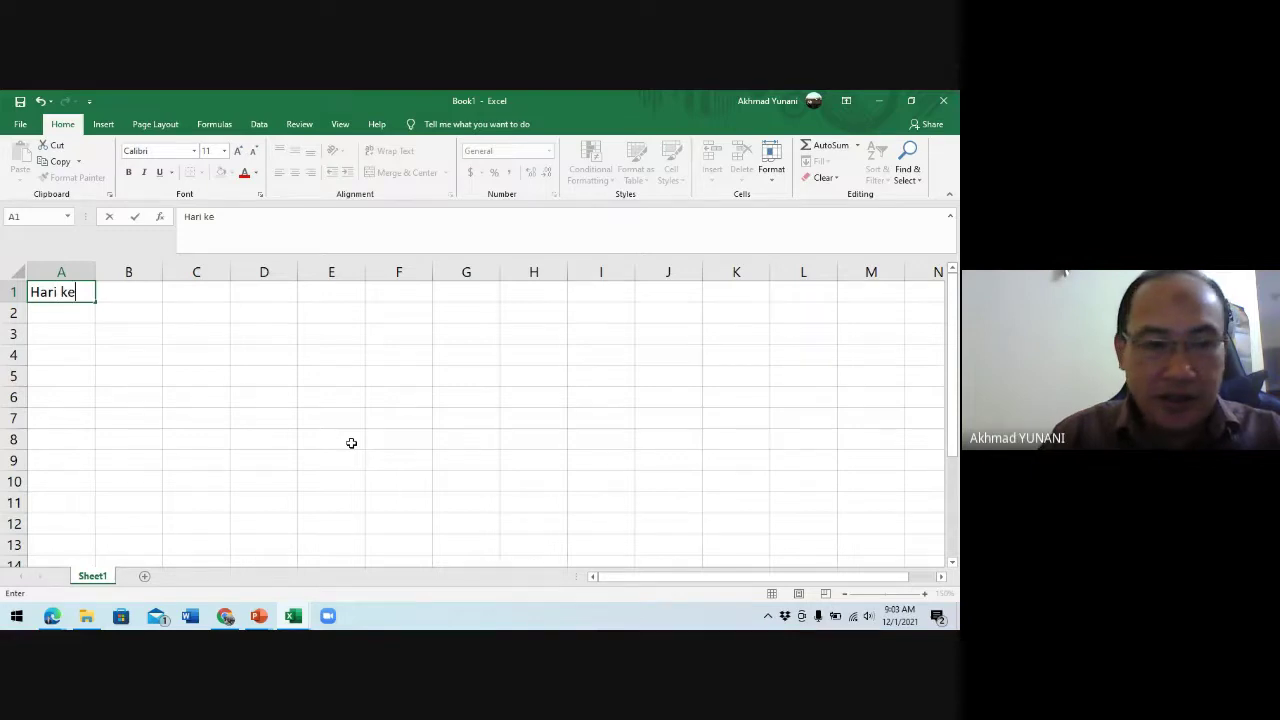
{"action": "type", "text": "-"}
{"action": "key", "text": "Tab"}
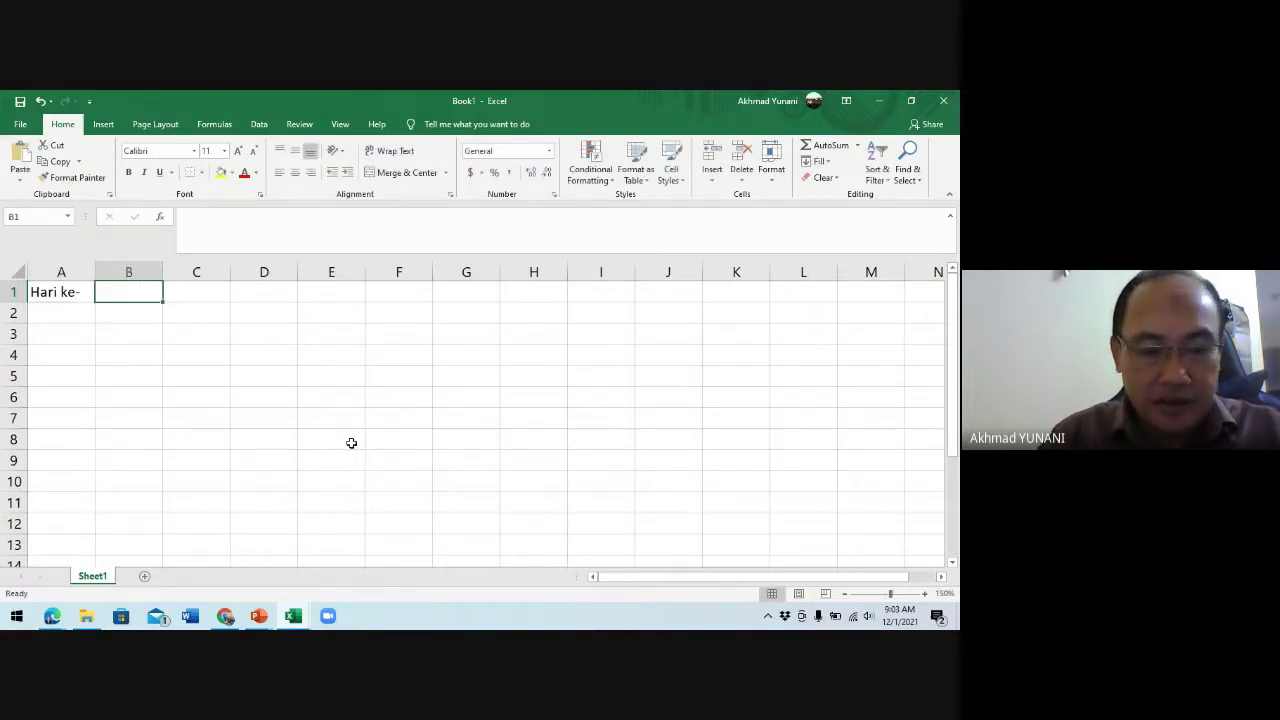
{"action": "type", "text": "Sales"}
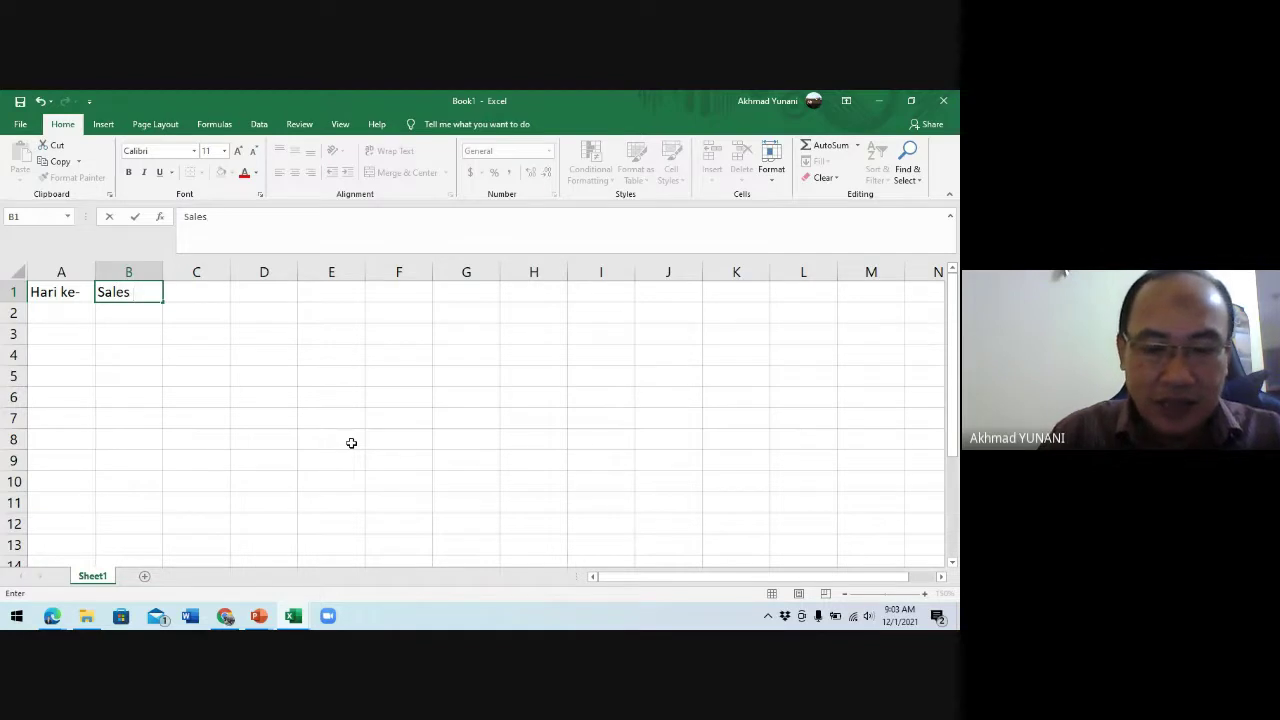
{"action": "type", "text": " (demand)"}
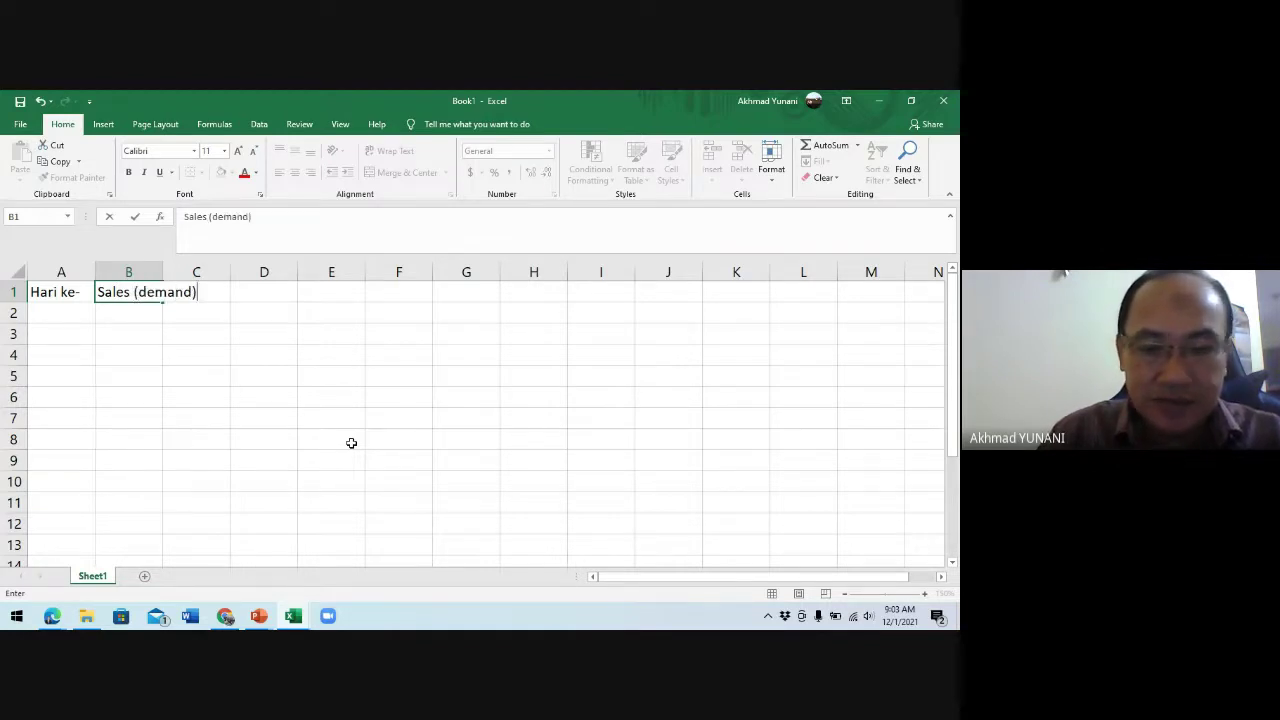
{"action": "key", "text": "Return"}
Step: Fill A2:A11 with the day numbers 1 to 10 and fit column B's width to its header
{"action": "type", "text": "1"}
{"action": "key", "text": "Return"}
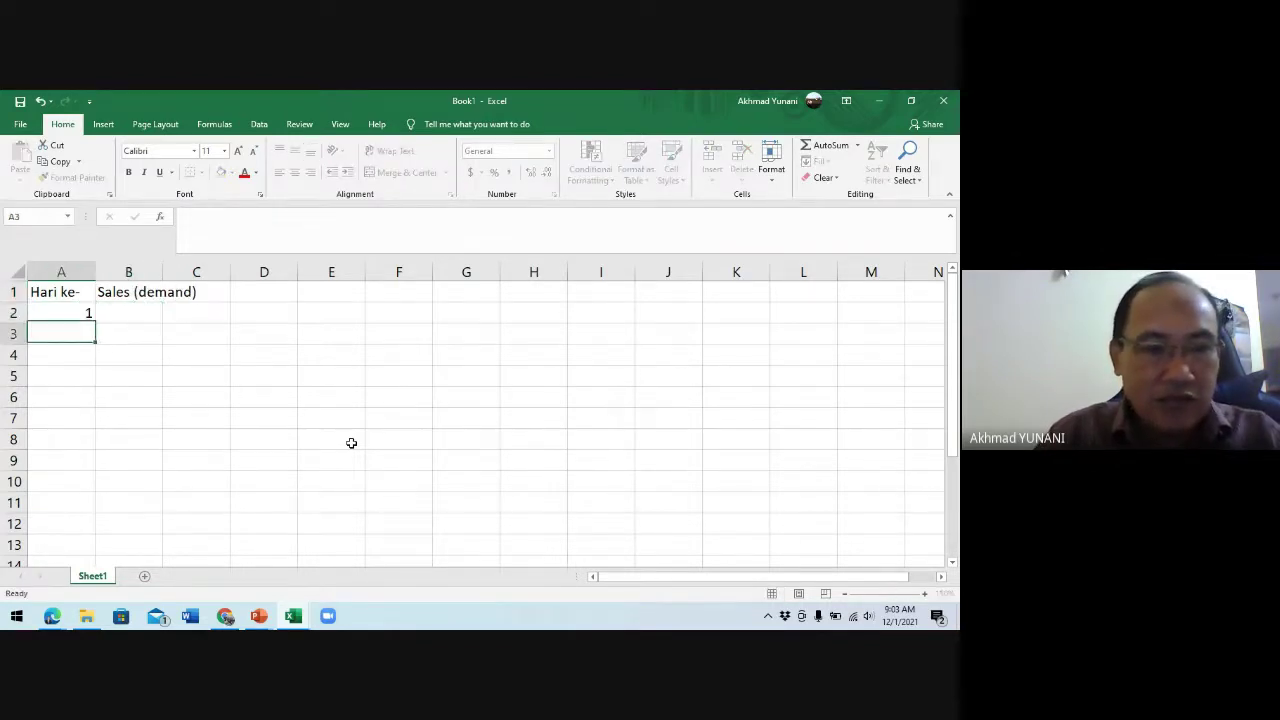
{"action": "type", "text": "2"}
{"action": "key", "text": "Return"}
{"action": "type", "text": "3"}
{"action": "key", "text": "Return"}
{"action": "key", "text": "Up"}
{"action": "key", "text": "Up"}
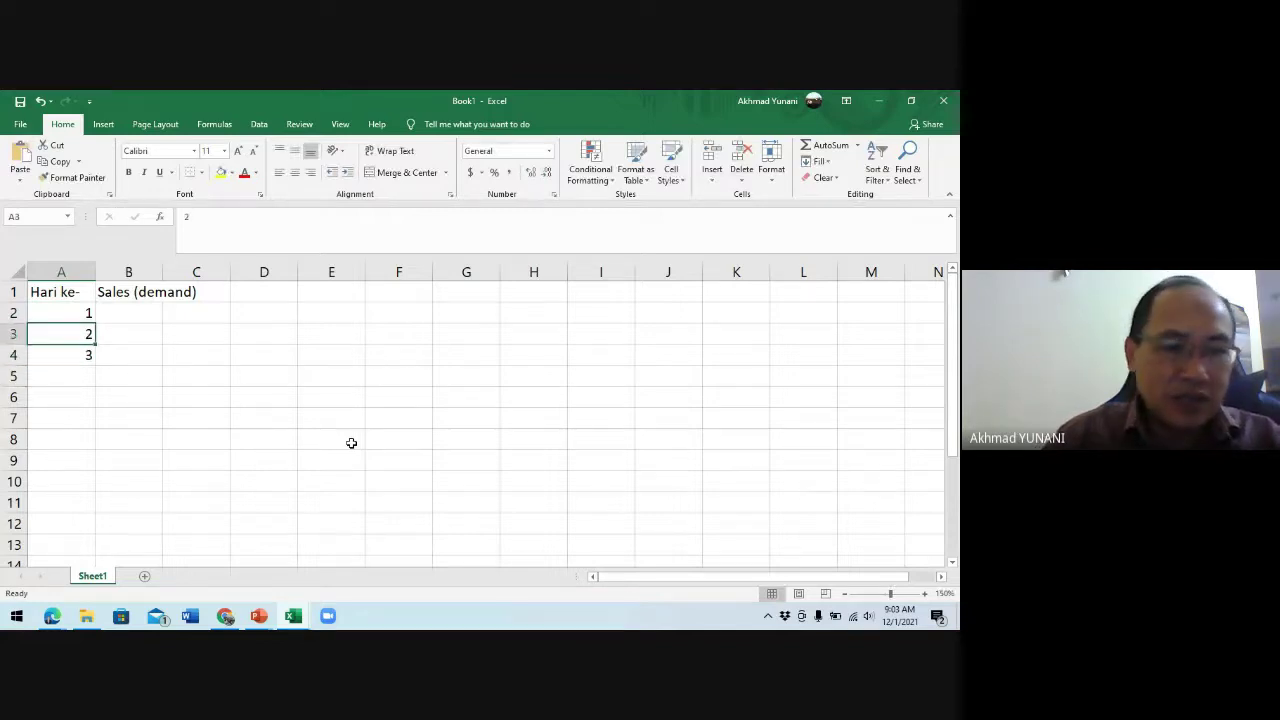
{"action": "key", "text": "shift+Down"}
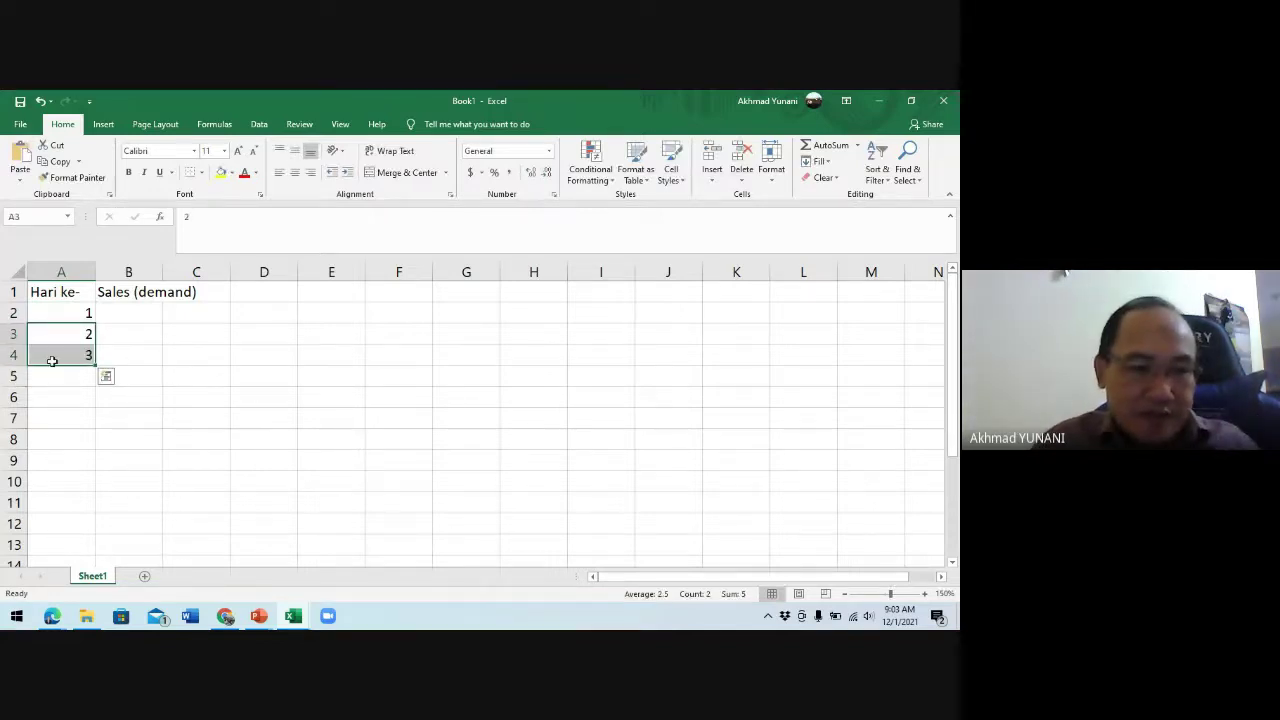
{"action": "left_click_drag", "start_coordinate": [95, 366], "coordinate": [89, 504]}
{"action": "left_click", "coordinate": [137, 312]}
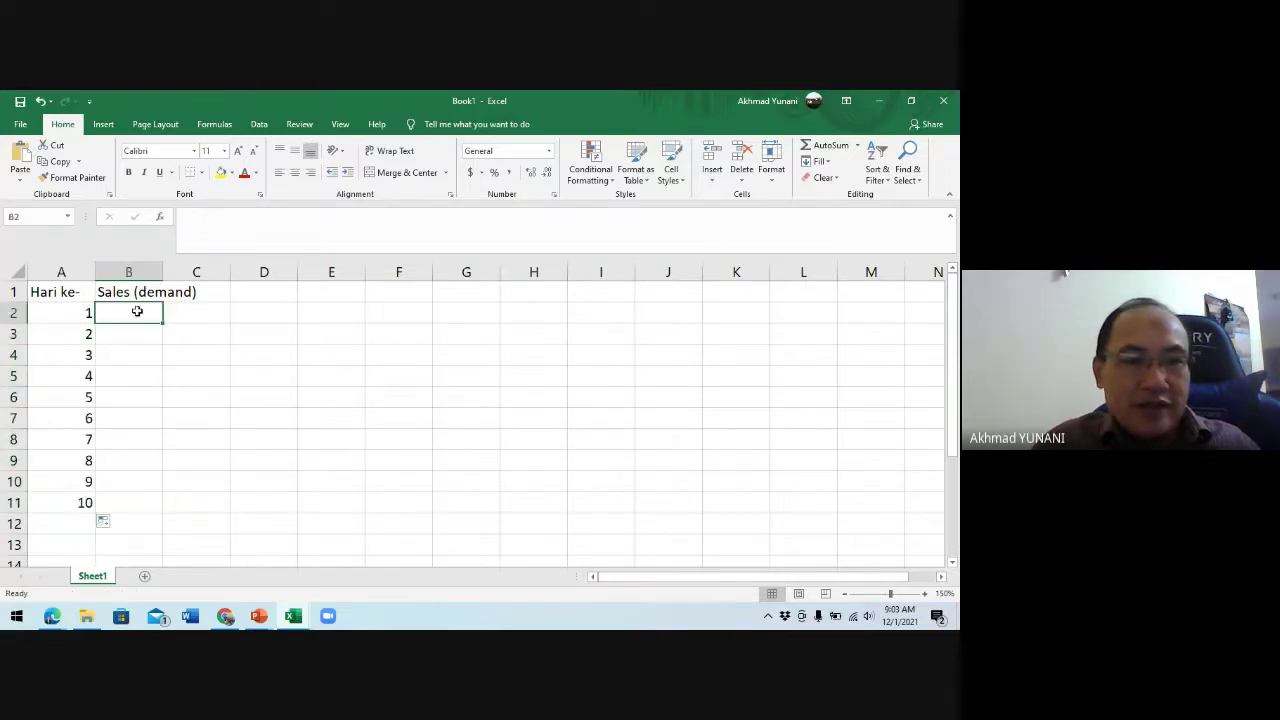
{"action": "double_click", "coordinate": [163, 265]}
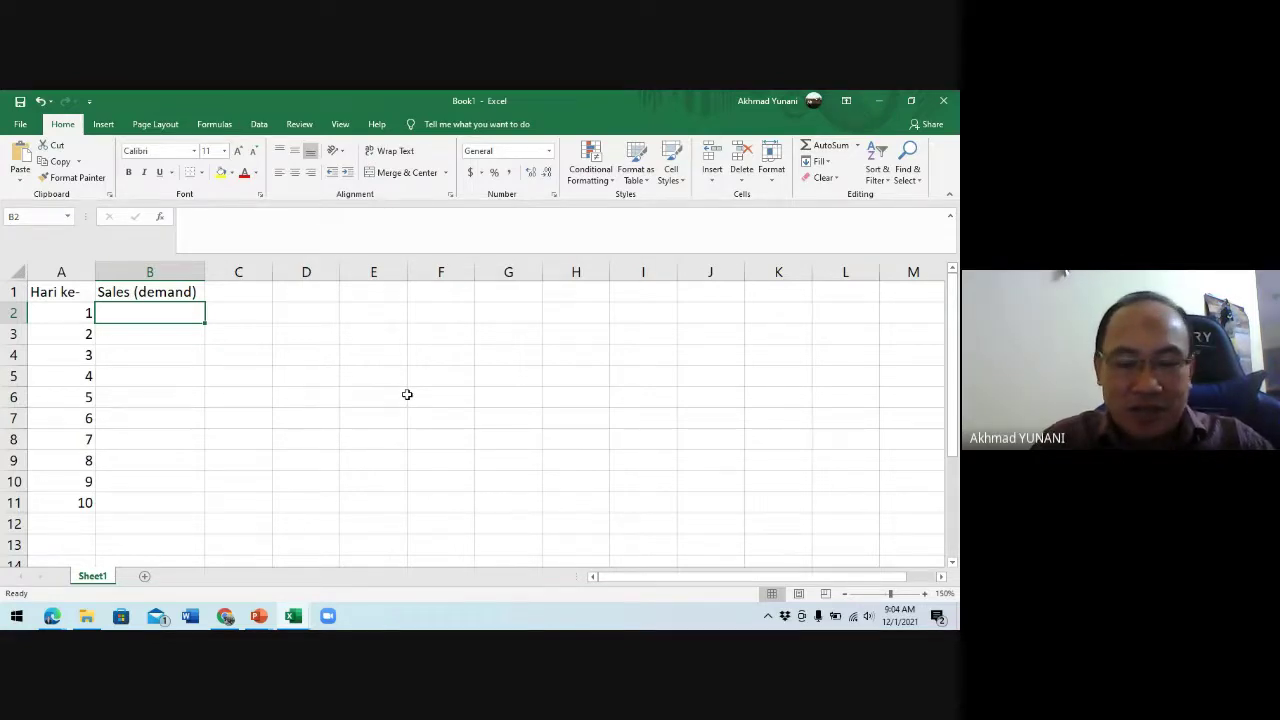
Step: Enter the sales values for days 1 to 5 in B2:B6: 254, 270, 265, 260 and 280
{"action": "type", "text": "2"}
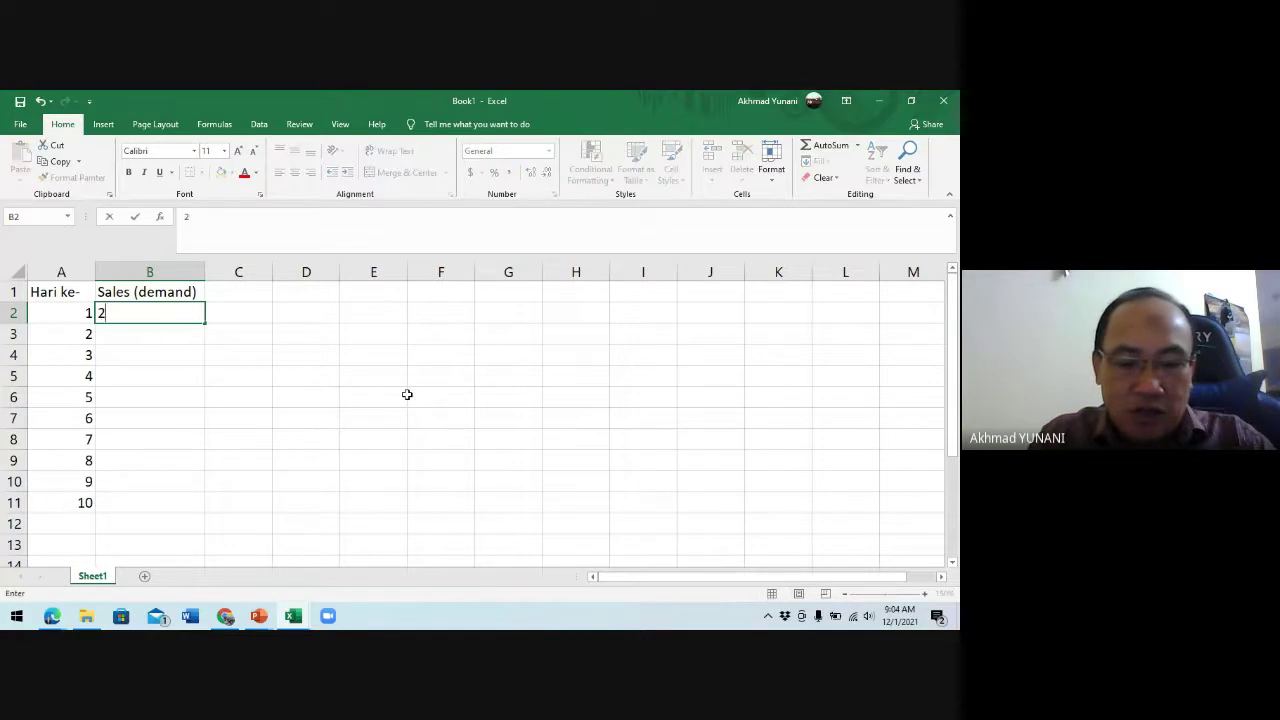
{"action": "type", "text": "54"}
{"action": "key", "text": "Return"}
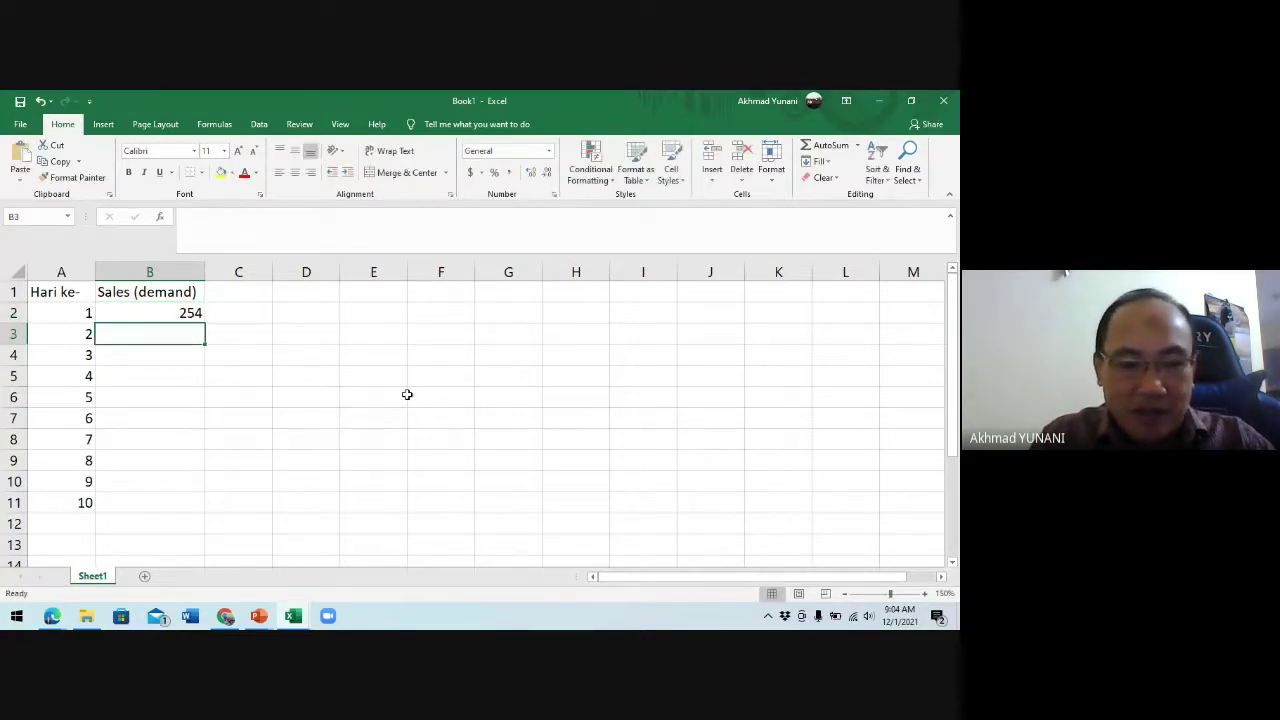
{"action": "type", "text": "2"}
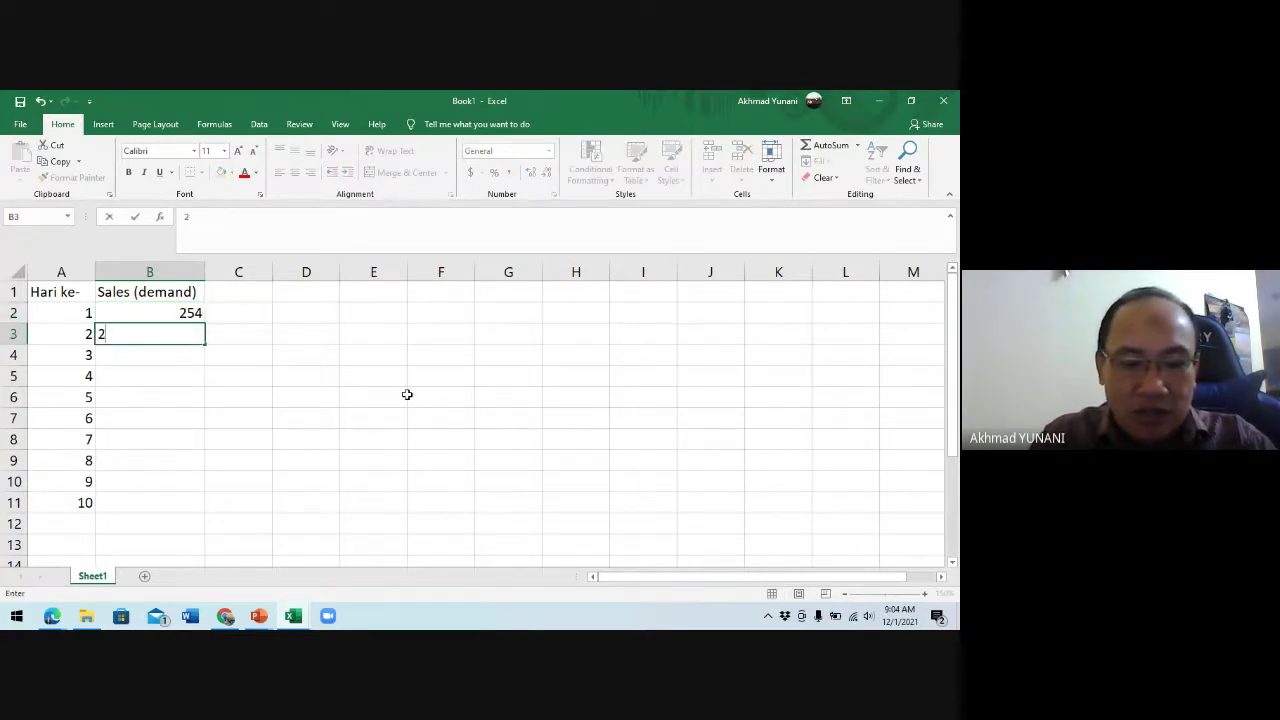
{"action": "type", "text": "70"}
{"action": "key", "text": "Return"}
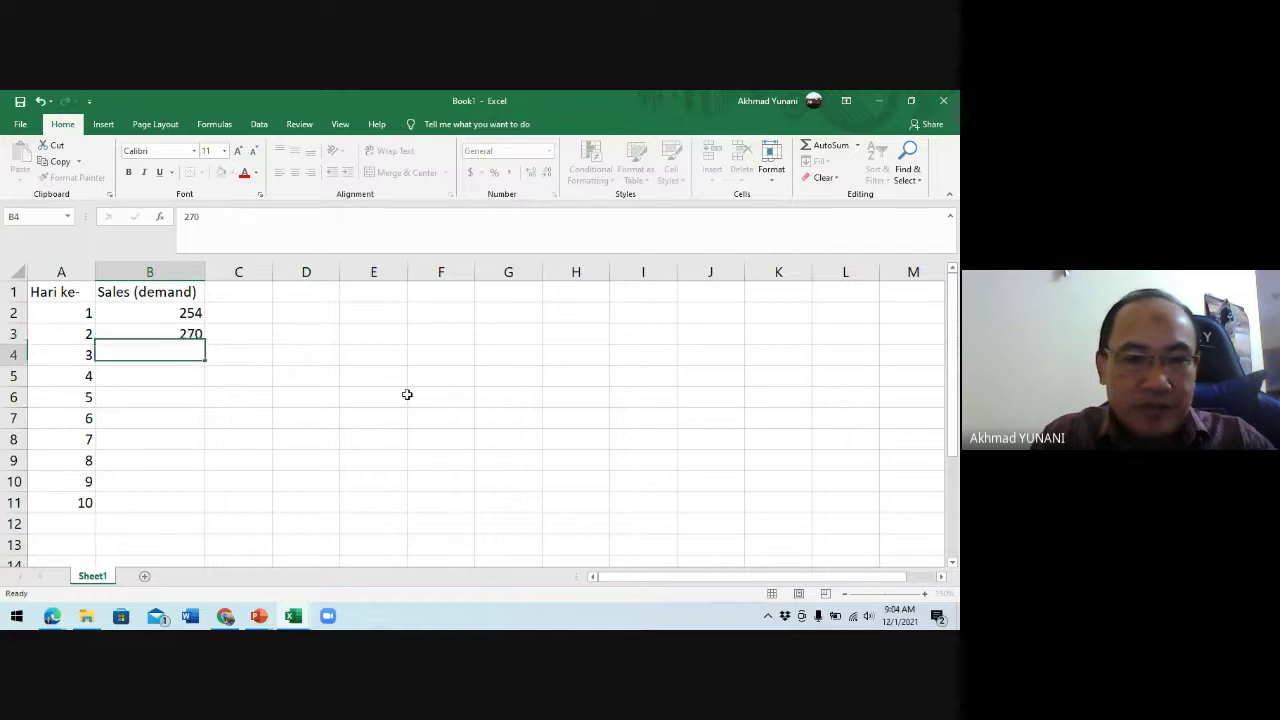
{"action": "type", "text": "265"}
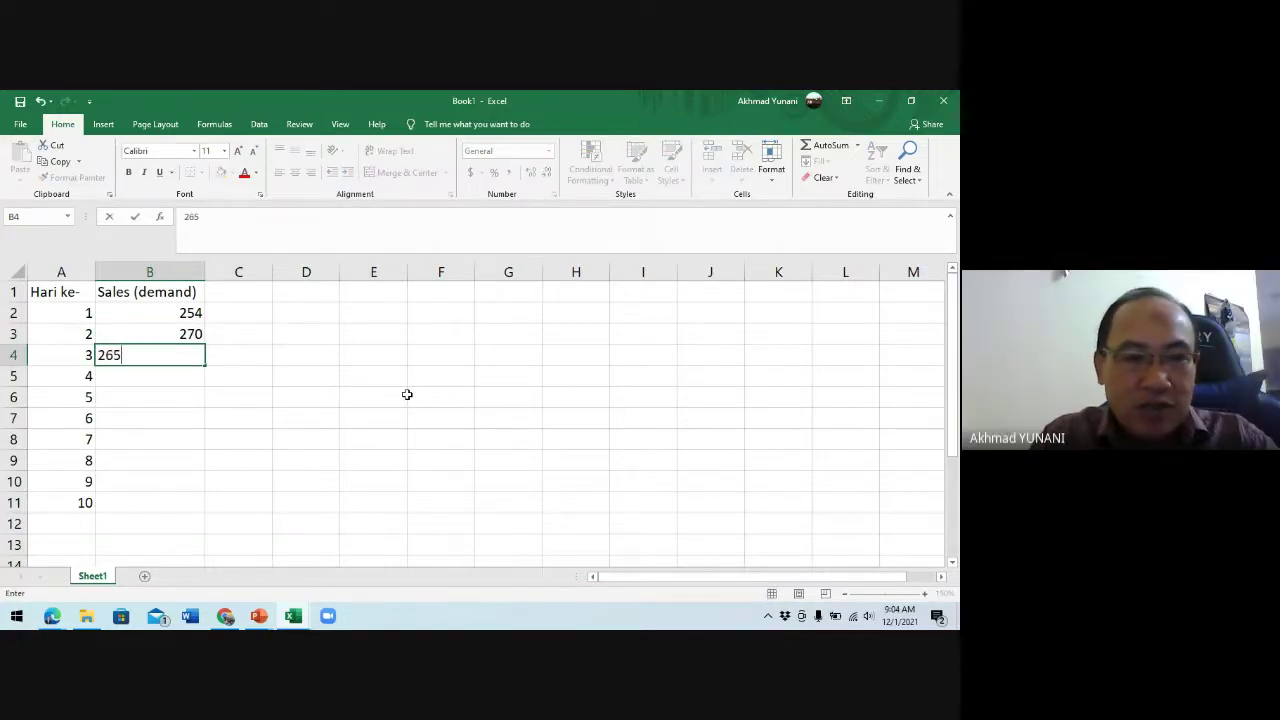
{"action": "key", "text": "Return"}
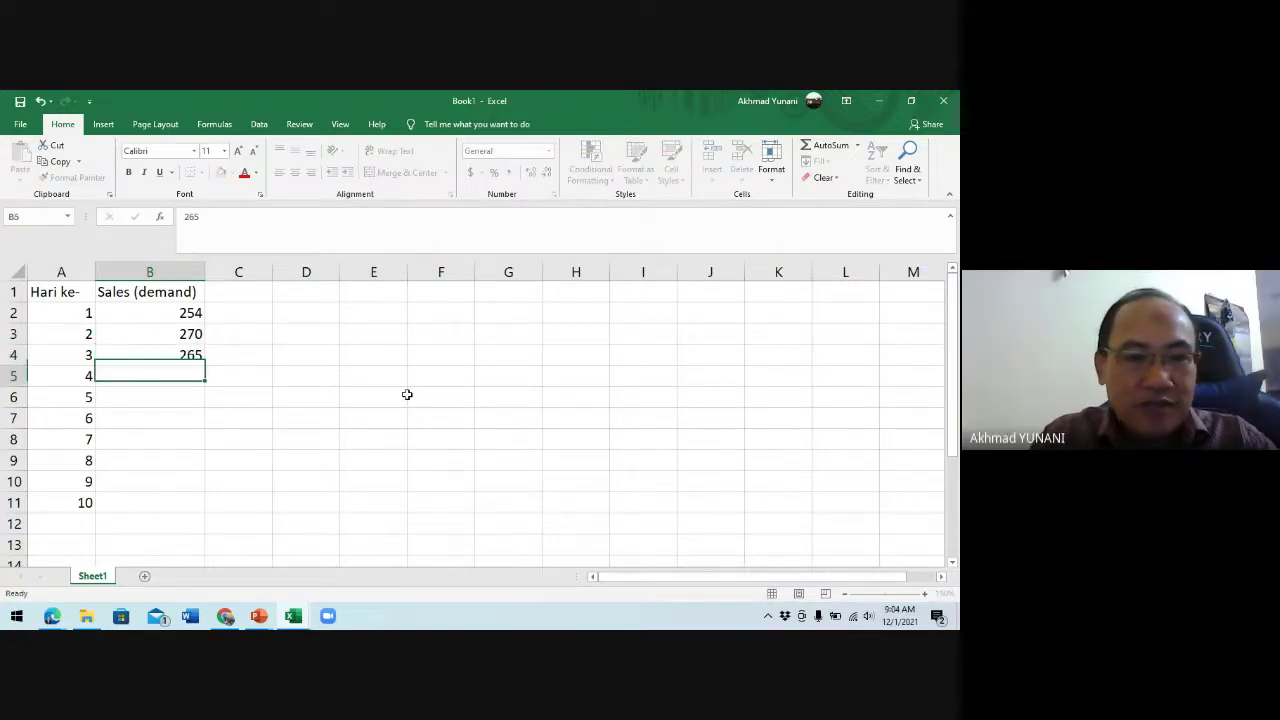
{"action": "type", "text": "260"}
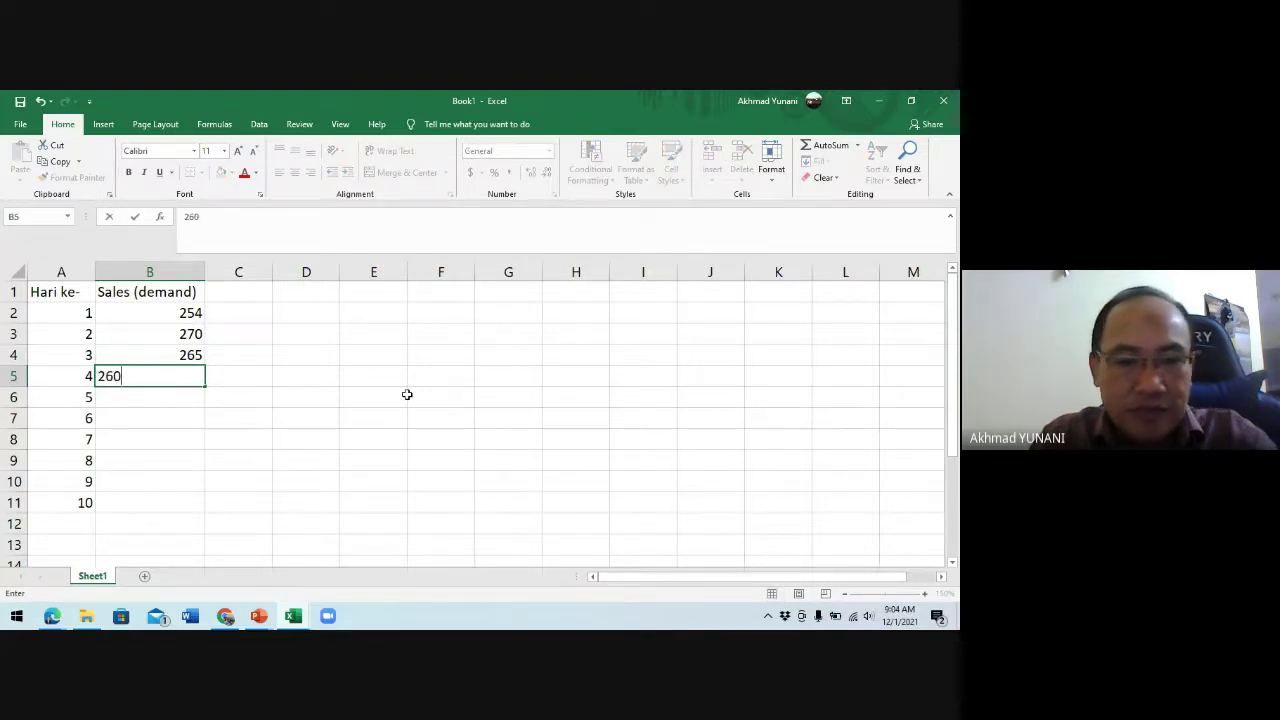
{"action": "key", "text": "Return"}
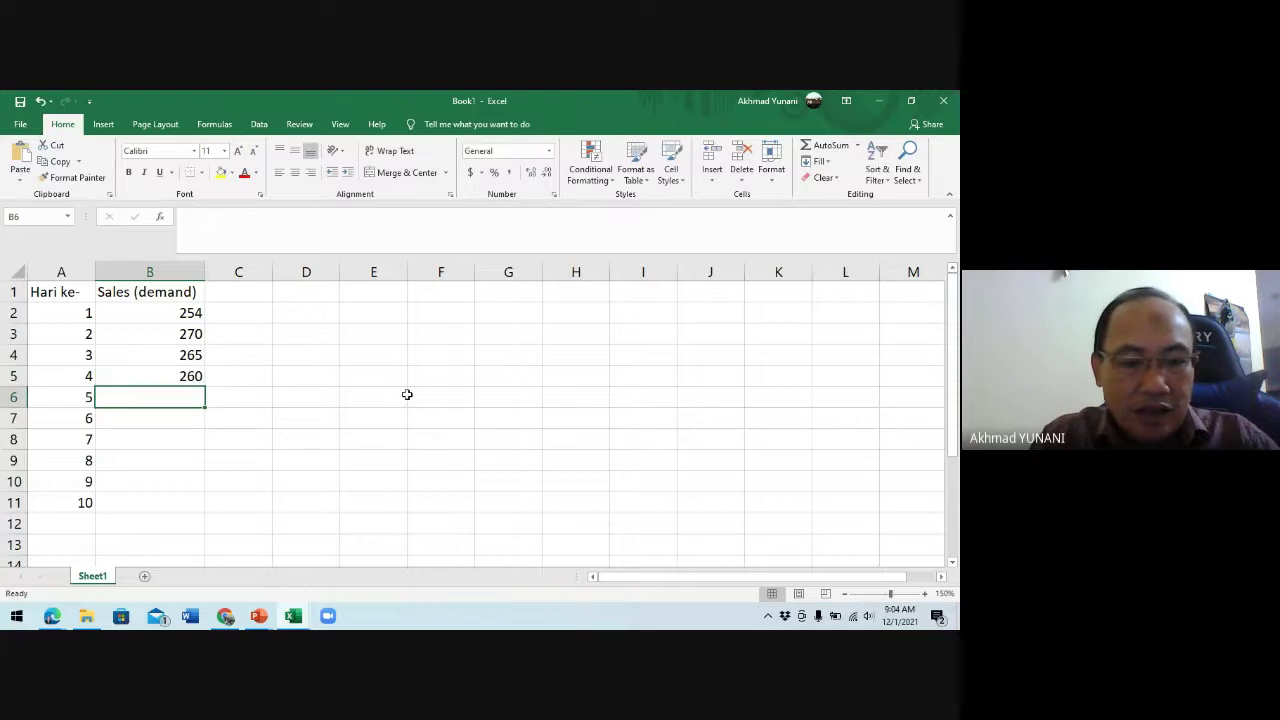
{"action": "type", "text": "280"}
{"action": "key", "text": "Return"}
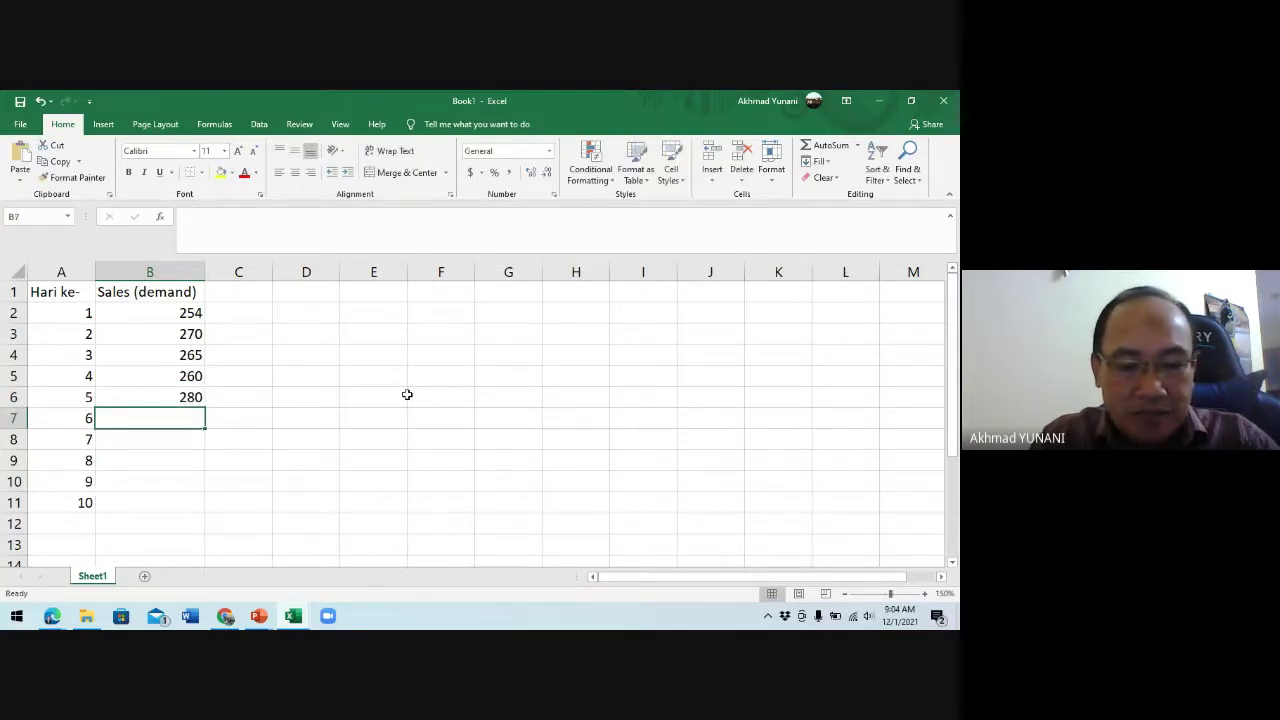
Step: Enter the sales values for days 6 to 10 in B7:B11: 300, 297, 286, 305 and 310
{"action": "type", "text": "300"}
{"action": "key", "text": "Return"}
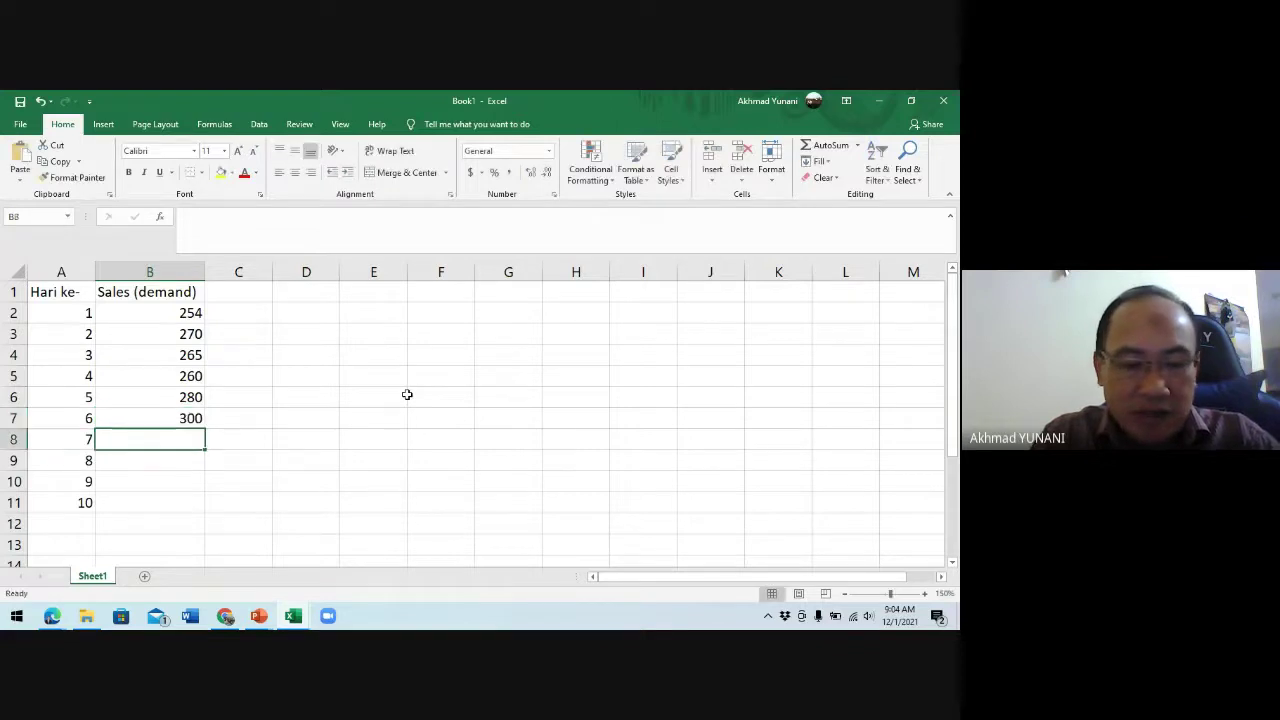
{"action": "type", "text": "29"}
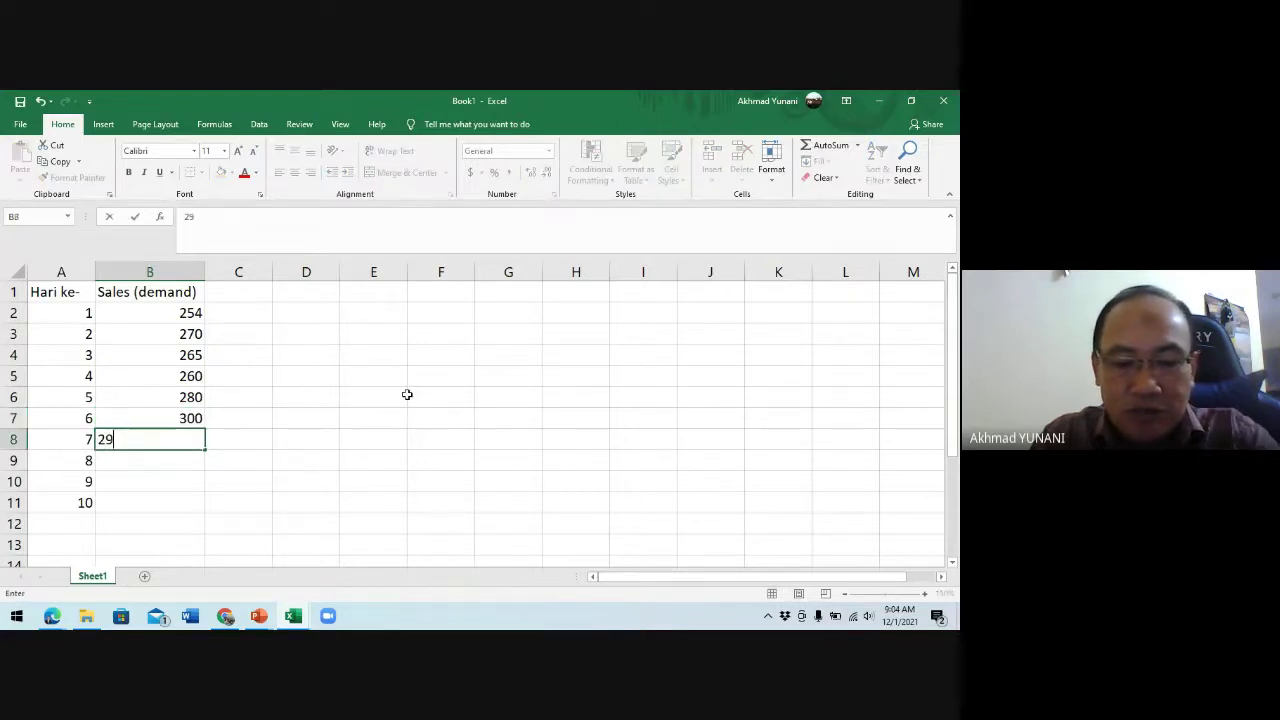
{"action": "type", "text": "7"}
{"action": "key", "text": "Return"}
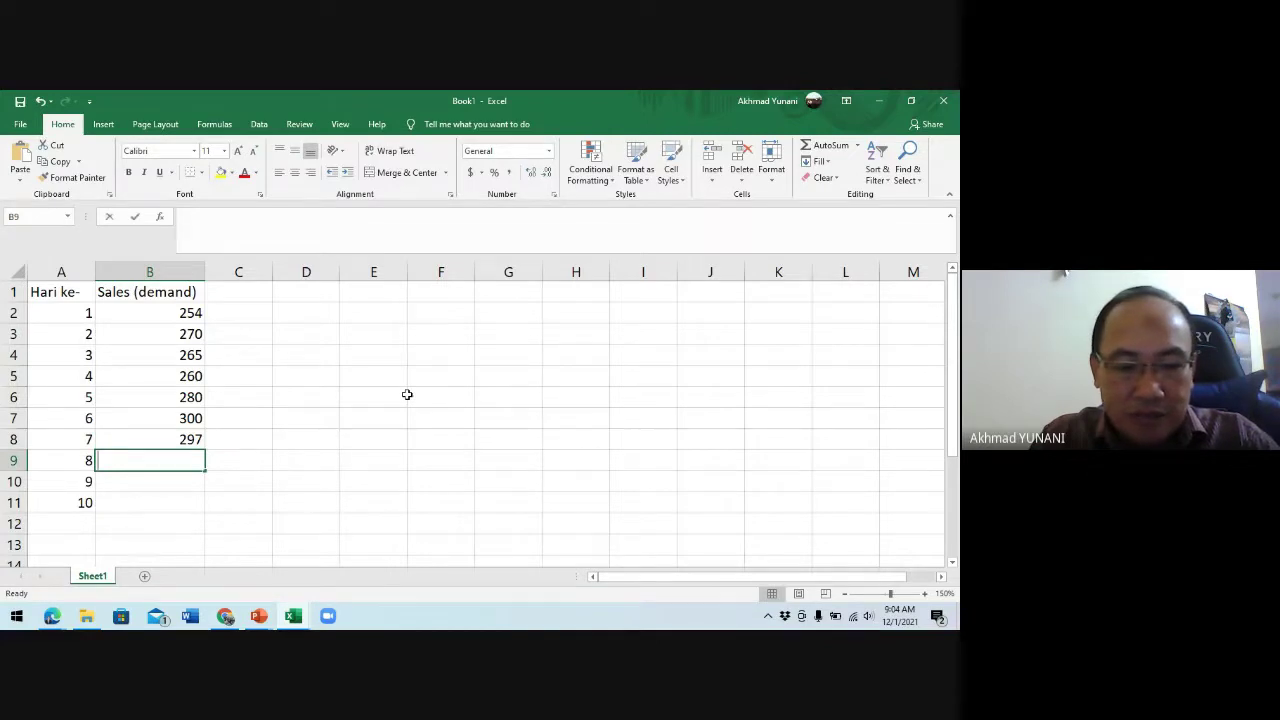
{"action": "type", "text": "28"}
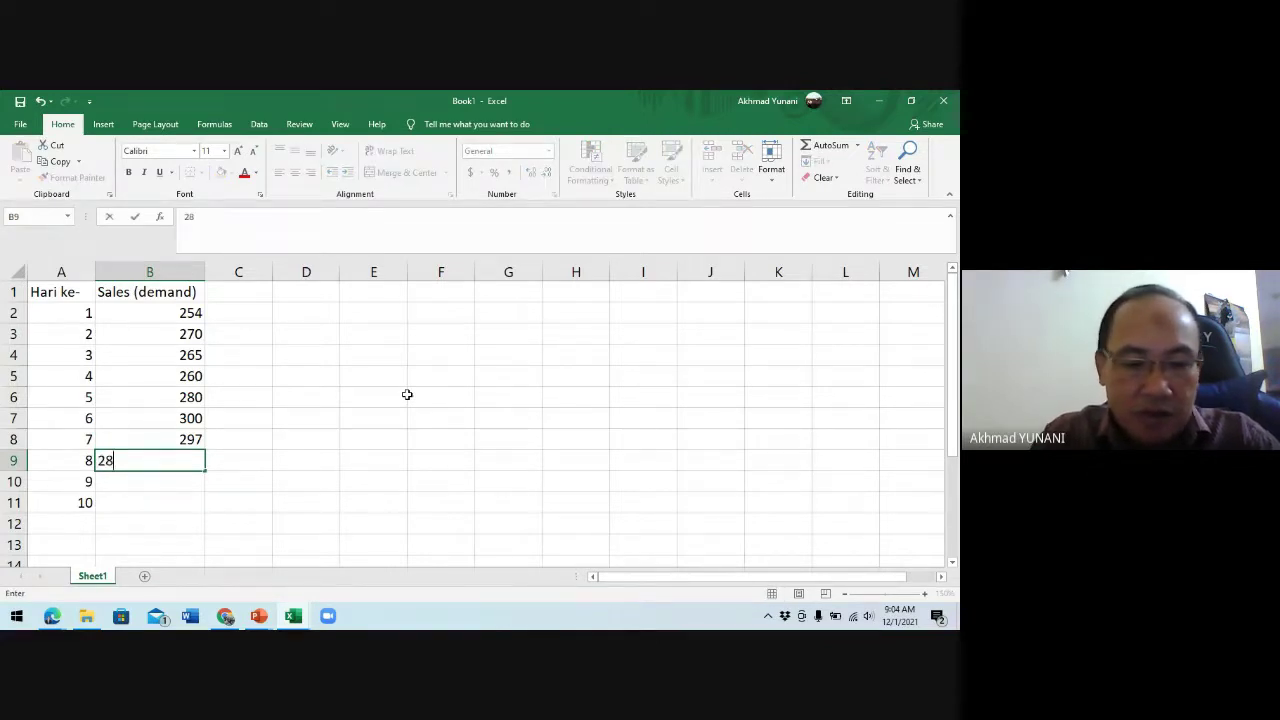
{"action": "type", "text": "6"}
{"action": "key", "text": "Return"}
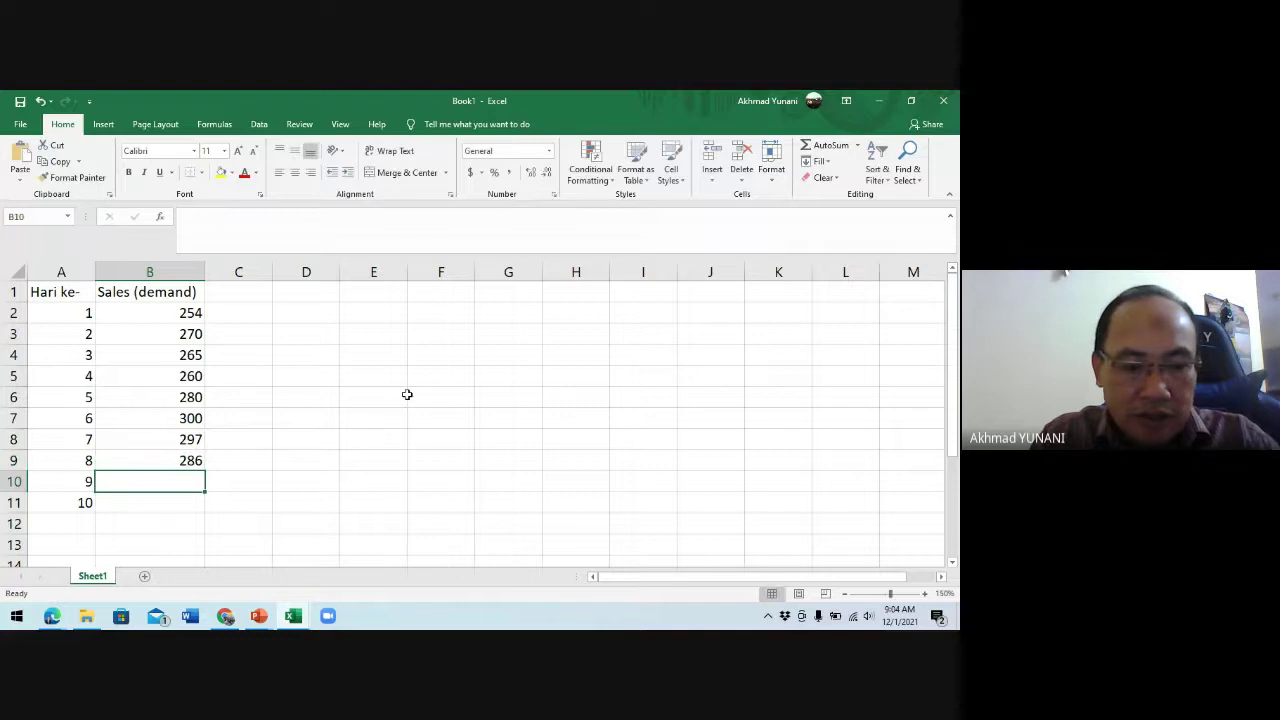
{"action": "type", "text": "20"}
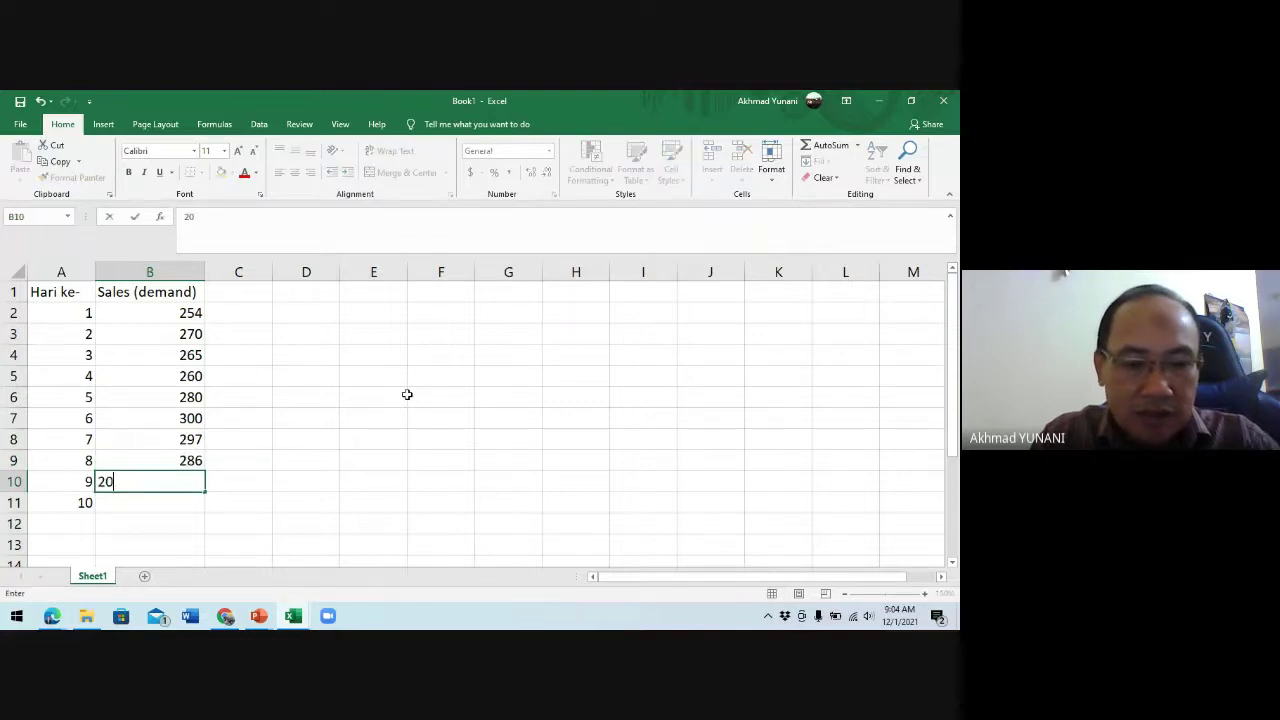
{"action": "key", "text": "BackSpace"}
{"action": "key", "text": "BackSpace"}
{"action": "key", "text": "Return"}
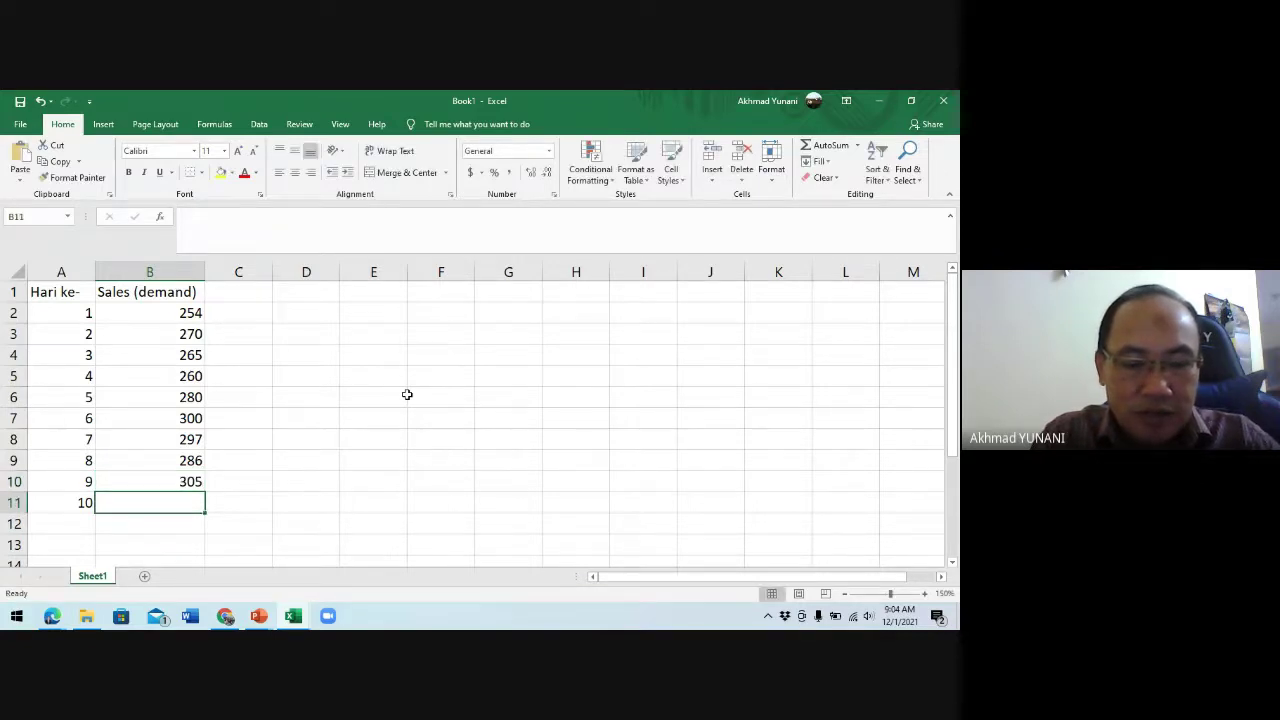
{"action": "type", "text": "310"}
{"action": "key", "text": "Return"}
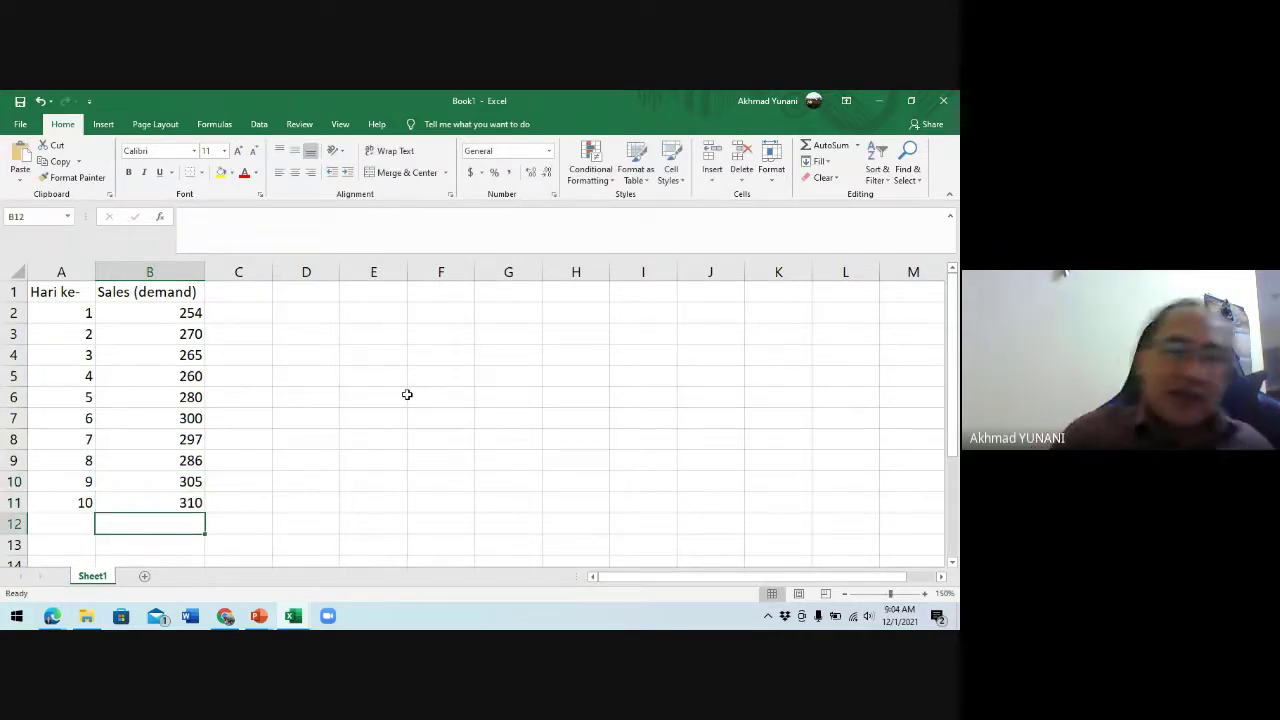
{"action": "left_click", "coordinate": [191, 292]}
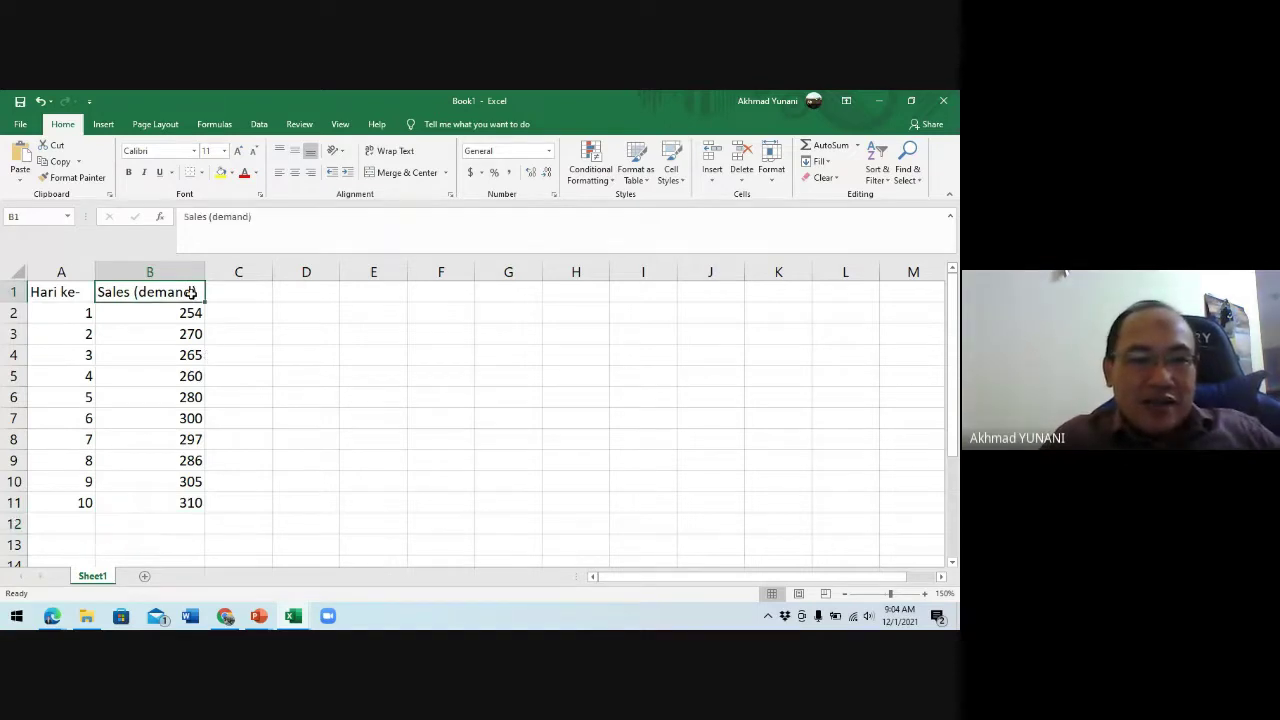
{"action": "left_click", "coordinate": [265, 216]}
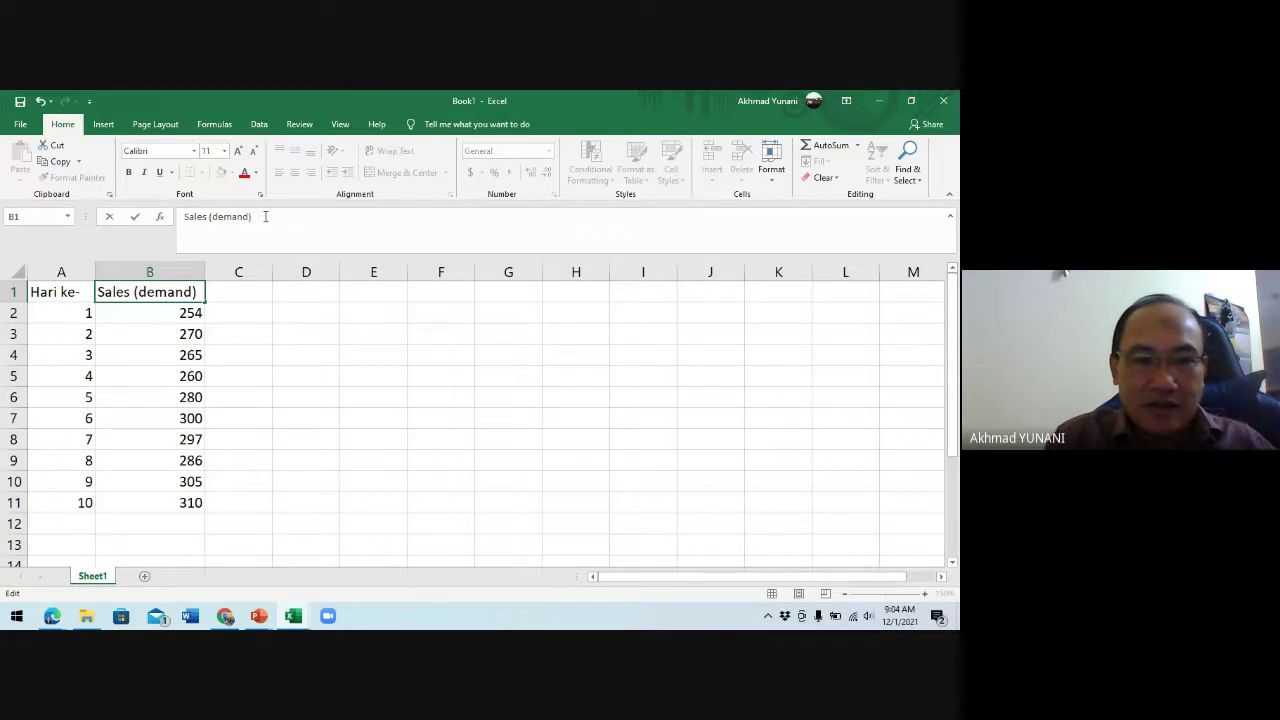
{"action": "key", "text": "Return"}
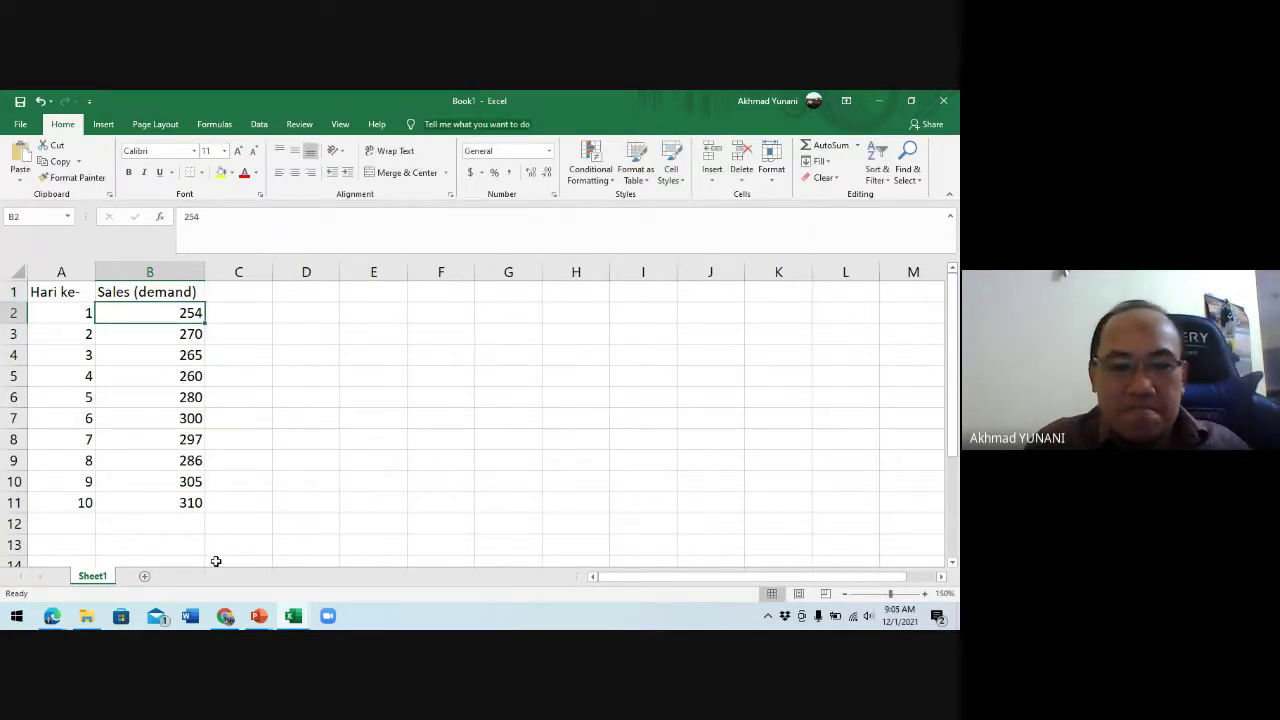
Step: Bring up the Google Meet browser window and arrange it side by side with the Book1 workbook, both in reduced windows
{"action": "mouse_move", "coordinate": [51, 617]}
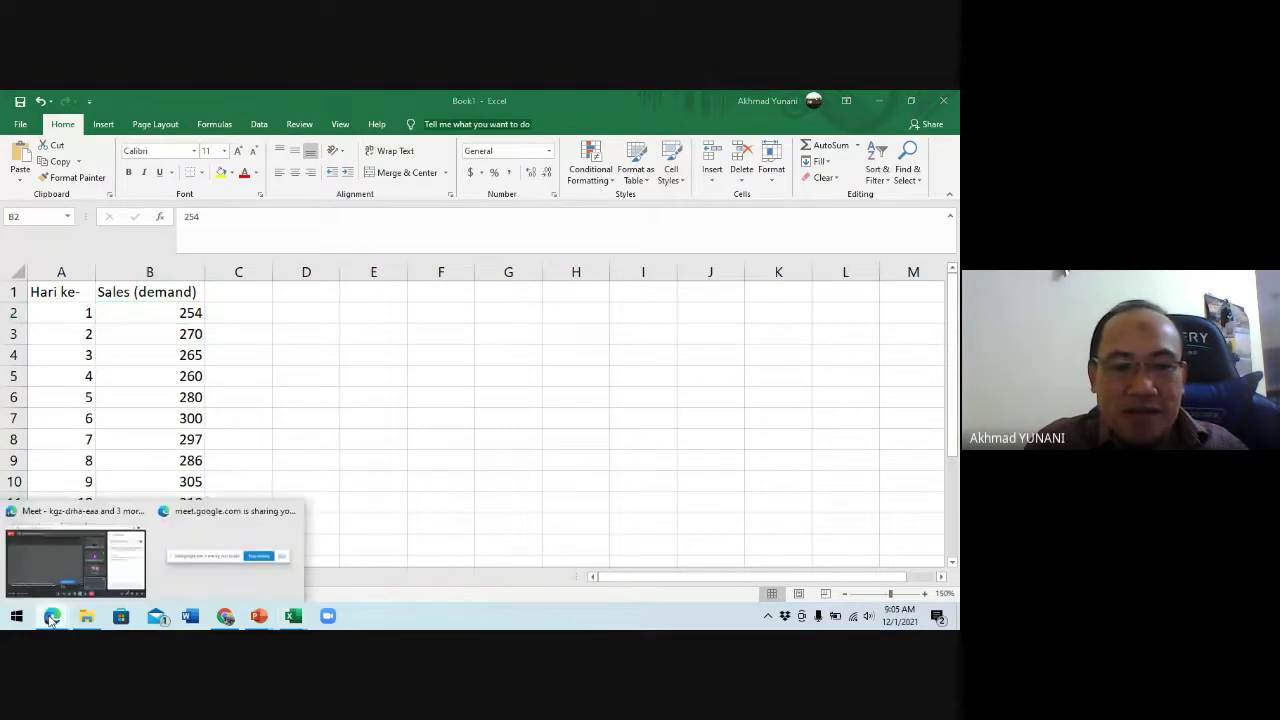
{"action": "left_click", "coordinate": [67, 526]}
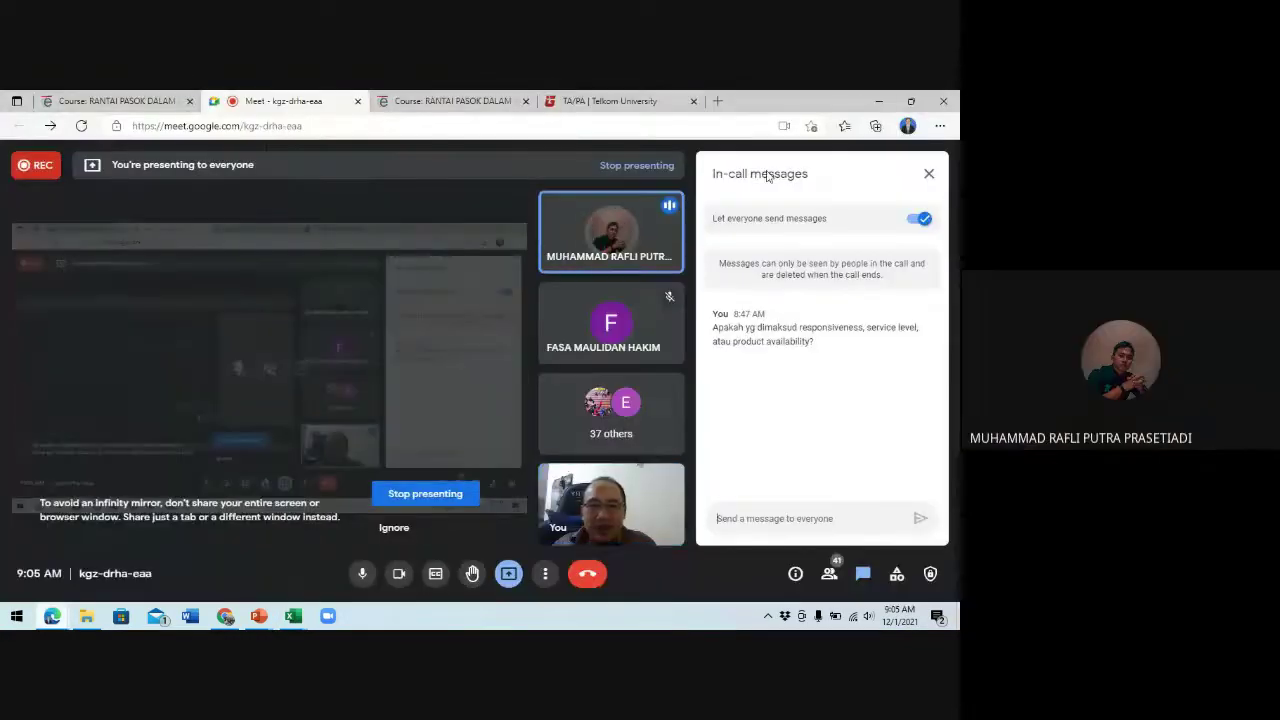
{"action": "left_click", "coordinate": [914, 103]}
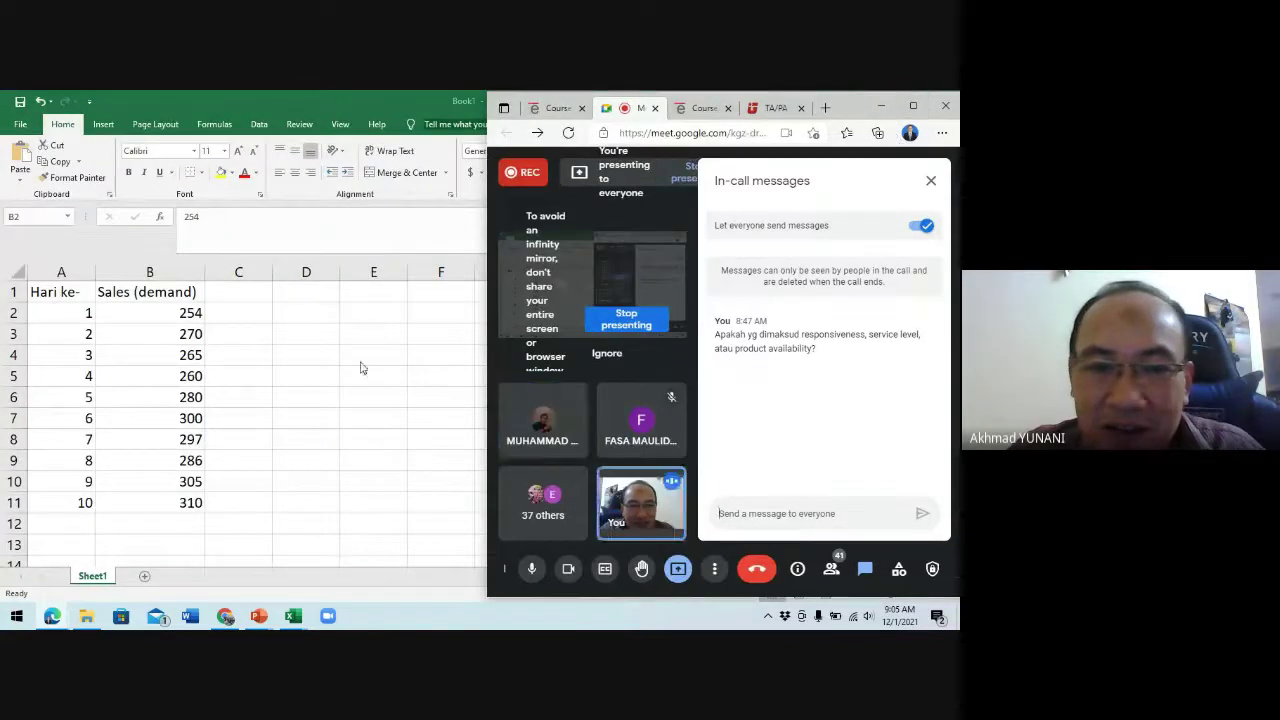
{"action": "left_click", "coordinate": [220, 331]}
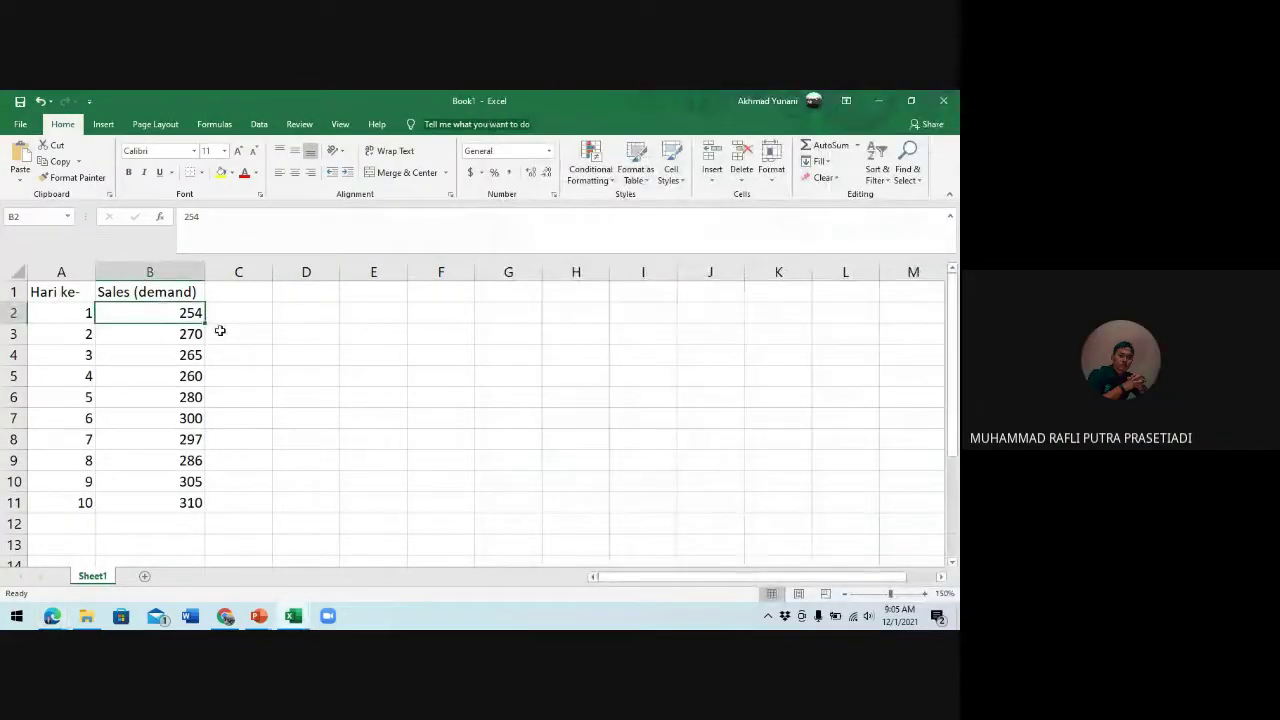
{"action": "left_click", "coordinate": [913, 101]}
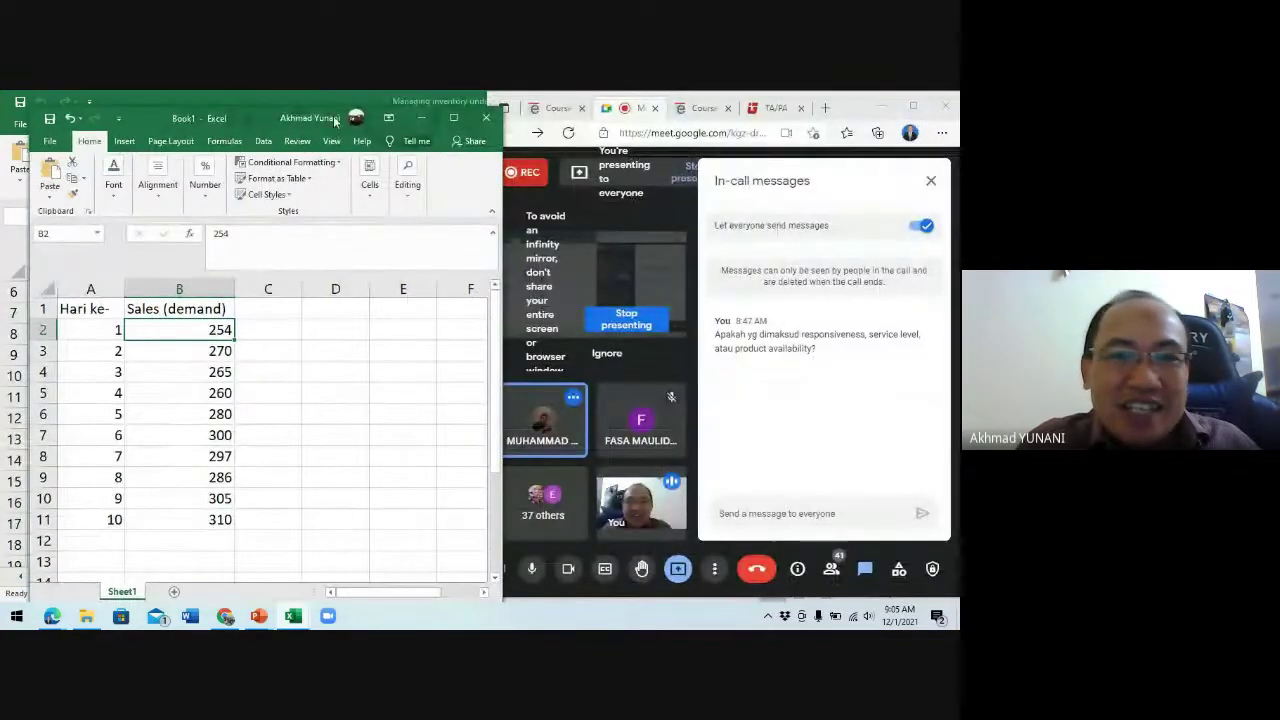
{"action": "left_click_drag", "start_coordinate": [255, 113], "coordinate": [239, 104]}
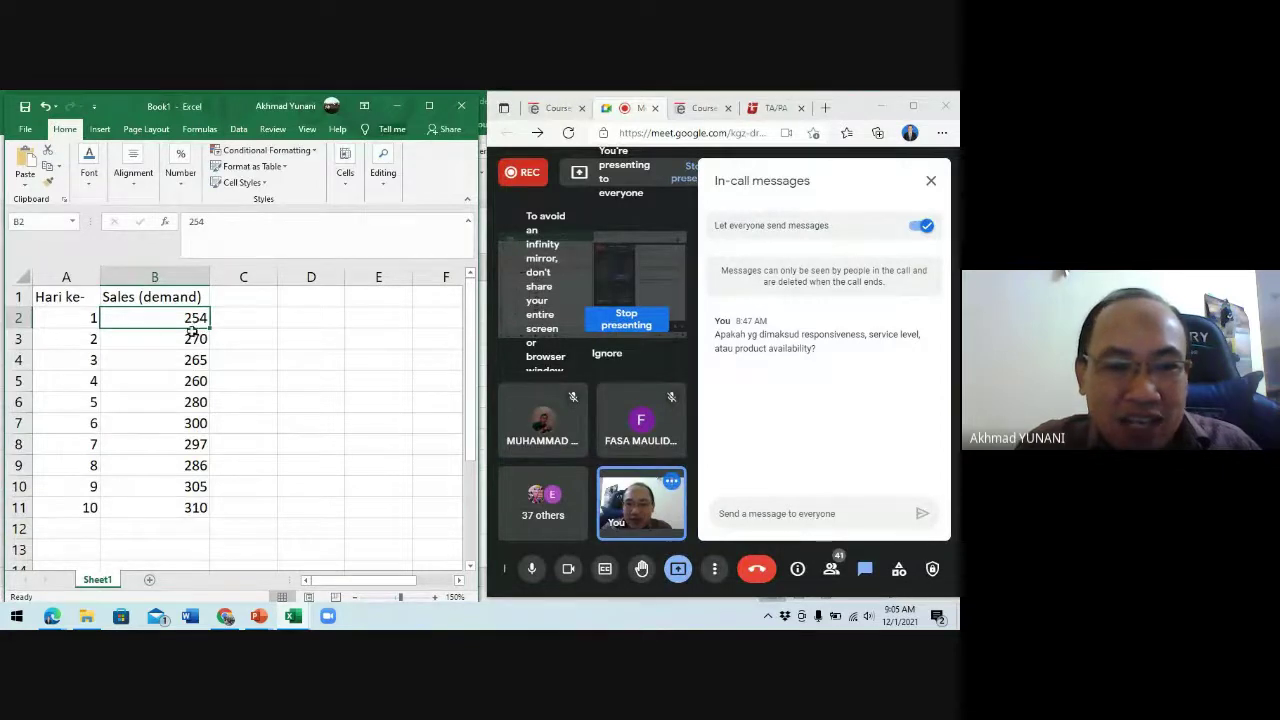
Step: Highlight the sales values in B2:B11, close the in-call messages in Google Meet and return to cell C2 of the worksheet
{"action": "left_click_drag", "start_coordinate": [191, 320], "coordinate": [185, 508]}
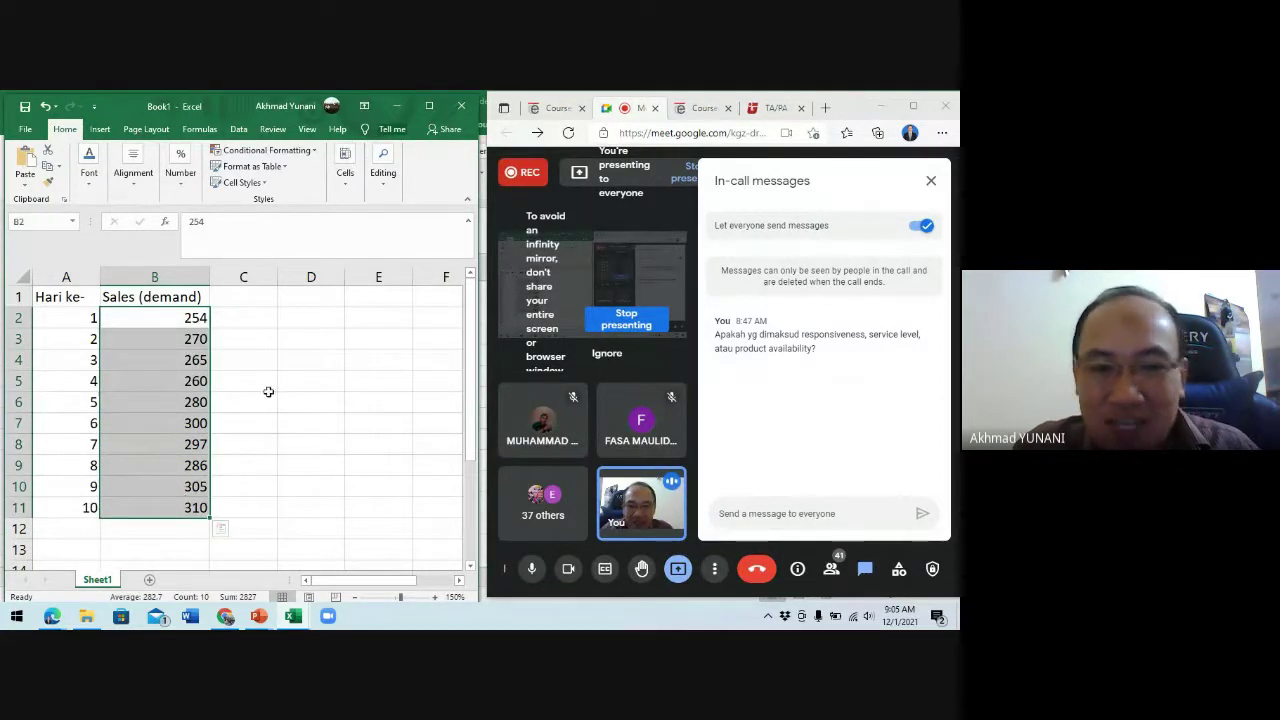
{"action": "left_click", "coordinate": [254, 325]}
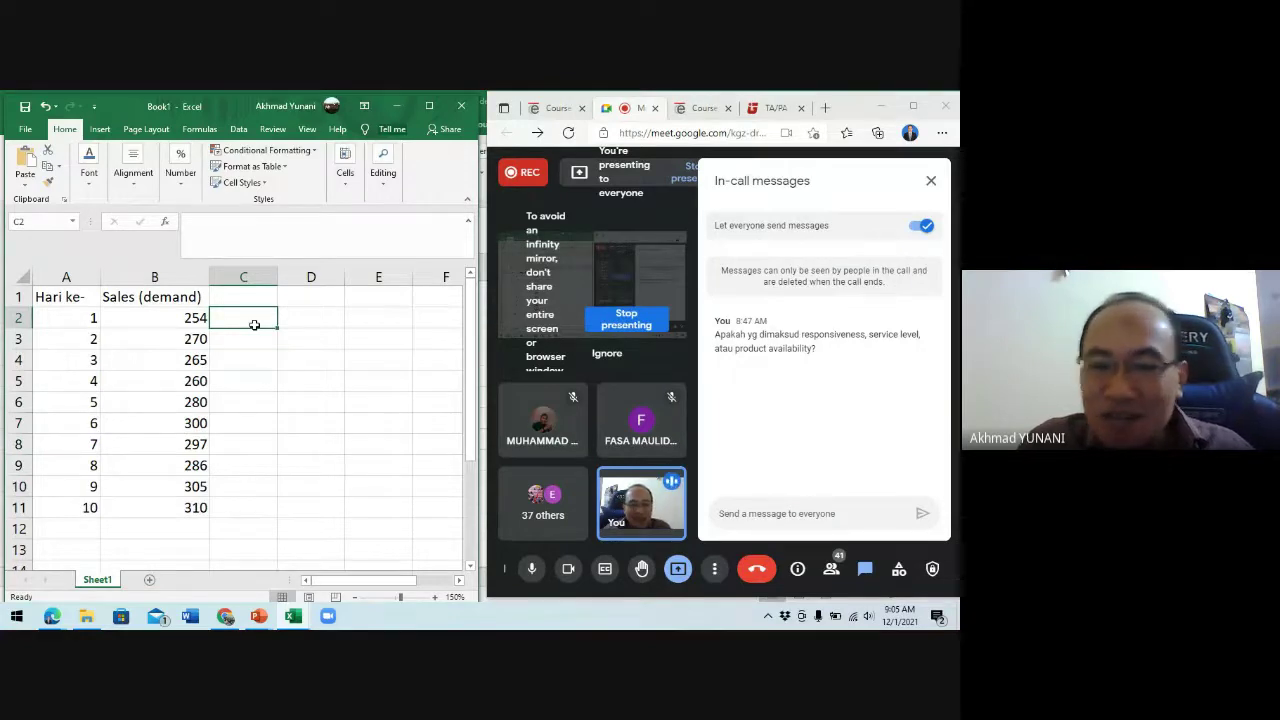
{"action": "left_click", "coordinate": [933, 183]}
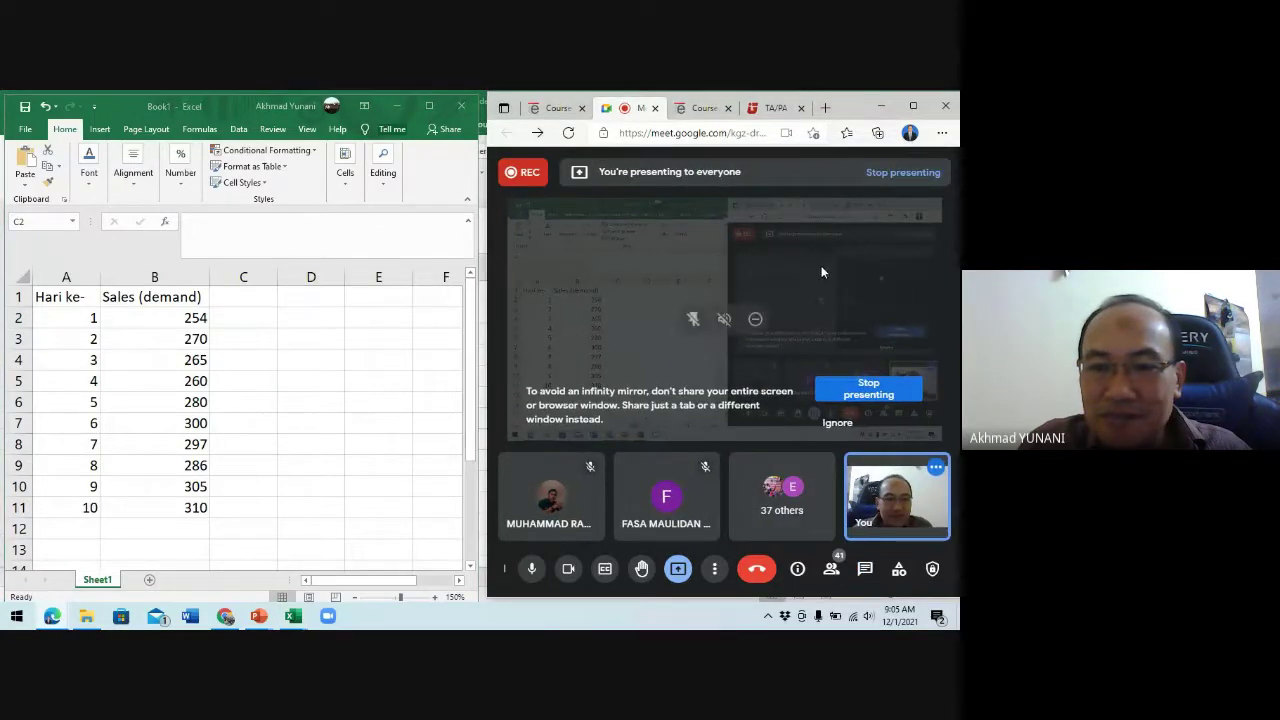
{"action": "left_click", "coordinate": [249, 320]}
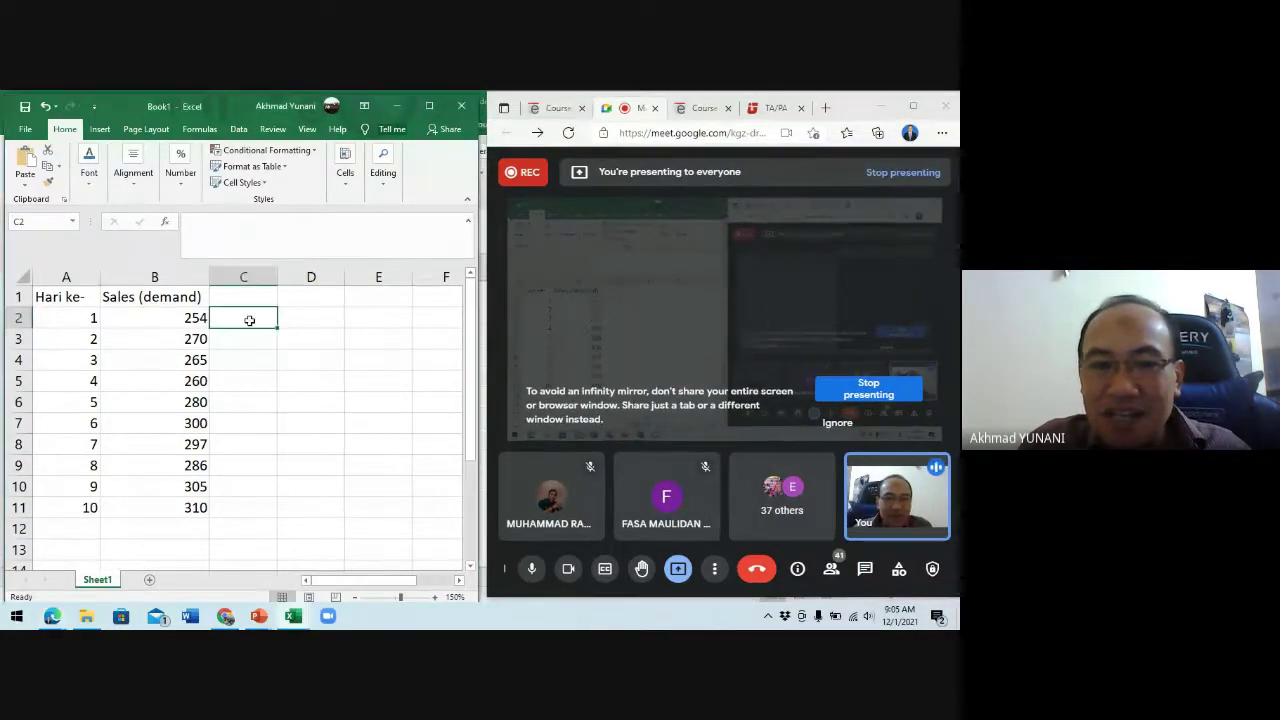
Step: Label the row below day 10 as "Rata2" in cell A12
{"action": "left_click", "coordinate": [138, 532]}
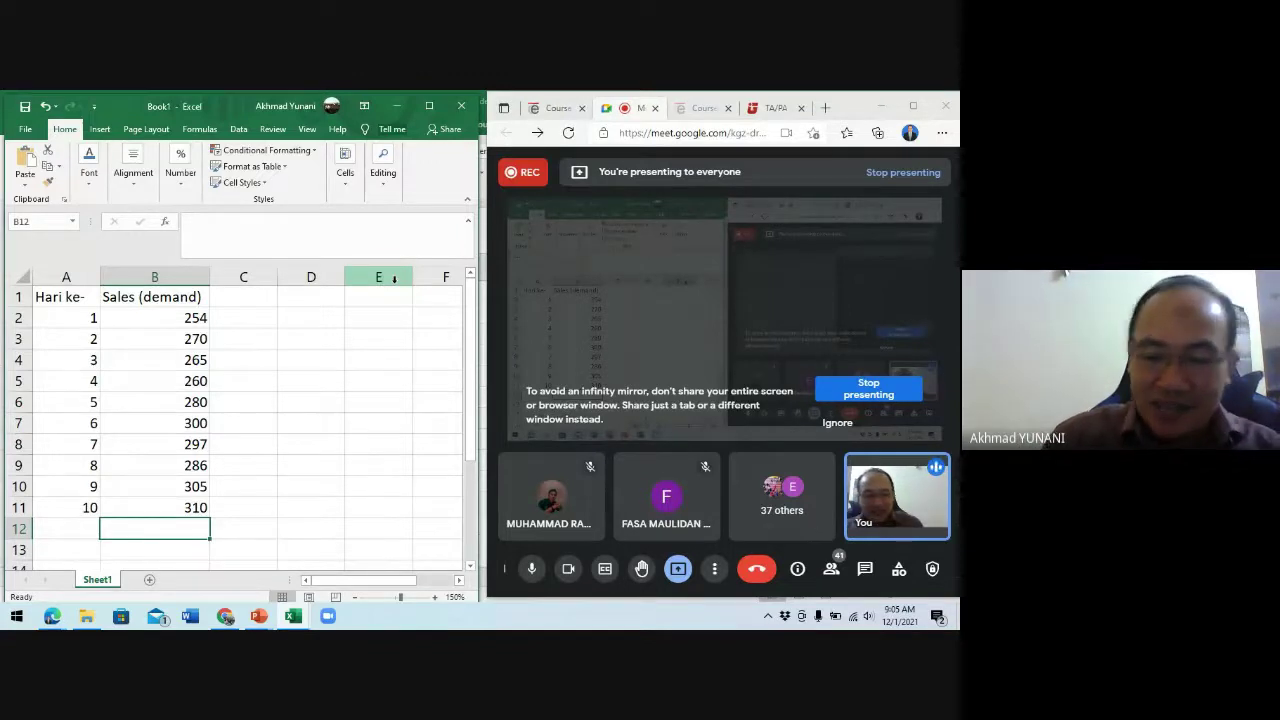
{"action": "key", "text": "Left"}
{"action": "type", "text": "Rata"}
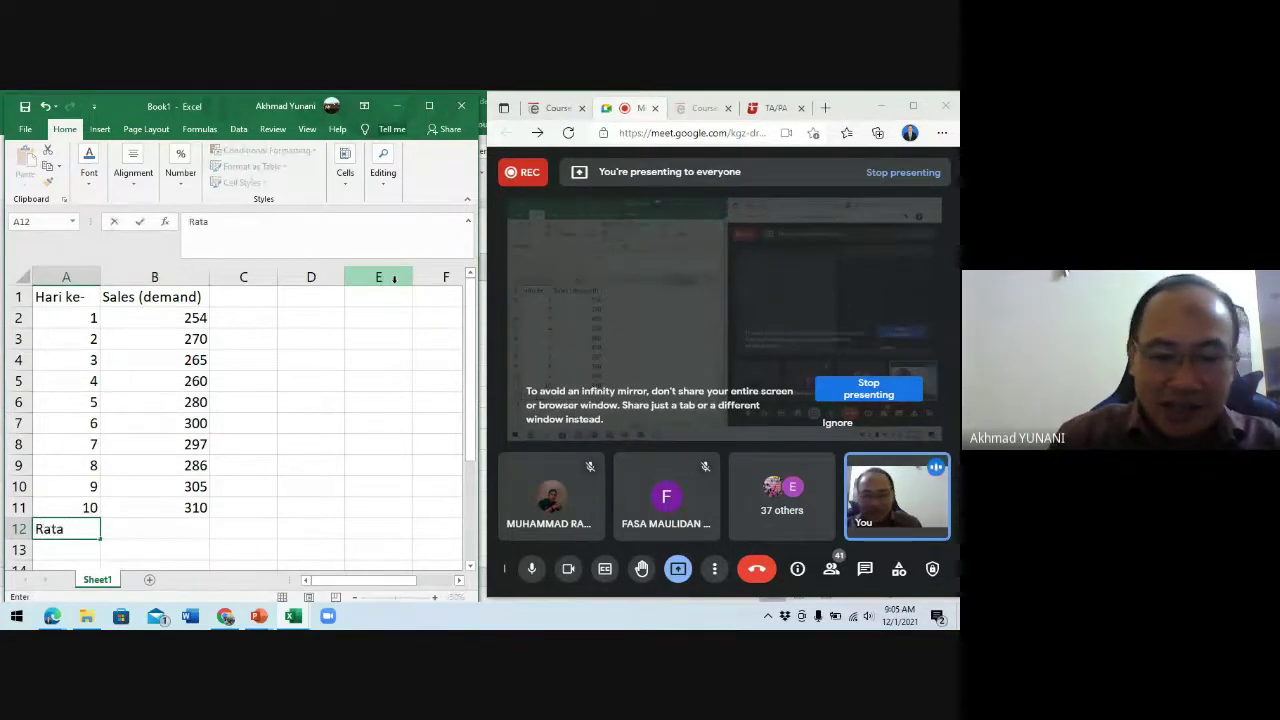
{"action": "type", "text": "2"}
{"action": "key", "text": "Right"}
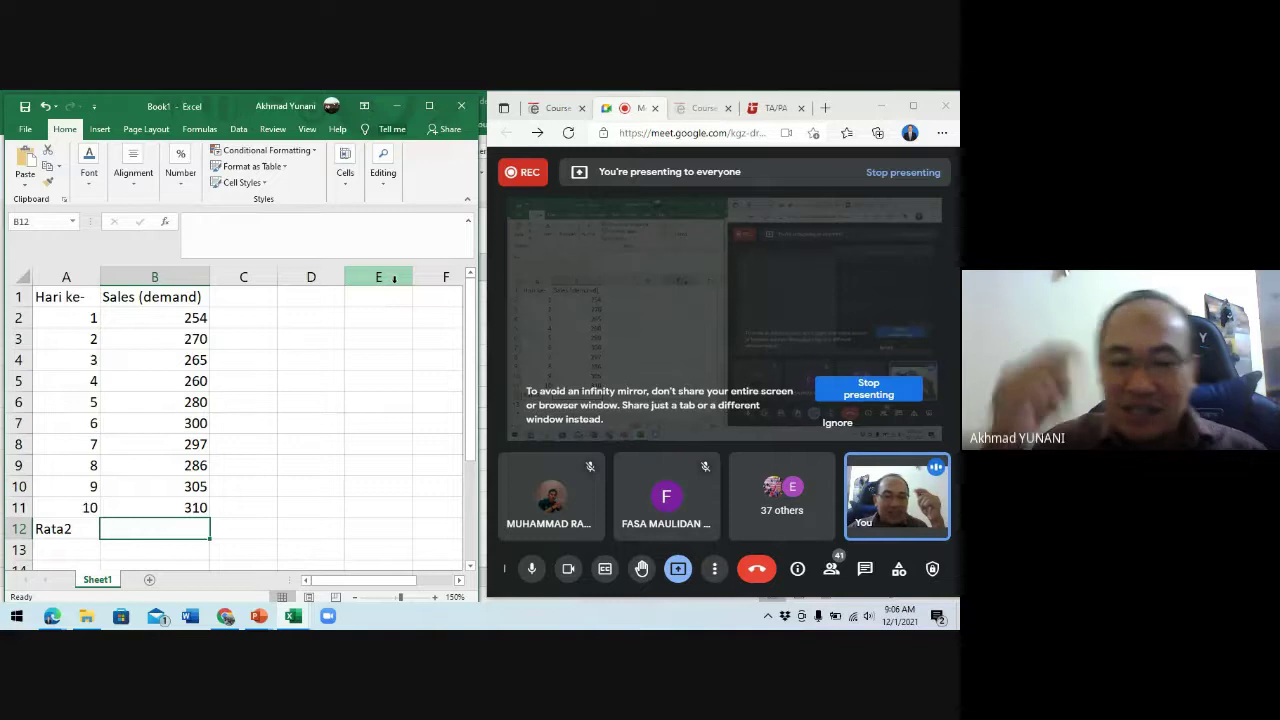
Step: Calculate the average of the ten sales values in cell B12 with =AVERAGE(B2:B11)
{"action": "type", "text": "=ave"}
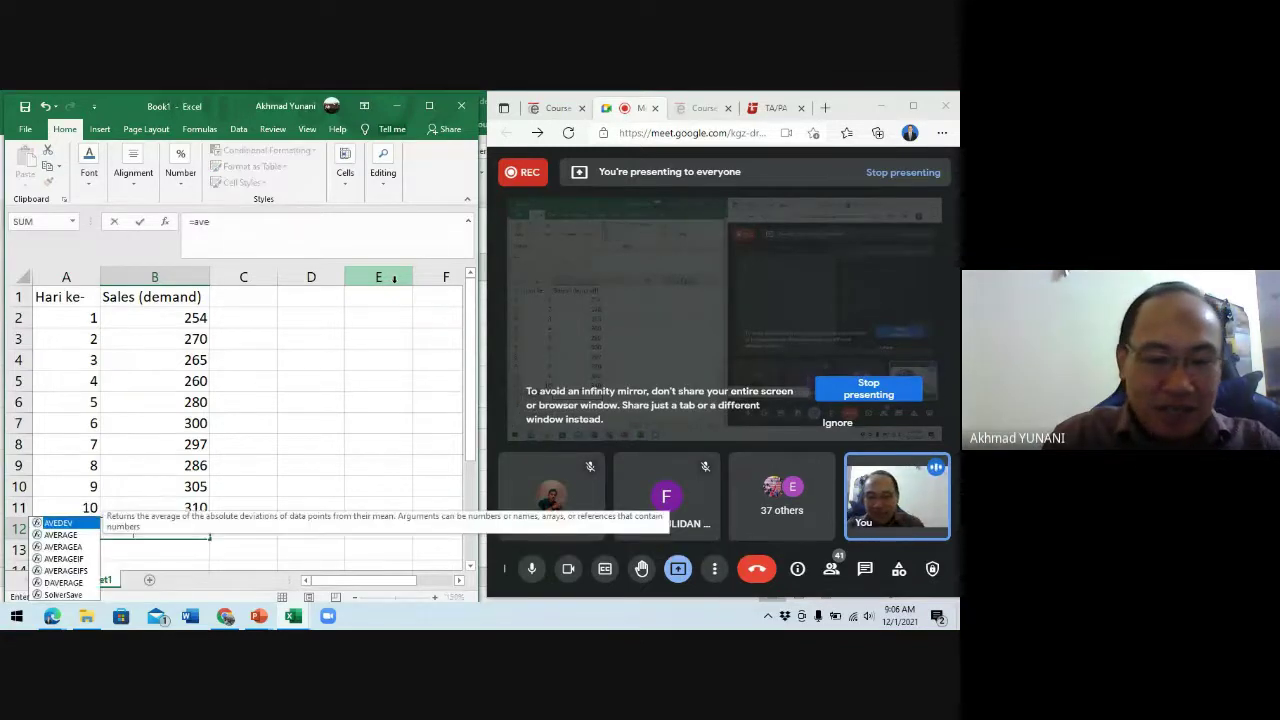
{"action": "type", "text": "a"}
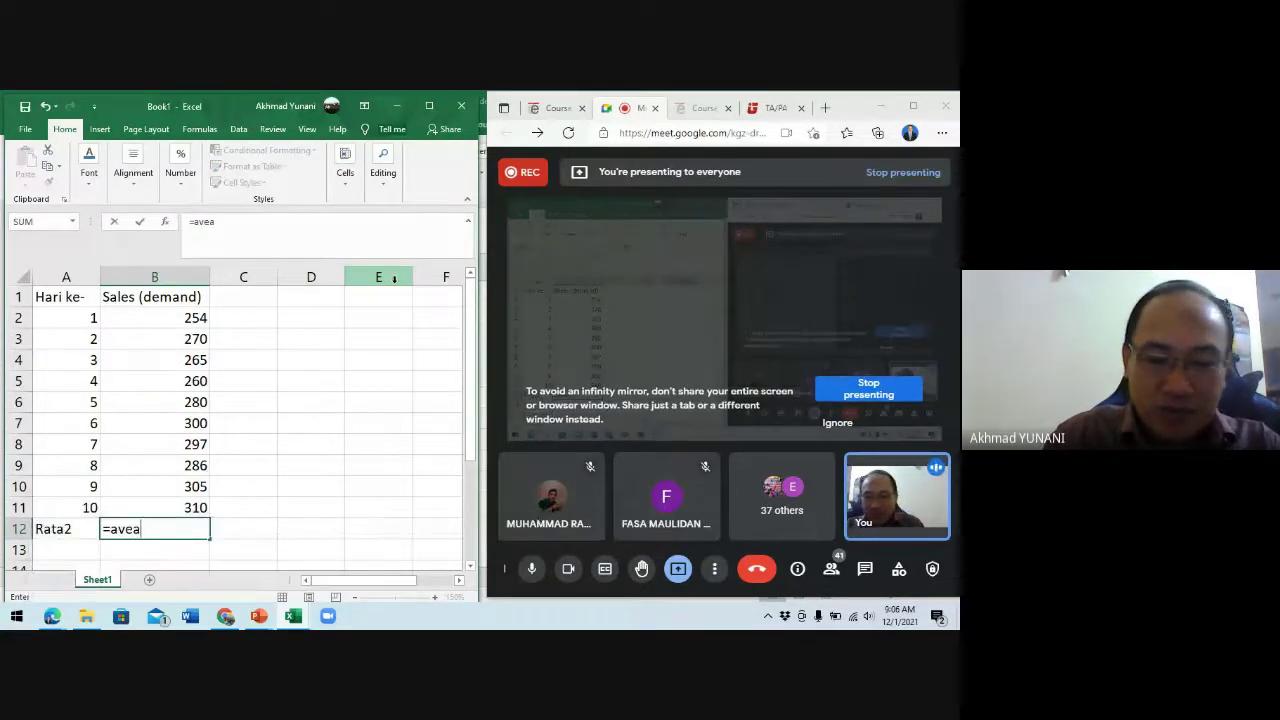
{"action": "key", "text": "BackSpace"}
{"action": "type", "text": "rage"}
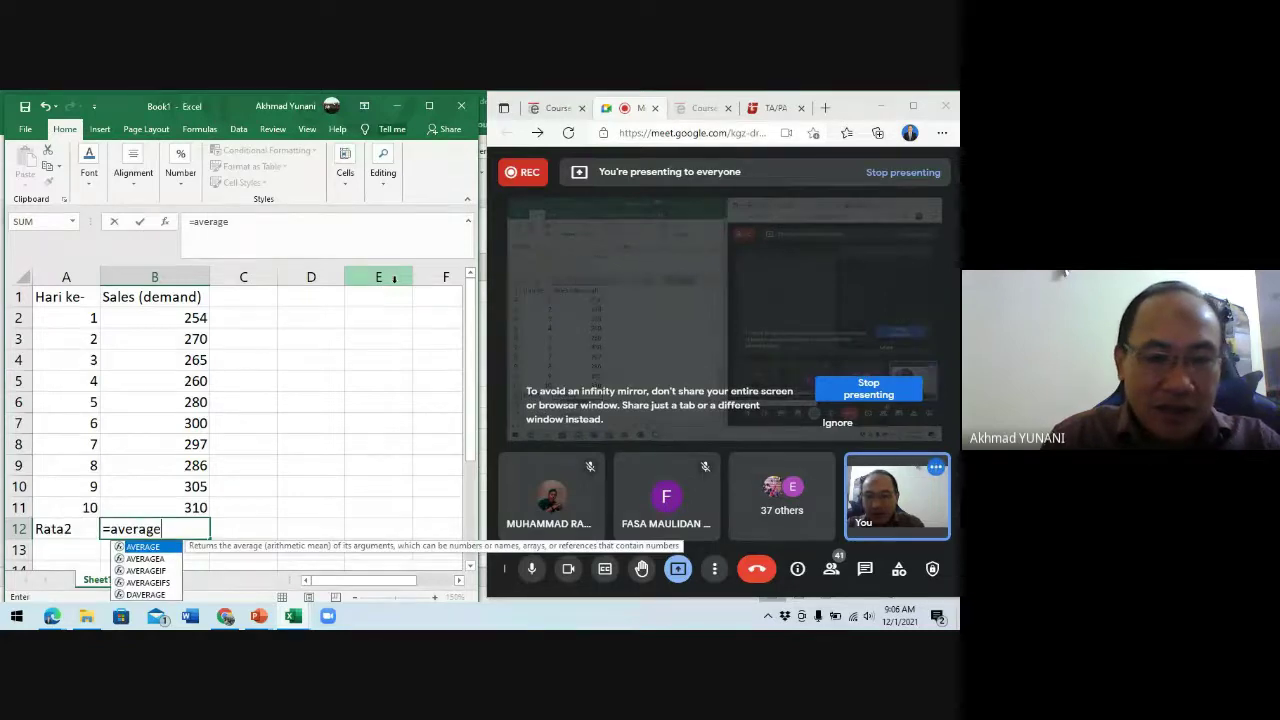
{"action": "type", "text": "("}
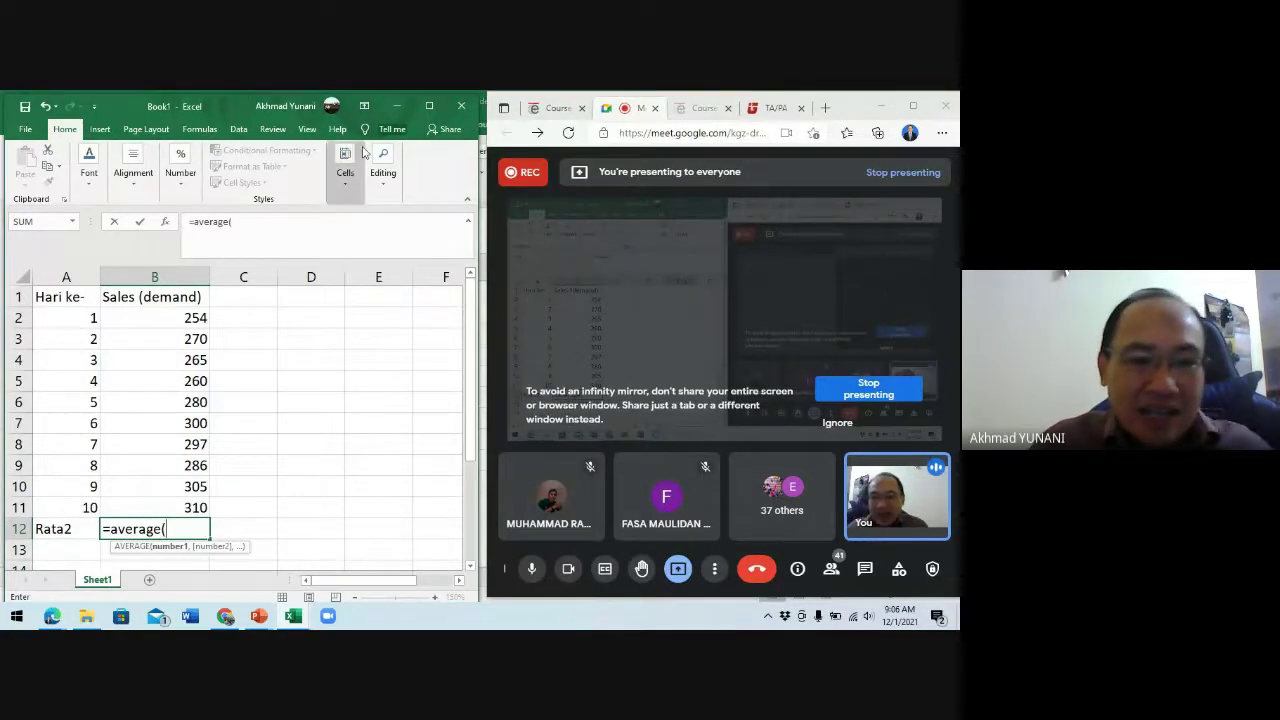
{"action": "left_click_drag", "start_coordinate": [183, 317], "coordinate": [177, 503]}
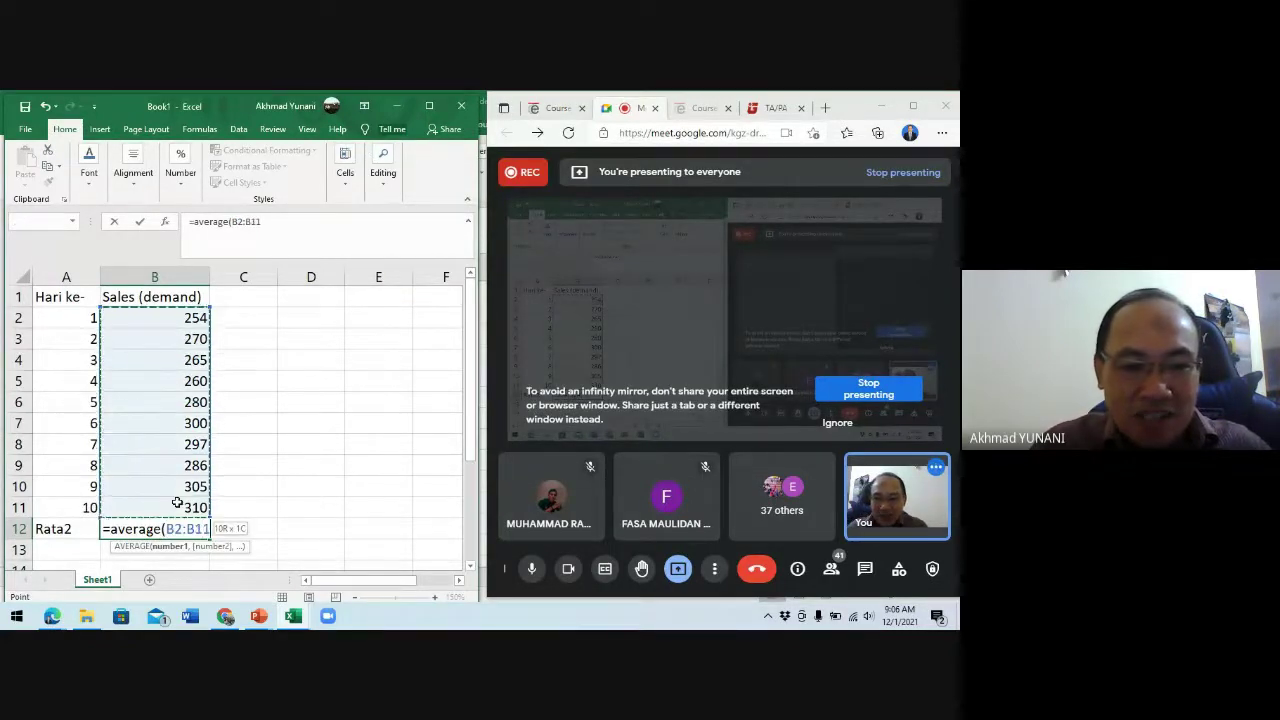
{"action": "key", "text": "Return"}
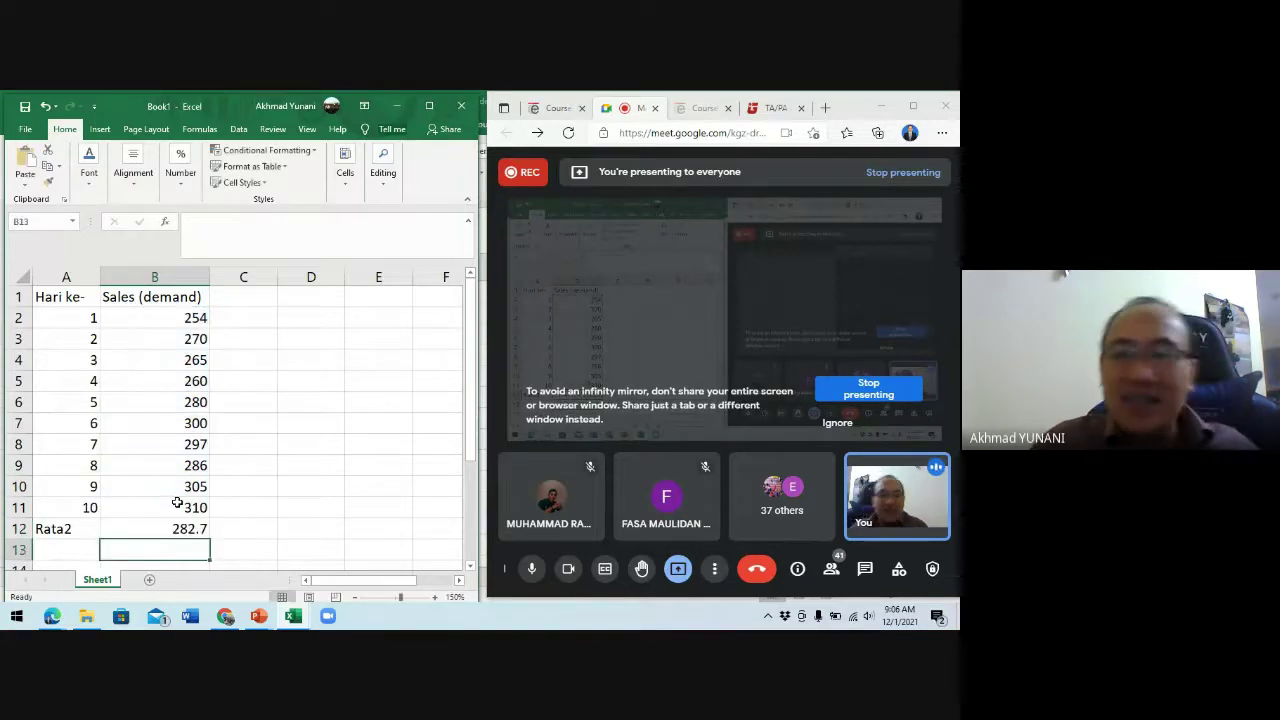
Step: Label the row below the average as "Std deviasi" in cell A13
{"action": "left_click", "coordinate": [84, 549]}
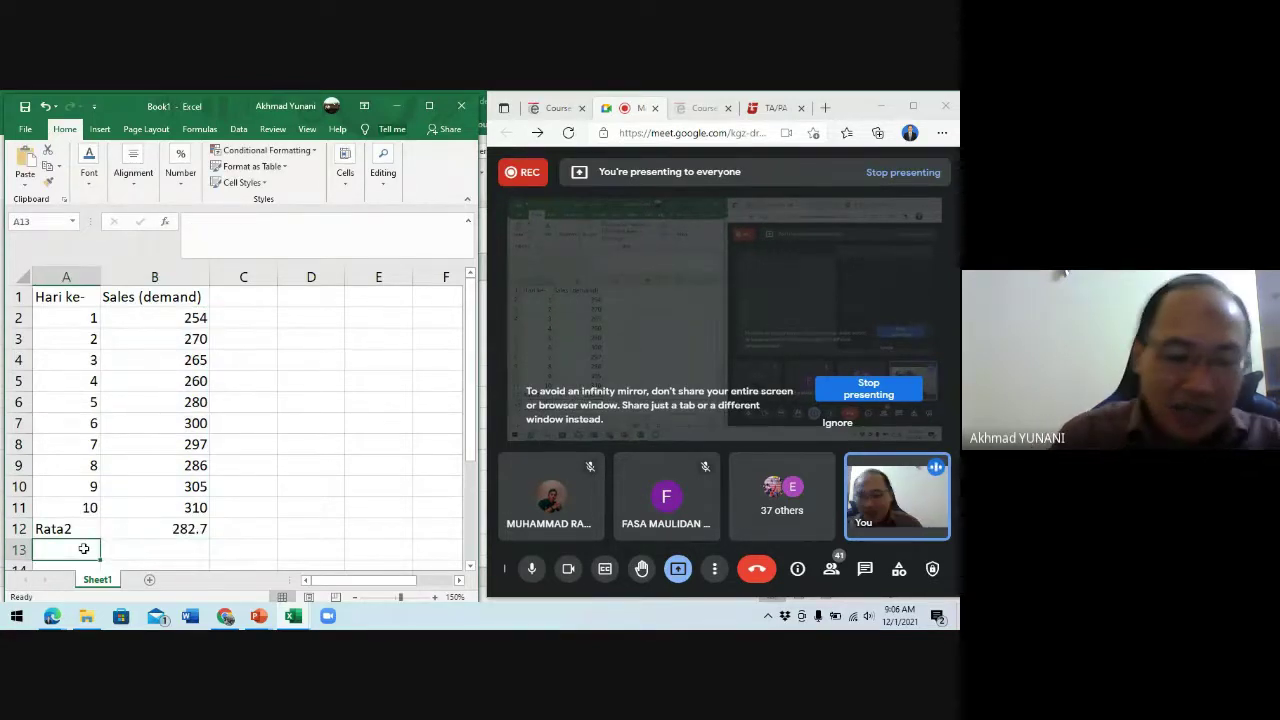
{"action": "type", "text": "Std"}
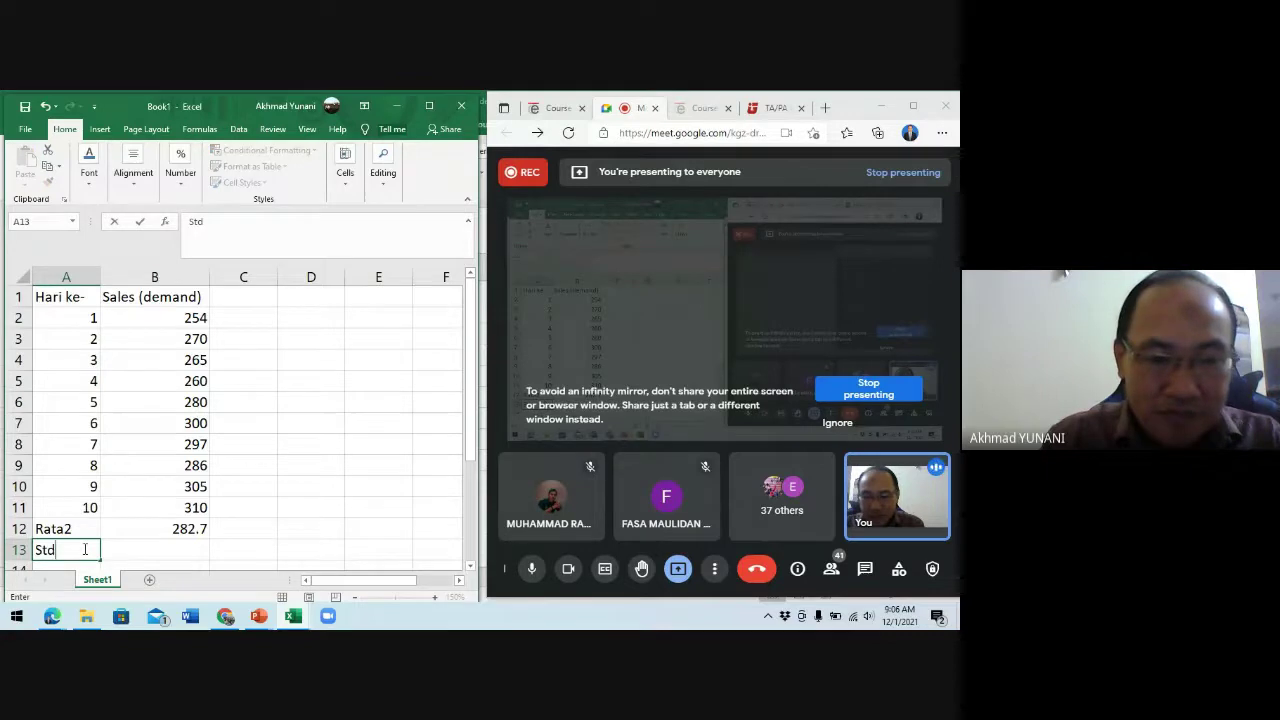
{"action": "type", "text": " devia"}
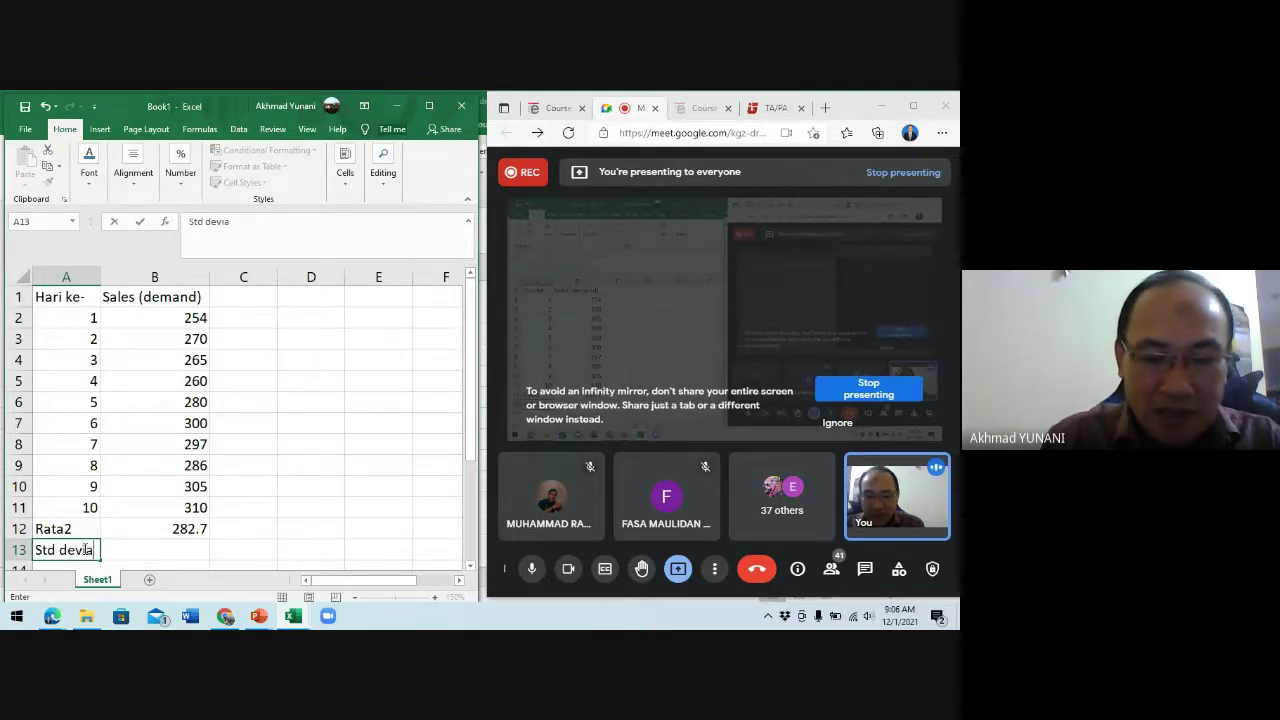
{"action": "type", "text": "si"}
{"action": "key", "text": "Tab"}
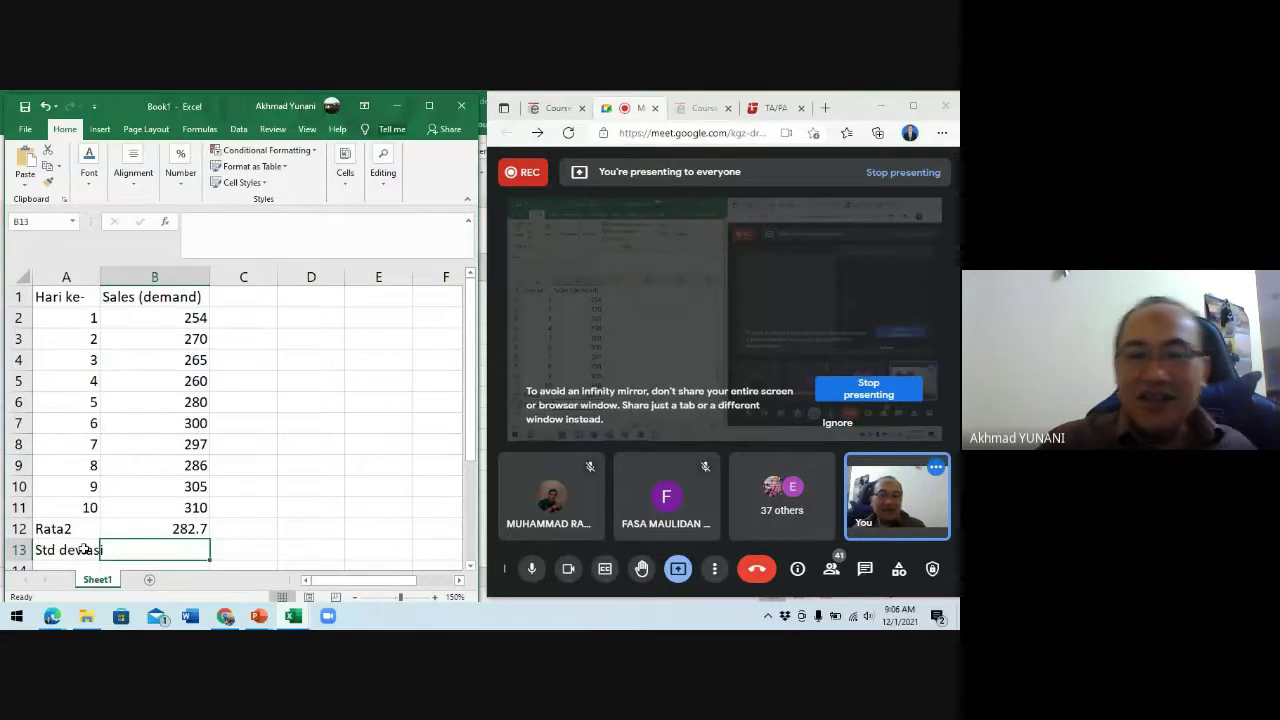
Step: Calculate the standard deviation of the ten sales values in cell B13 with =STDEV(B2:B11)
{"action": "type", "text": "=st"}
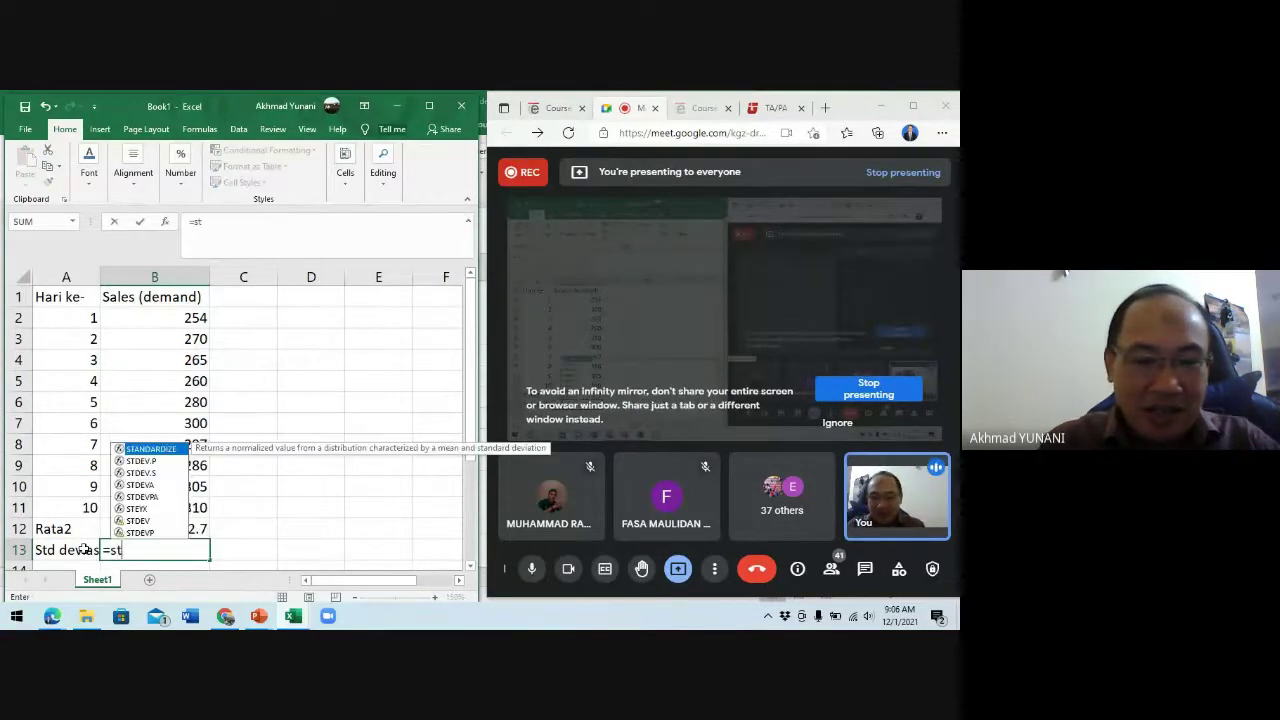
{"action": "type", "text": "dev"}
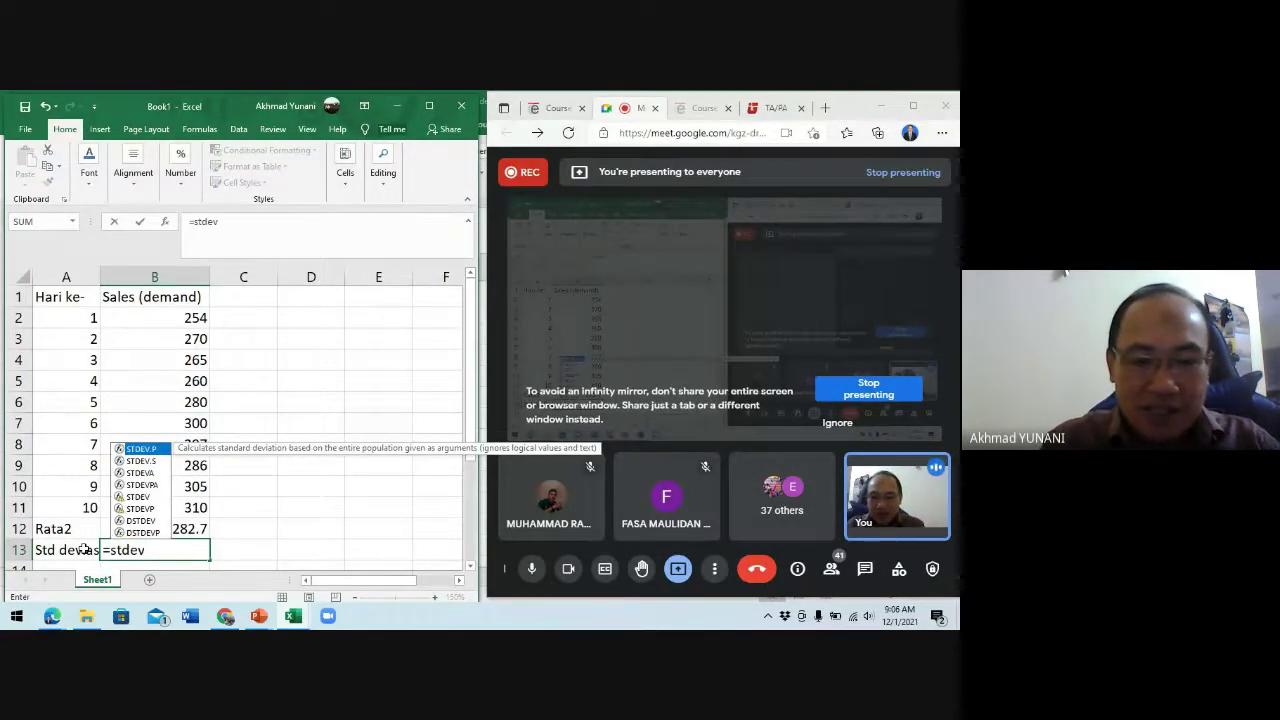
{"action": "type", "text": "("}
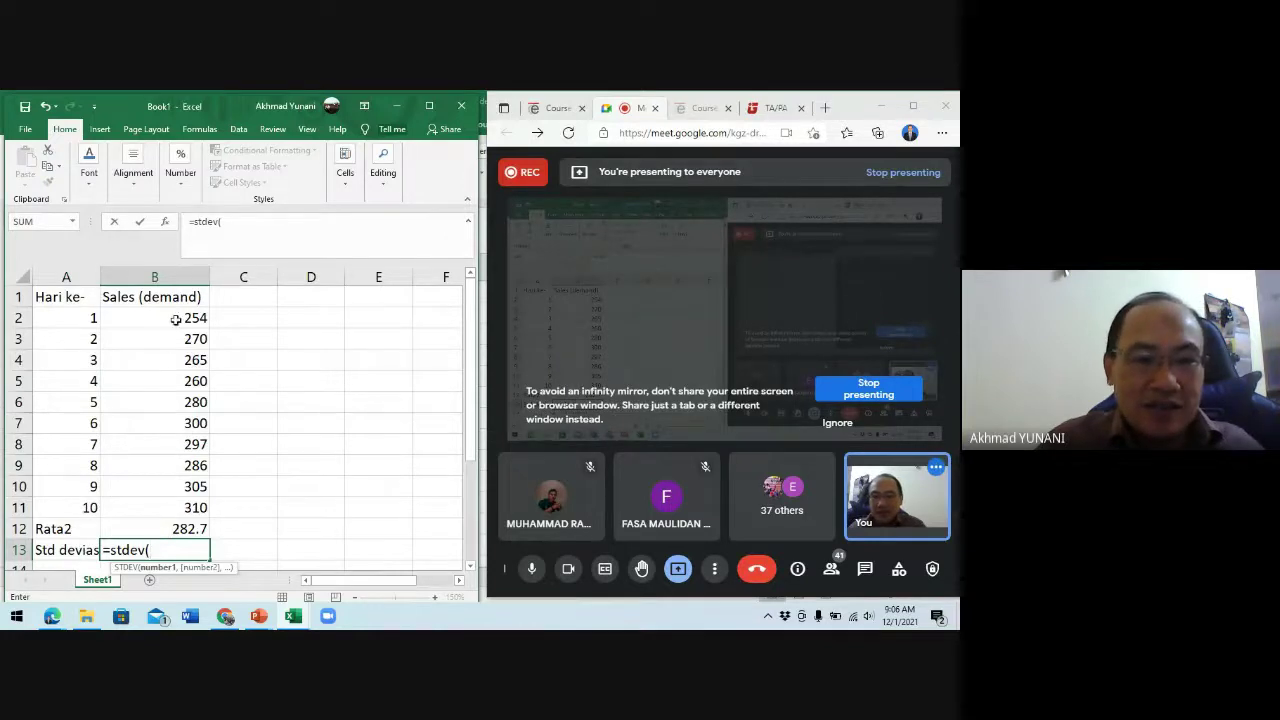
{"action": "left_click_drag", "start_coordinate": [175, 318], "coordinate": [187, 508]}
{"action": "key", "text": "Return"}
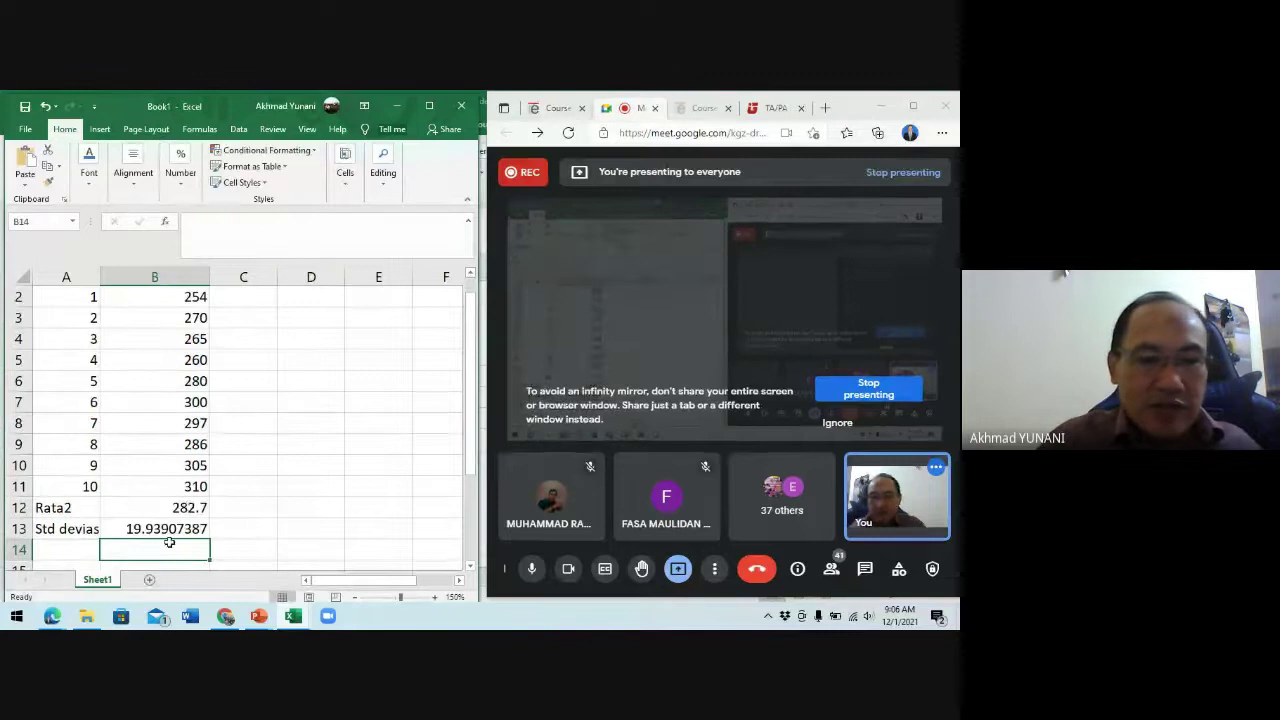
Step: Format the standard deviation in B13 with the comma style and deselect the cell
{"action": "left_click", "coordinate": [168, 529]}
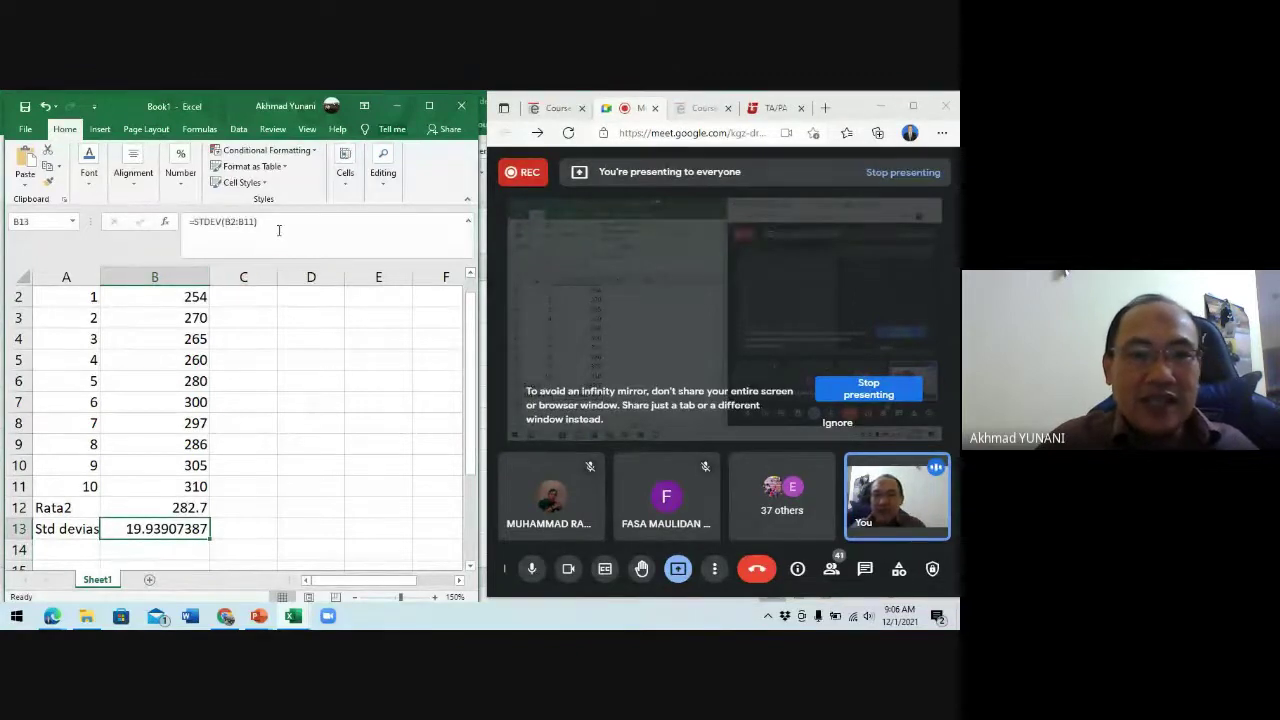
{"action": "left_click", "coordinate": [180, 170]}
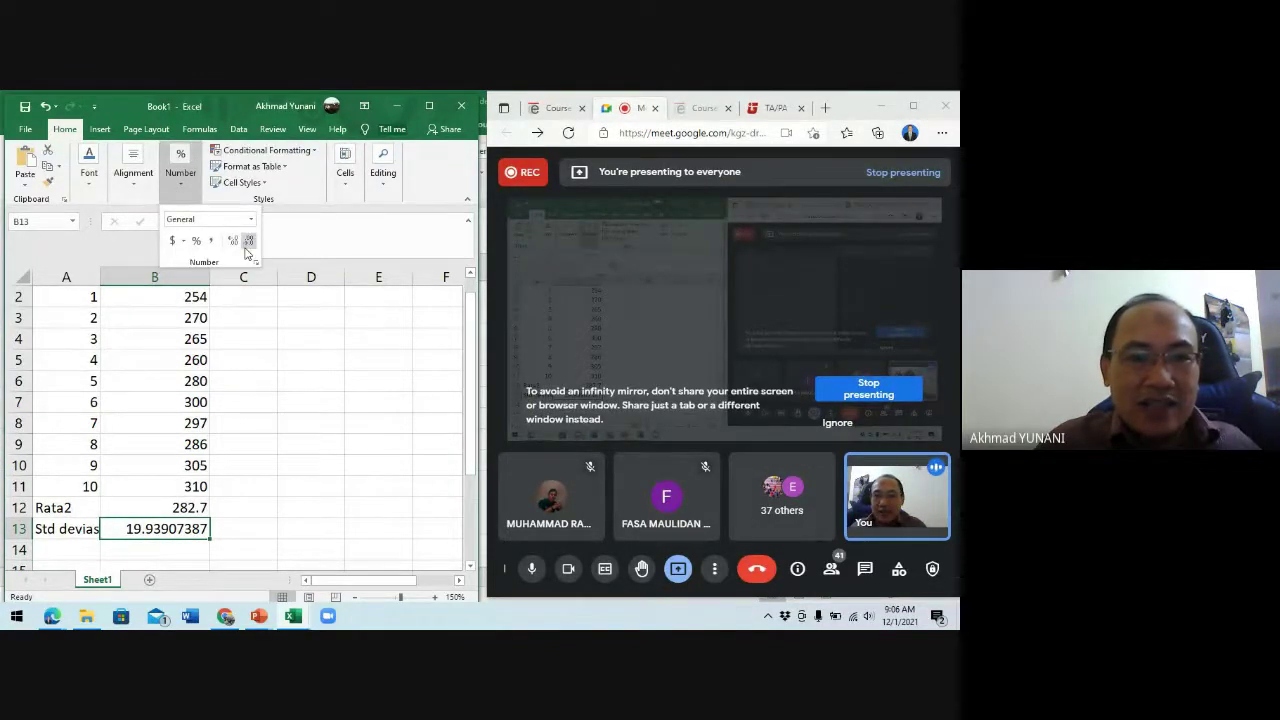
{"action": "left_click", "coordinate": [211, 240]}
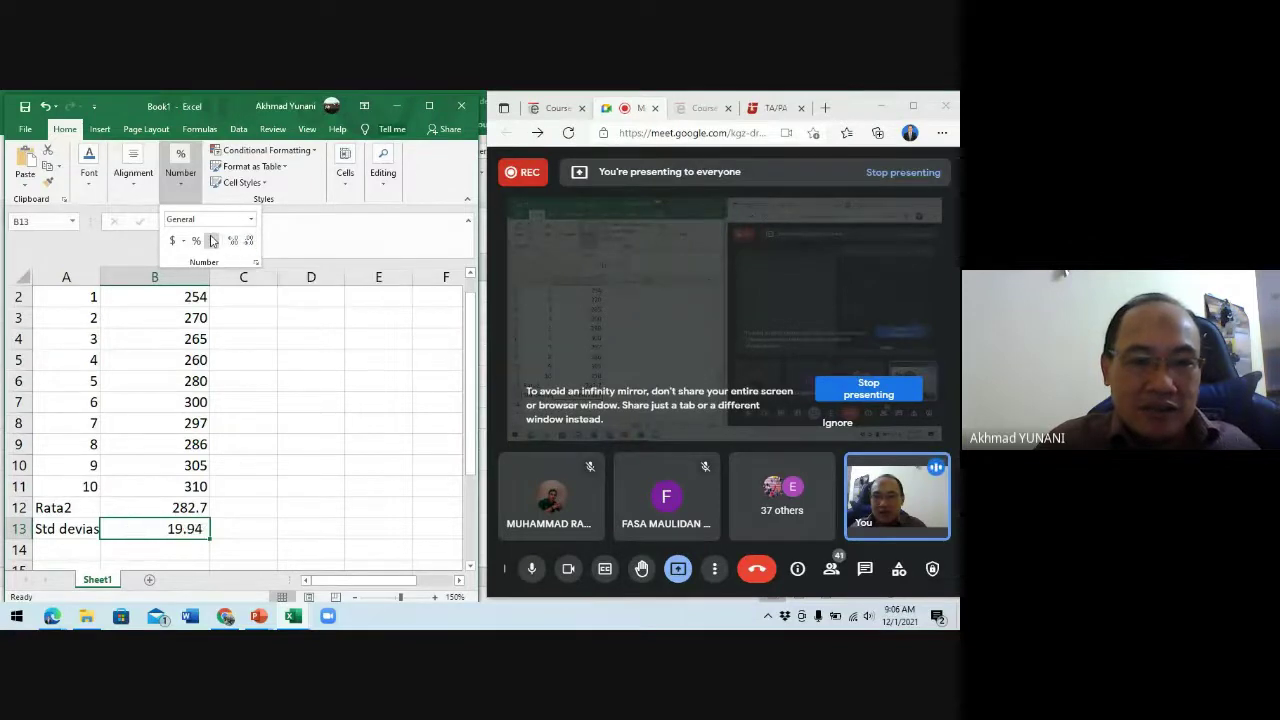
{"action": "left_click", "coordinate": [270, 335]}
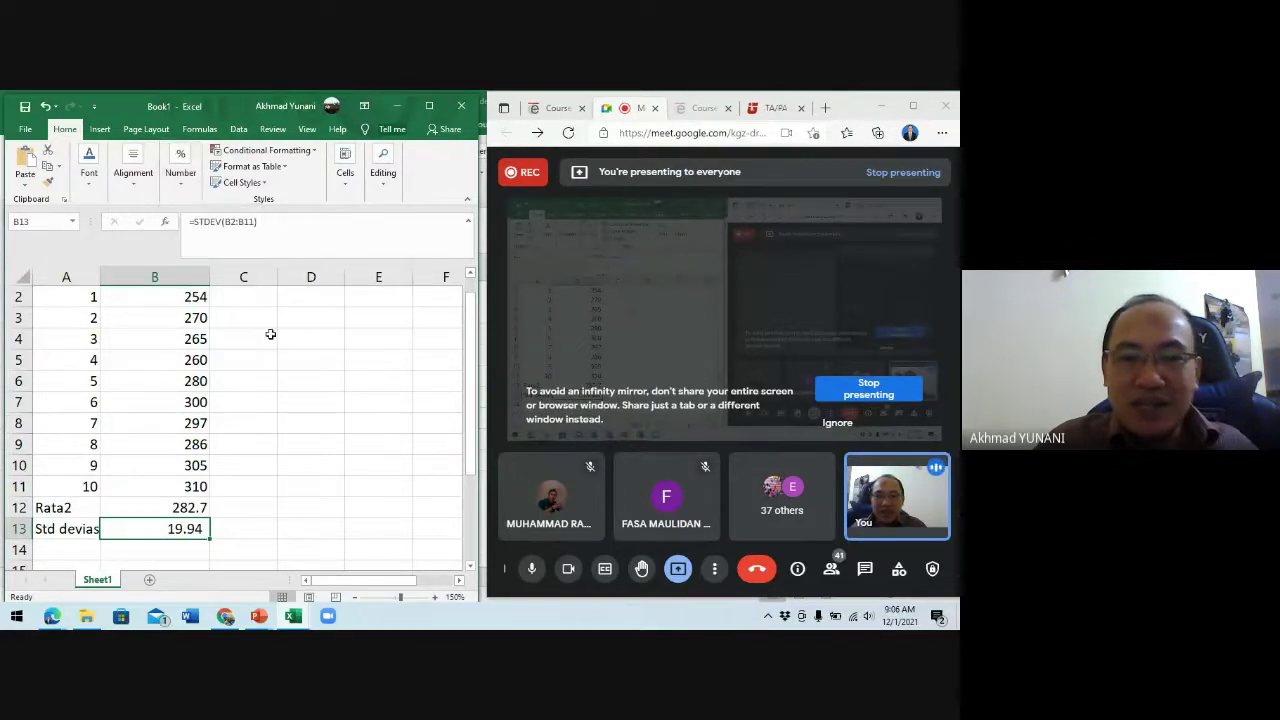
{"action": "left_click", "coordinate": [270, 334]}
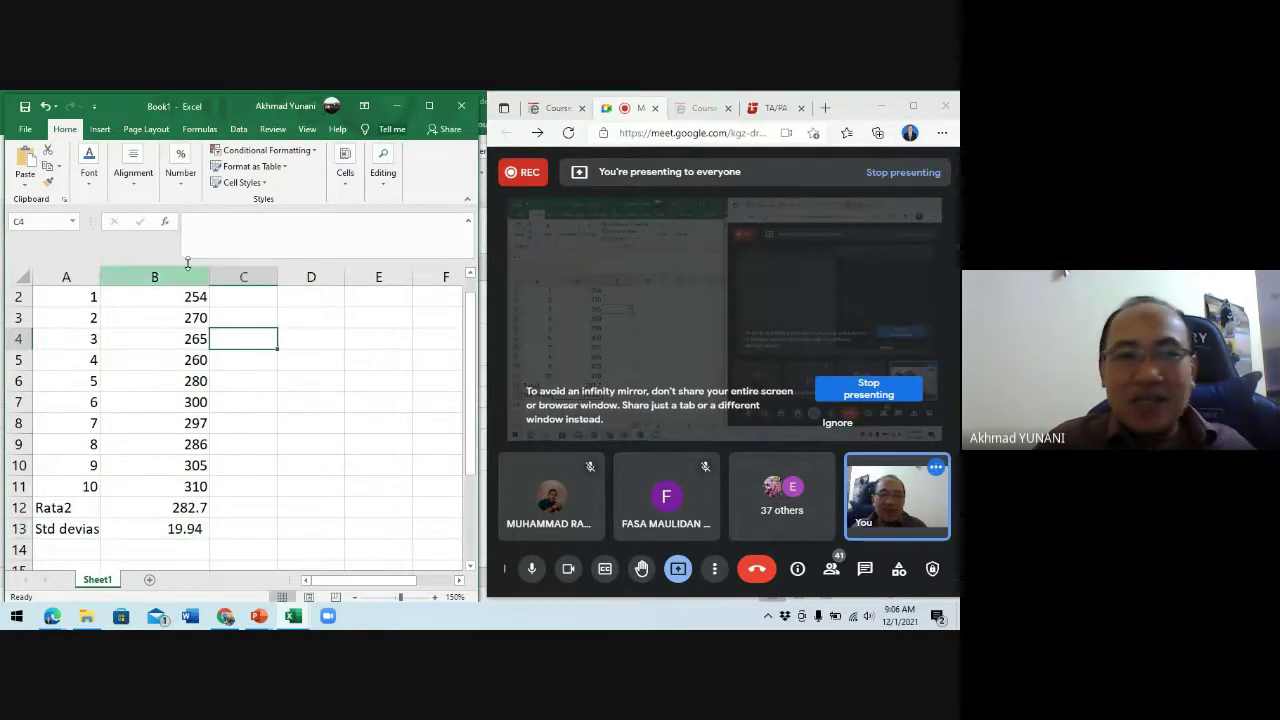
Step: Select the standard deviation cell B13 and maximize the workbook window
{"action": "scroll", "coordinate": [295, 338], "scroll_direction": "up", "scroll_amount": 1}
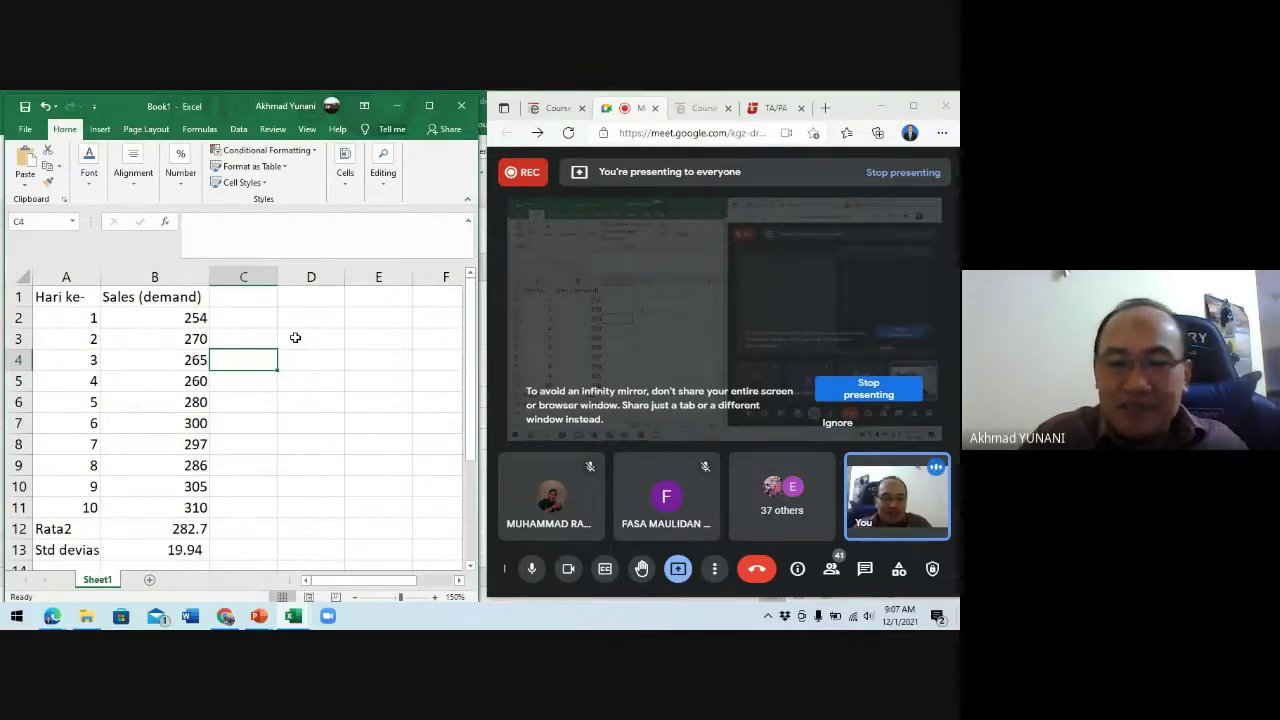
{"action": "key", "text": "Up"}
{"action": "key", "text": "Up"}
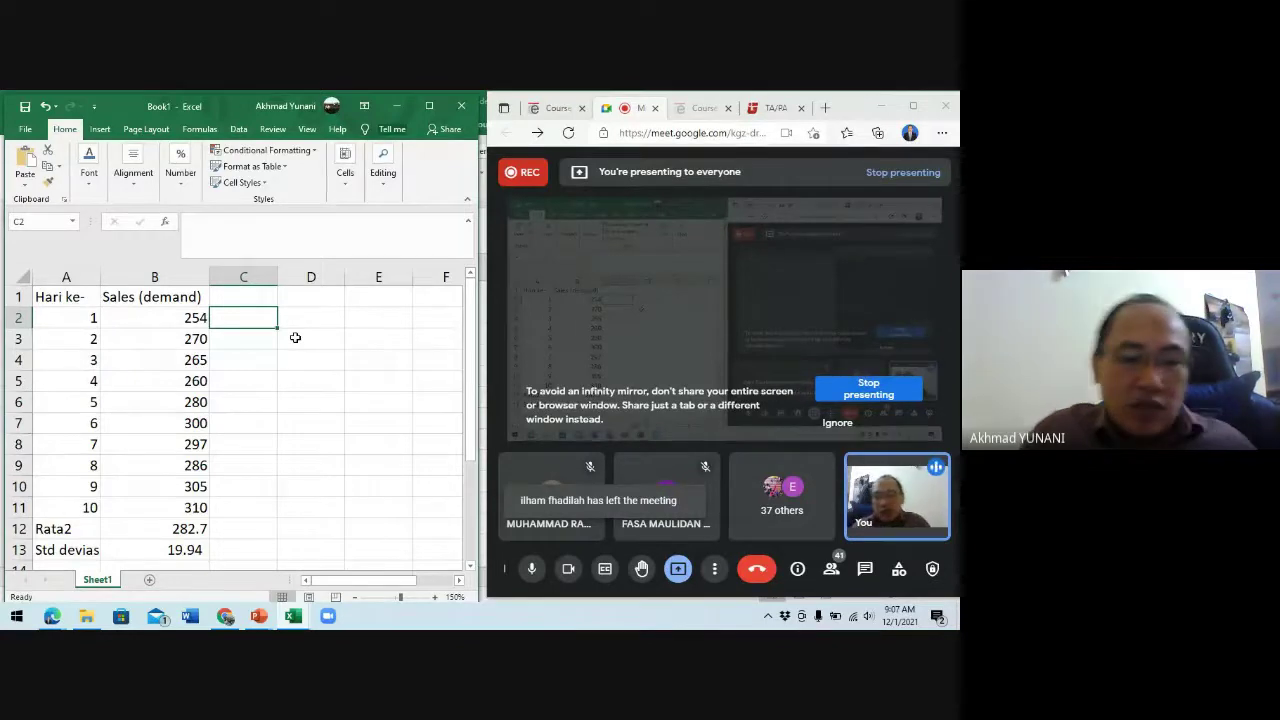
{"action": "left_click", "coordinate": [192, 555]}
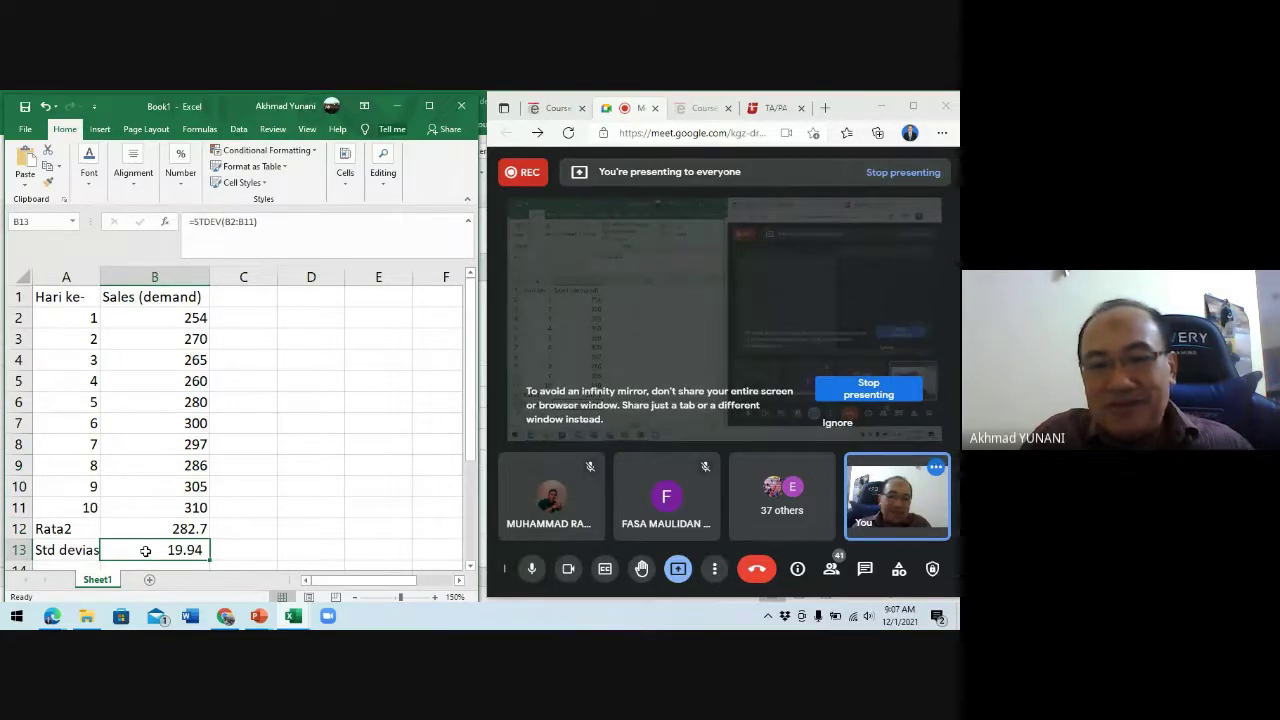
{"action": "left_click", "coordinate": [433, 106]}
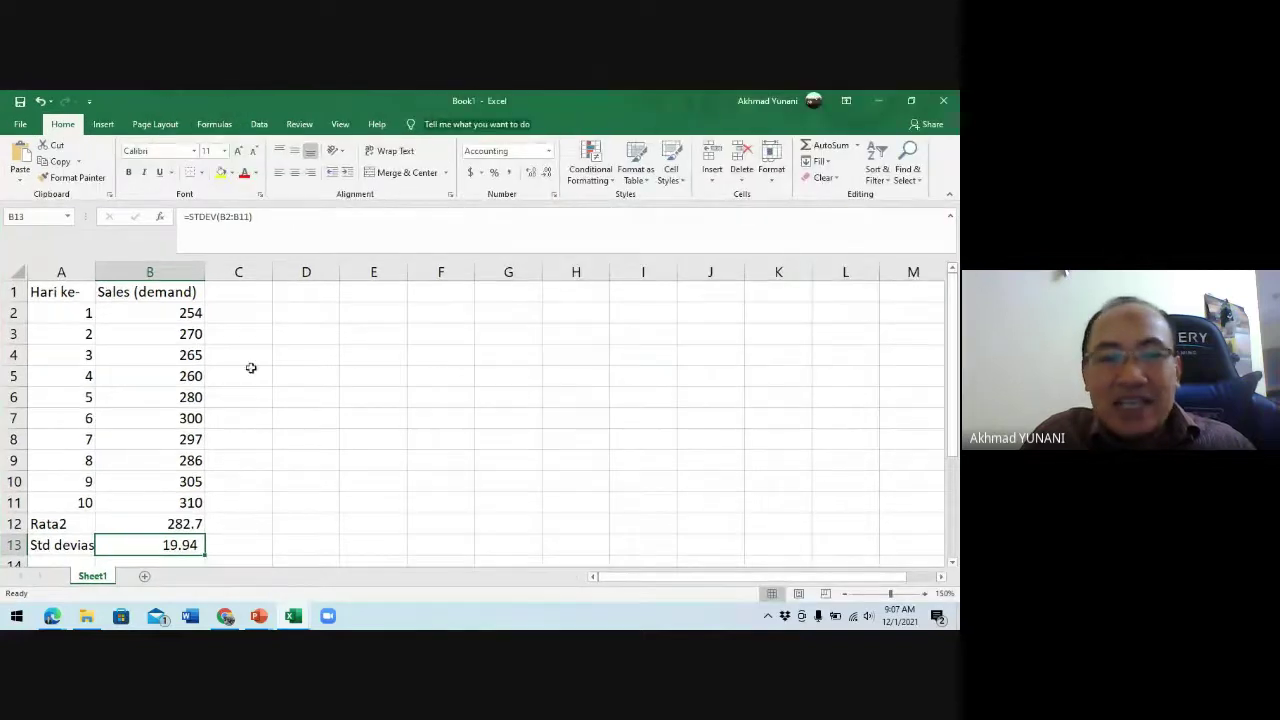
Step: Insert a basic 2-D line chart of the table in A1:B13, starting from cell C5 beside the data
{"action": "left_click", "coordinate": [251, 368]}
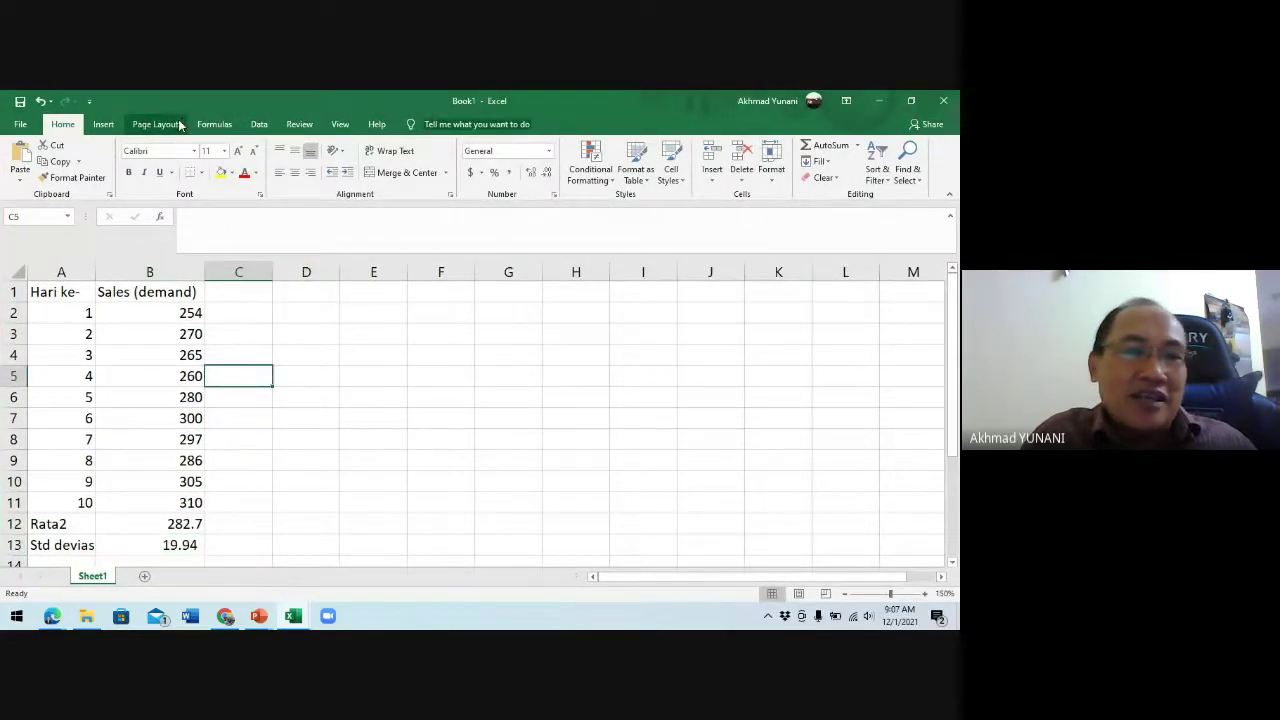
{"action": "left_click", "coordinate": [104, 124]}
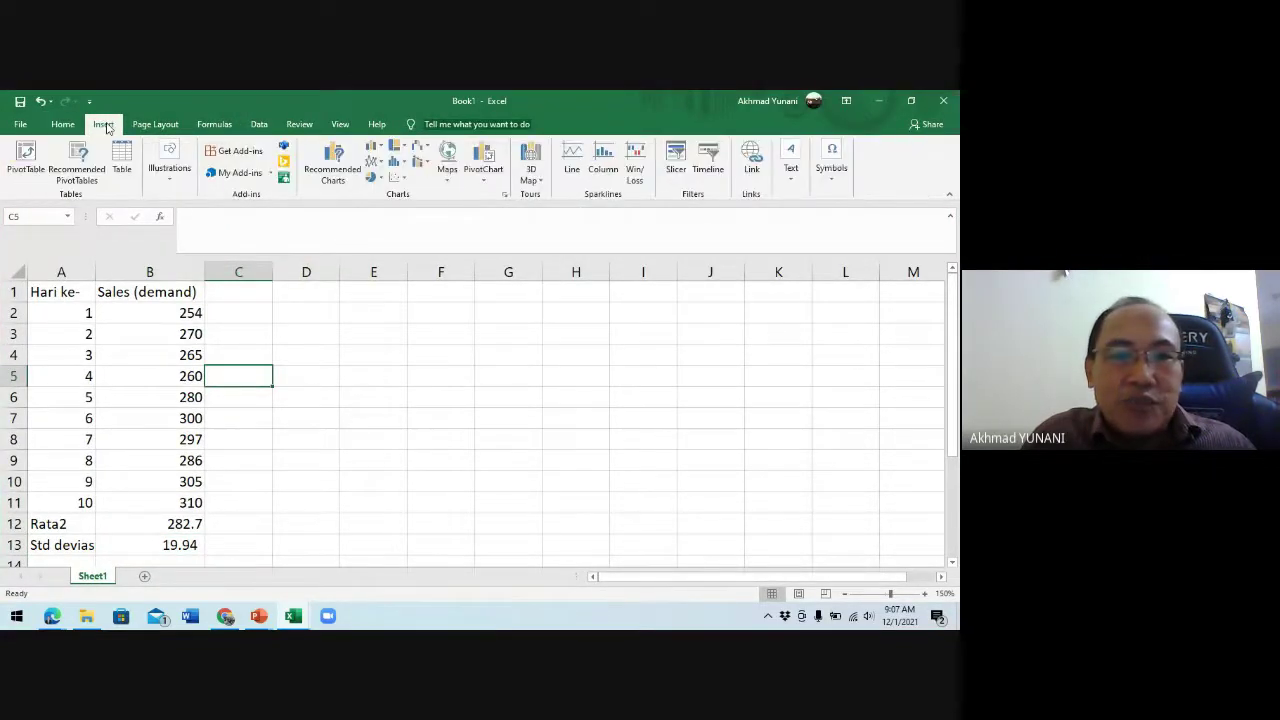
{"action": "left_click", "coordinate": [372, 162]}
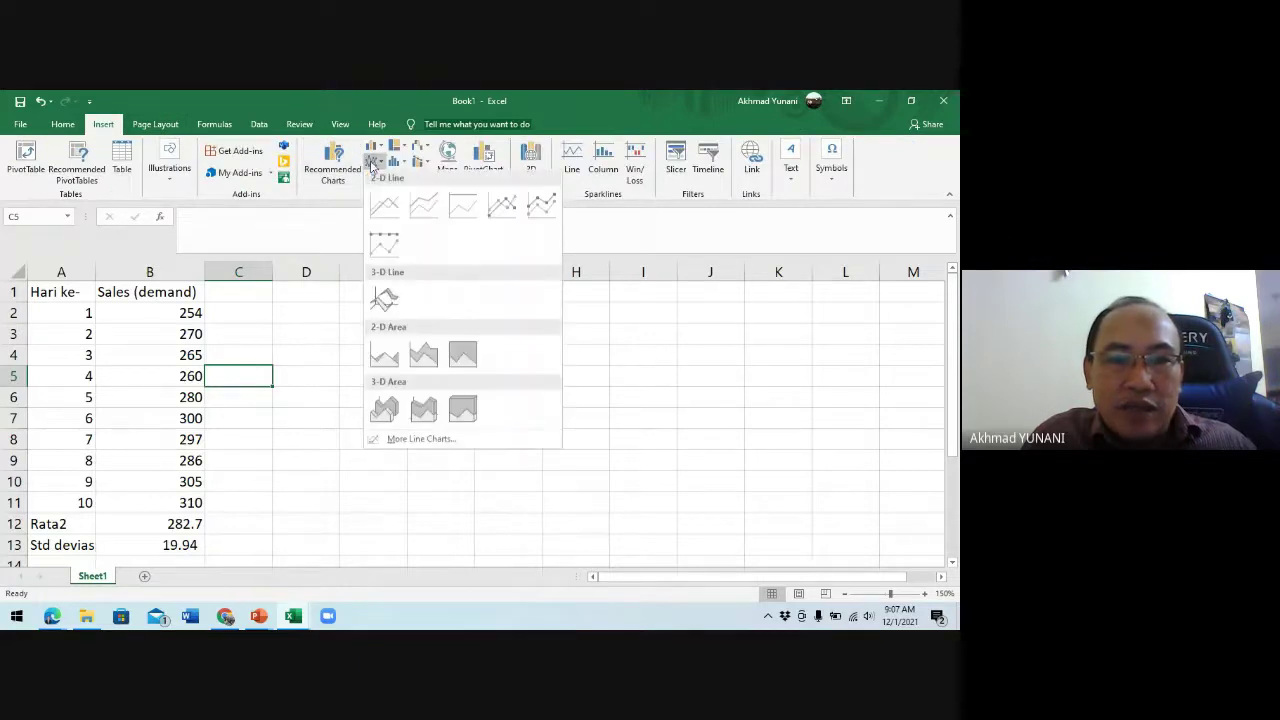
{"action": "left_click", "coordinate": [385, 210]}
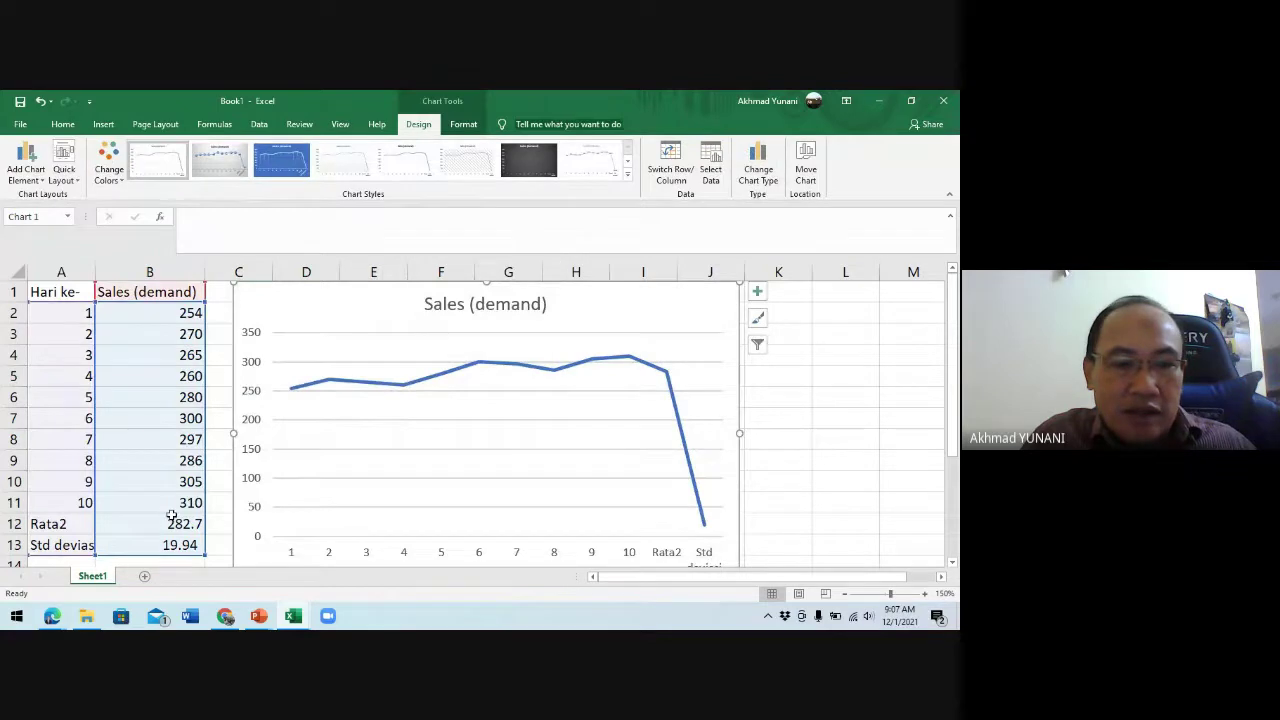
Step: Shrink the line chart's data range to end at row 11, leaving out the Rata2 and Std deviasi rows
{"action": "scroll", "coordinate": [168, 520], "scroll_direction": "down", "scroll_amount": 1}
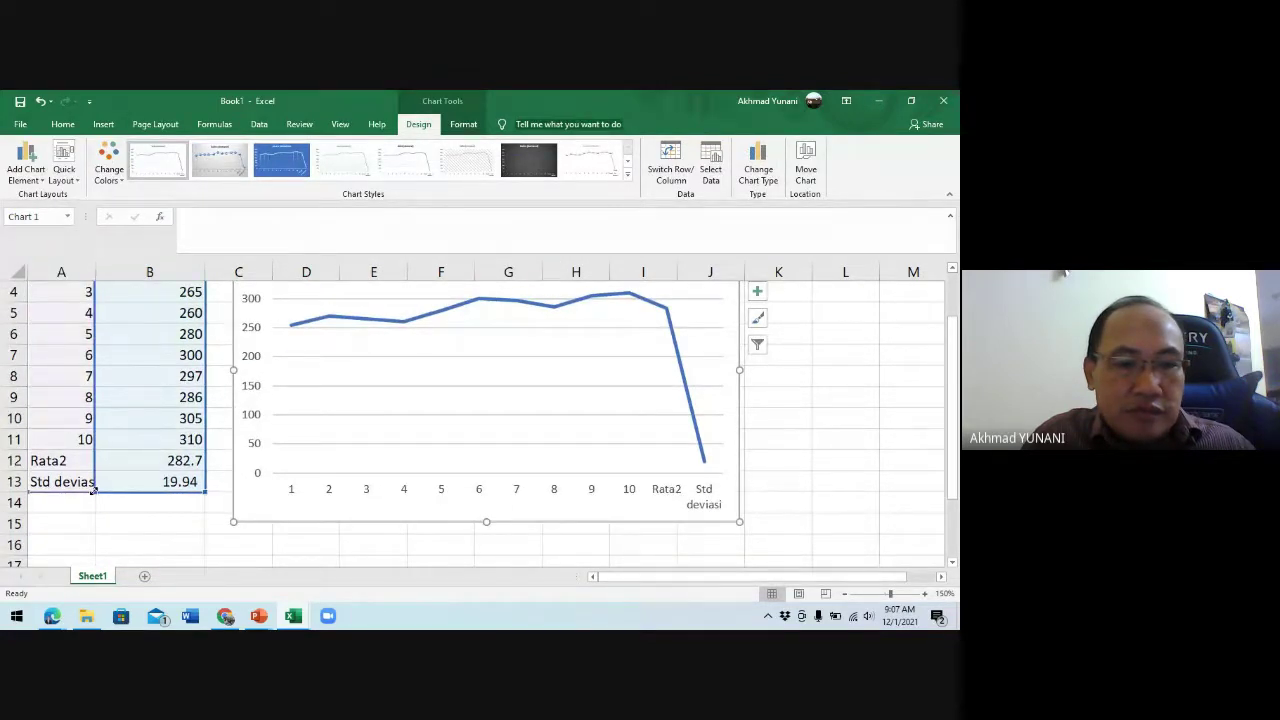
{"action": "left_click_drag", "start_coordinate": [93, 490], "coordinate": [94, 451]}
{"action": "left_click", "coordinate": [789, 428]}
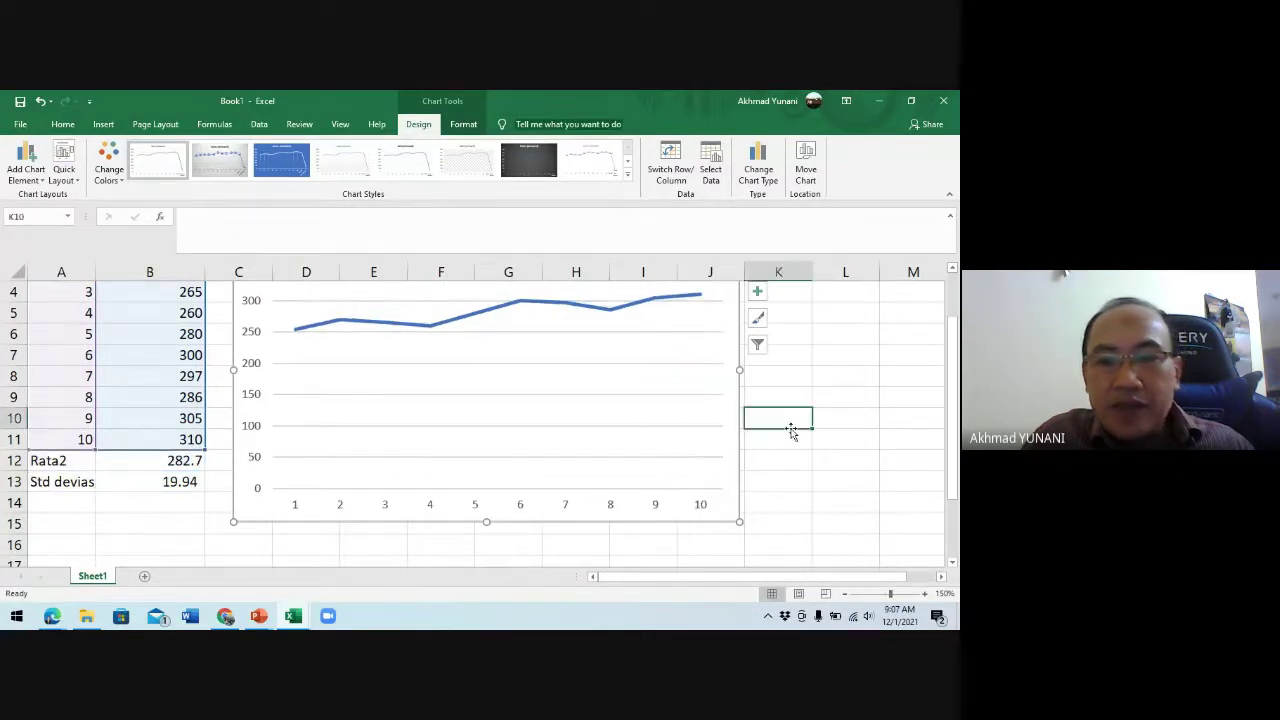
{"action": "left_click", "coordinate": [665, 401]}
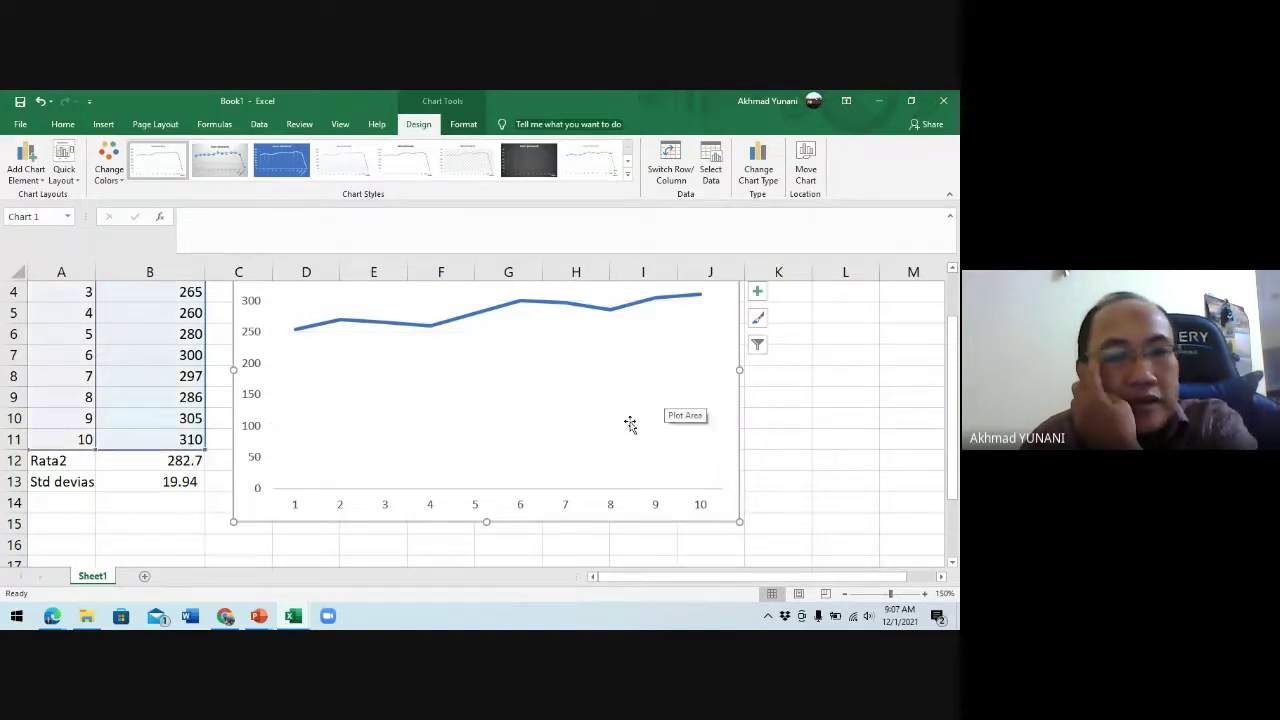
{"action": "scroll", "coordinate": [629, 421], "scroll_direction": "up", "scroll_amount": 1}
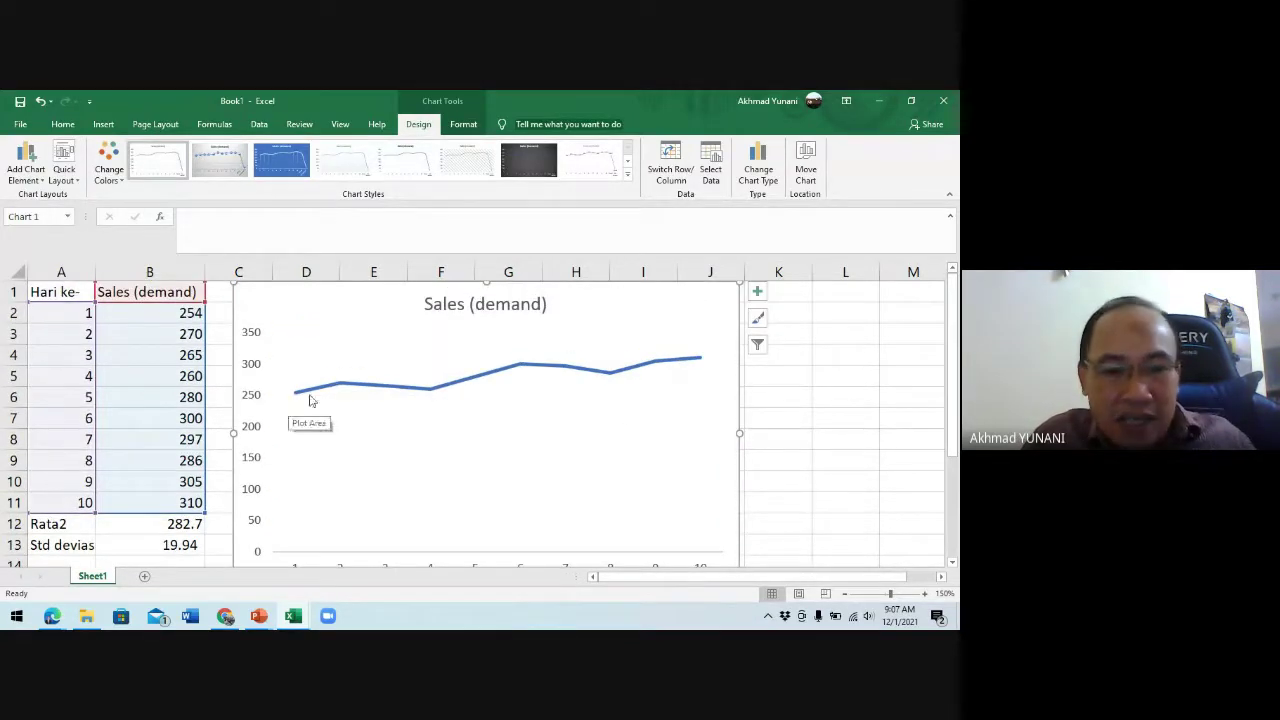
Step: Examine the standard deviation in B13, the sales values in B2:B11 and the average in B12
{"action": "left_click", "coordinate": [194, 541]}
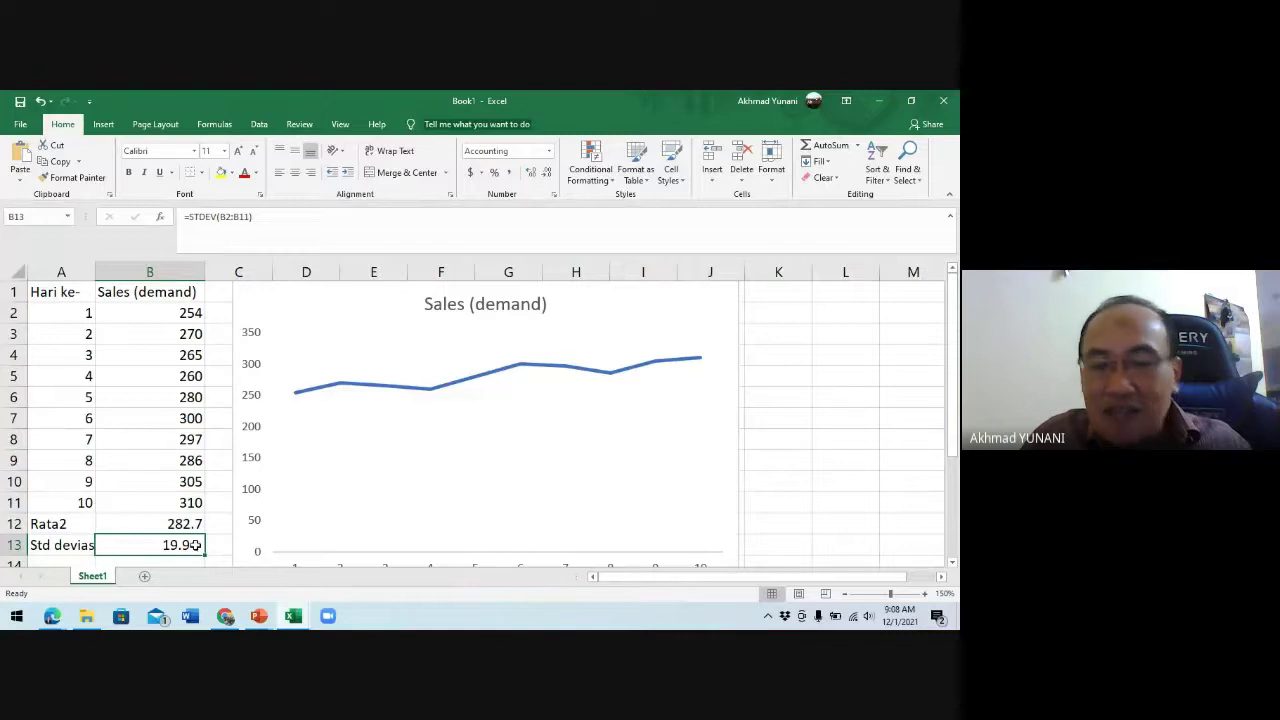
{"action": "left_click_drag", "start_coordinate": [186, 312], "coordinate": [157, 502]}
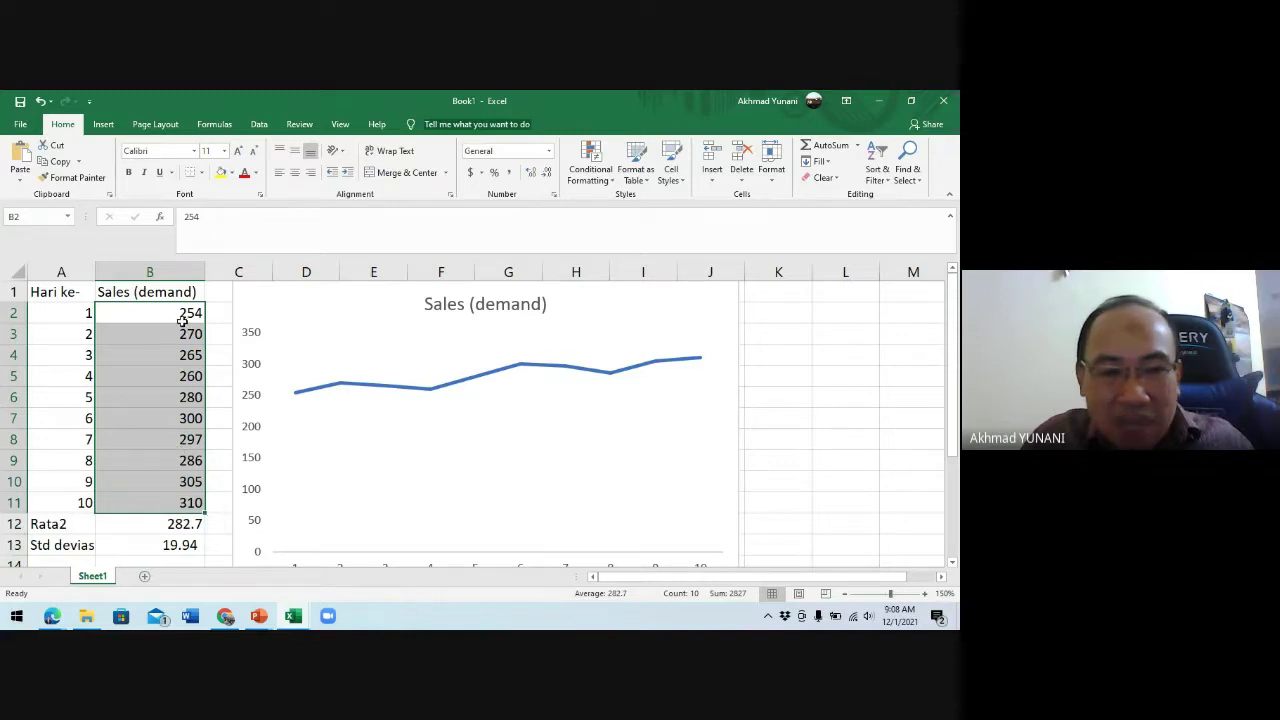
{"action": "left_click", "coordinate": [157, 523]}
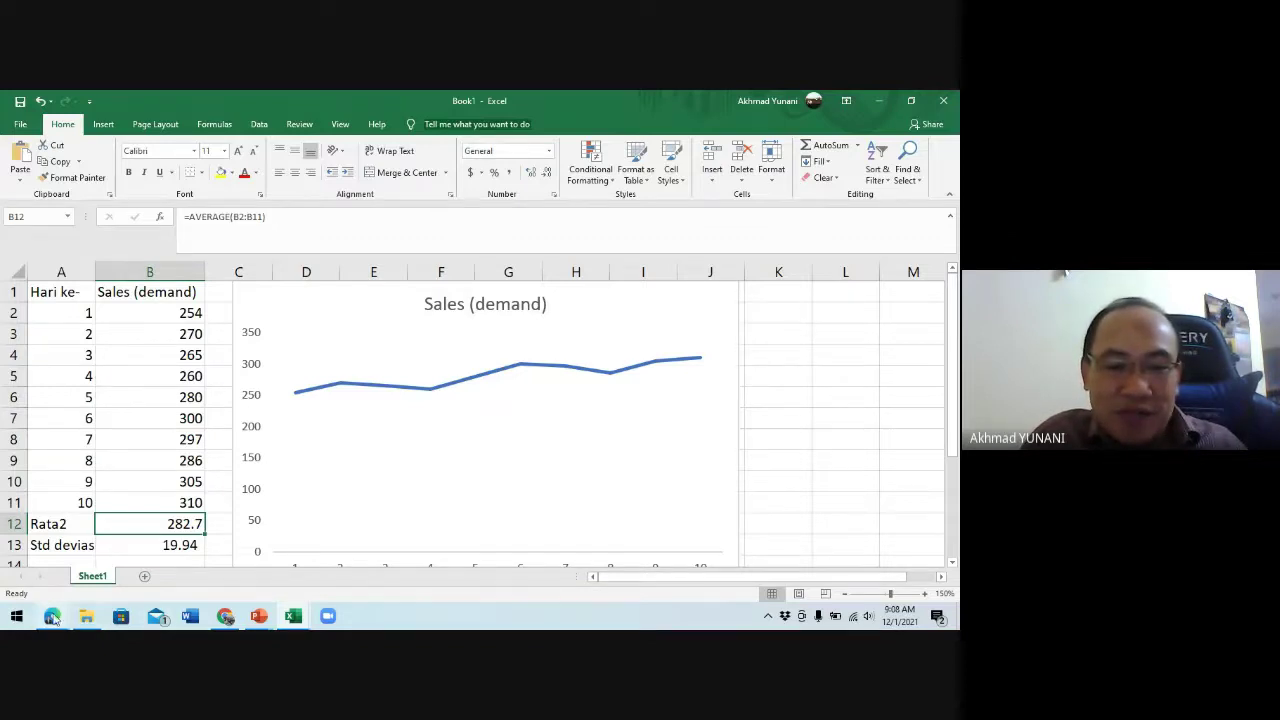
Step: Switch to the Google Meet call in Edge and admit the person asking to join
{"action": "mouse_move", "coordinate": [52, 618]}
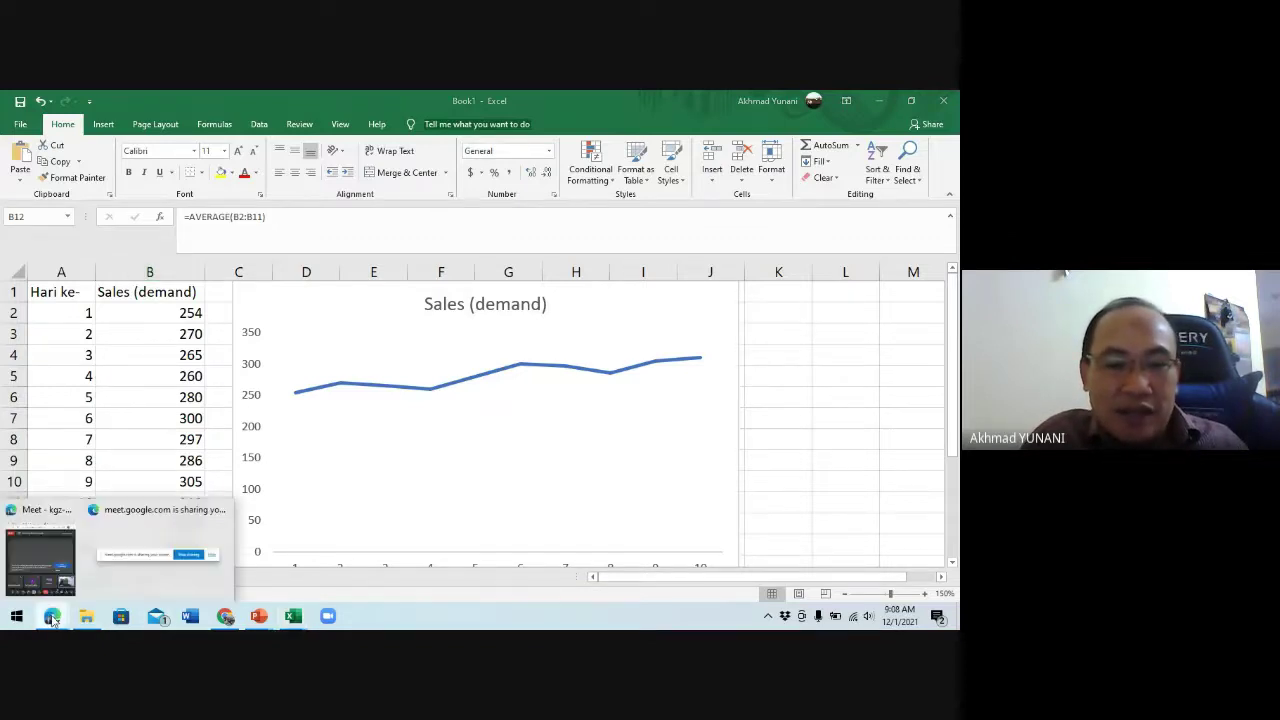
{"action": "left_click", "coordinate": [58, 540]}
{"action": "left_click", "coordinate": [859, 231]}
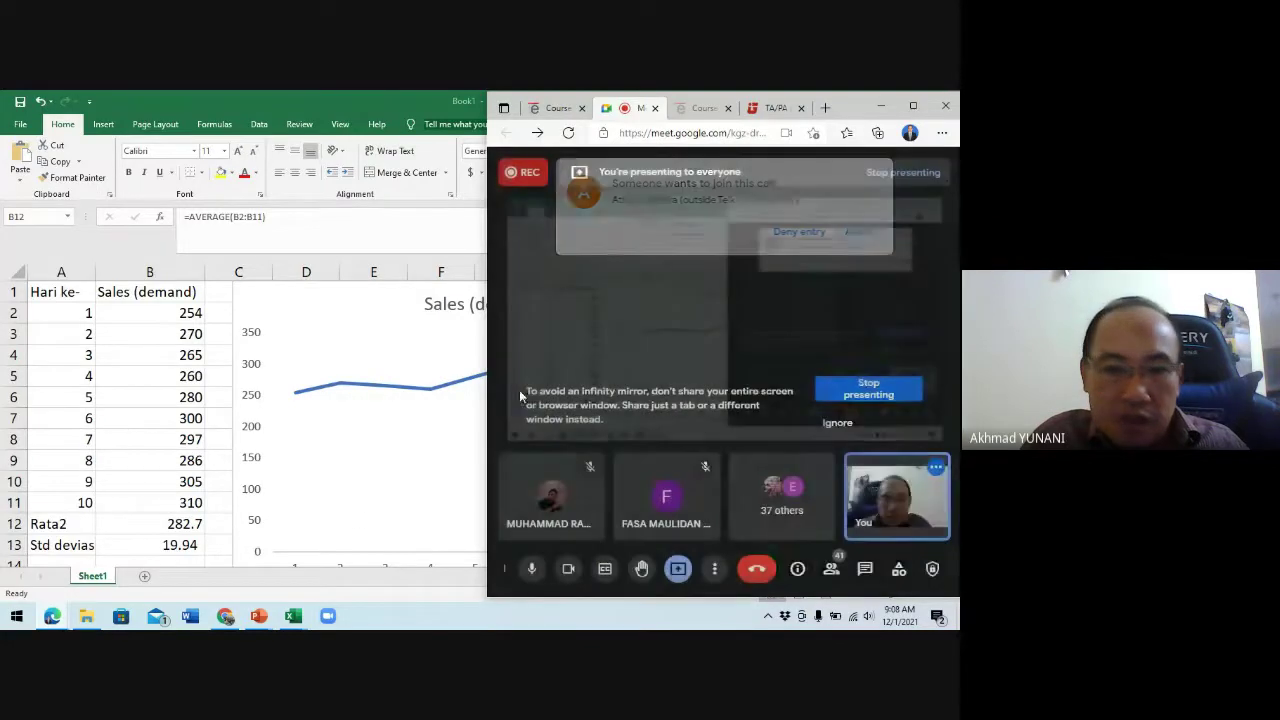
Step: Switch to the 09. Safety Inventory presentation in PowerPoint and start the slide show from slide 6, Penentuan Safety Inventory yang Tepat
{"action": "mouse_move", "coordinate": [258, 620]}
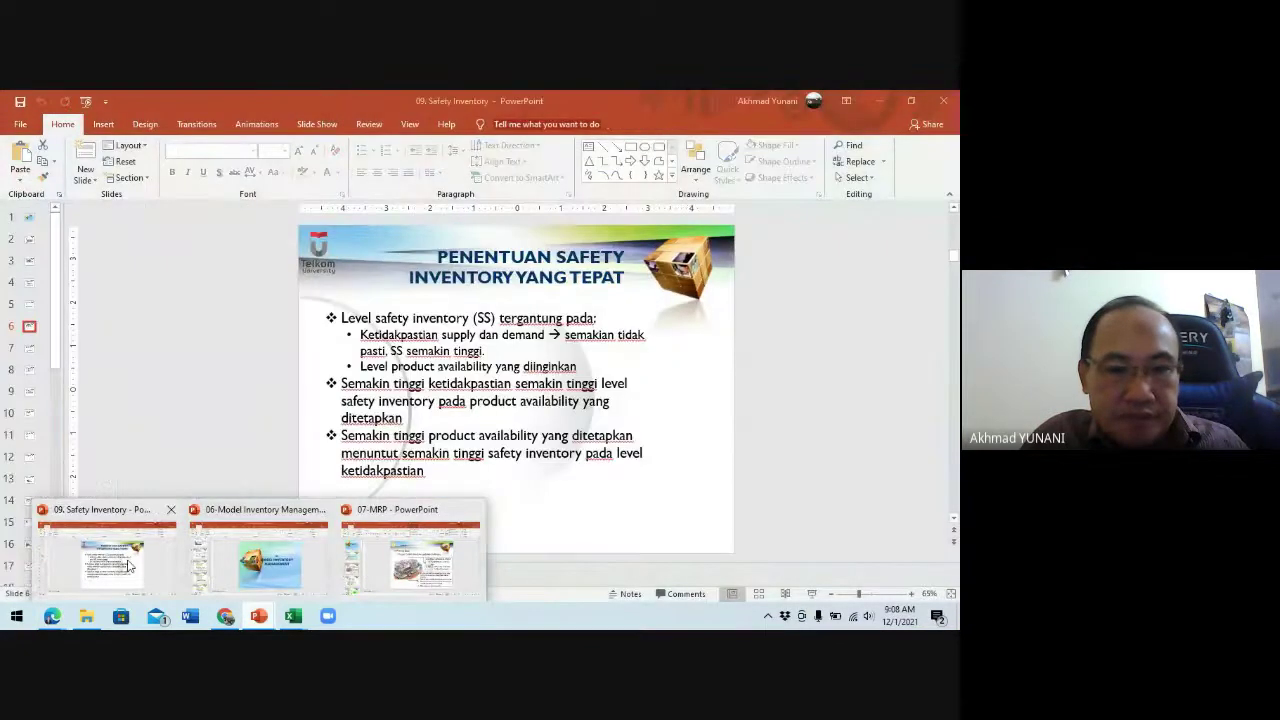
{"action": "left_click", "coordinate": [110, 558]}
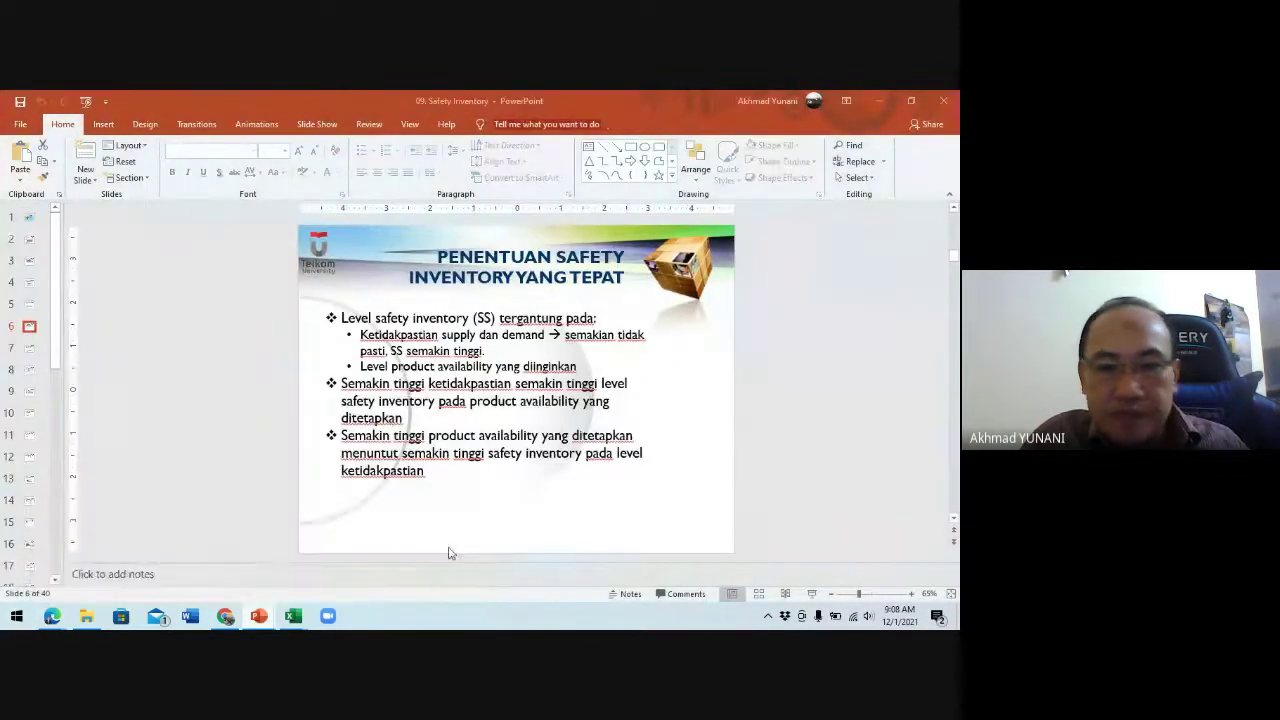
{"action": "left_click", "coordinate": [813, 594]}
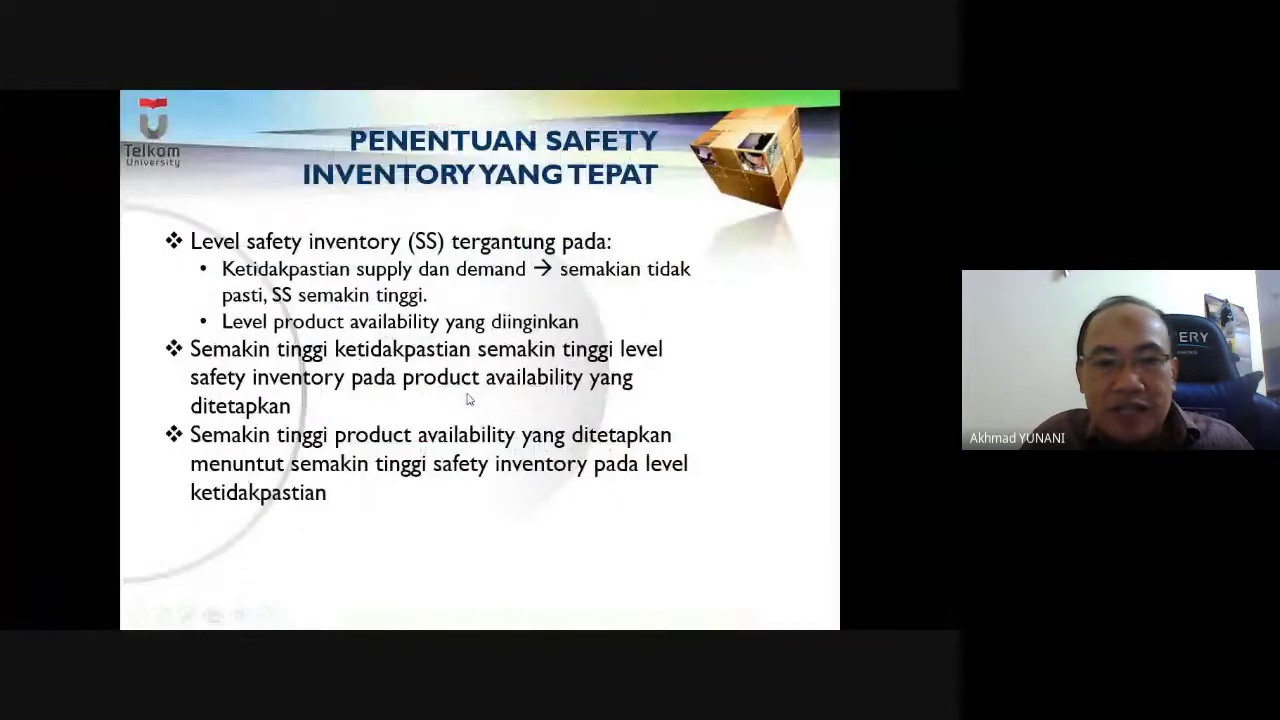
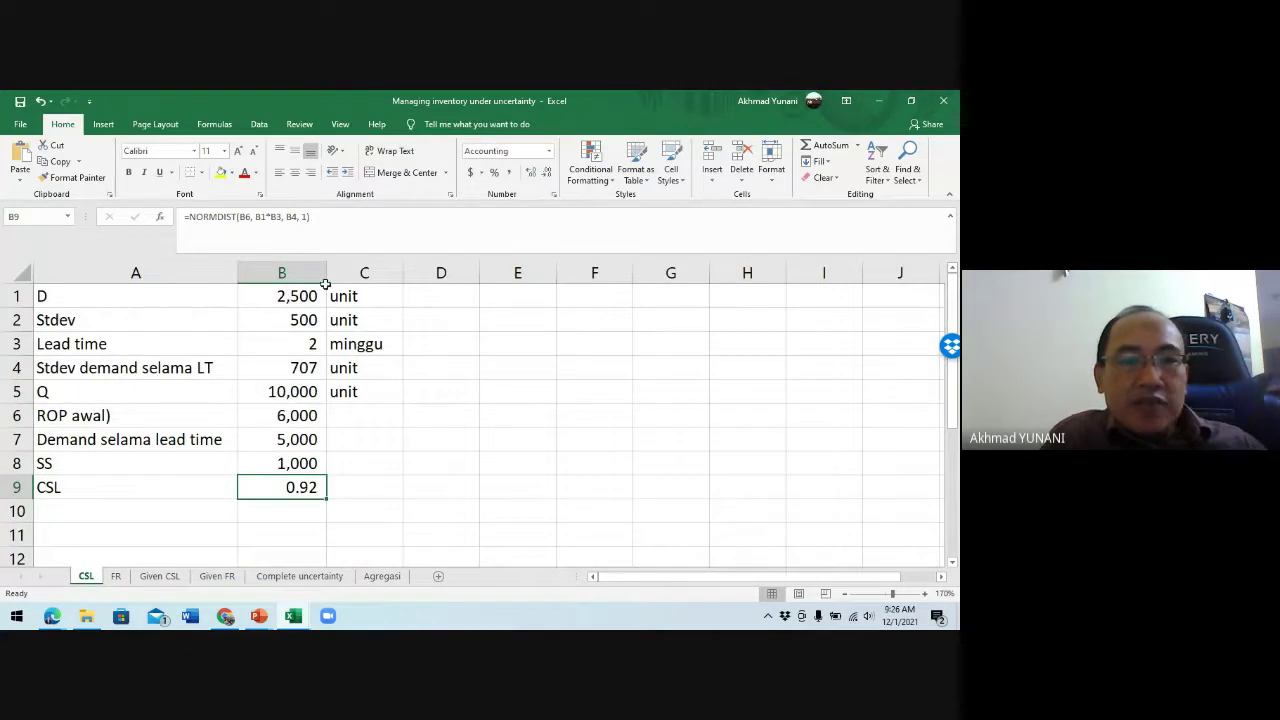
Step: Go through the D, Stdev and Lead time inputs in B1:B3, and clear the Stdev demand selama LT formula in B4
{"action": "left_click", "coordinate": [281, 296]}
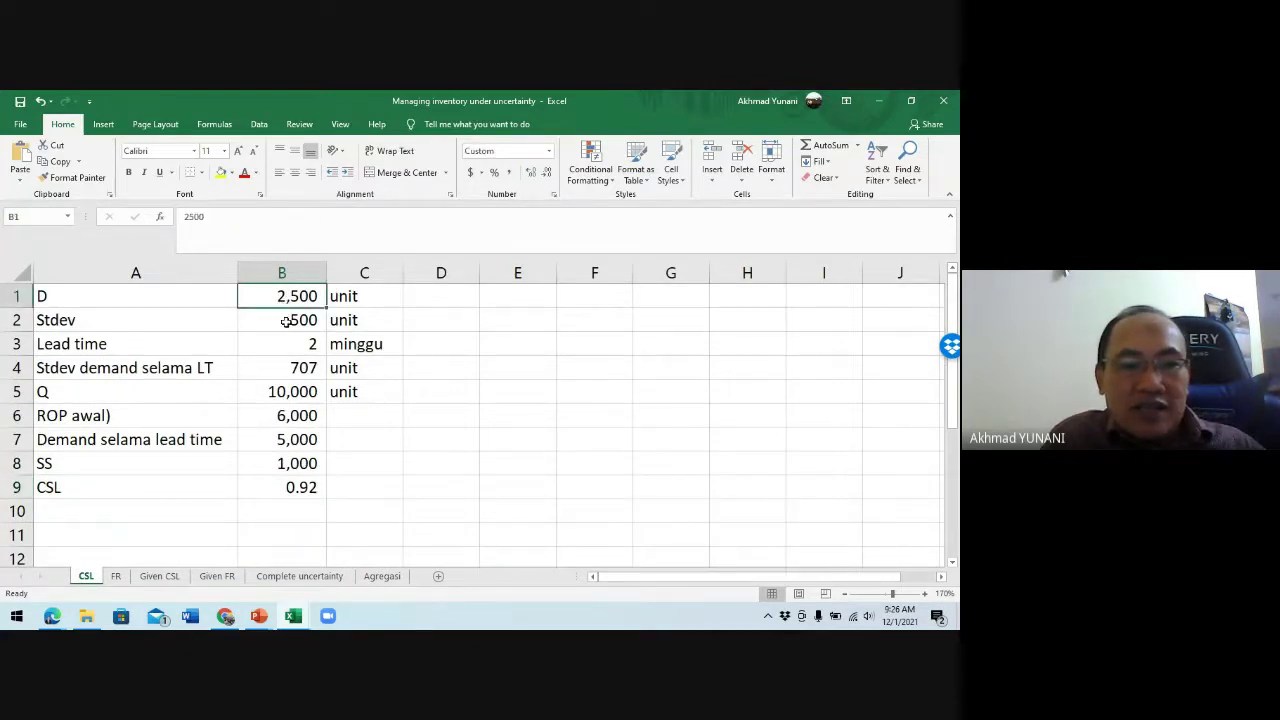
{"action": "left_click", "coordinate": [286, 321]}
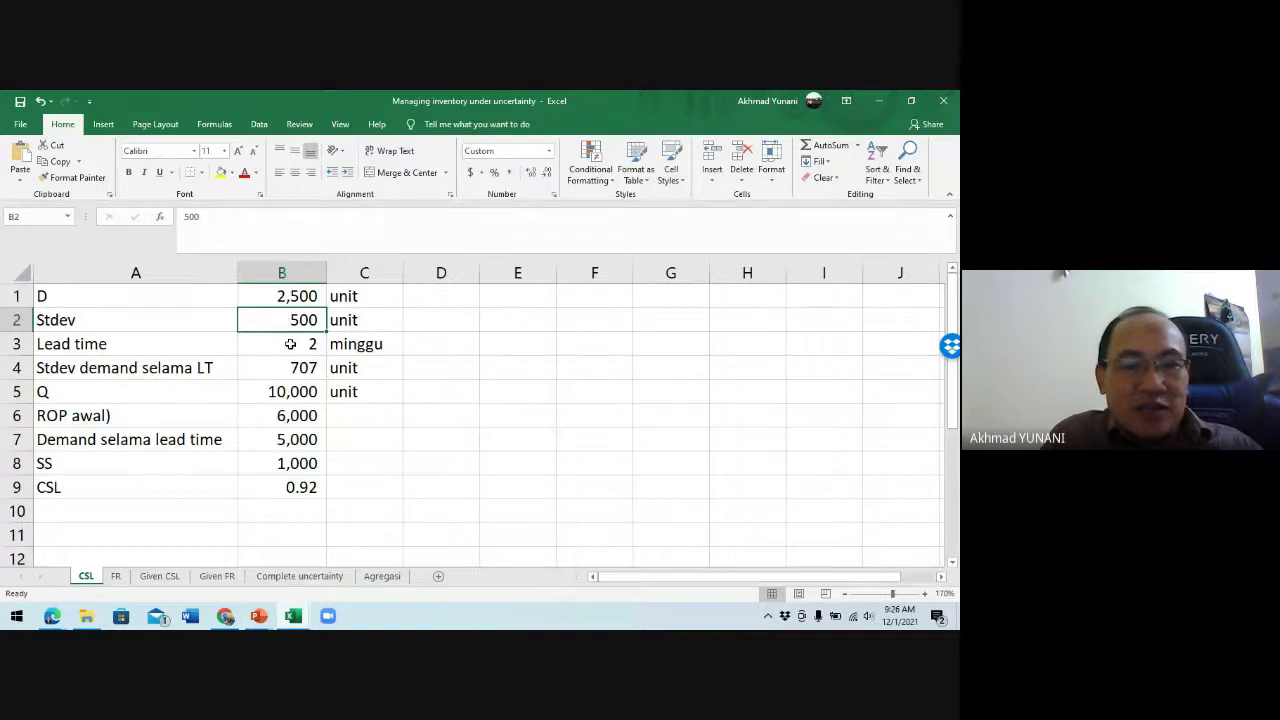
{"action": "left_click", "coordinate": [290, 344]}
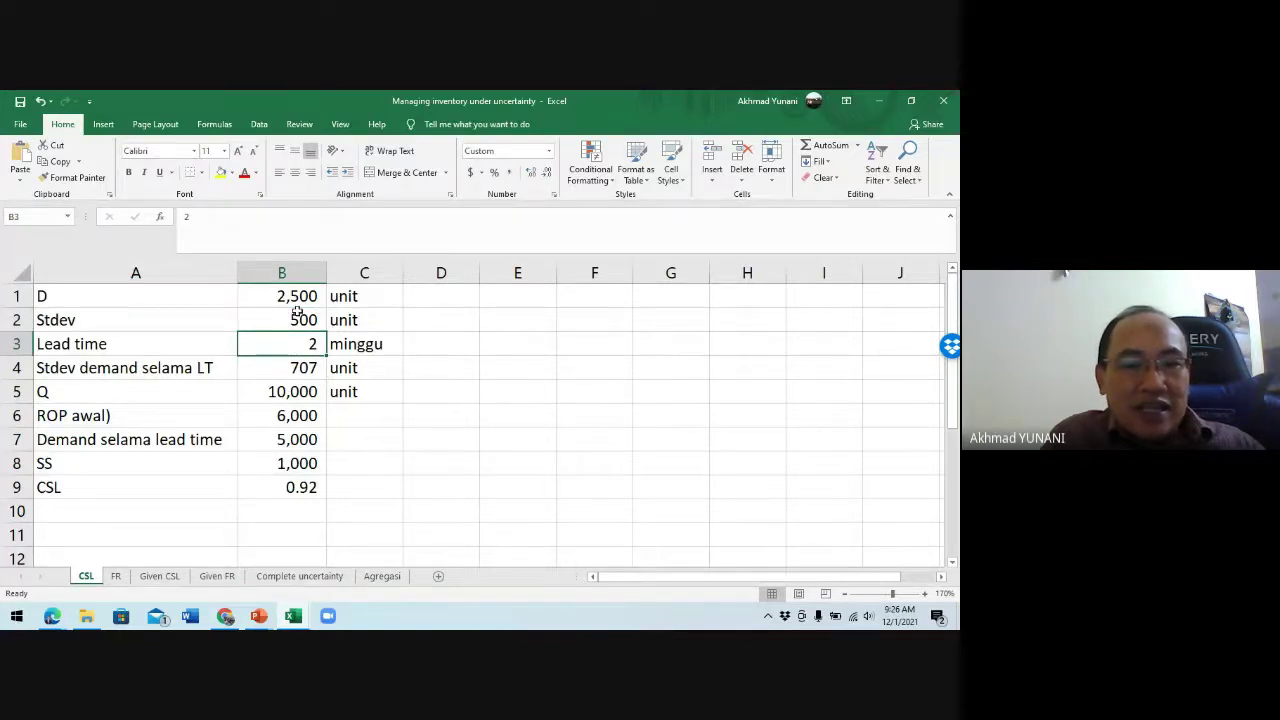
{"action": "left_click", "coordinate": [128, 368]}
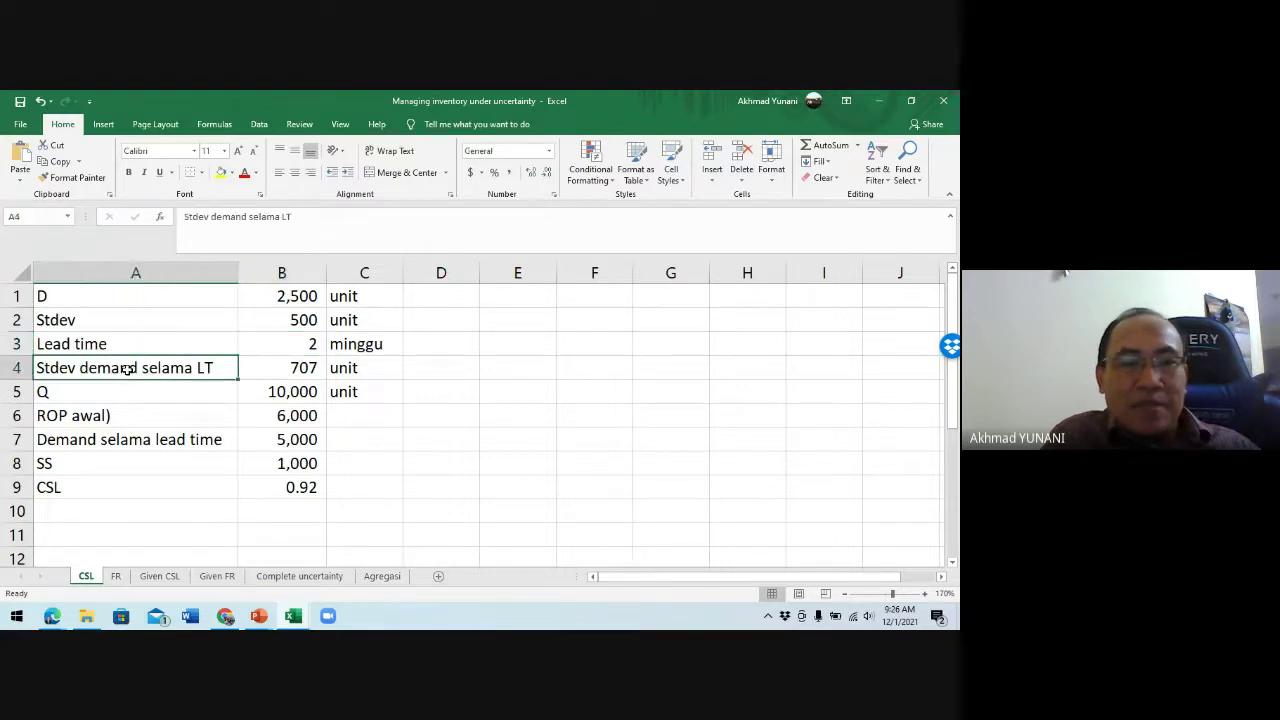
{"action": "left_click", "coordinate": [254, 363]}
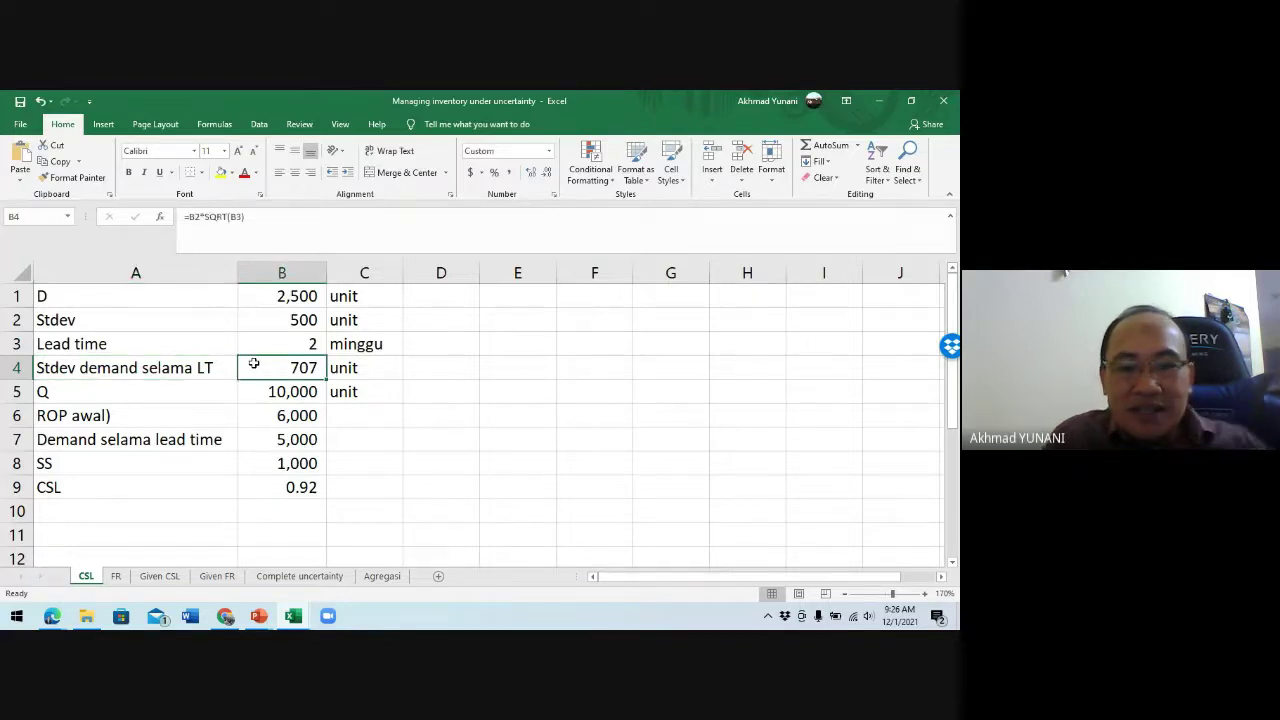
{"action": "key", "text": "Delete"}
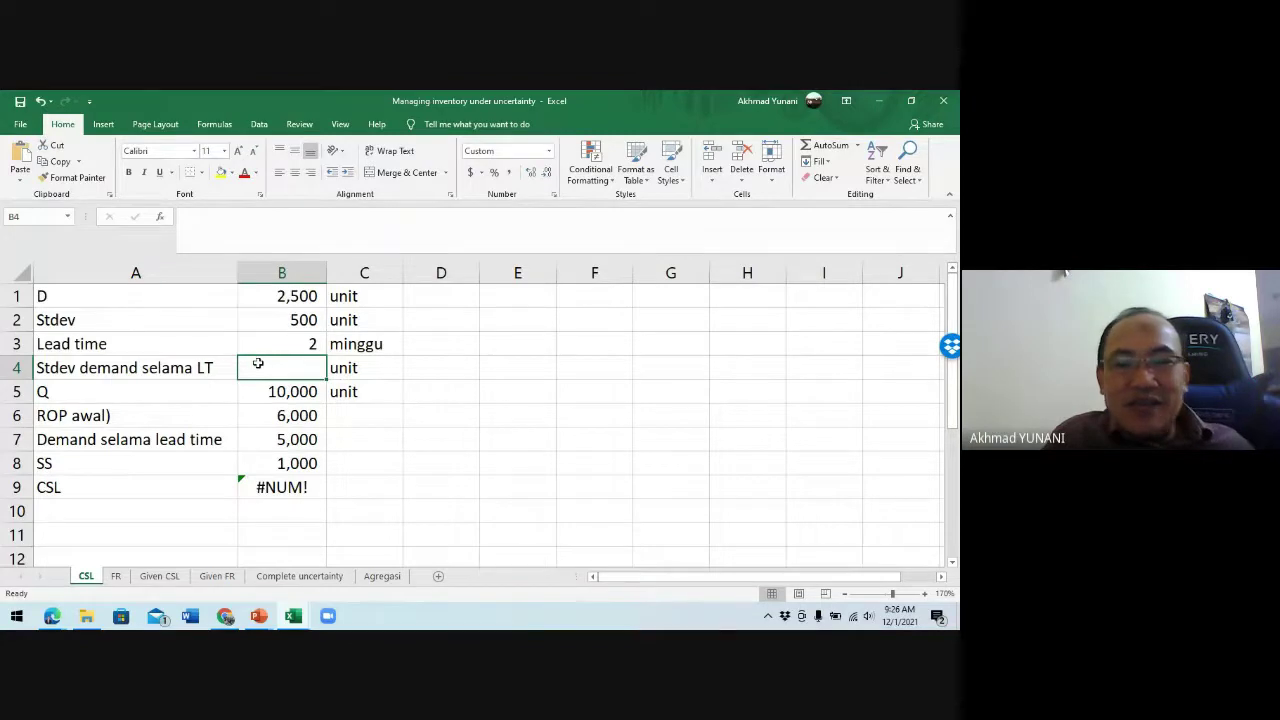
Step: Switch to the Google Meet window in Edge to check on the call
{"action": "mouse_move", "coordinate": [52, 620]}
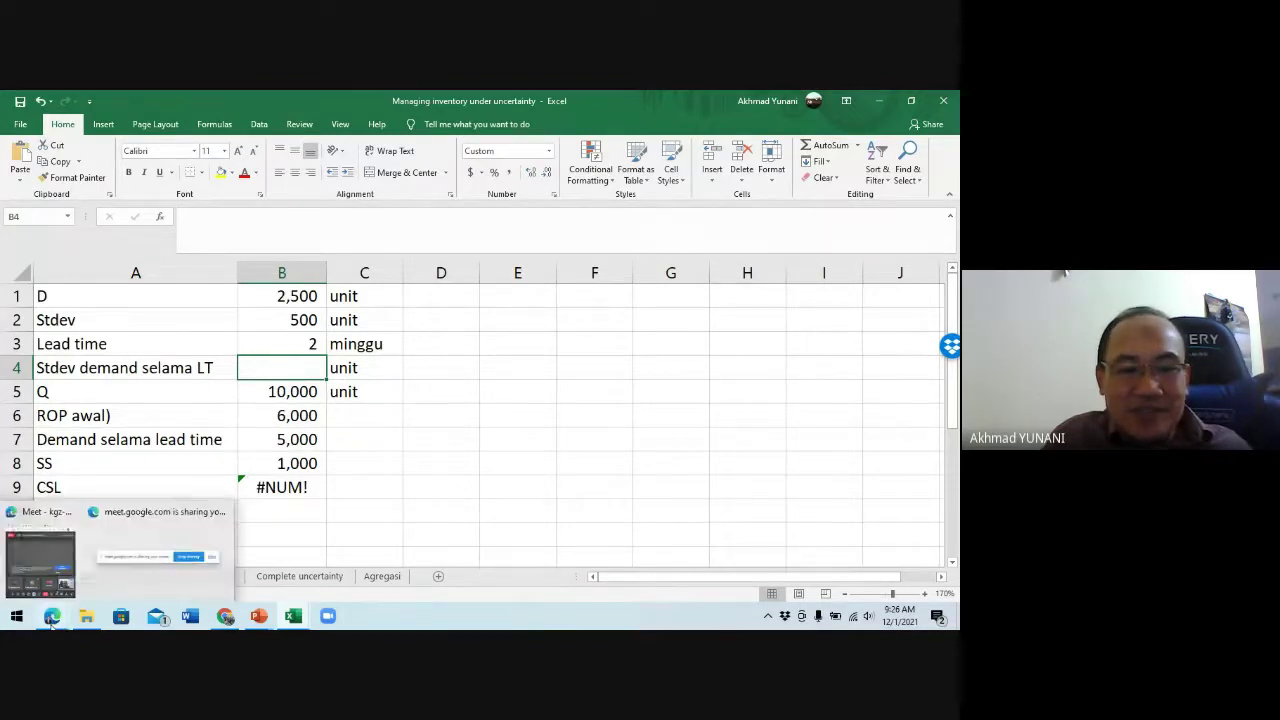
{"action": "left_click", "coordinate": [52, 525]}
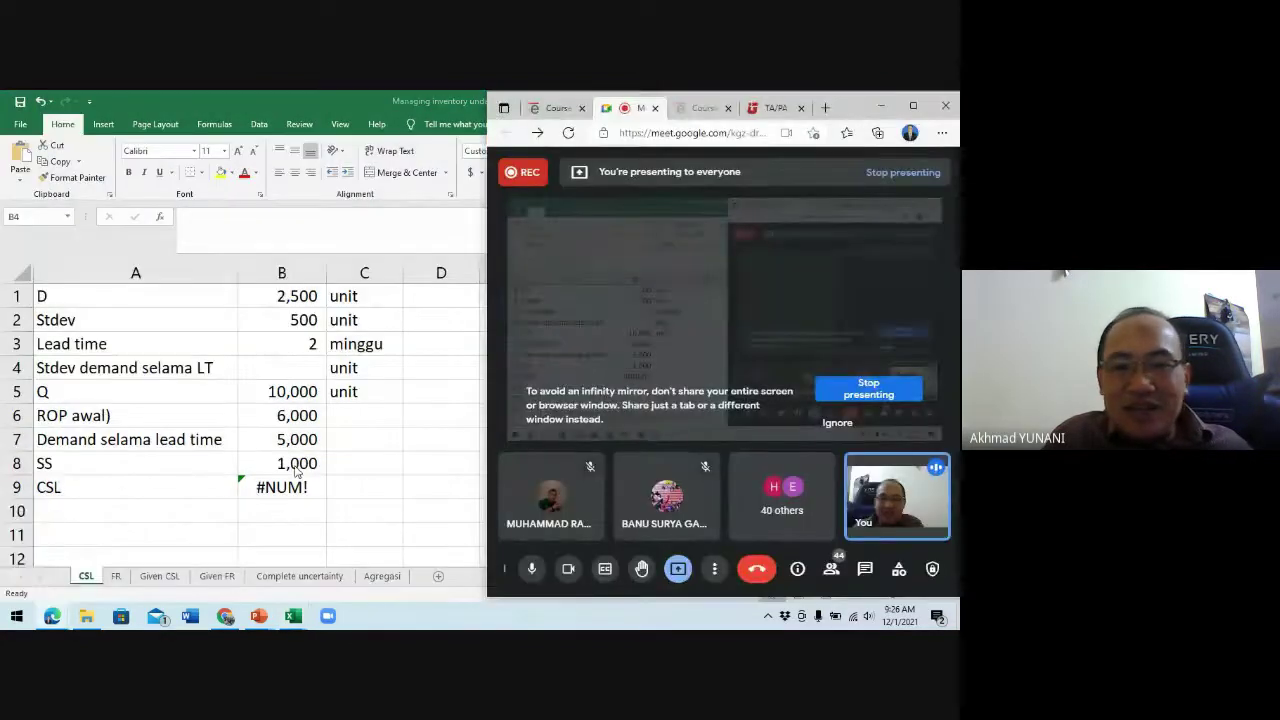
{"action": "mouse_move", "coordinate": [533, 343]}
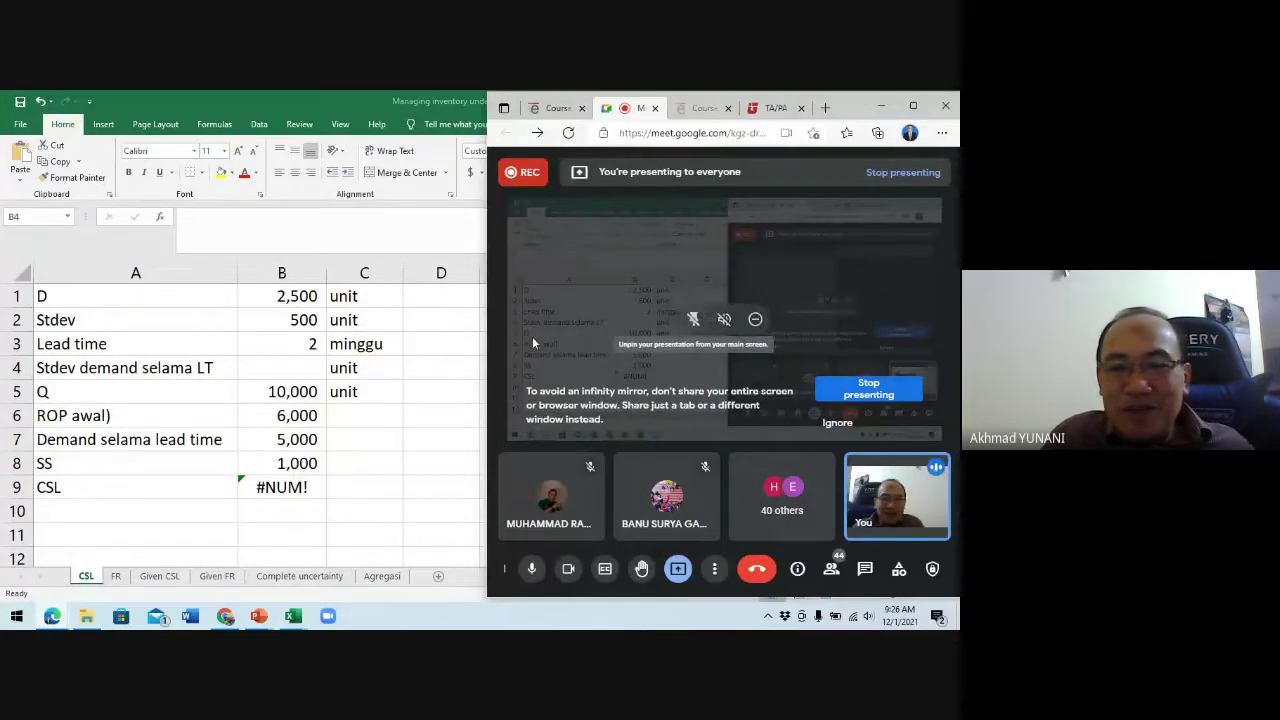
Step: Return to Excel and calculate the Stdev demand selama LT in B4 with the formula =B2*SQRT(B3)
{"action": "left_click", "coordinate": [276, 367]}
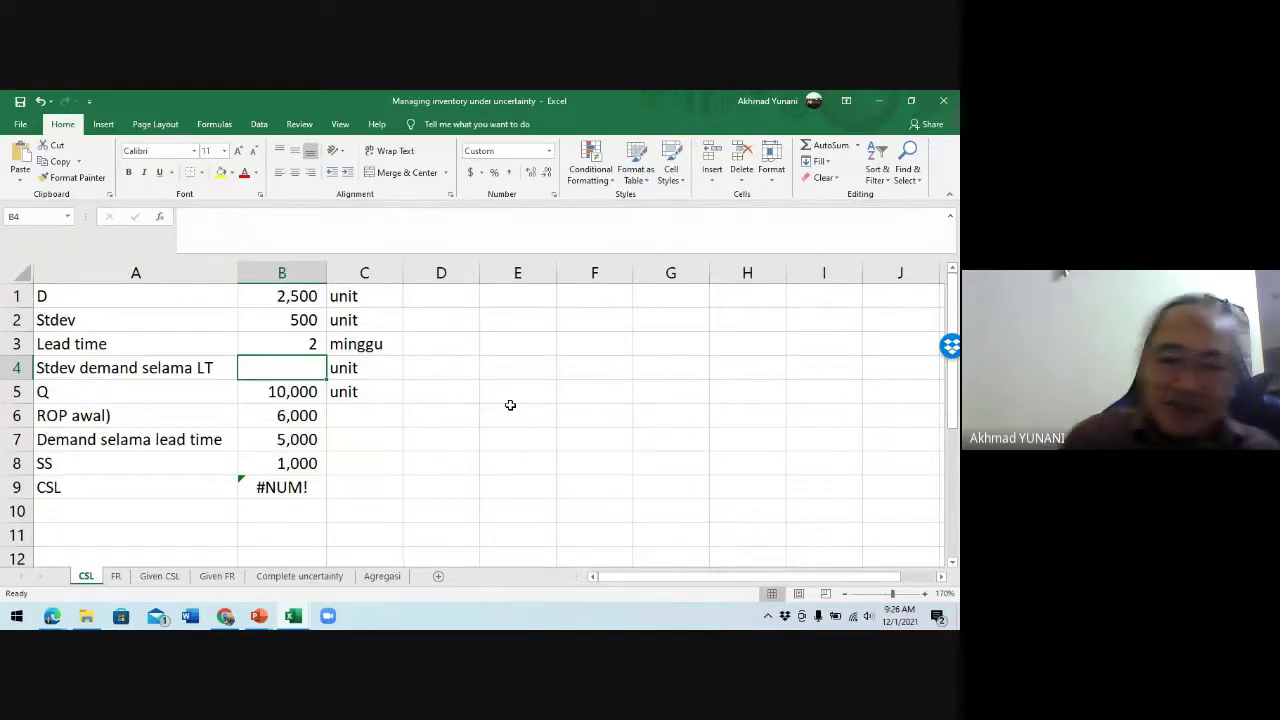
{"action": "type", "text": "="}
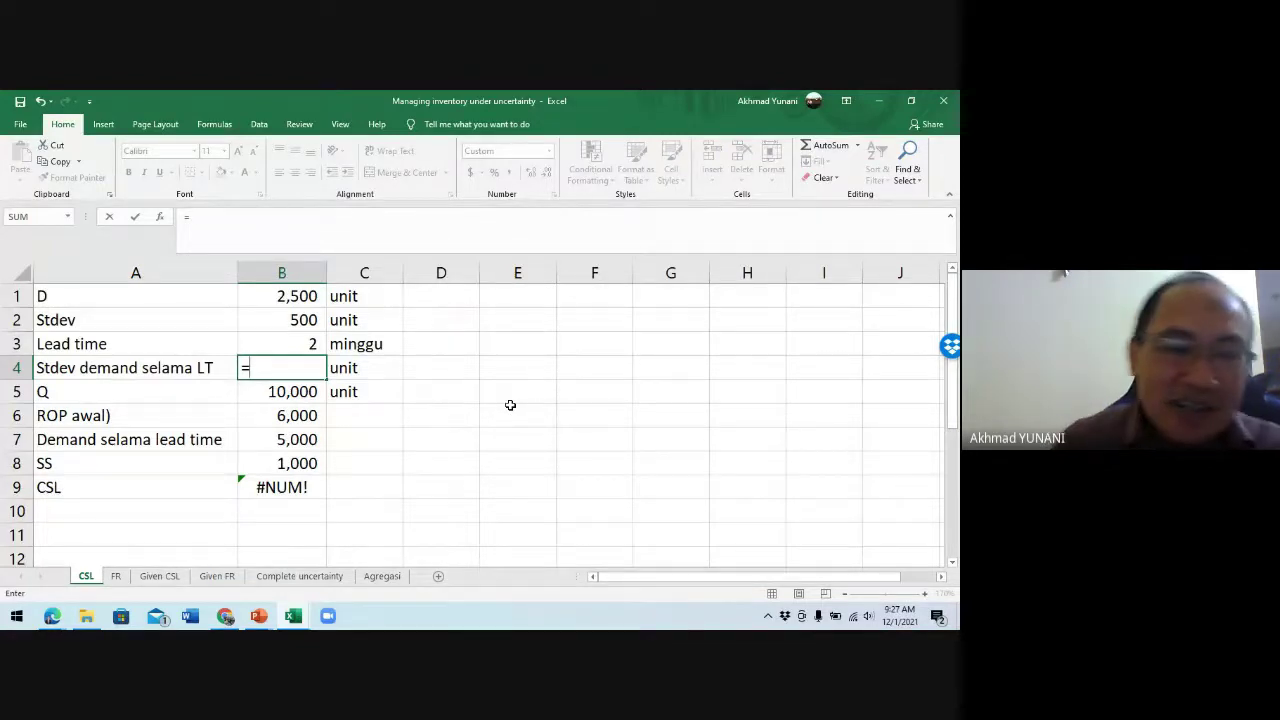
{"action": "left_click", "coordinate": [310, 318]}
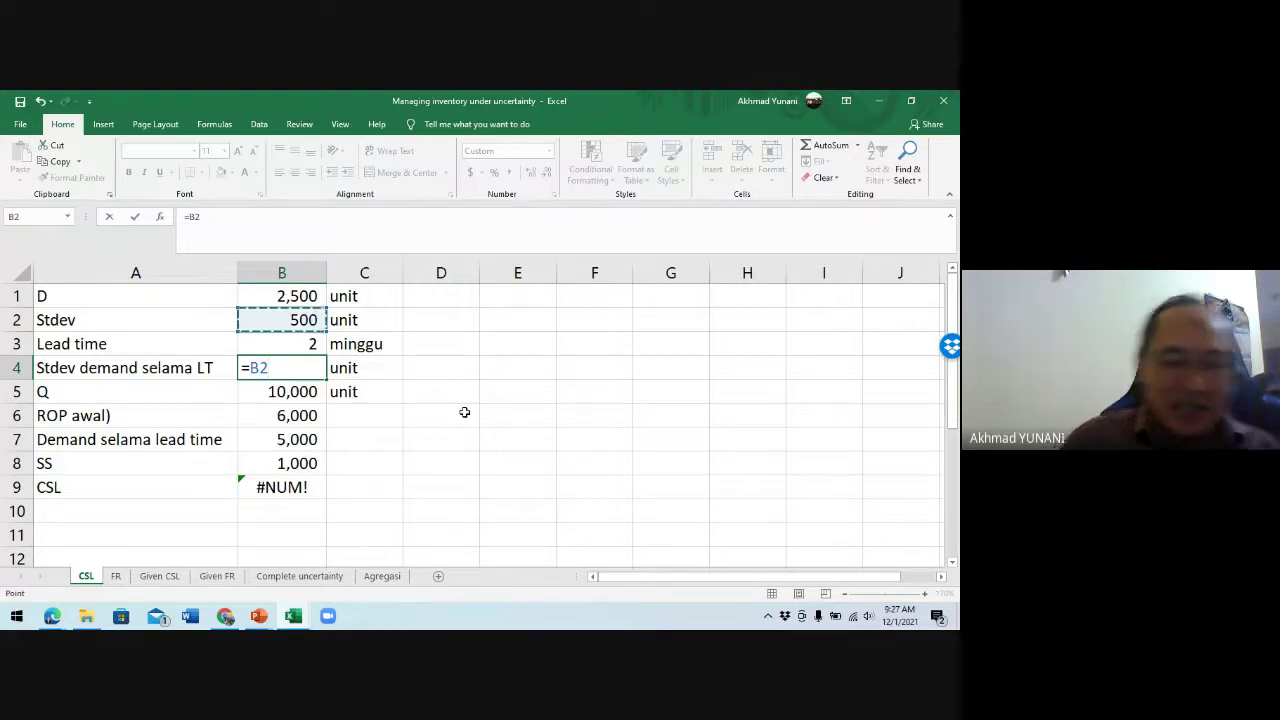
{"action": "type", "text": "*"}
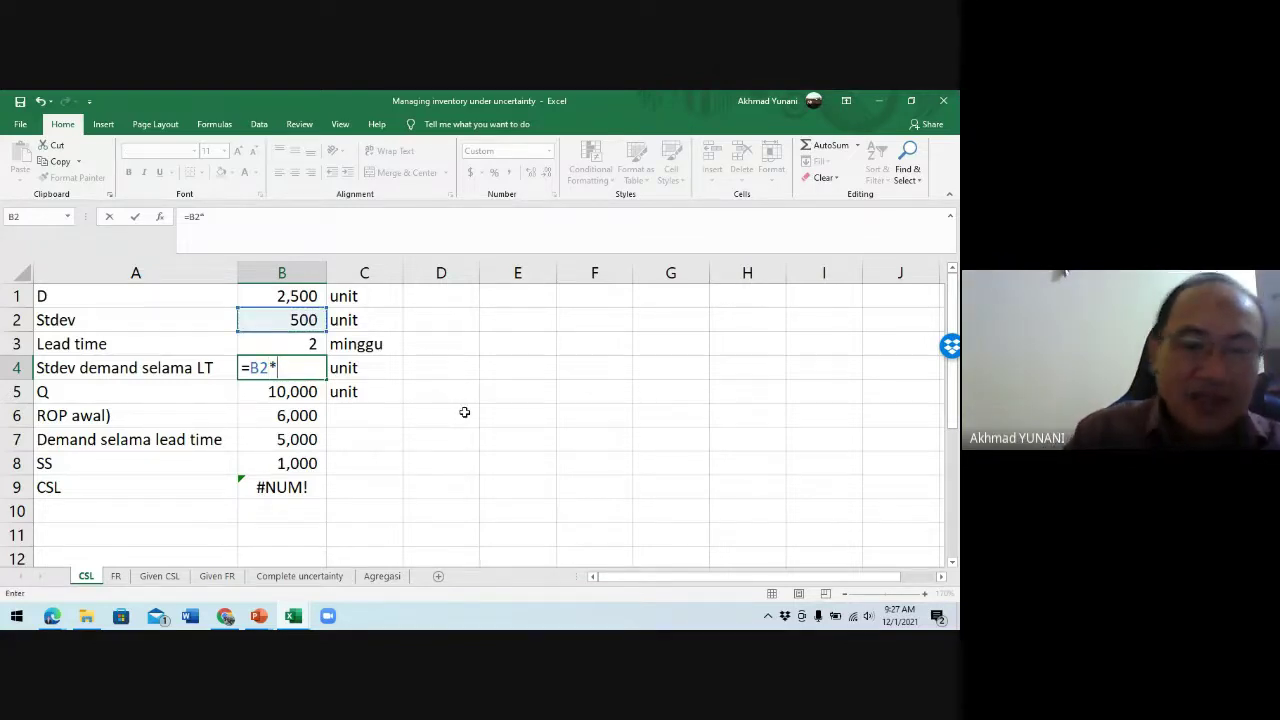
{"action": "type", "text": "s"}
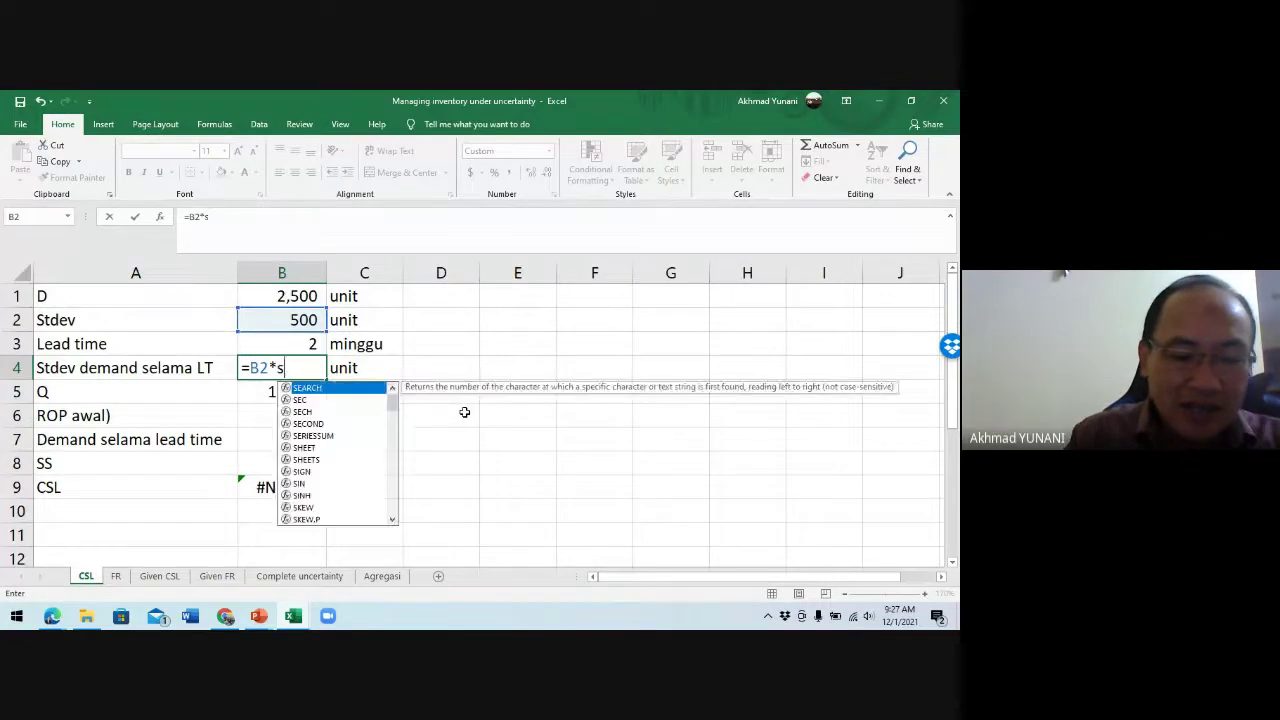
{"action": "type", "text": "qrt("}
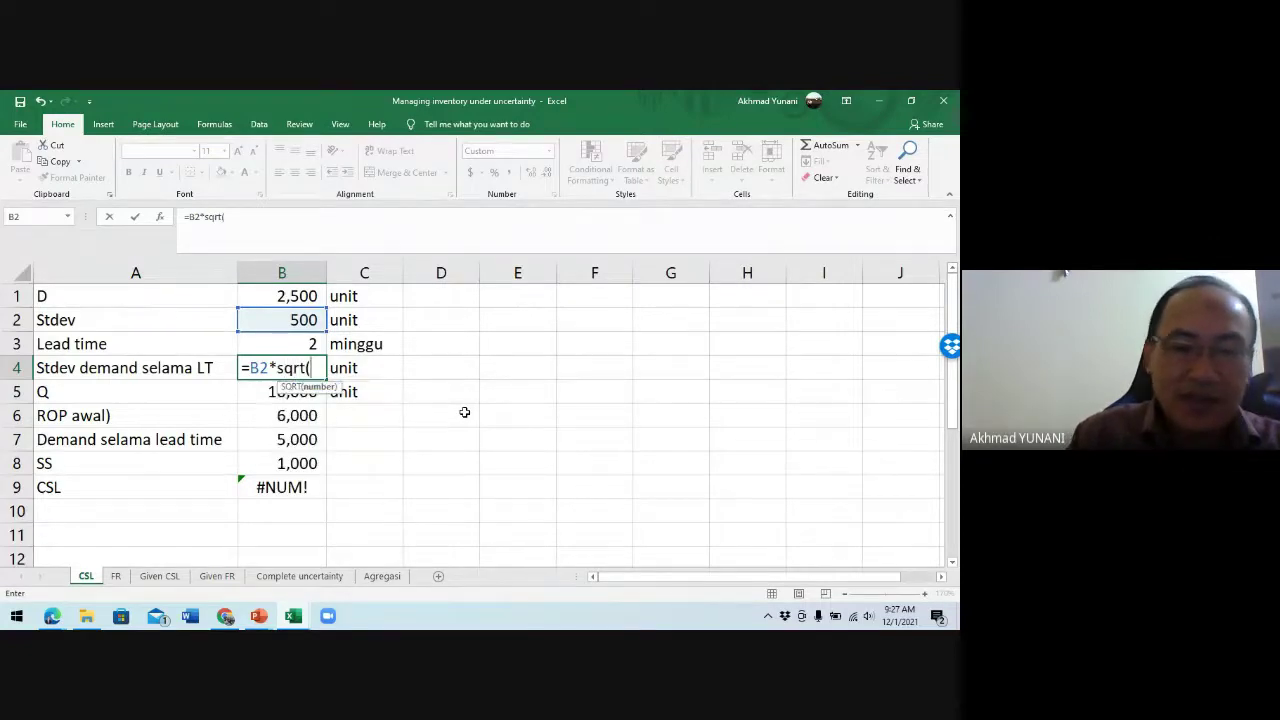
{"action": "left_click", "coordinate": [310, 343]}
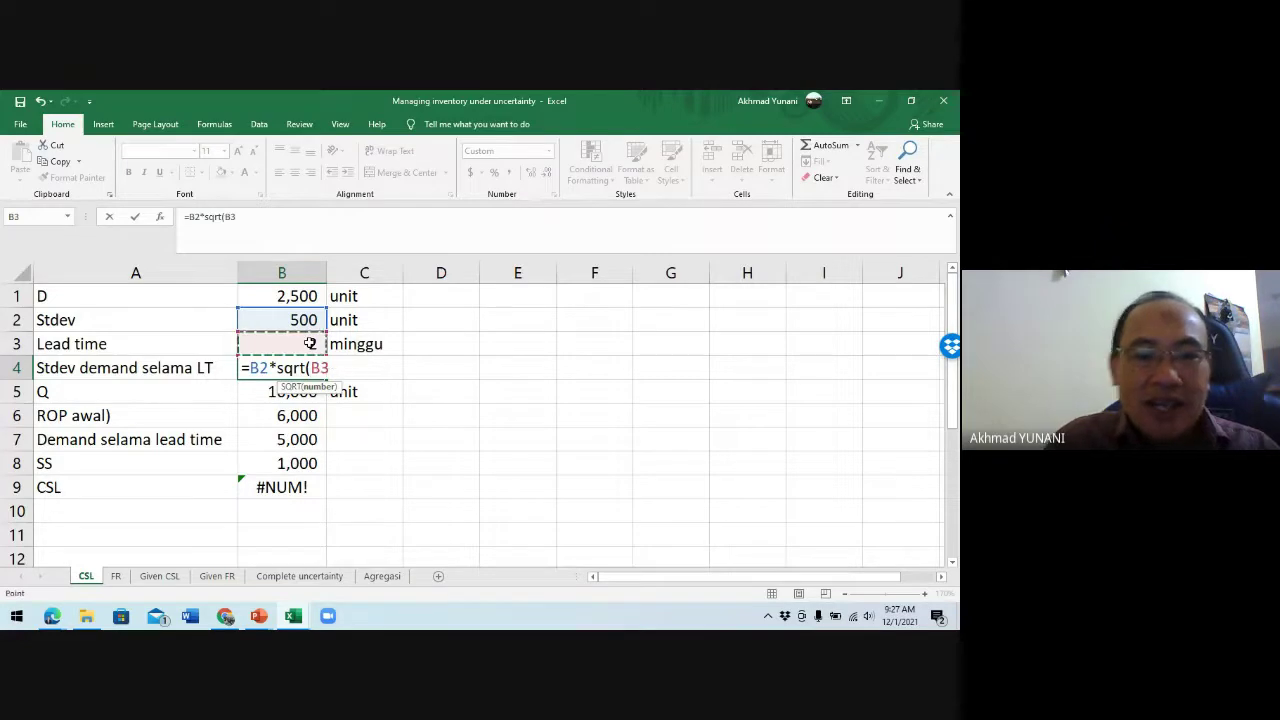
{"action": "type", "text": ")"}
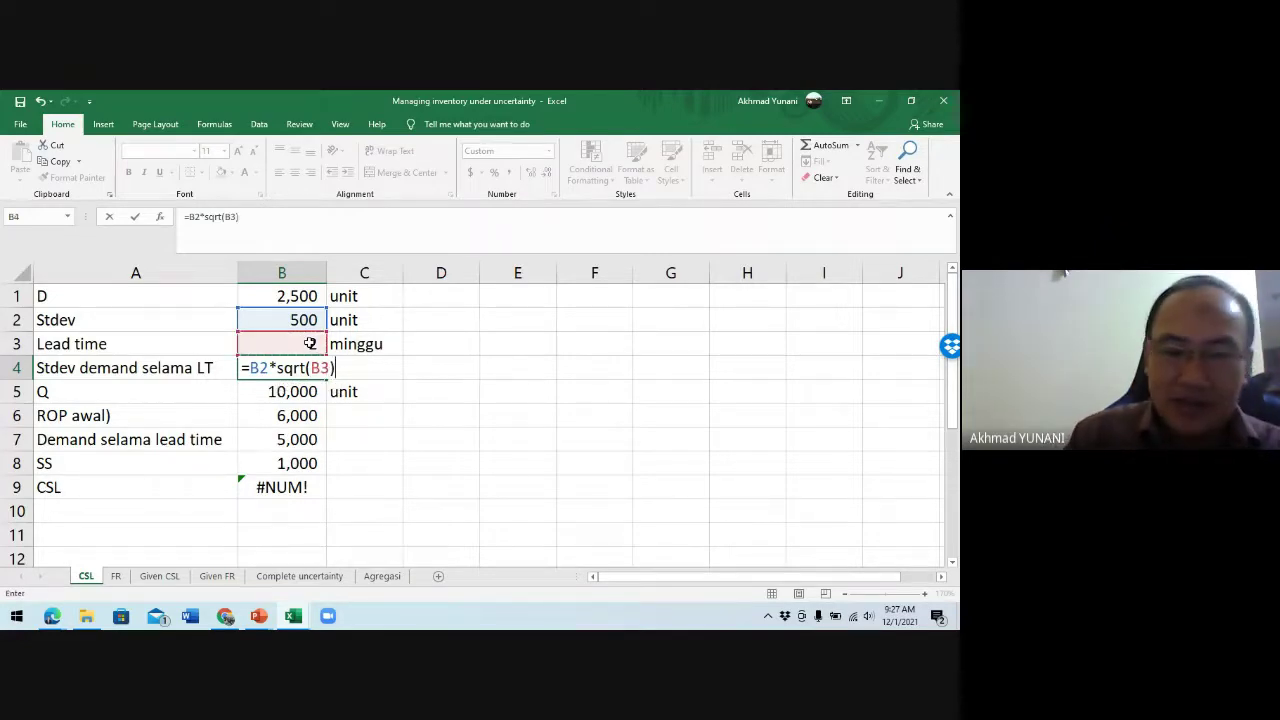
{"action": "key", "text": "Return"}
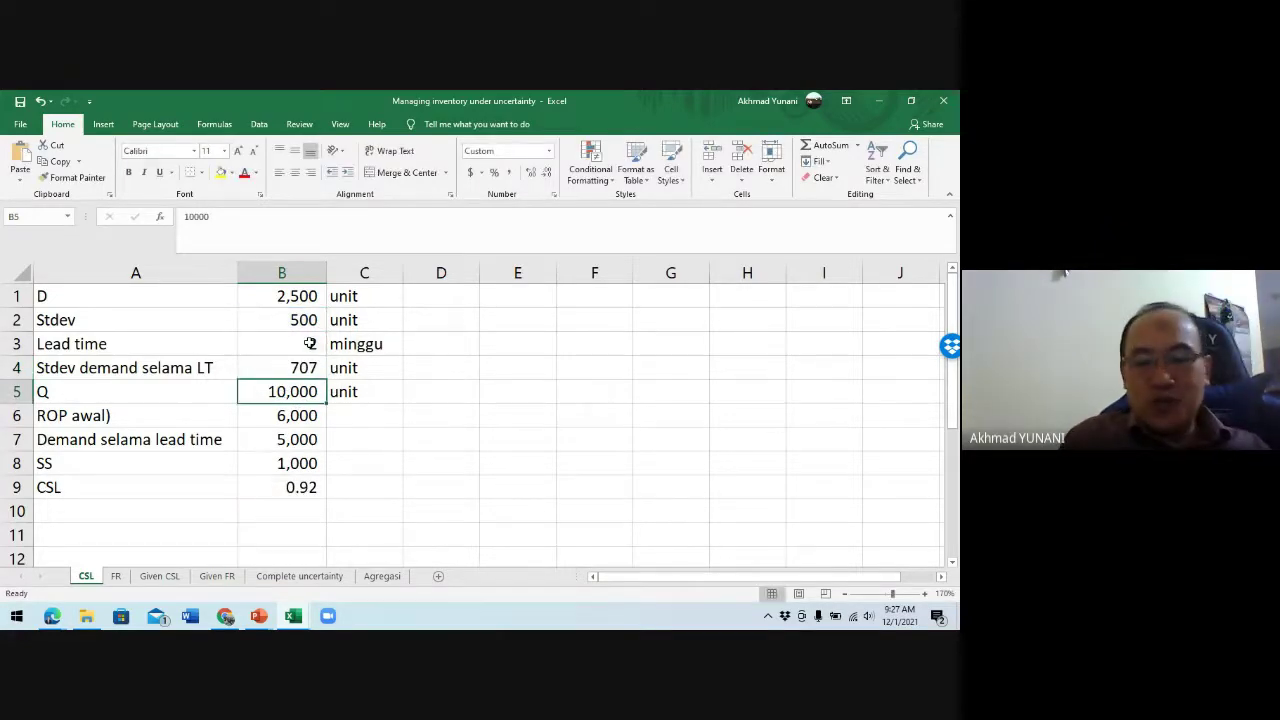
{"action": "key", "text": "Up"}
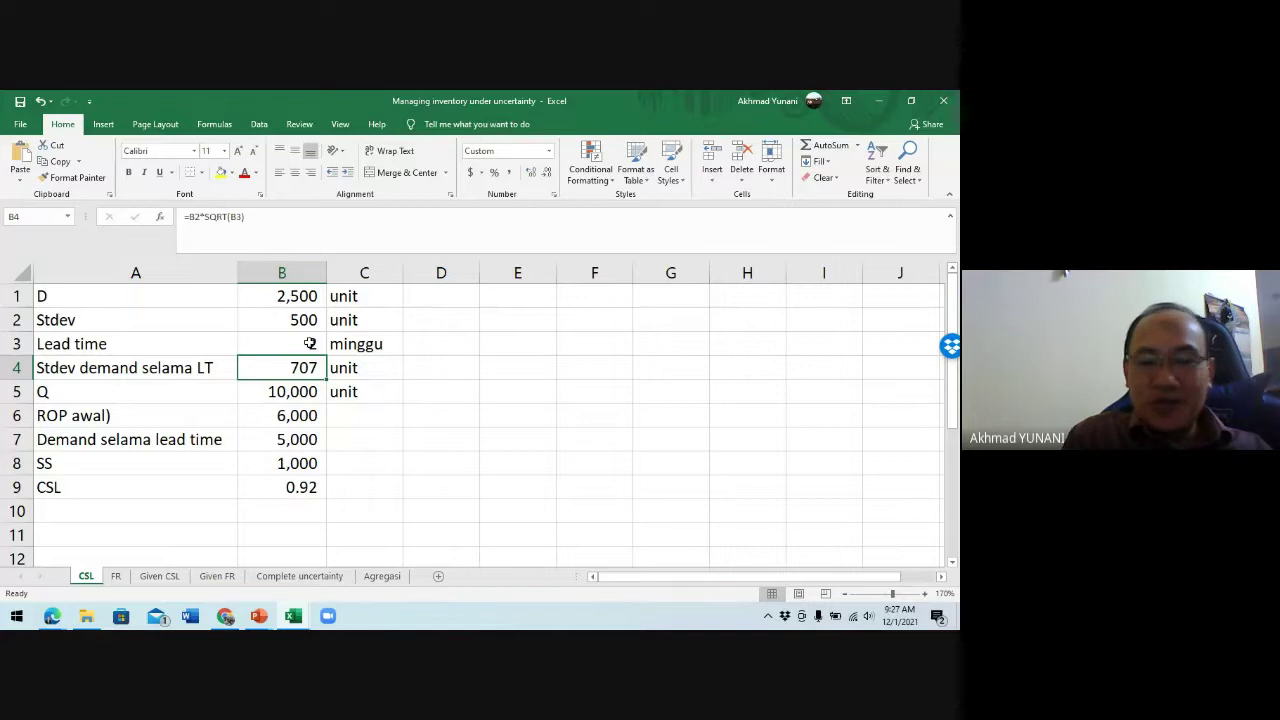
Step: Correct the reorder point label in A6 to read ROP (awal)
{"action": "key", "text": "Down"}
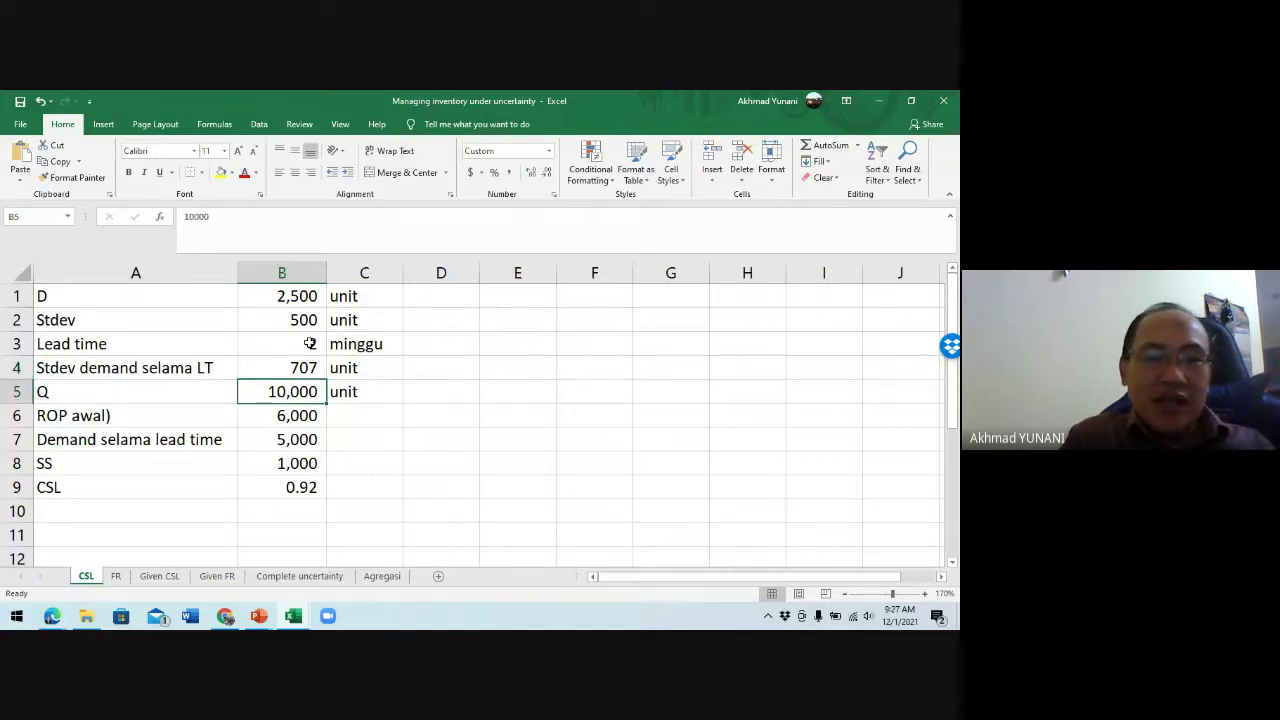
{"action": "key", "text": "Left"}
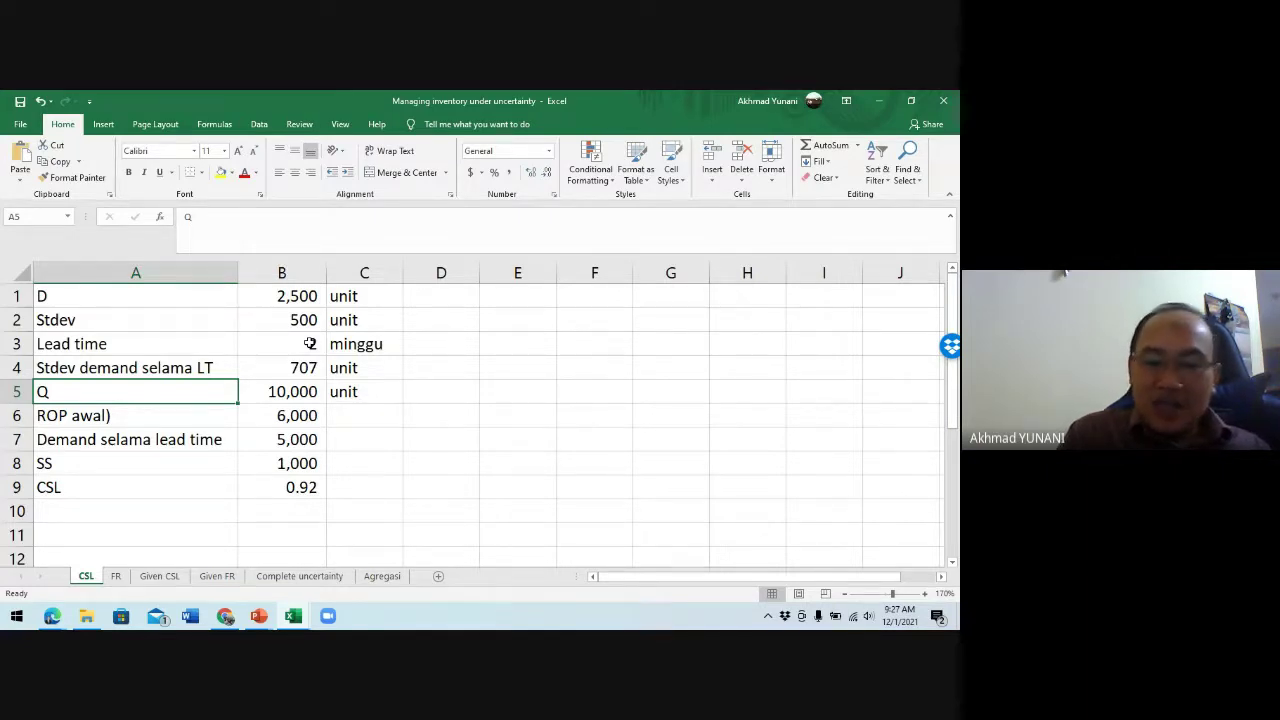
{"action": "key", "text": "Down"}
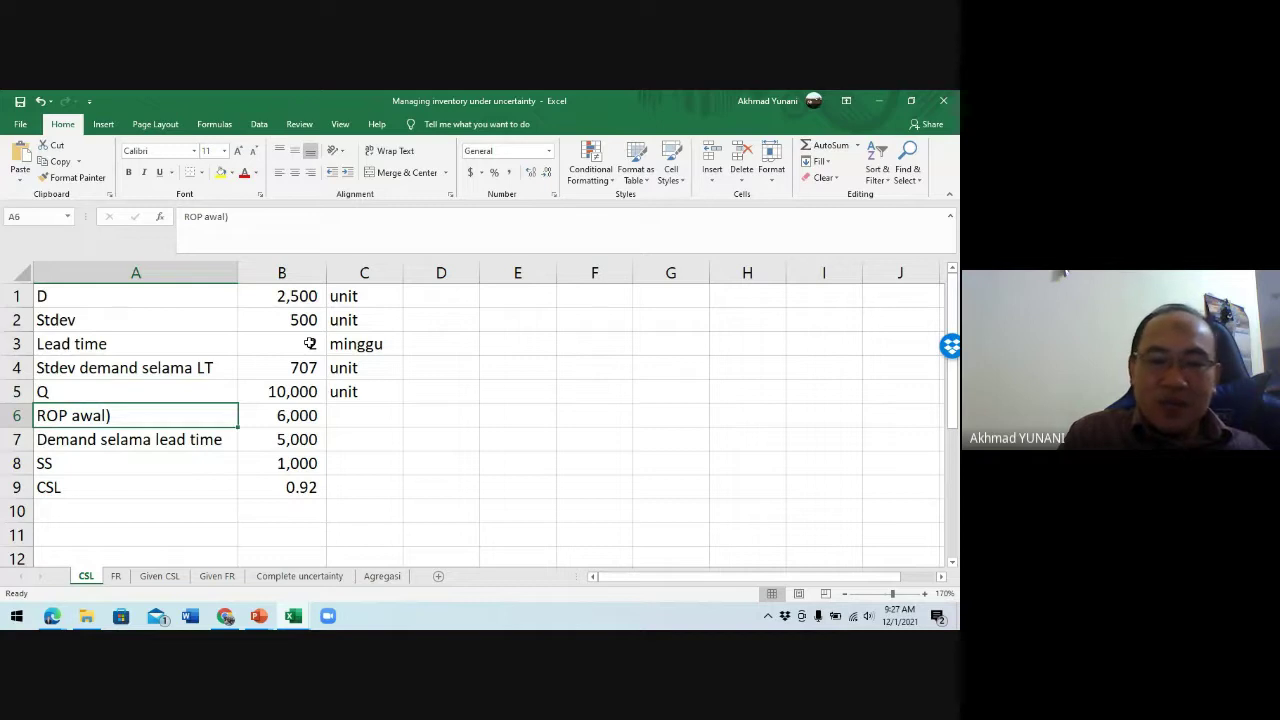
{"action": "key", "text": "Right"}
{"action": "key", "text": "Left"}
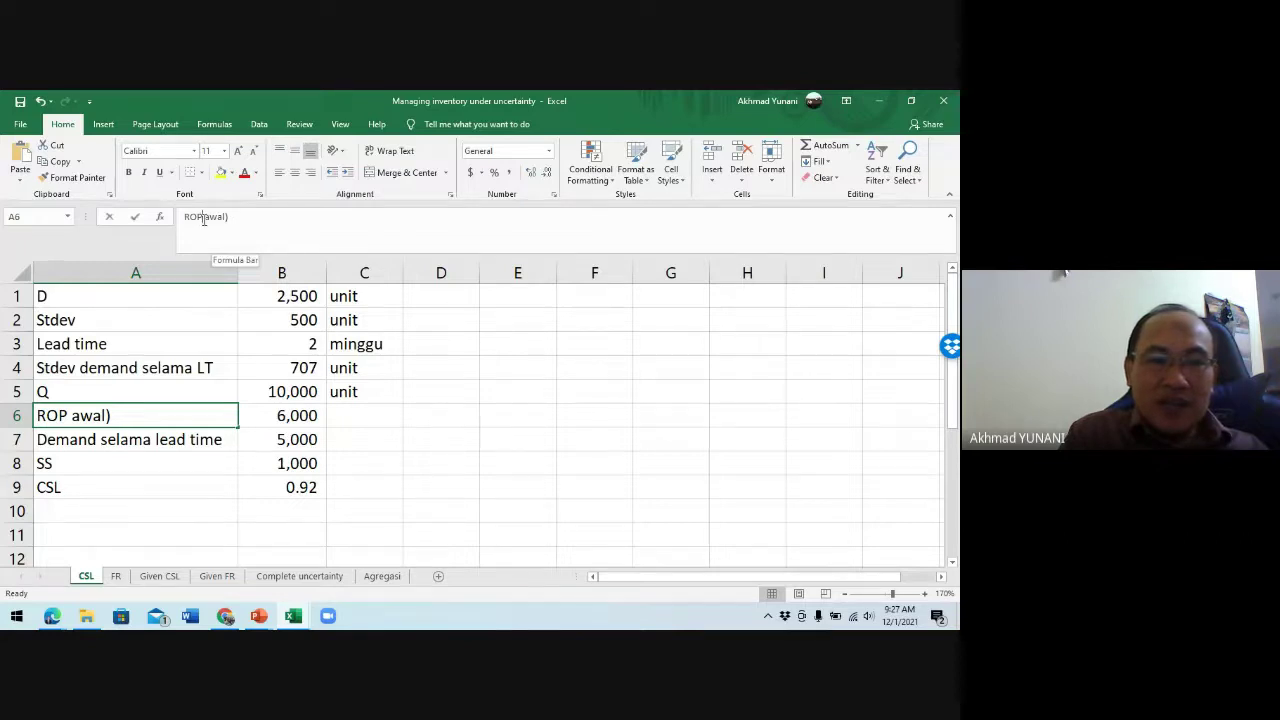
{"action": "left_click", "coordinate": [203, 218]}
{"action": "type", "text": "("}
{"action": "key", "text": "Return"}
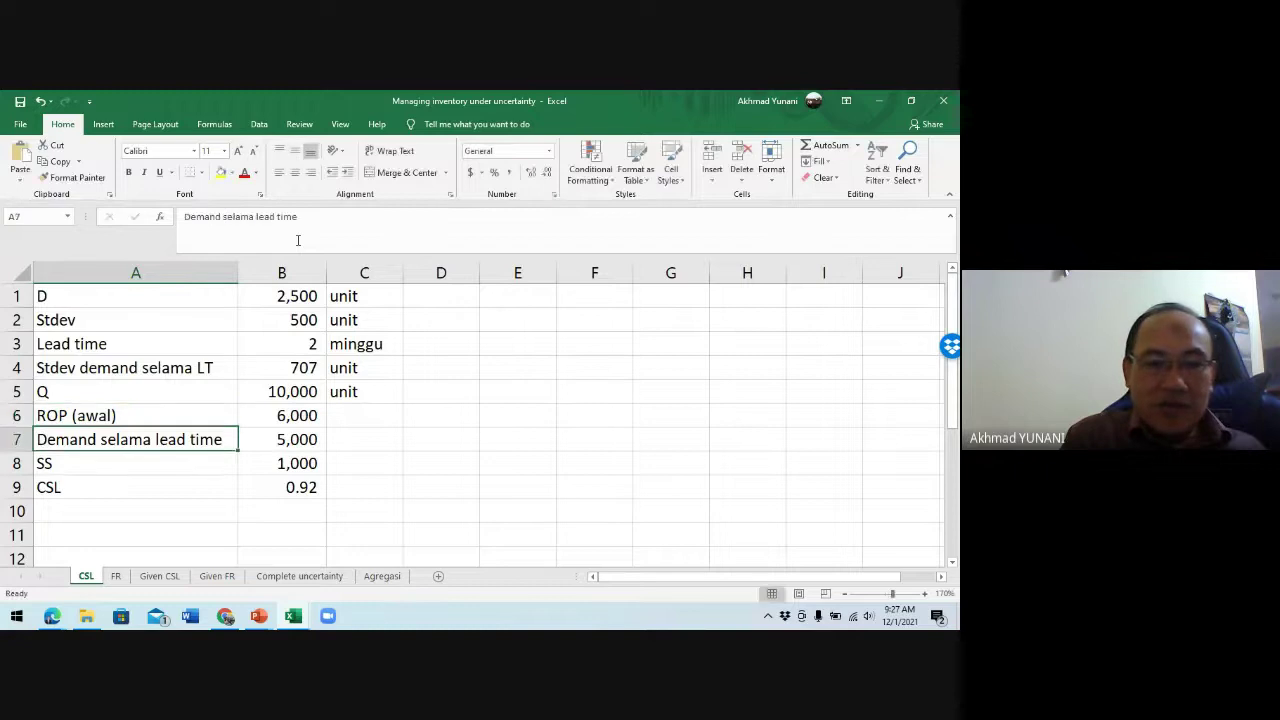
Step: Calculate the Demand selama lead time in B7 with the formula =B1*B3
{"action": "key", "text": "Up"}
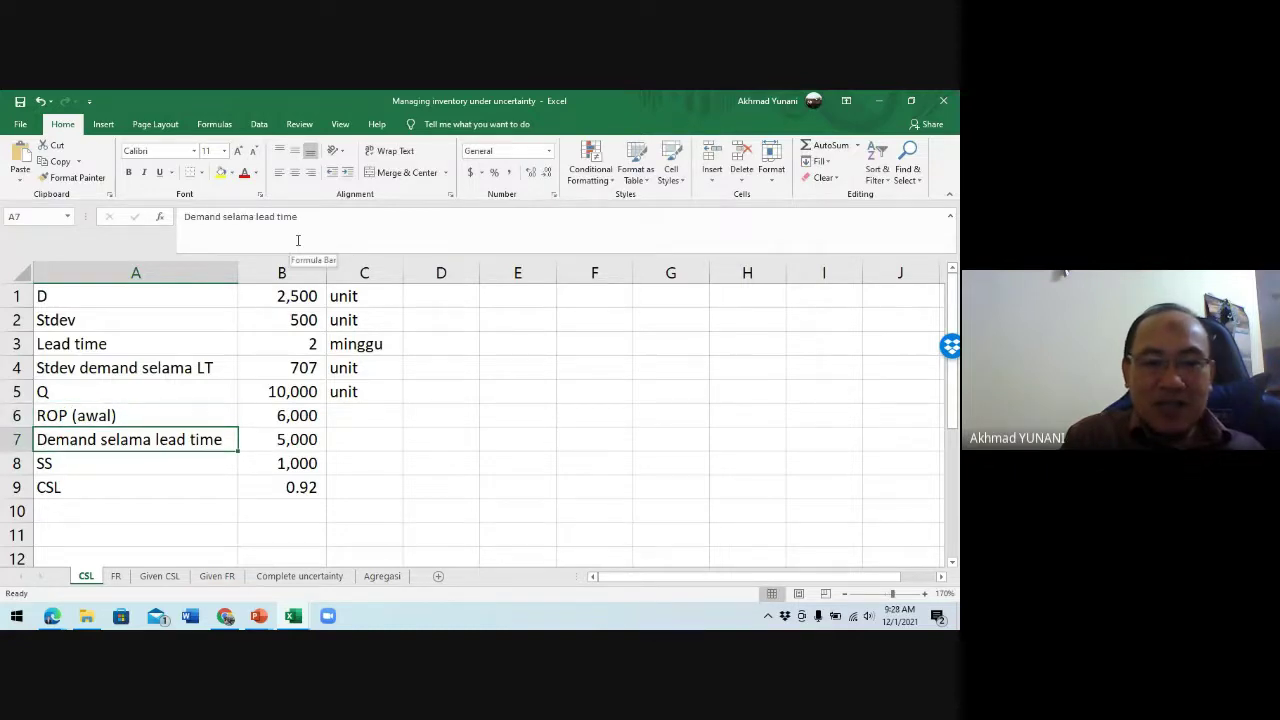
{"action": "key", "text": "Right"}
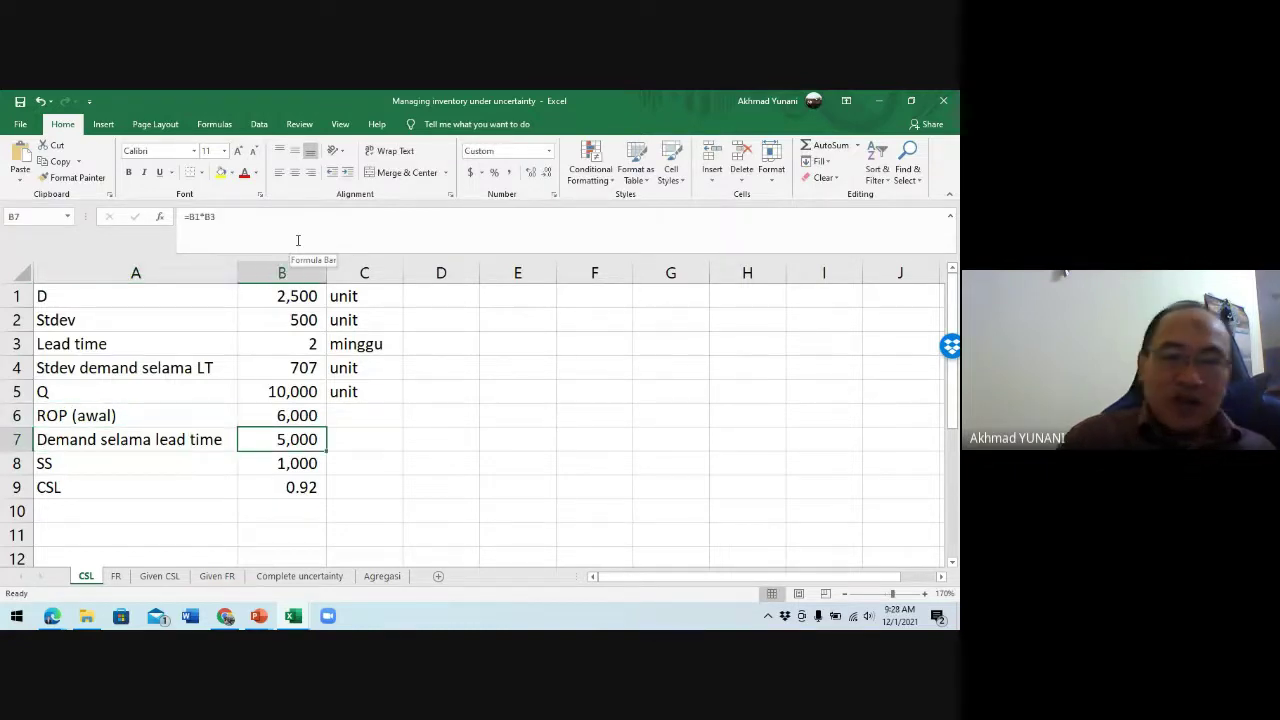
{"action": "type", "text": "="}
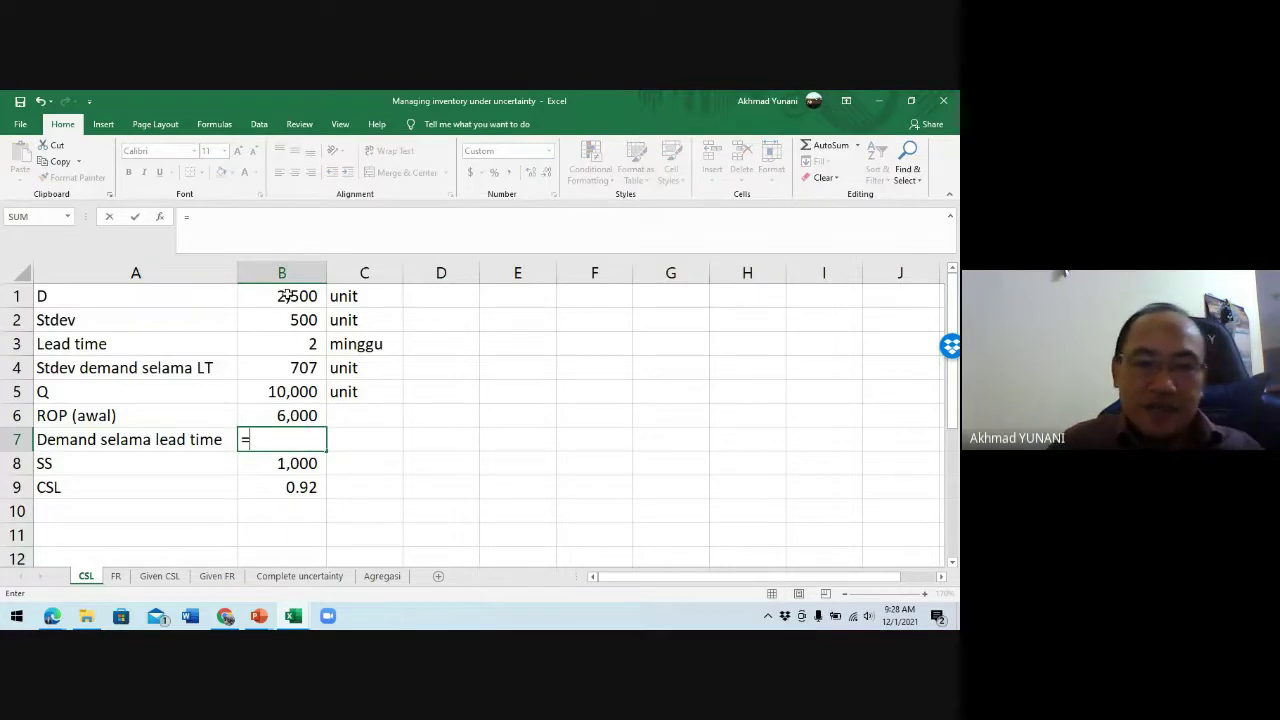
{"action": "left_click", "coordinate": [287, 296]}
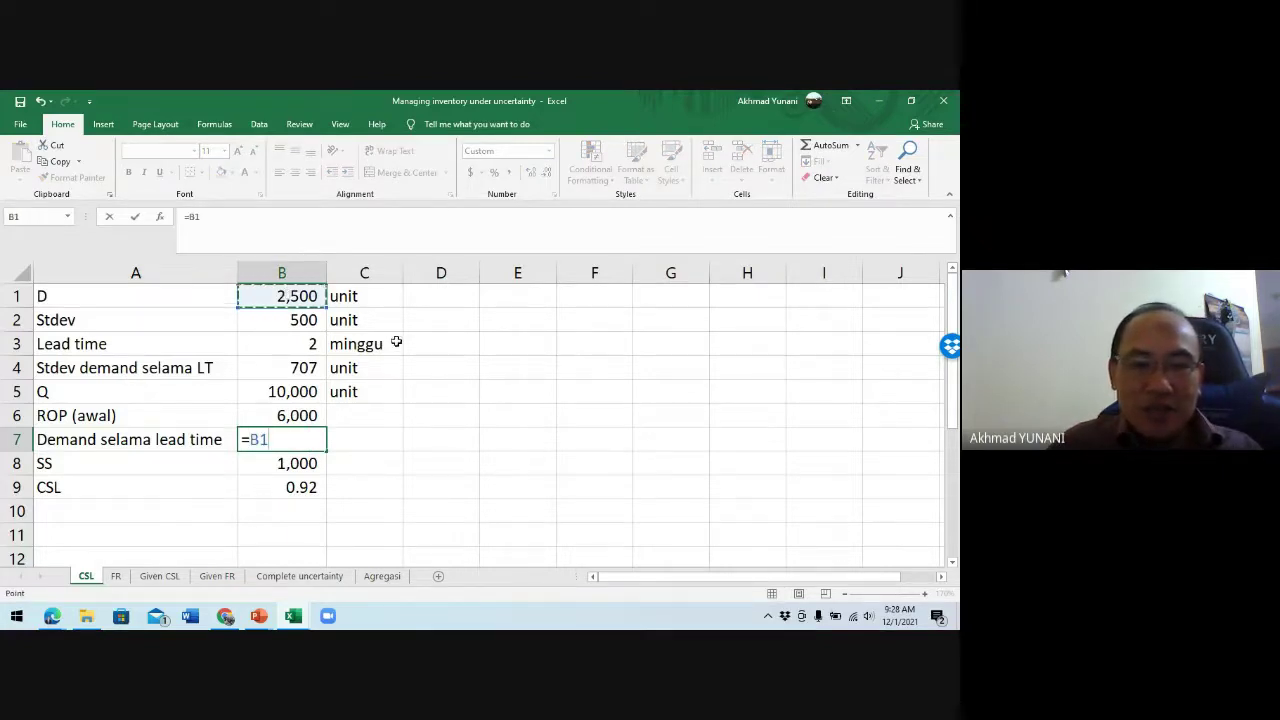
{"action": "type", "text": "*"}
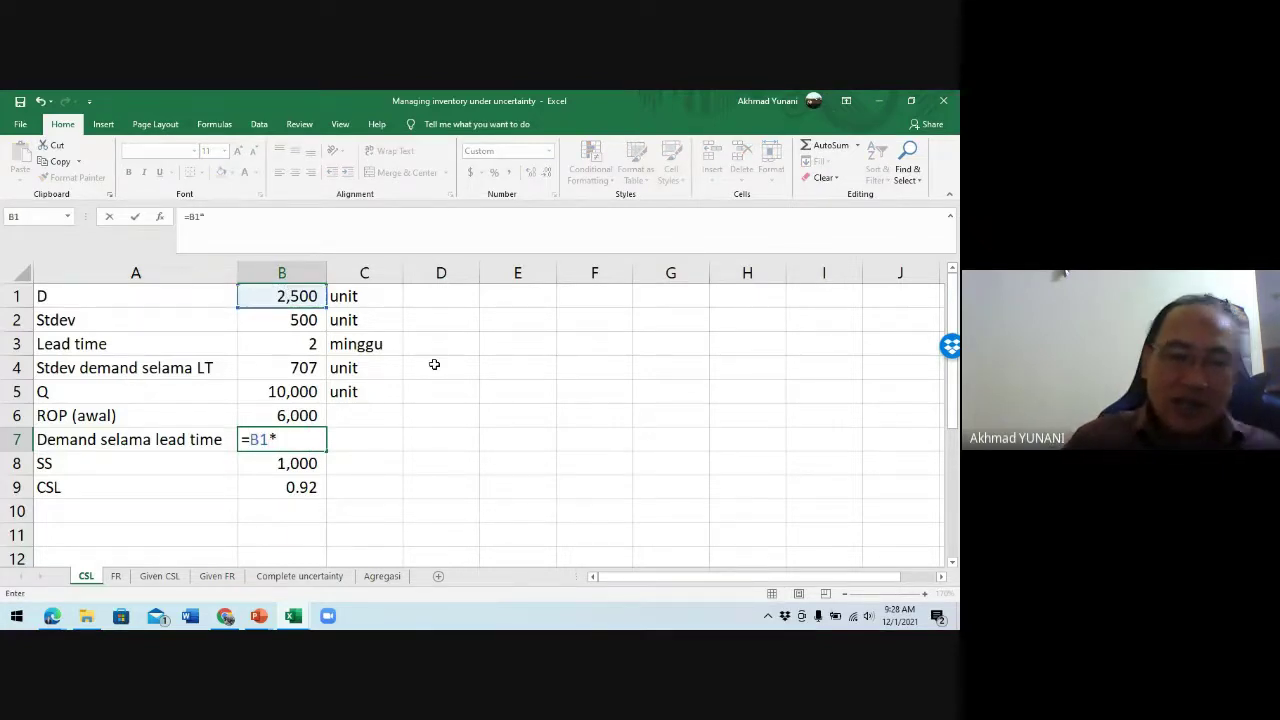
{"action": "left_click", "coordinate": [301, 345]}
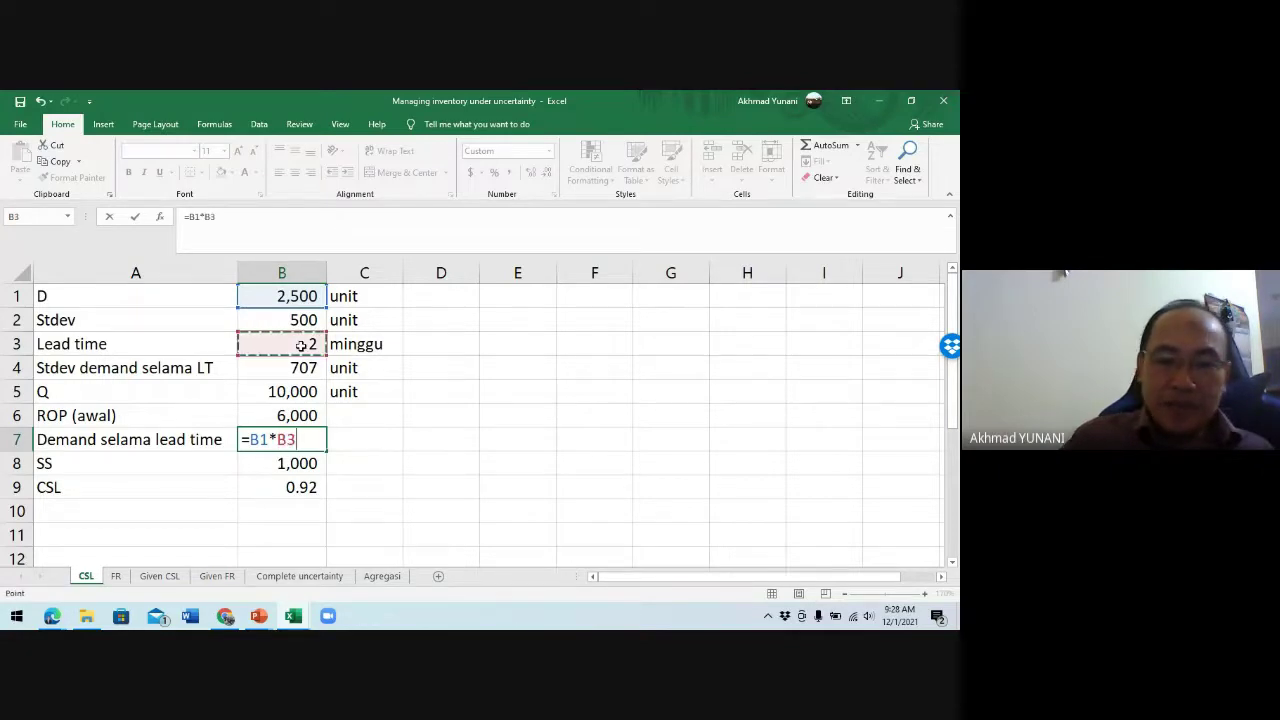
{"action": "key", "text": "Return"}
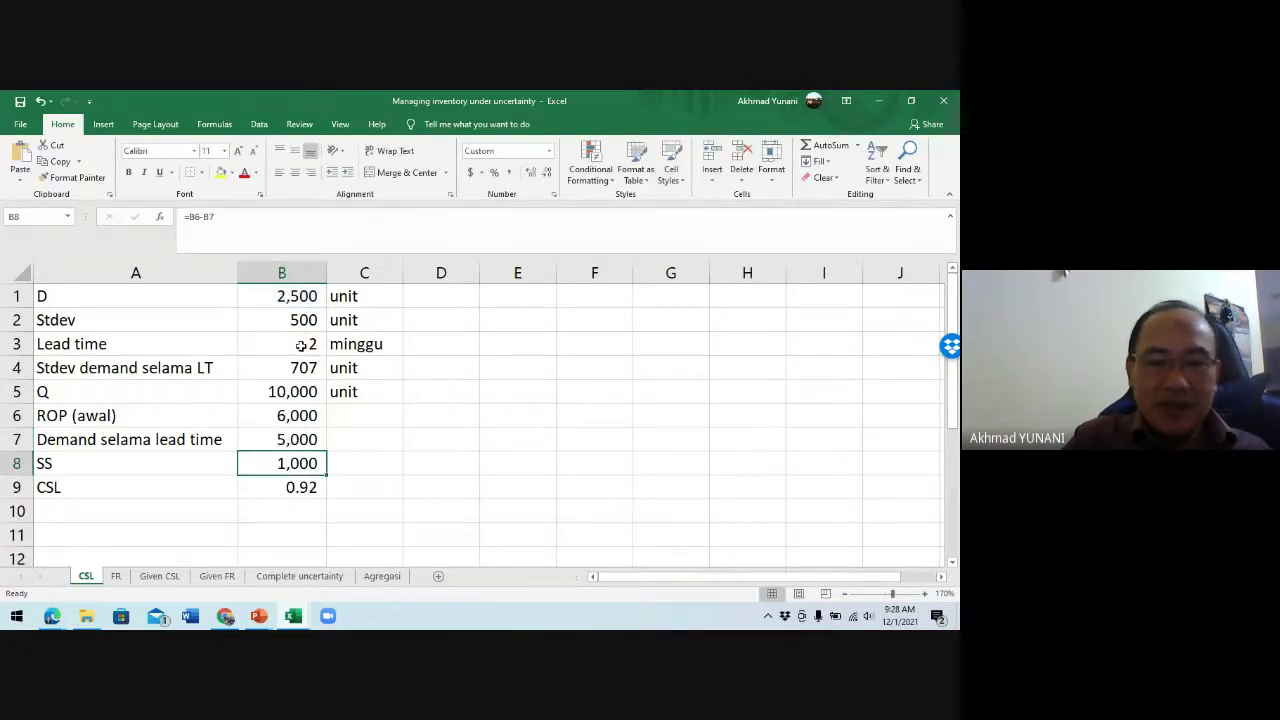
Step: Calculate the safety stock (SS) in B8 with the formula =B6-B7
{"action": "key", "text": "Up"}
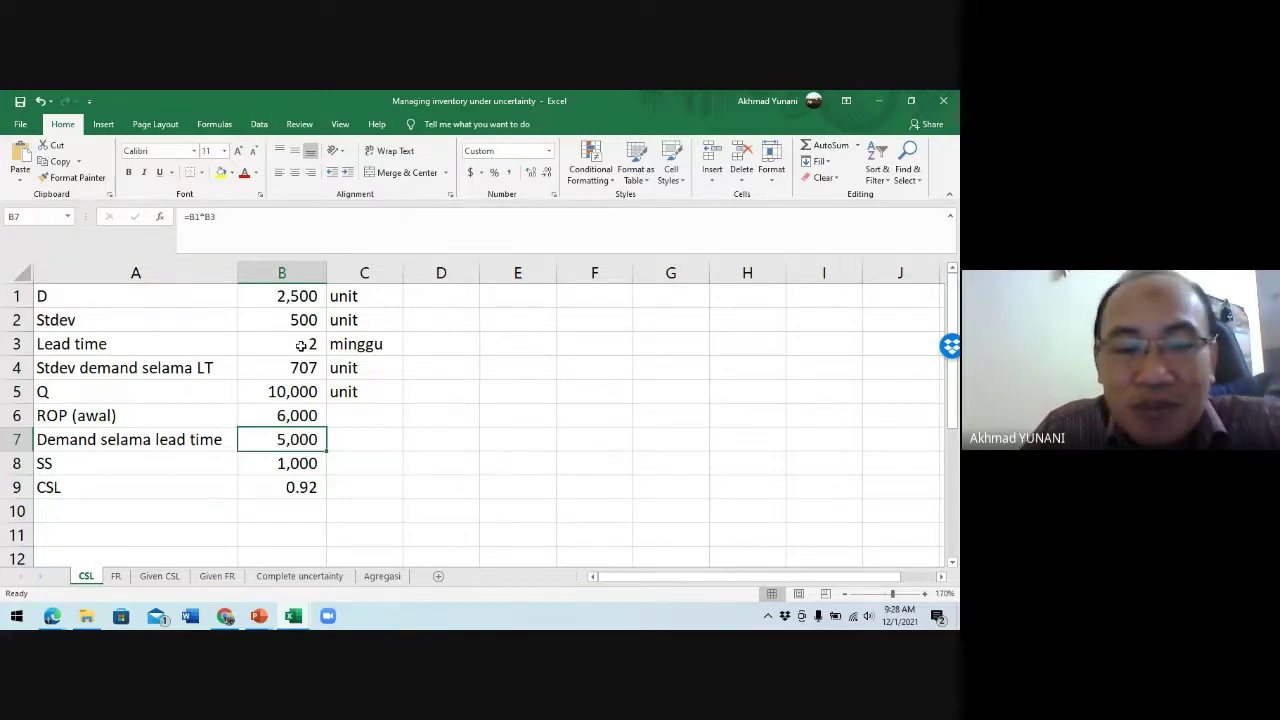
{"action": "key", "text": "Down"}
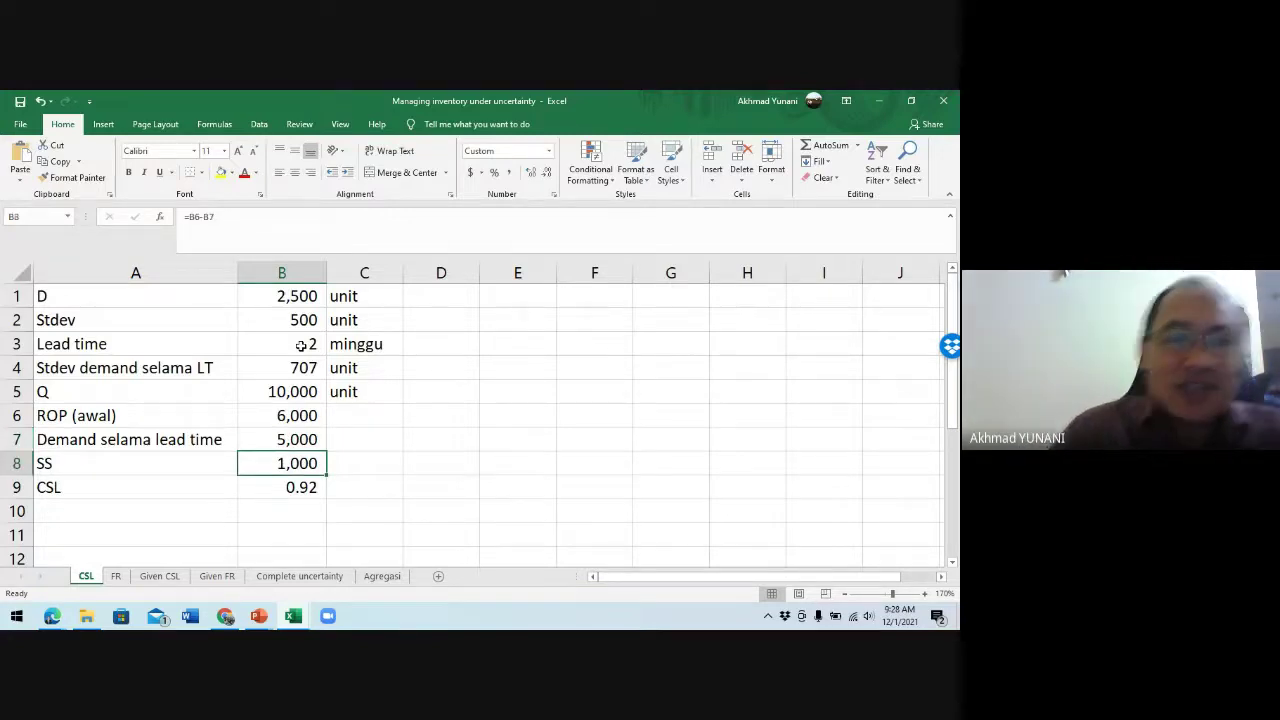
{"action": "type", "text": "="}
{"action": "key", "text": "Up"}
{"action": "key", "text": "Up"}
{"action": "type", "text": "-"}
{"action": "key", "text": "Up"}
{"action": "key", "text": "Return"}
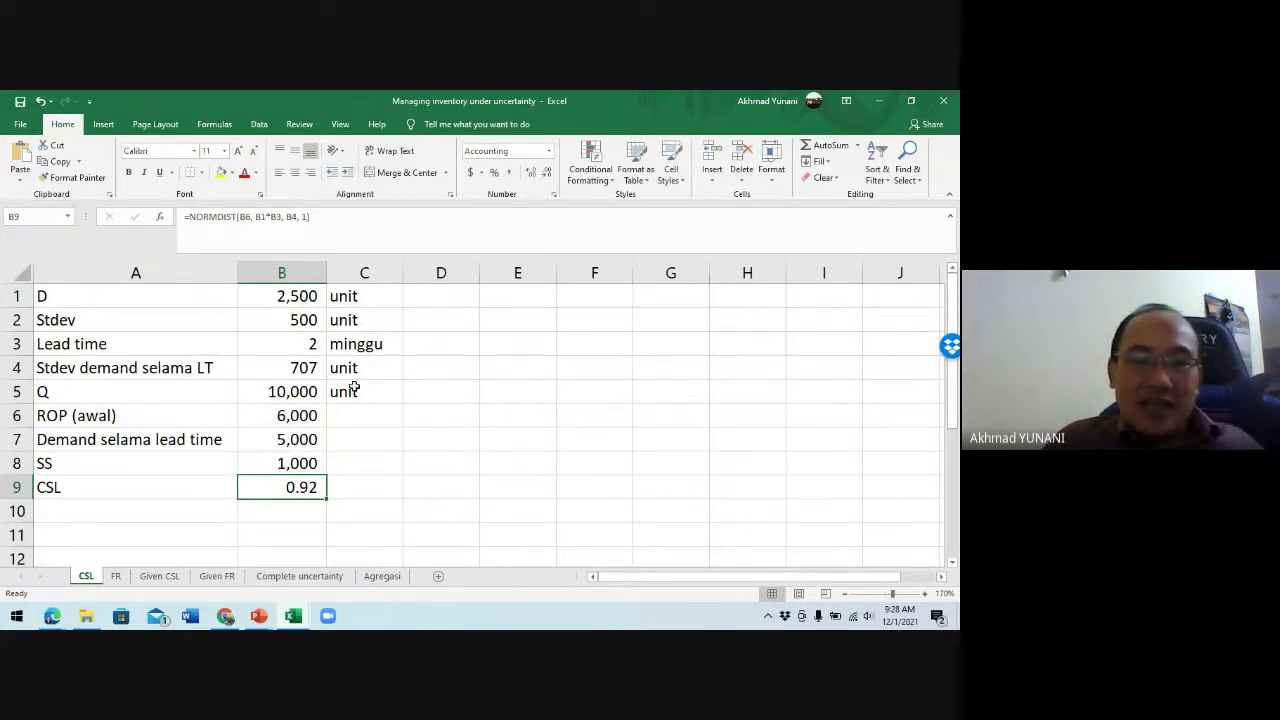
Step: Go over the values in column B from D down to Demand selama lead time, and clear the CSL formula in B9
{"action": "left_click_drag", "start_coordinate": [270, 293], "coordinate": [259, 446]}
{"action": "left_click", "coordinate": [267, 483]}
{"action": "key", "text": "Delete"}
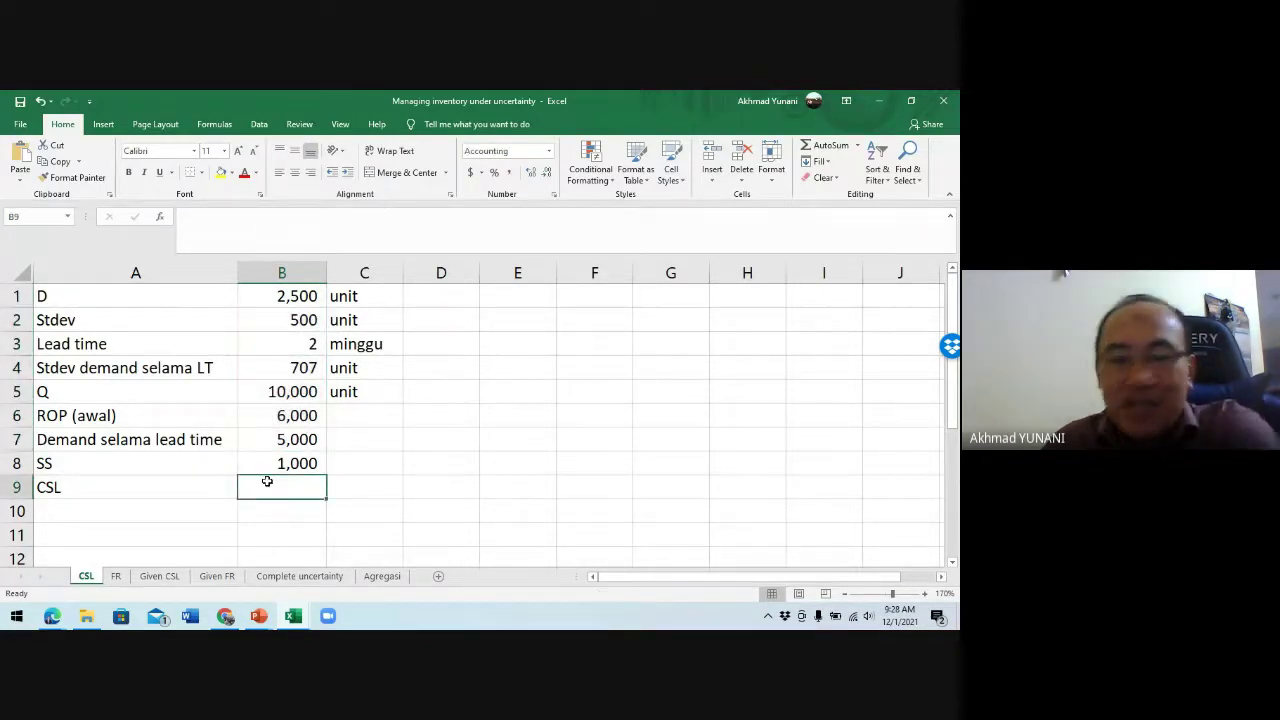
Step: Go through the Q and Lead time inputs and the CSL row, ending on the empty cell B9
{"action": "left_click", "coordinate": [346, 450]}
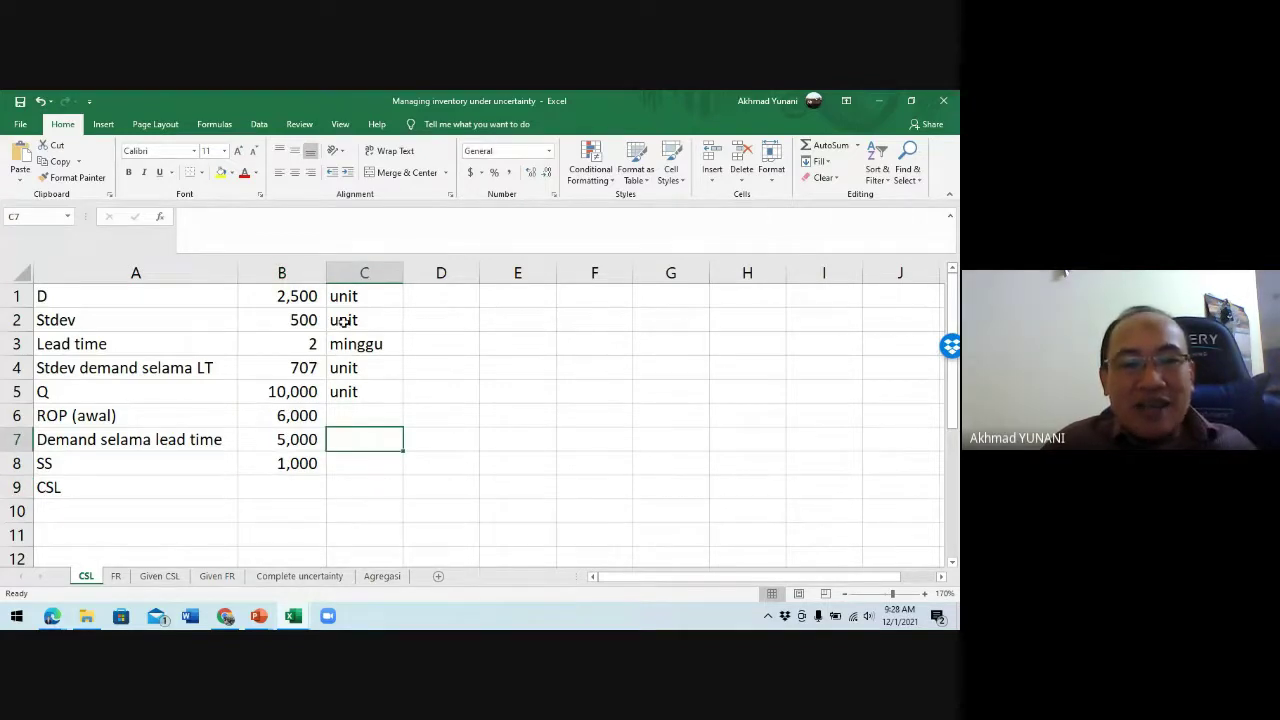
{"action": "left_click", "coordinate": [293, 392]}
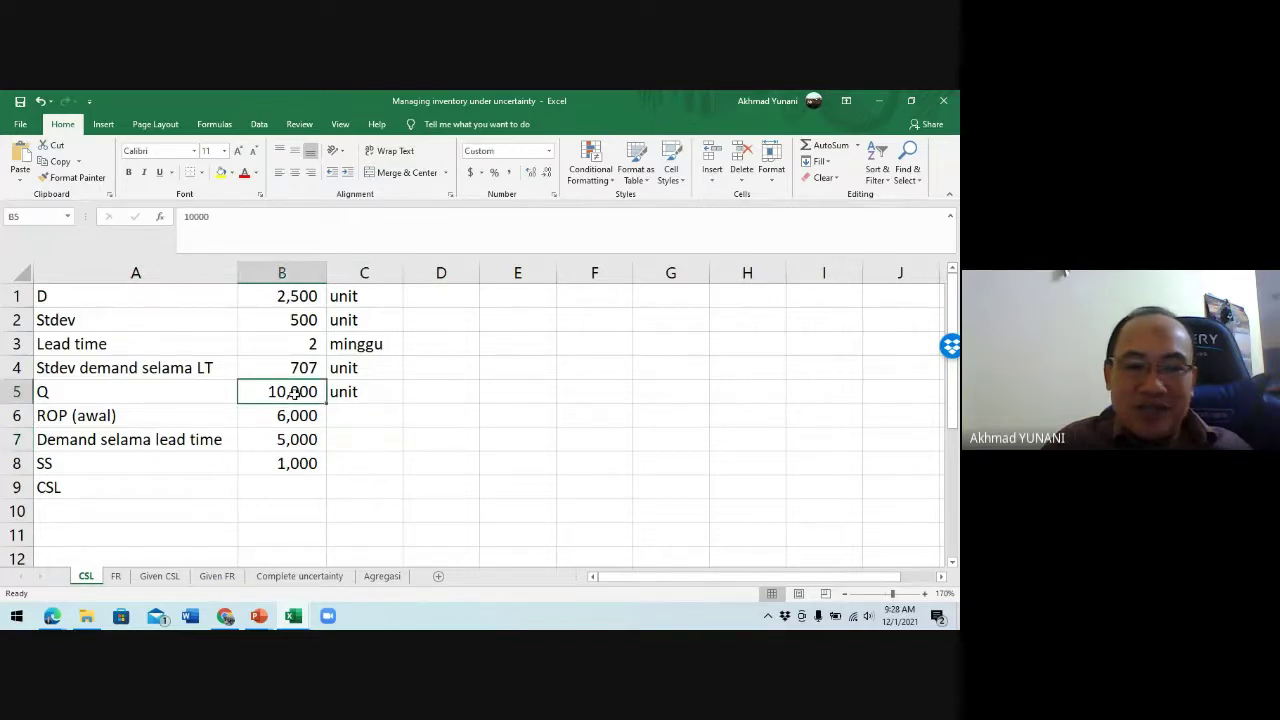
{"action": "left_click", "coordinate": [302, 340]}
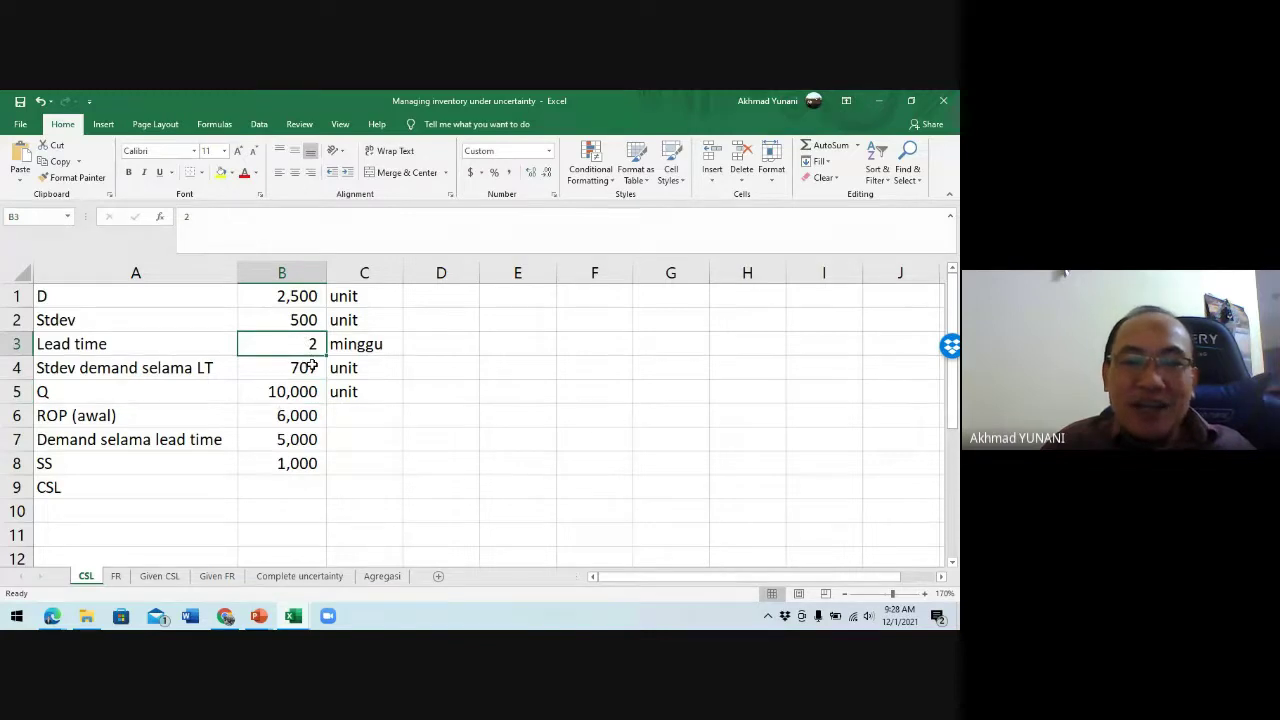
{"action": "left_click", "coordinate": [117, 489]}
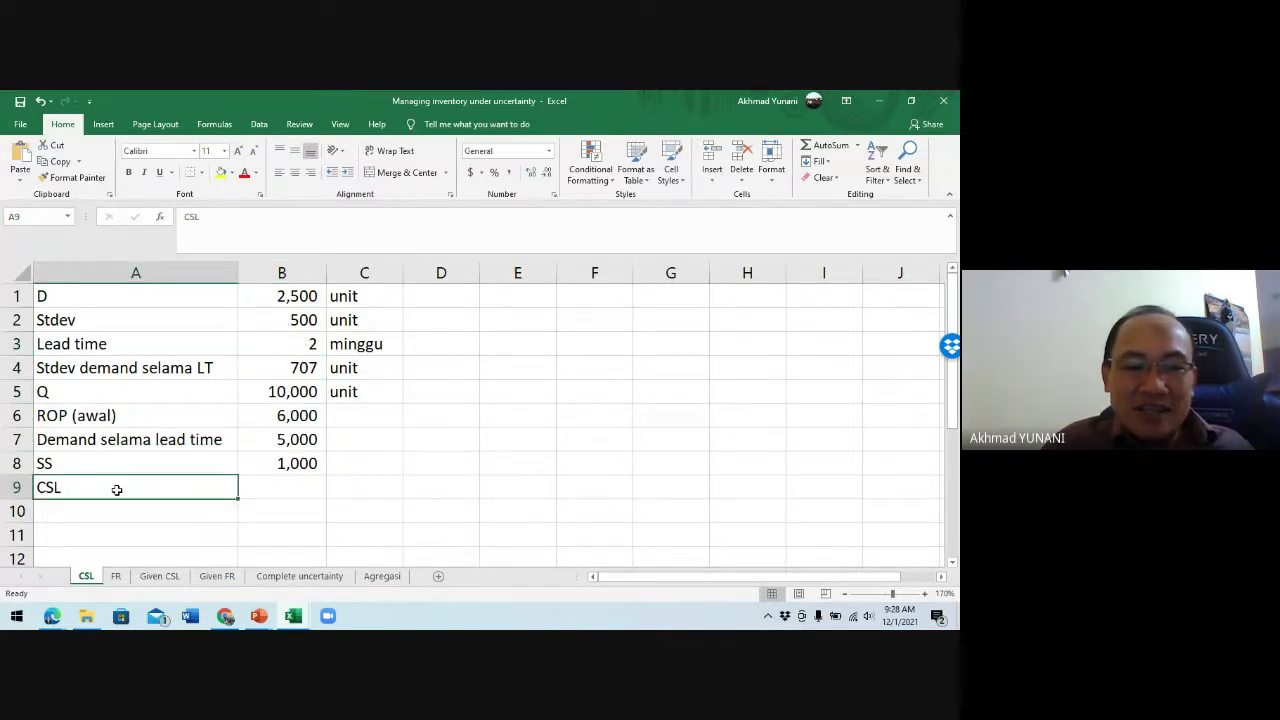
{"action": "left_click", "coordinate": [247, 491]}
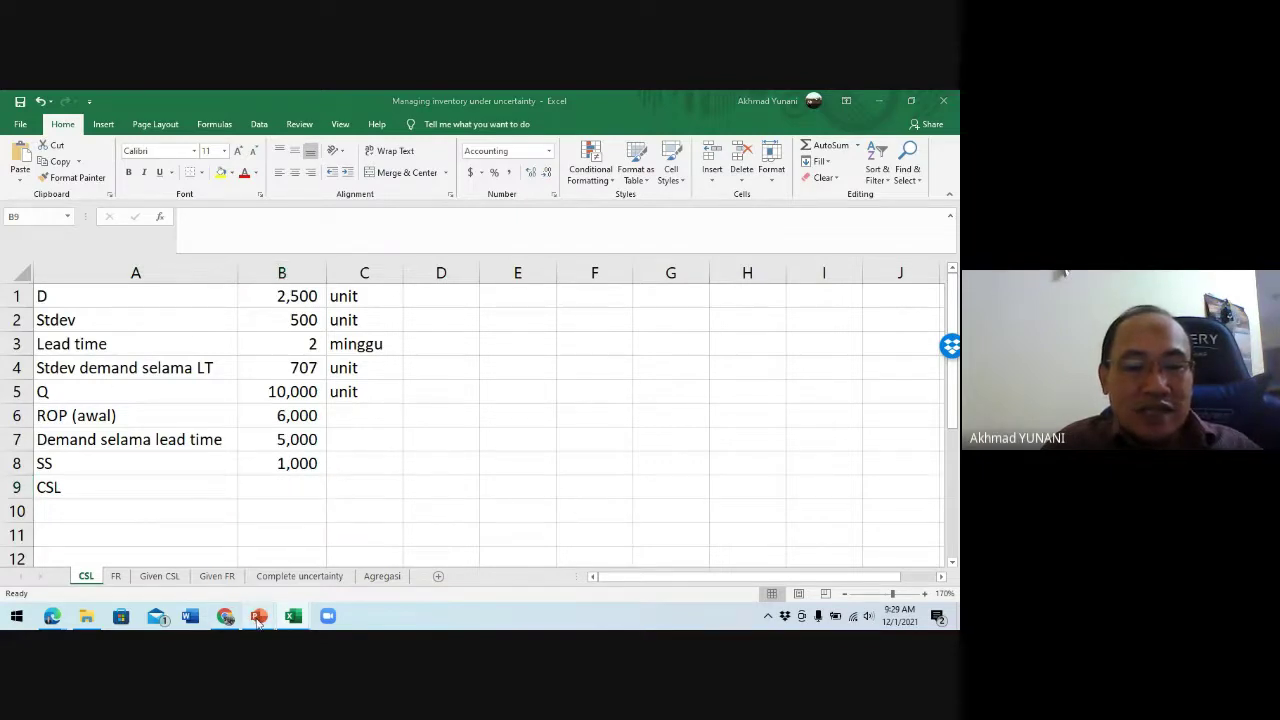
Step: Switch to PowerPoint and present the Estimasi CSL (Continuous Review Policy) slide full screen to go through the NORMDIST formula, and end the slide show
{"action": "mouse_move", "coordinate": [258, 620]}
{"action": "left_click", "coordinate": [123, 565]}
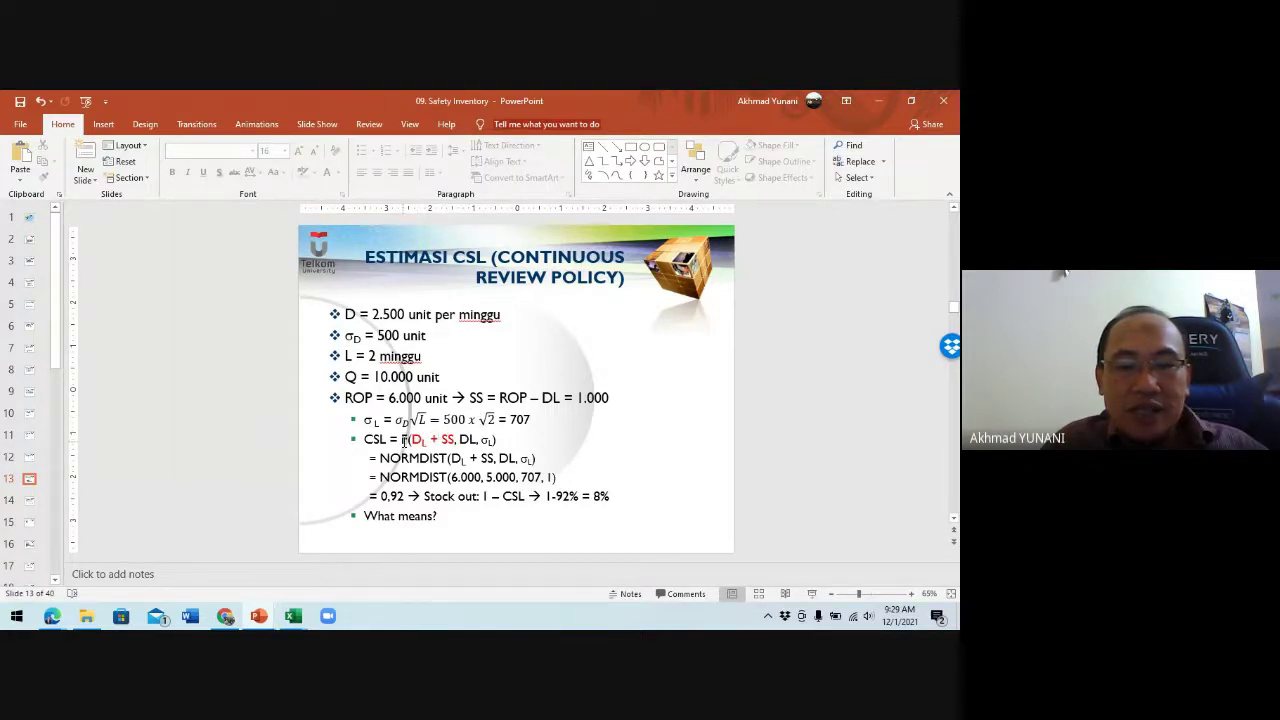
{"action": "left_click", "coordinate": [811, 594]}
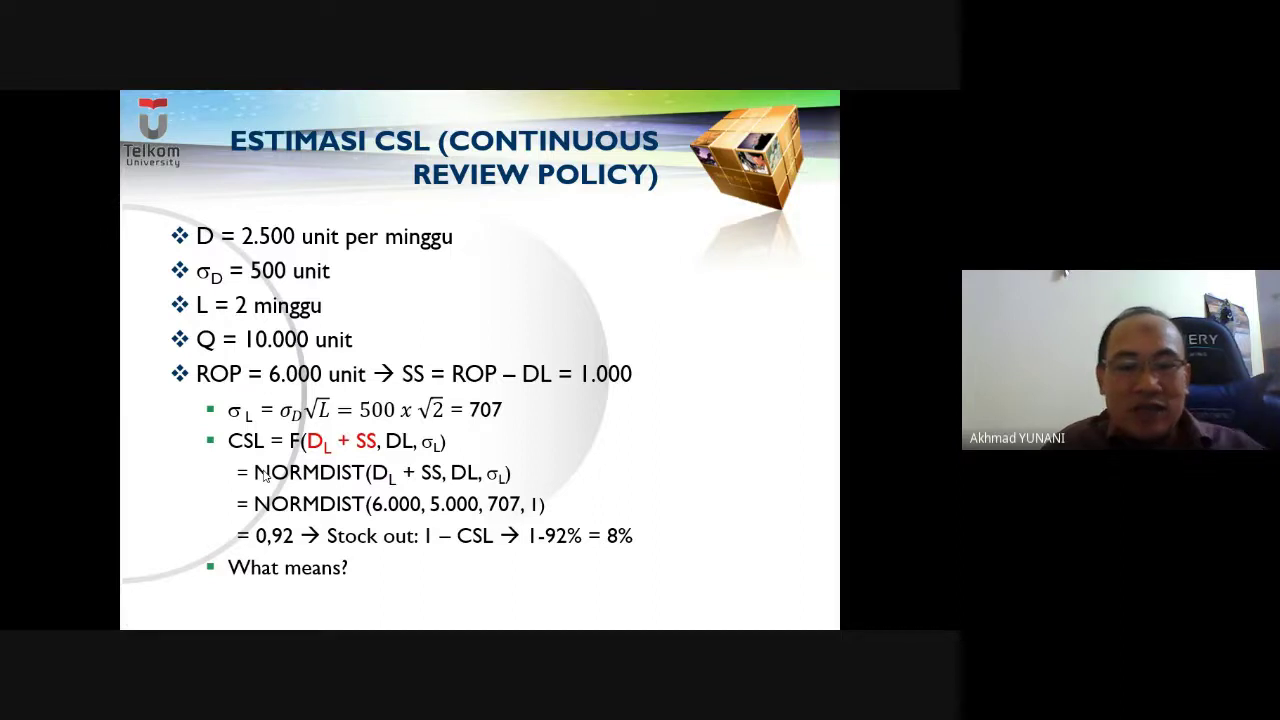
{"action": "key", "text": "Escape"}
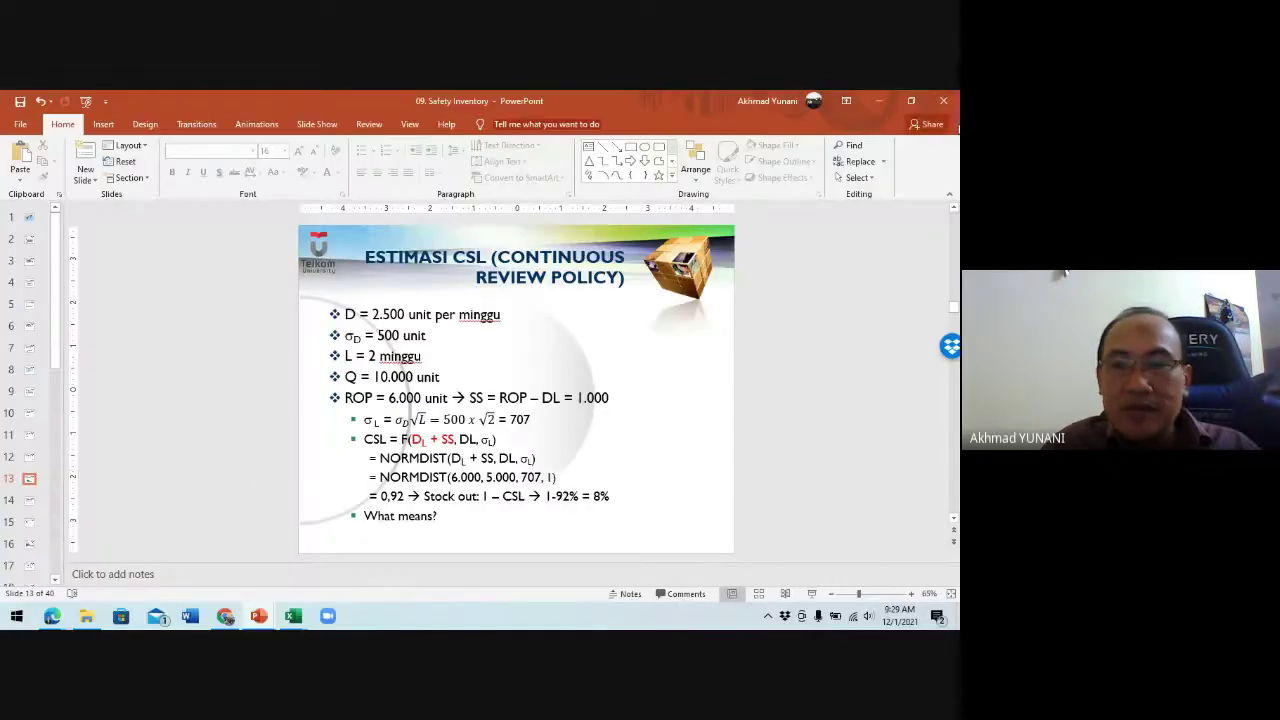
Step: Arrange the Safety Inventory presentation and the Managing inventory under uncertainty workbook side by side, with the slide on the left
{"action": "left_click", "coordinate": [911, 101]}
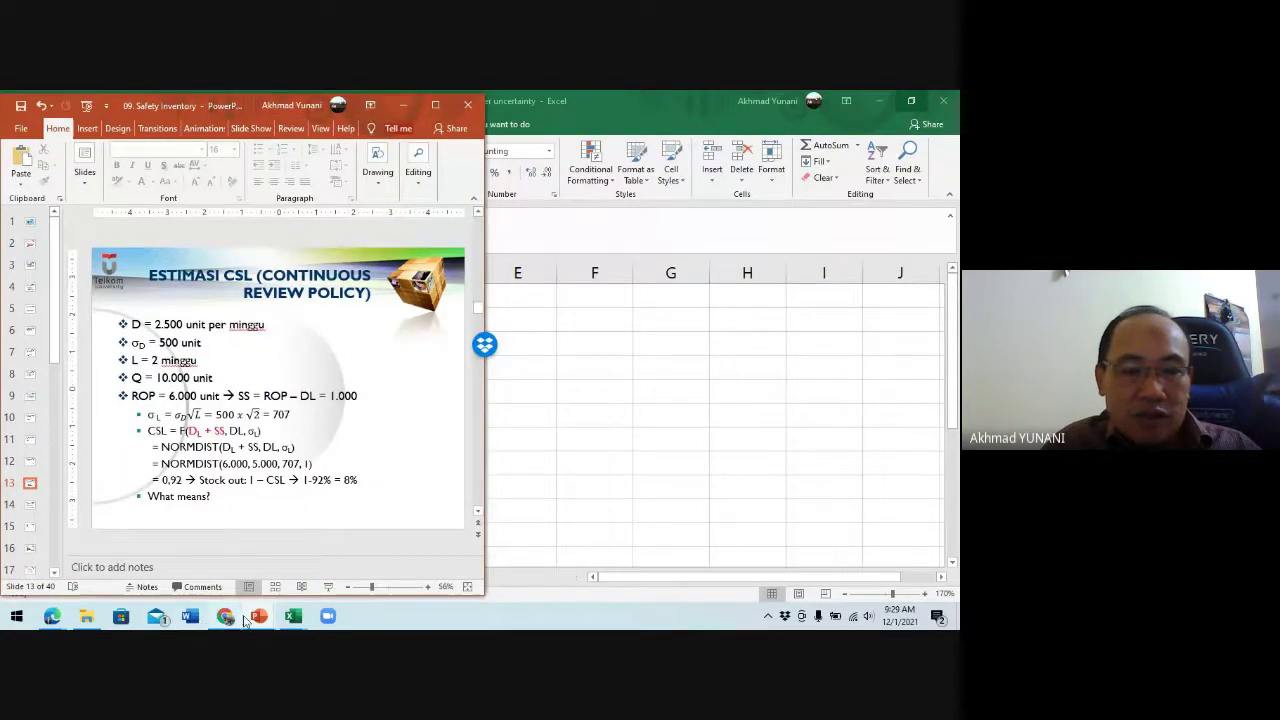
{"action": "mouse_move", "coordinate": [295, 617]}
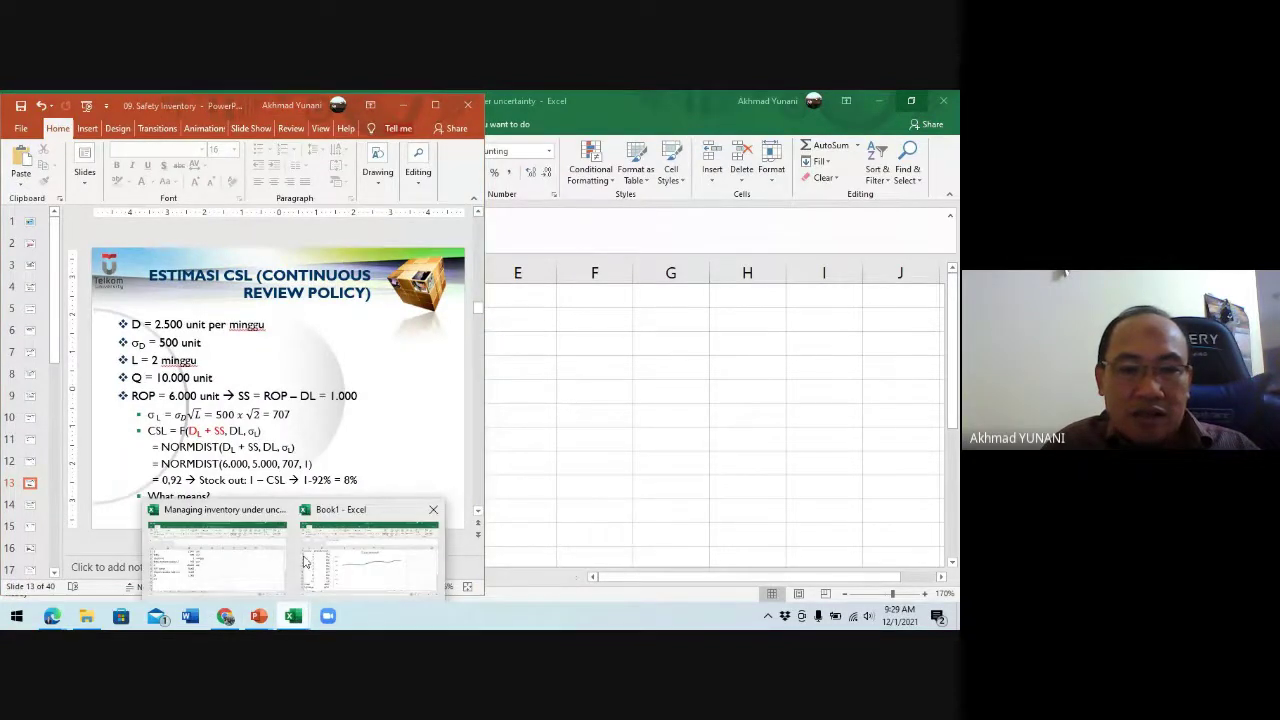
{"action": "left_click", "coordinate": [263, 564]}
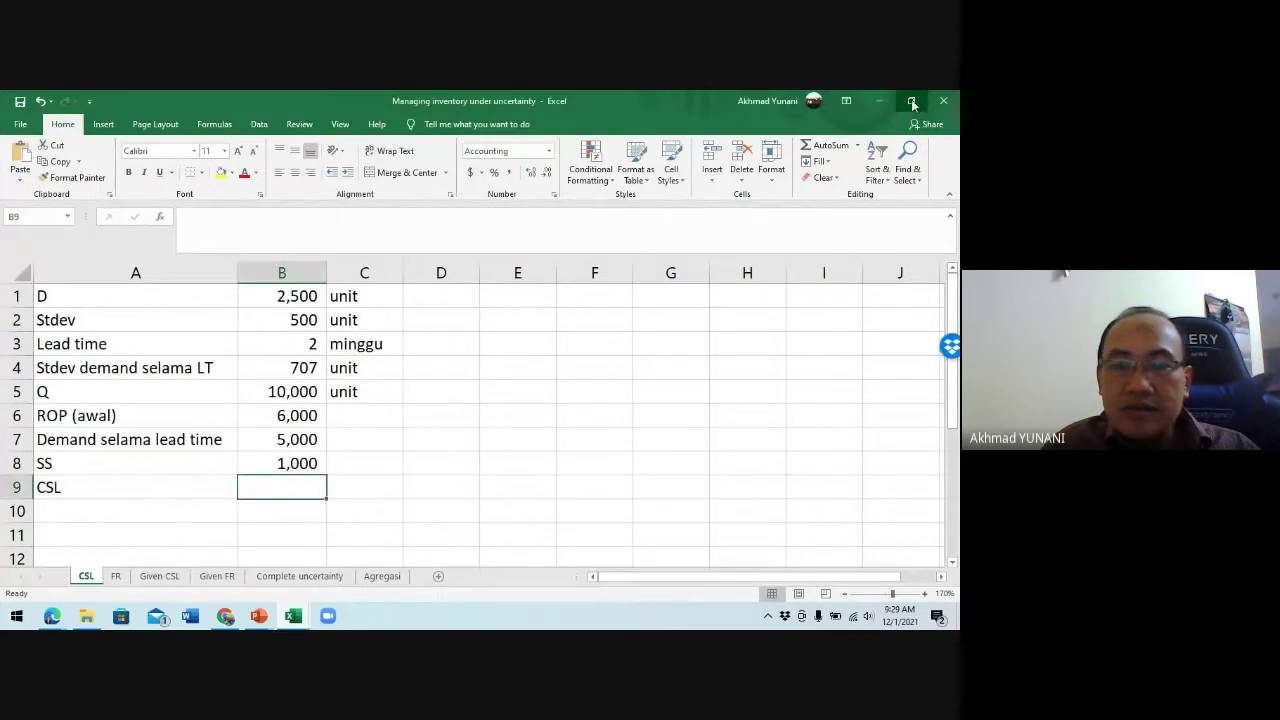
{"action": "left_click", "coordinate": [911, 101]}
{"action": "left_click_drag", "start_coordinate": [239, 101], "coordinate": [717, 96]}
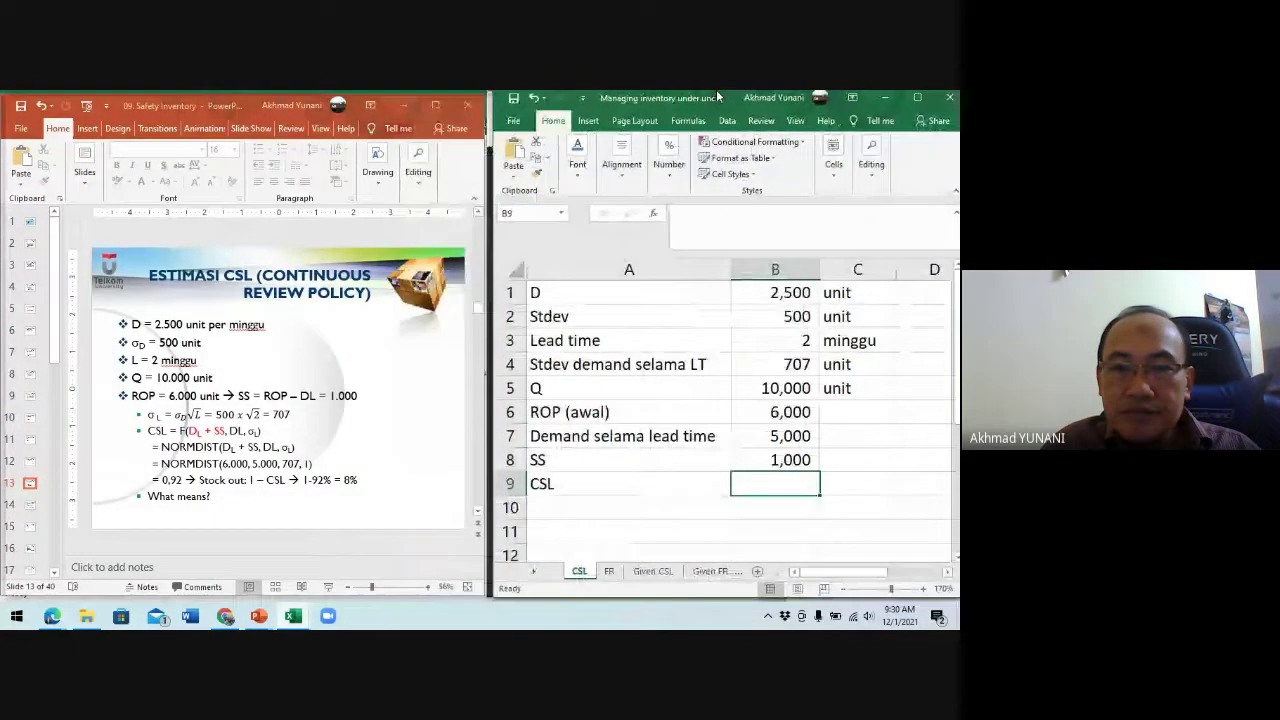
{"action": "double_click", "coordinate": [717, 96]}
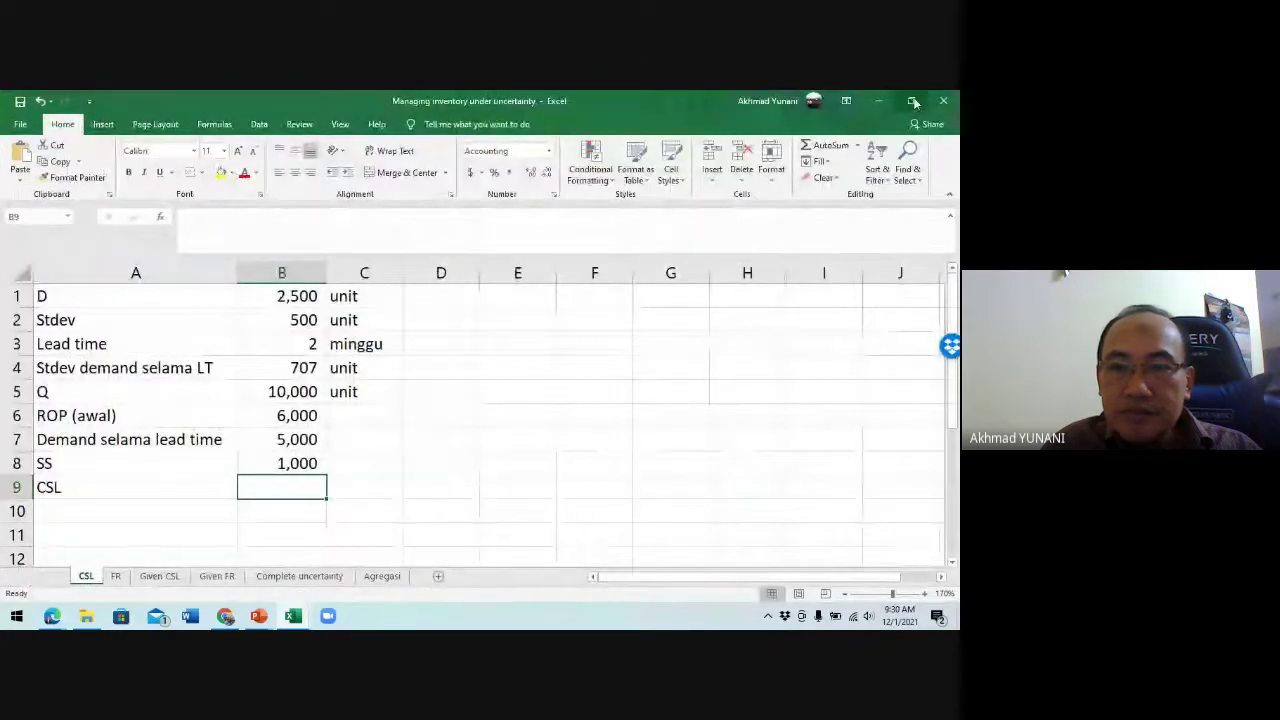
{"action": "left_click", "coordinate": [913, 101]}
{"action": "left_click_drag", "start_coordinate": [210, 100], "coordinate": [676, 103]}
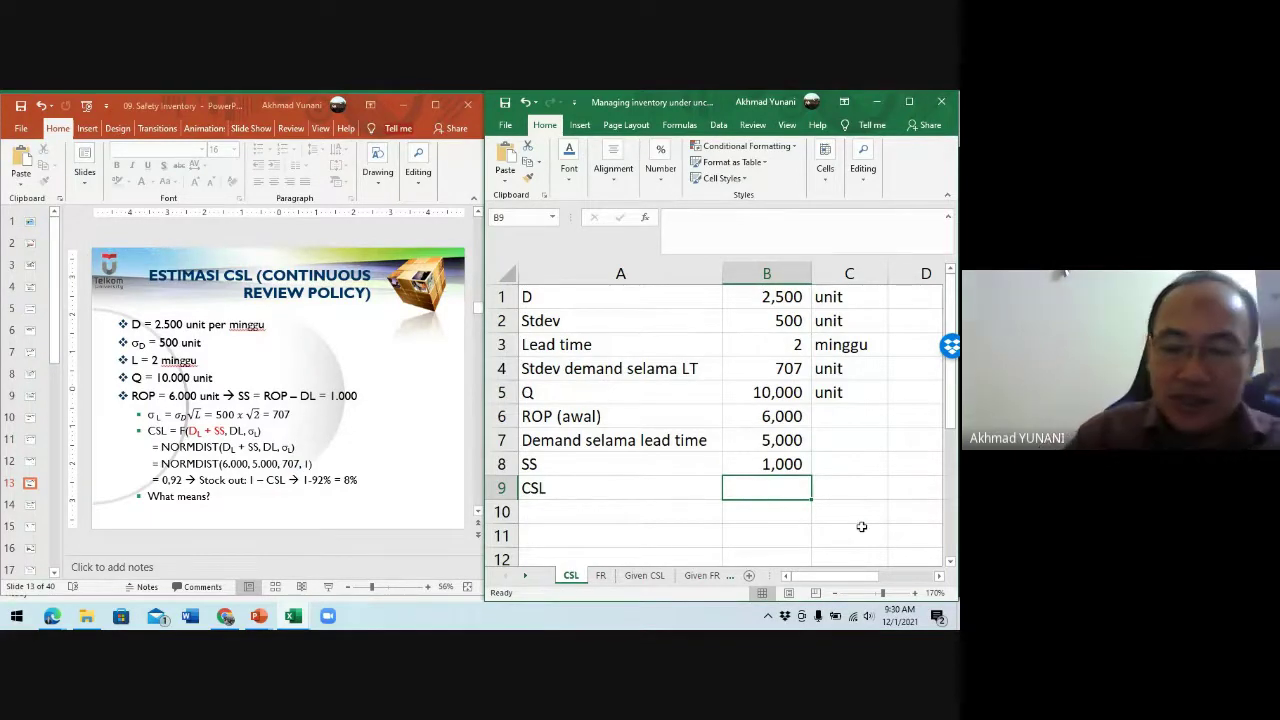
Step: Calculate the CSL in B9 with the formula =NORMDIST(B6, B7, B4, 1)
{"action": "type", "text": "=norm"}
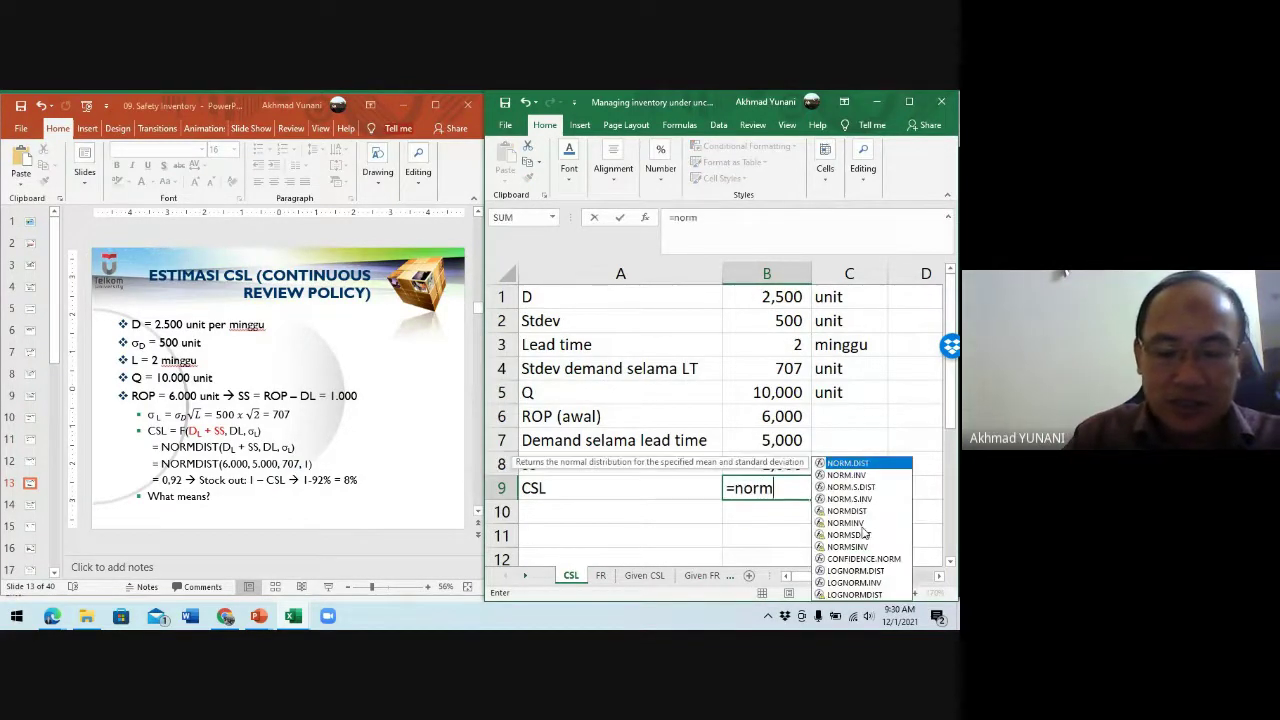
{"action": "type", "text": "dist("}
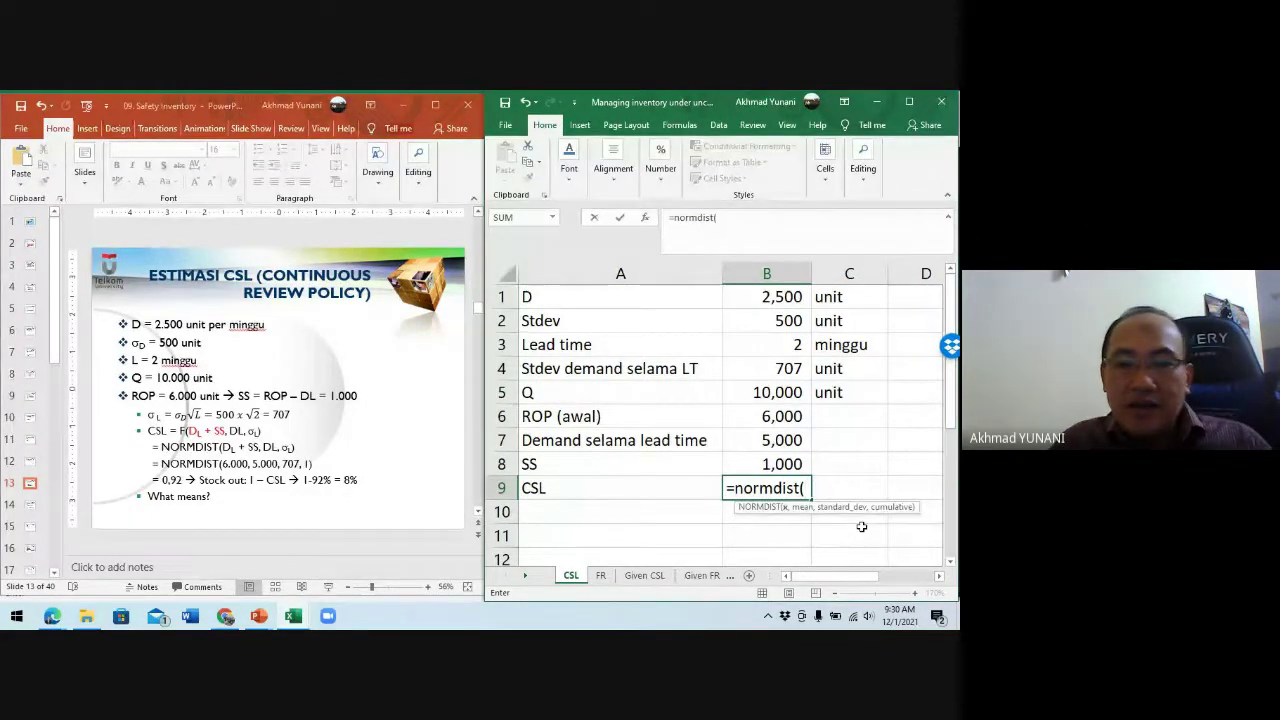
{"action": "left_click", "coordinate": [778, 416]}
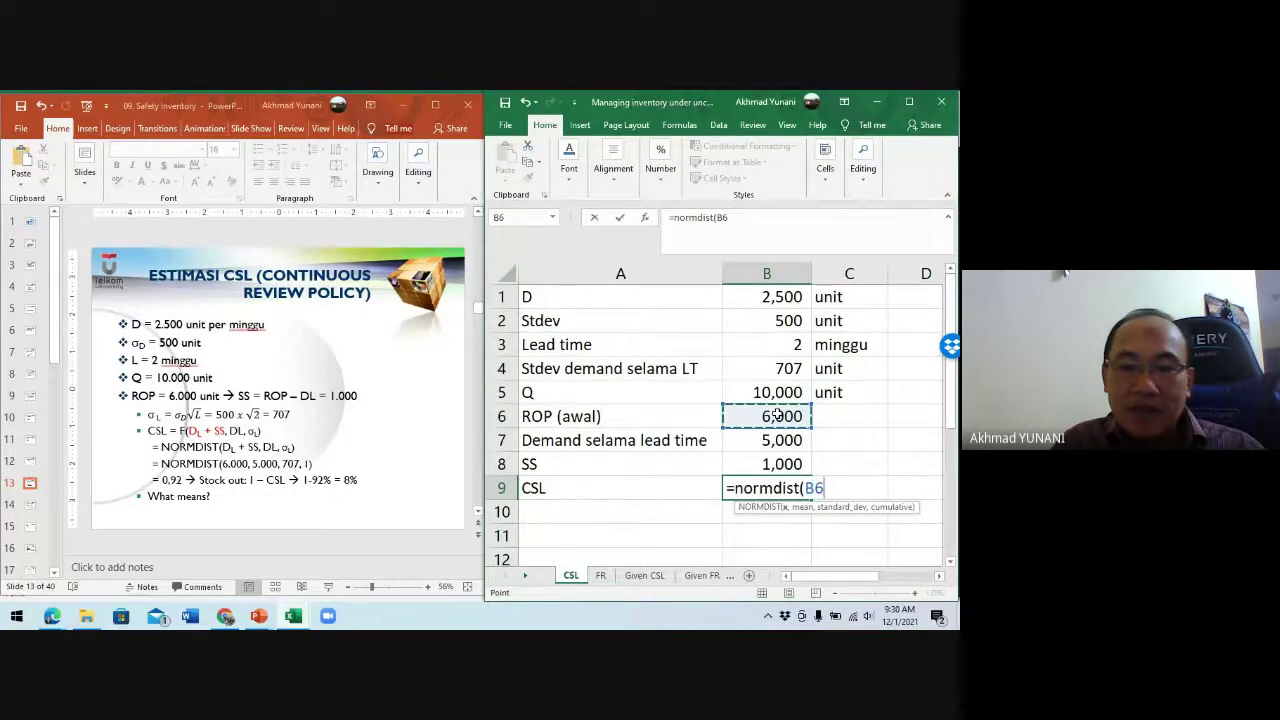
{"action": "type", "text": ","}
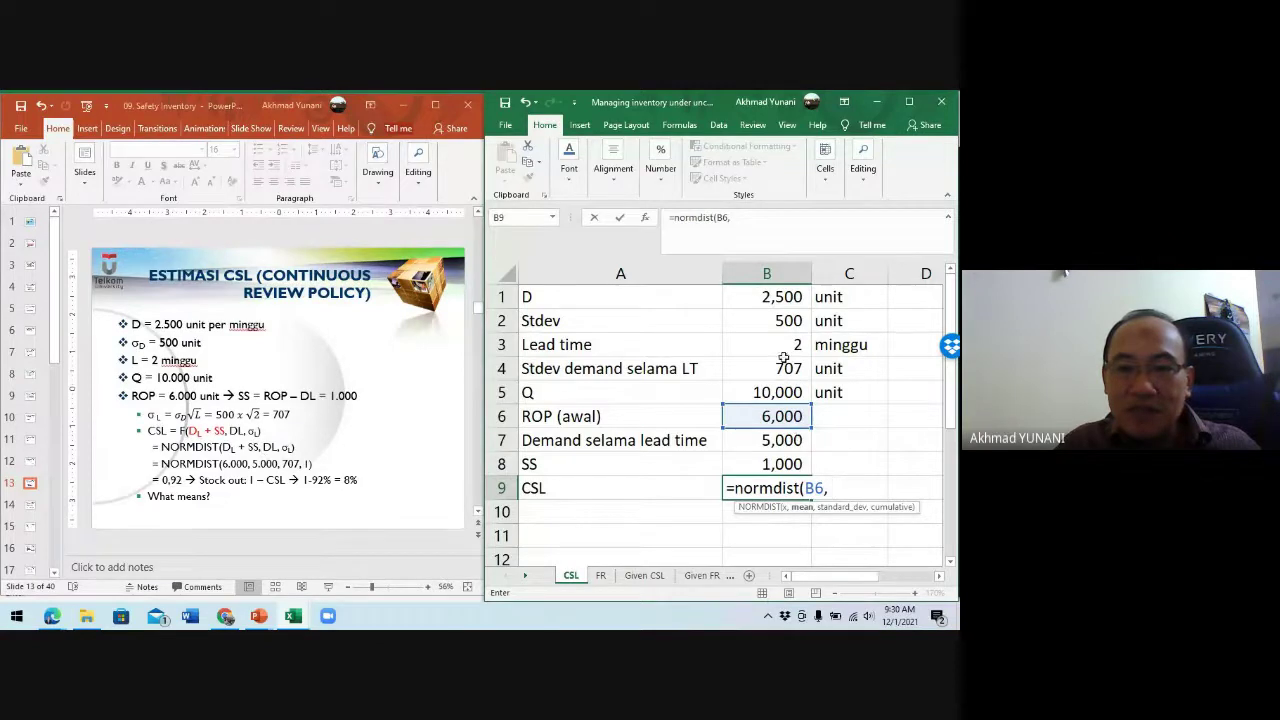
{"action": "left_click", "coordinate": [781, 440]}
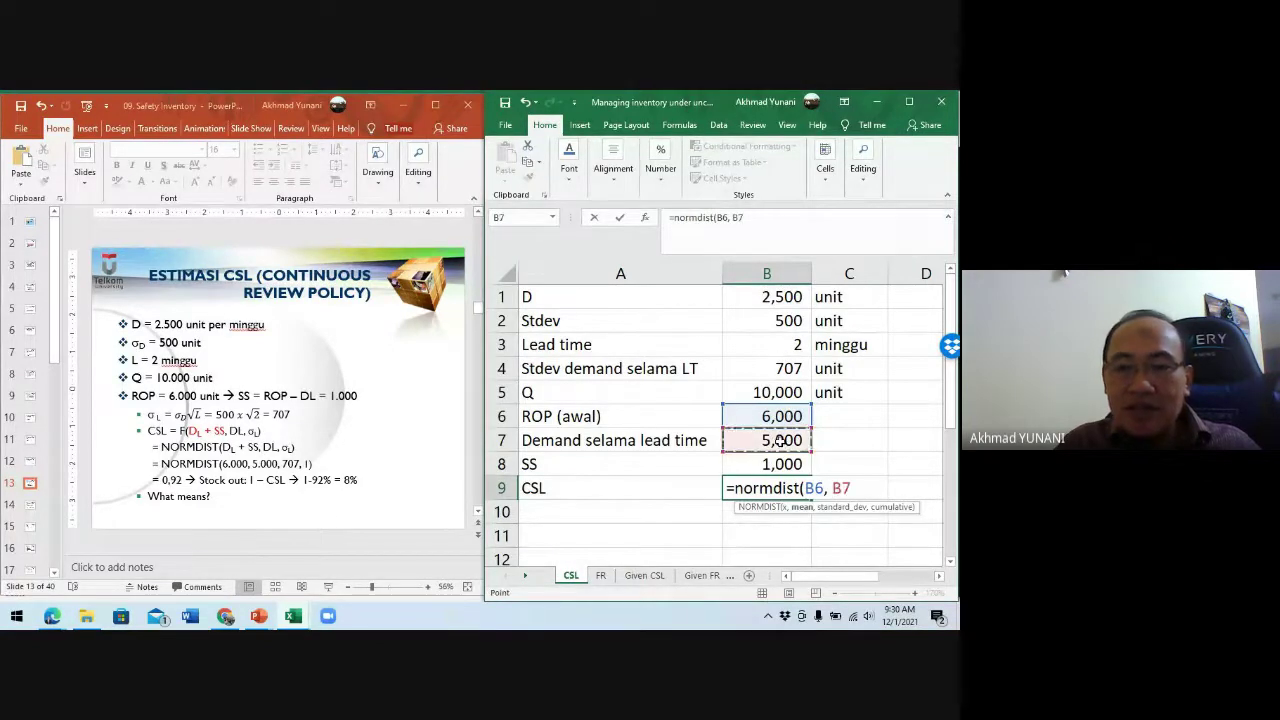
{"action": "type", "text": ","}
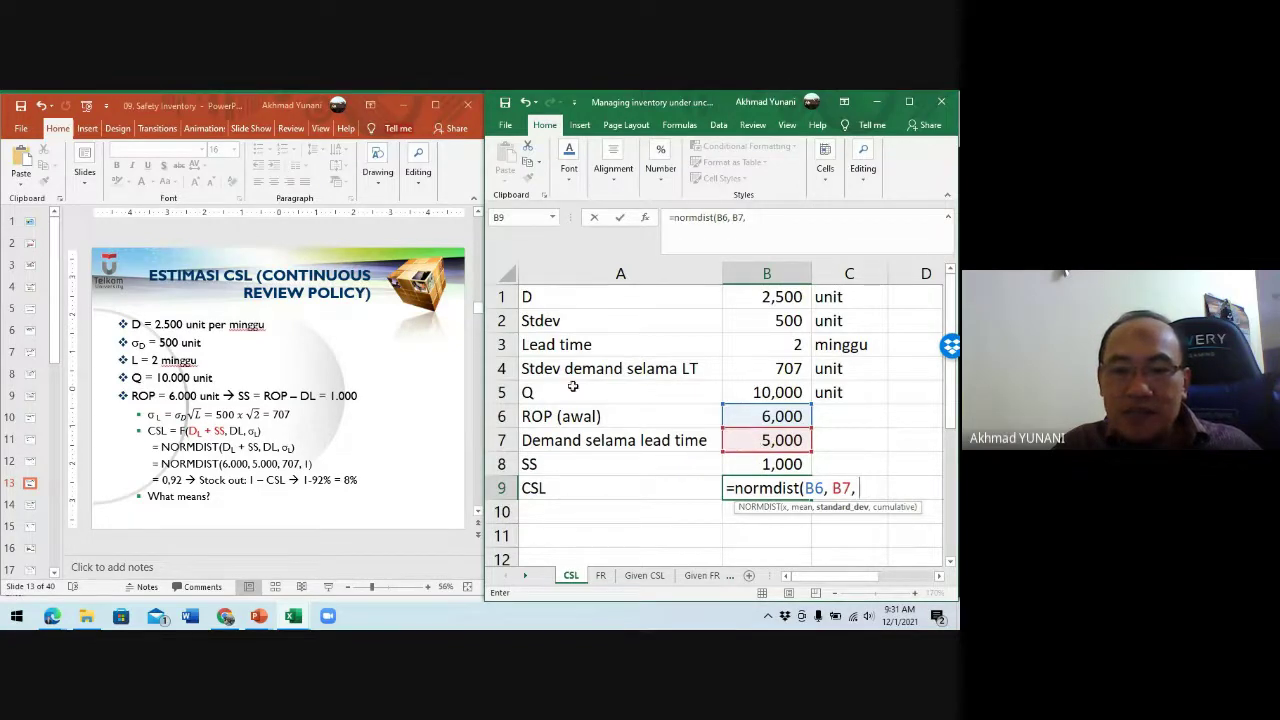
{"action": "left_click", "coordinate": [760, 368]}
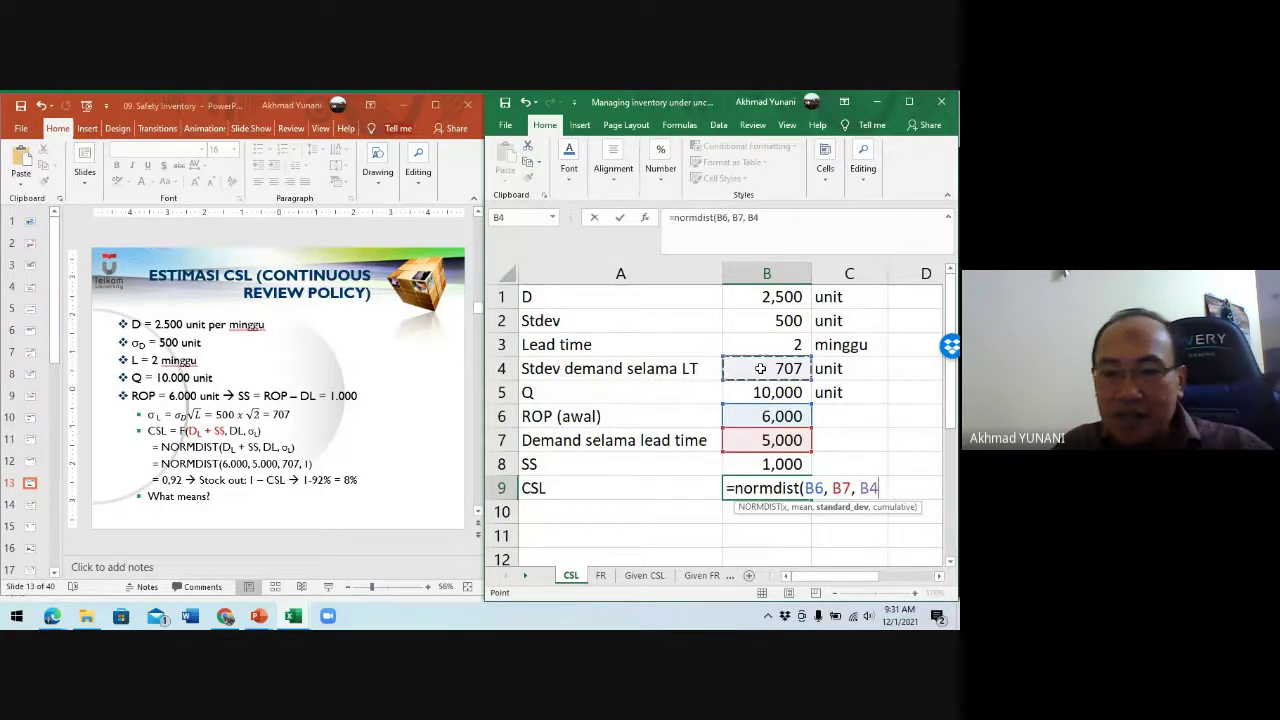
{"action": "type", "text": ", 1"}
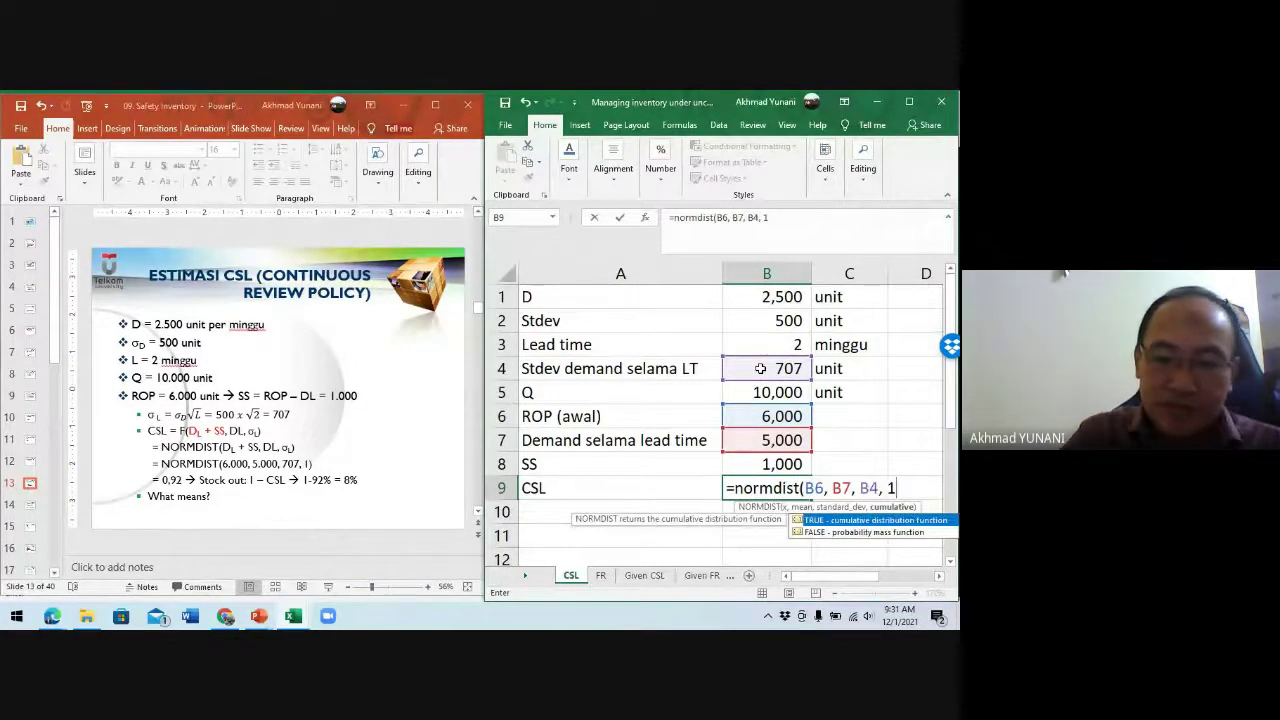
{"action": "type", "text": ")"}
{"action": "key", "text": "ctrl+Return"}
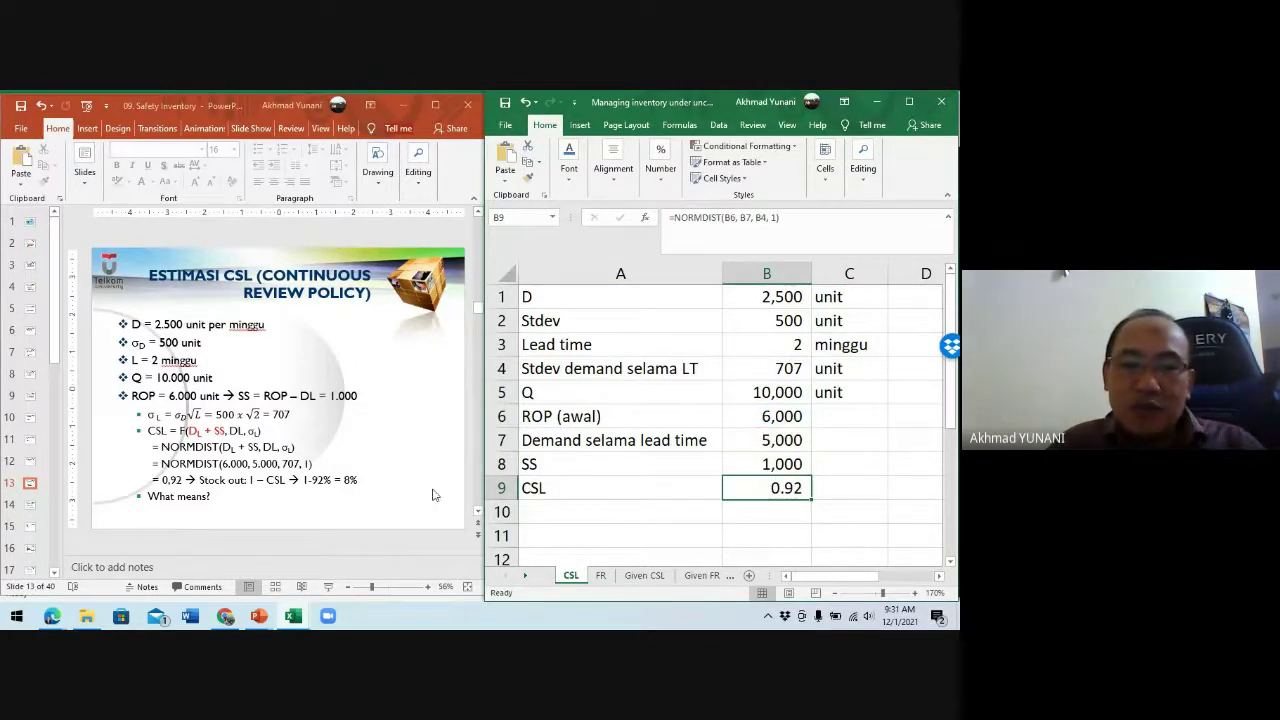
Step: Present the Estimasi CSL (Continuous Review Policy) slide full screen to discuss the CSL and stock-out probability
{"action": "left_click", "coordinate": [224, 496]}
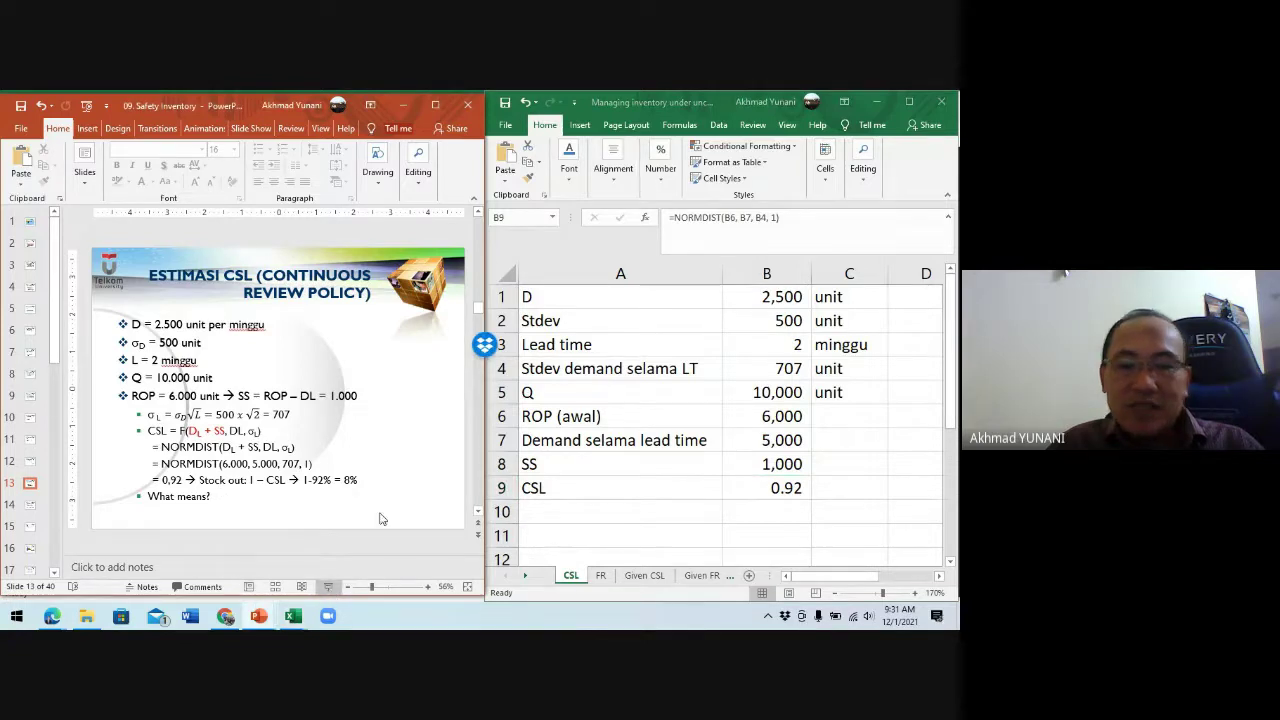
{"action": "left_click", "coordinate": [328, 587]}
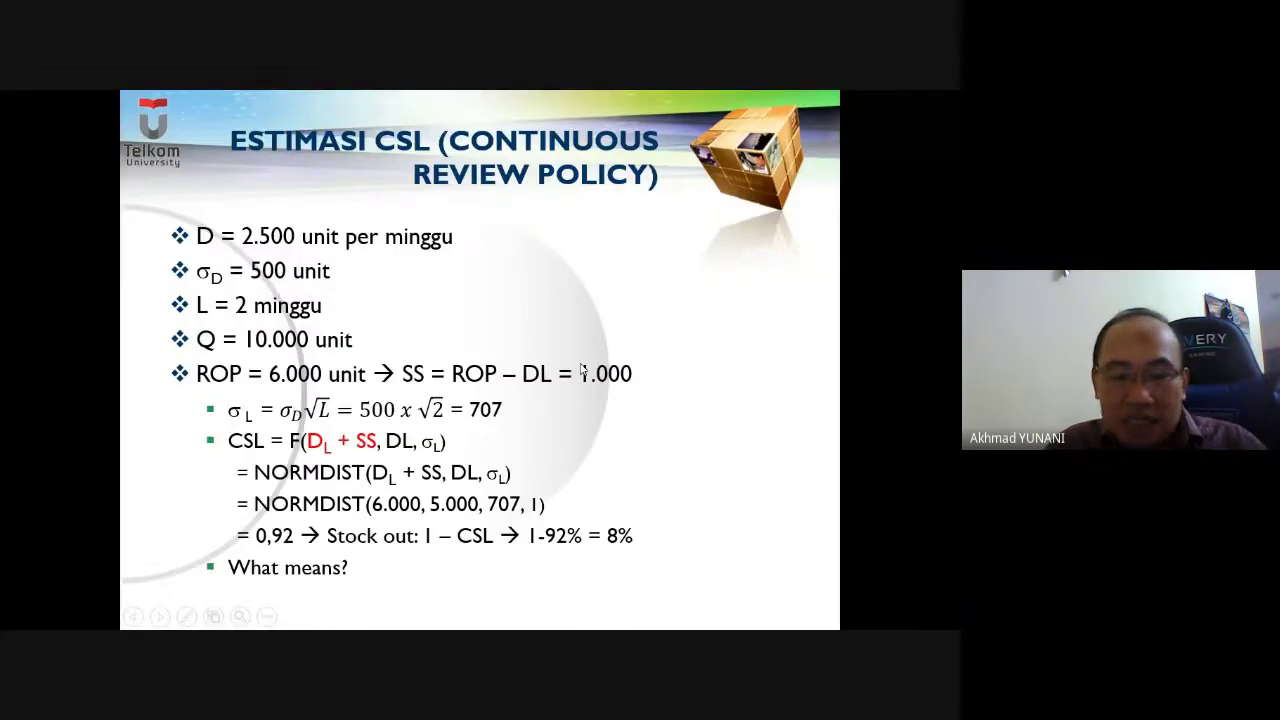
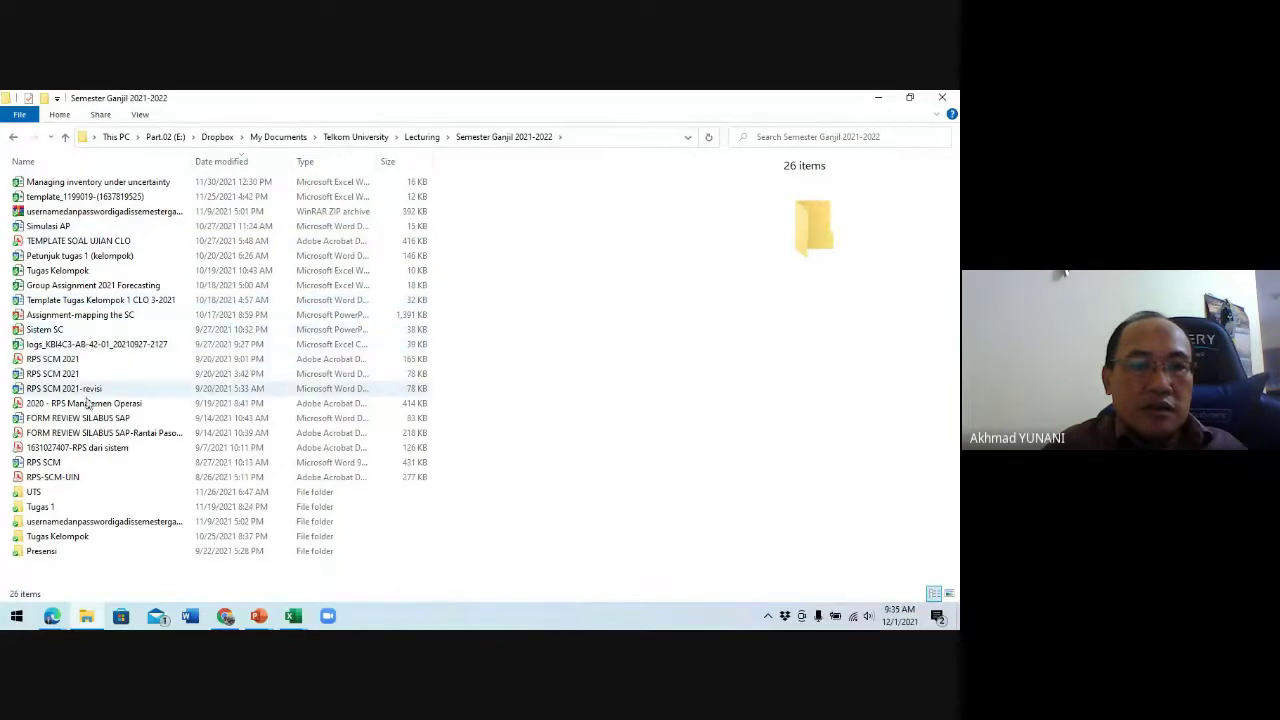
Step: Look through the Rantai Pasok Dalam Bisnis folder under Lecturing > Semester Ganjil 2020-2021 for the exercise file
{"action": "left_click", "coordinate": [421, 137]}
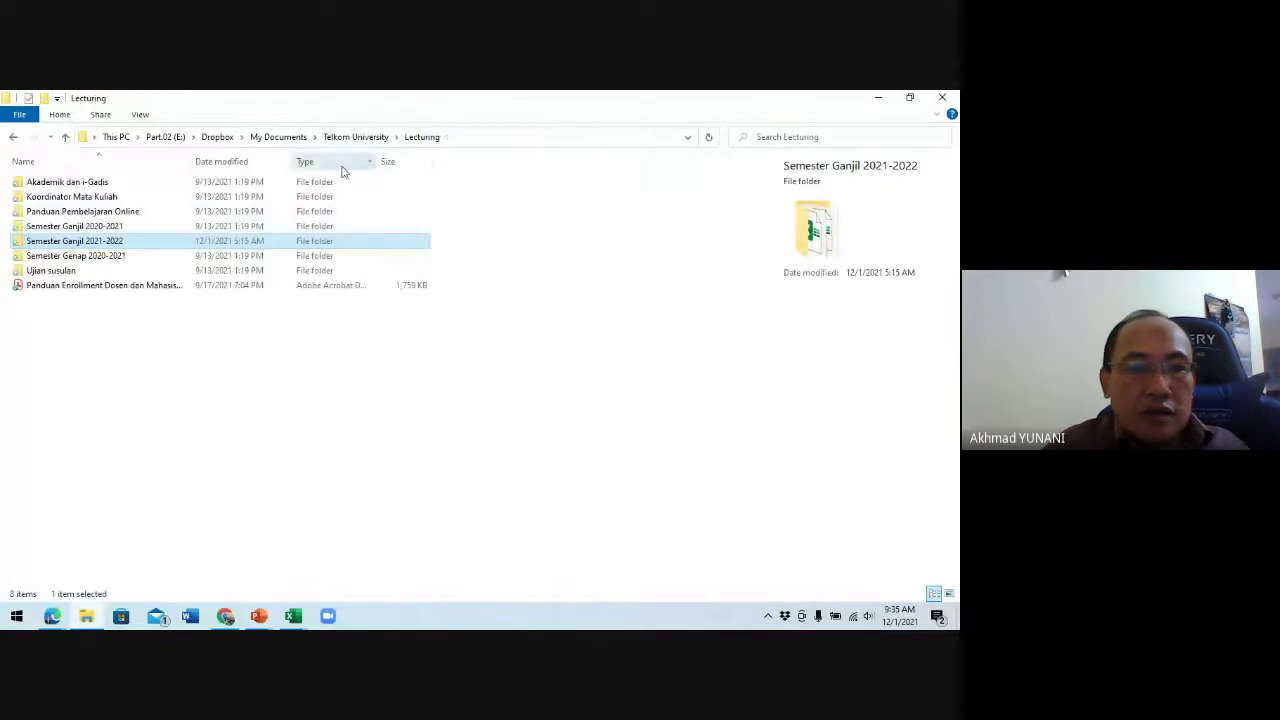
{"action": "double_click", "coordinate": [129, 228]}
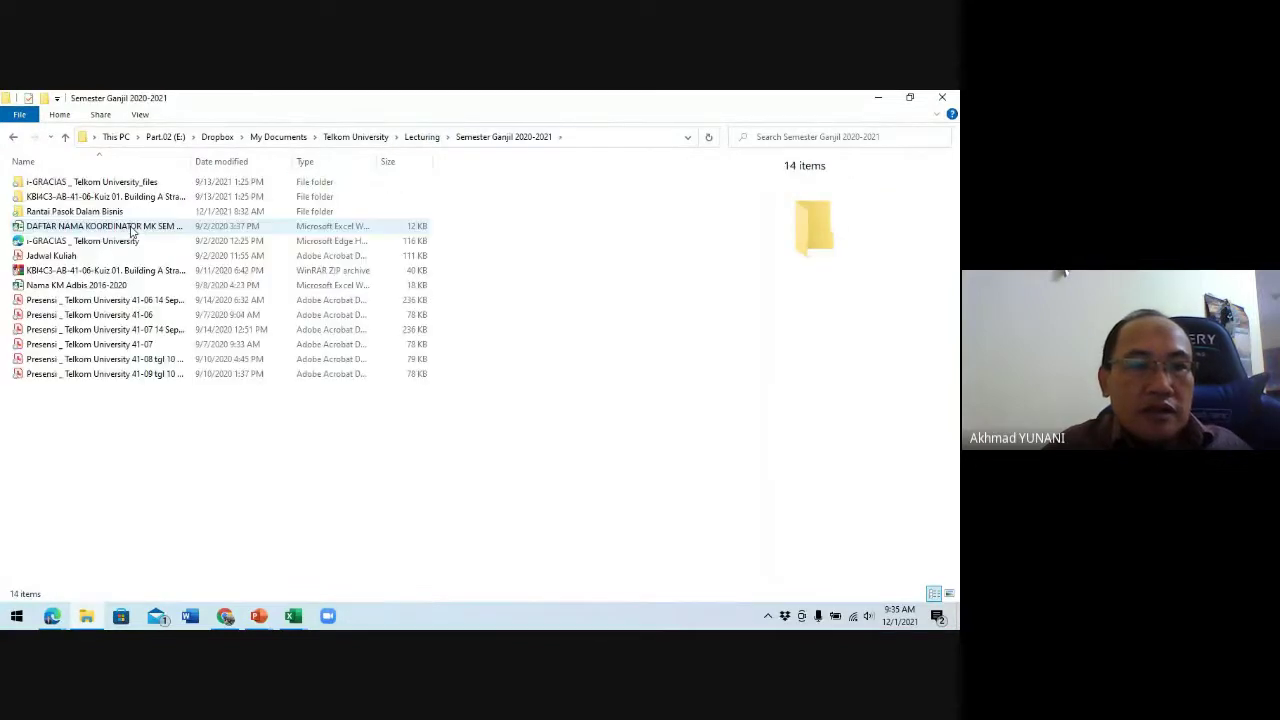
{"action": "double_click", "coordinate": [131, 212]}
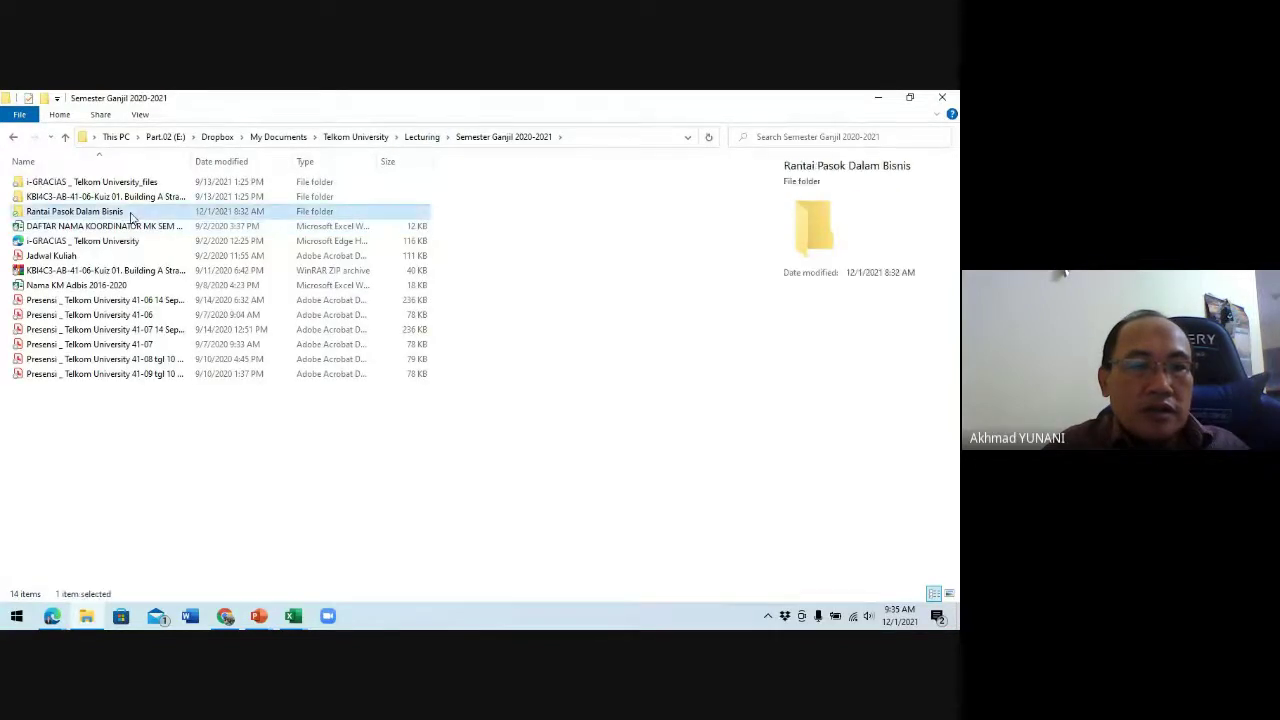
{"action": "scroll", "coordinate": [142, 290], "scroll_direction": "down", "scroll_amount": 7}
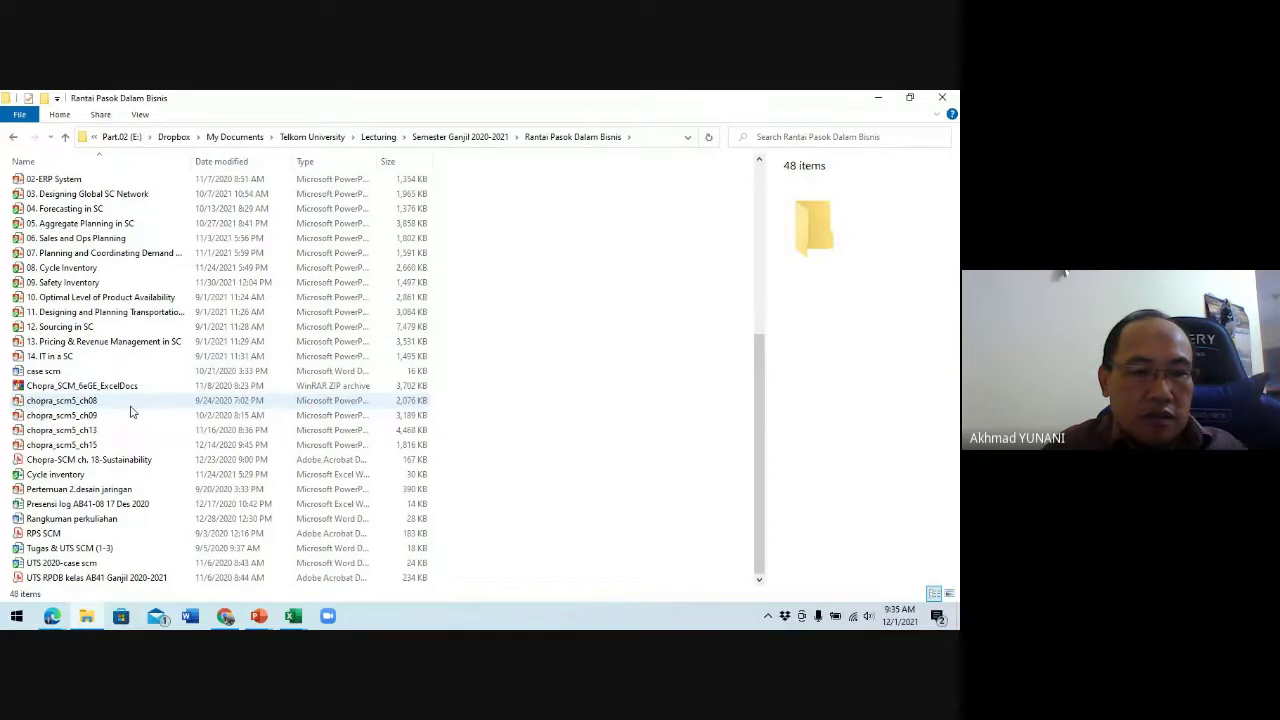
{"action": "scroll", "coordinate": [130, 411], "scroll_direction": "up", "scroll_amount": 1}
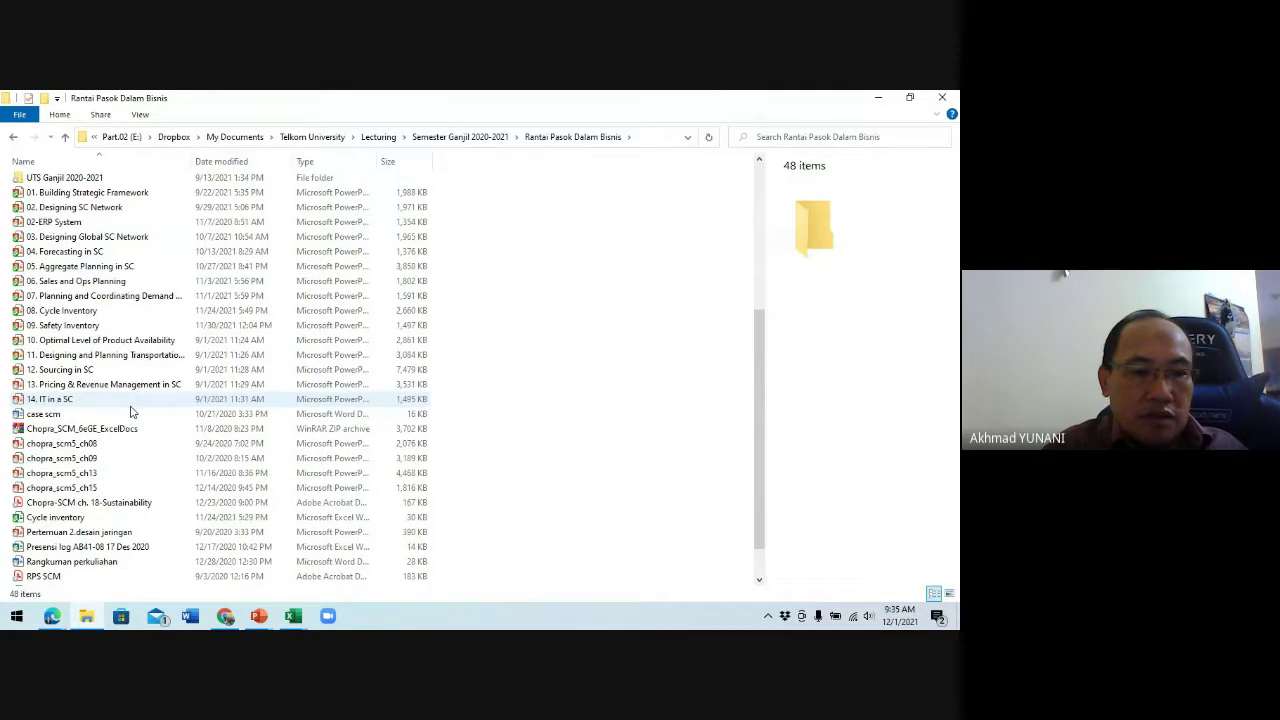
{"action": "scroll", "coordinate": [130, 411], "scroll_direction": "up", "scroll_amount": 2}
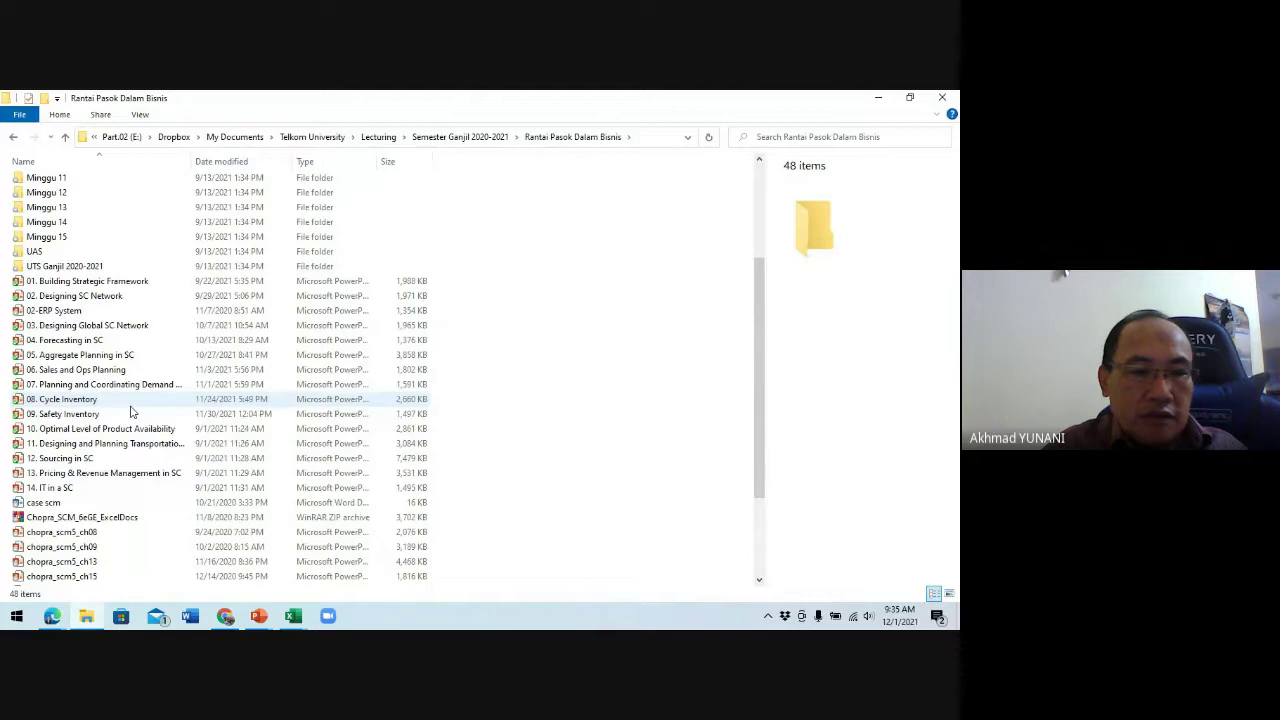
{"action": "scroll", "coordinate": [130, 411], "scroll_direction": "up", "scroll_amount": 4}
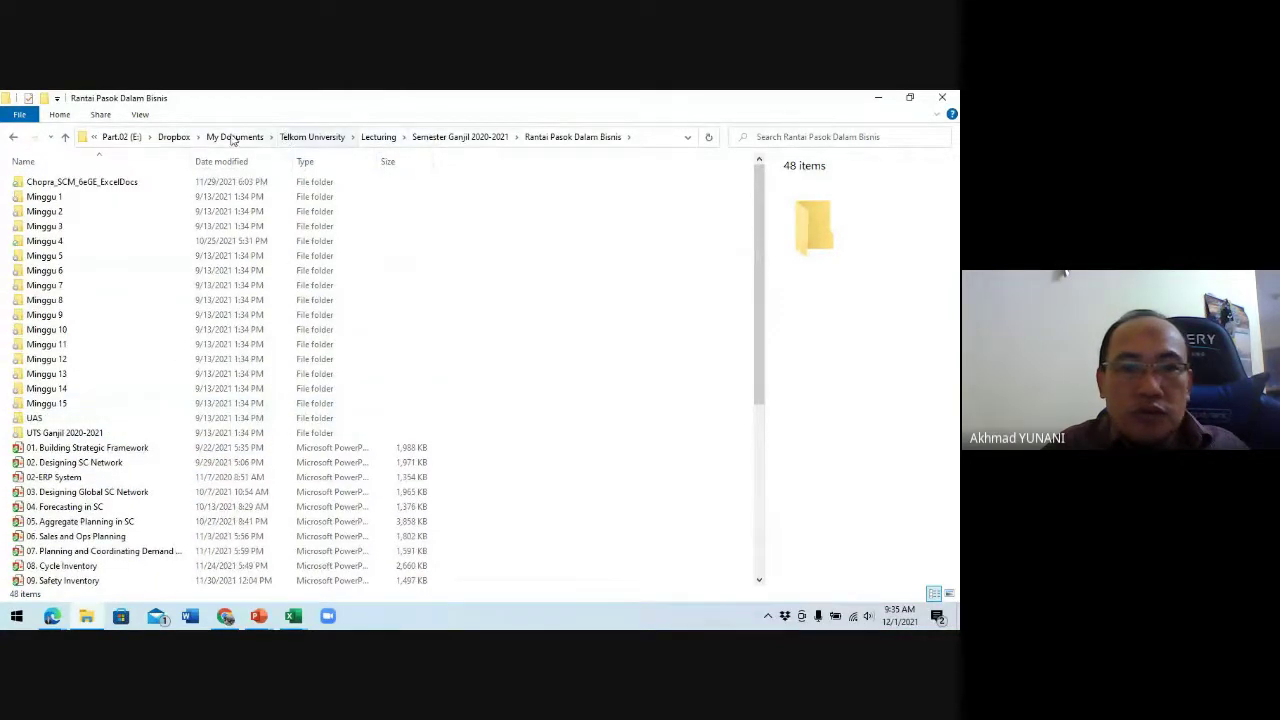
Step: Return to the Semester Ganjil 2021-2022 folder, then look for the exercise among Word's recent documents
{"action": "left_click", "coordinate": [379, 138]}
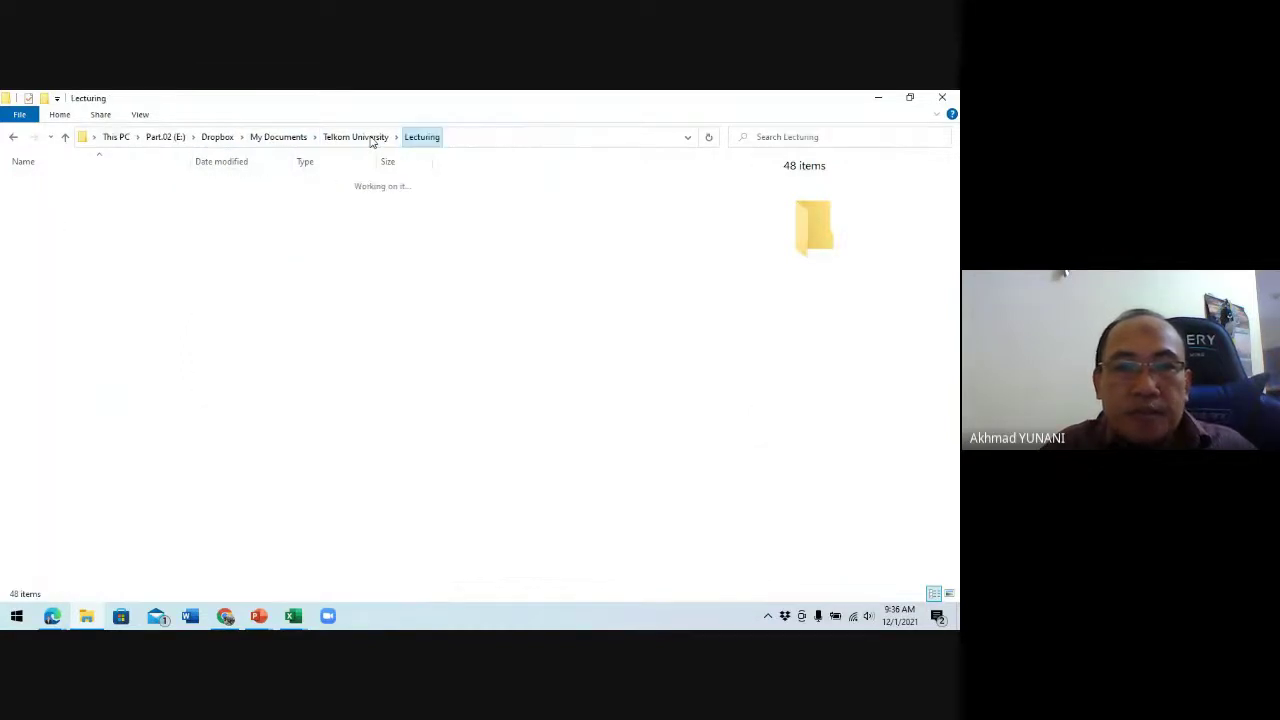
{"action": "left_click", "coordinate": [129, 243]}
{"action": "double_click", "coordinate": [129, 248]}
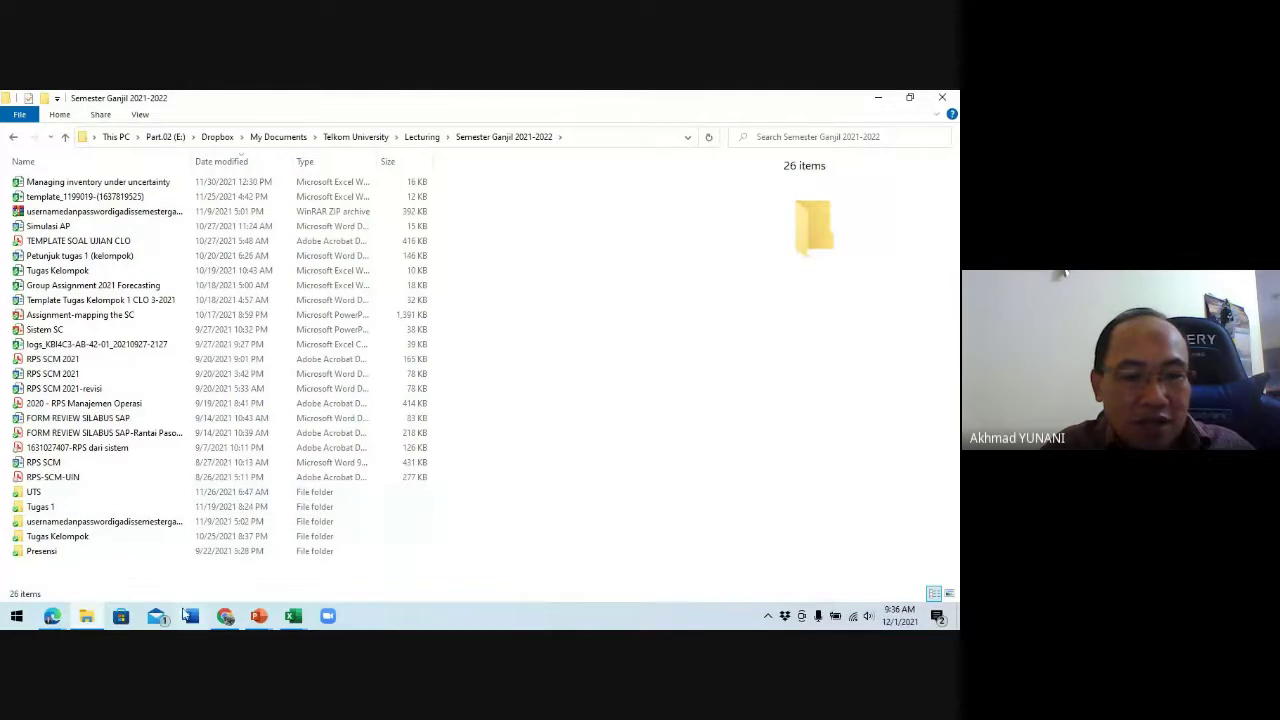
{"action": "left_click", "coordinate": [190, 616]}
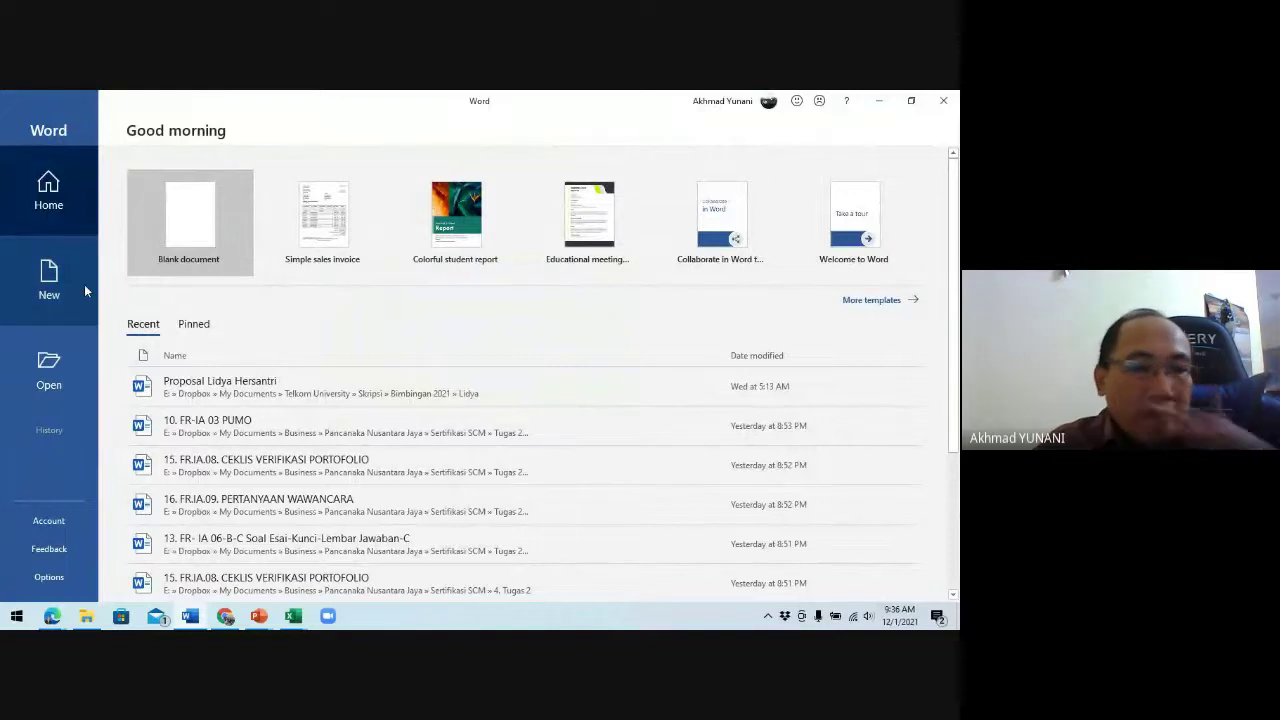
{"action": "scroll", "coordinate": [172, 370], "scroll_direction": "down", "scroll_amount": 5}
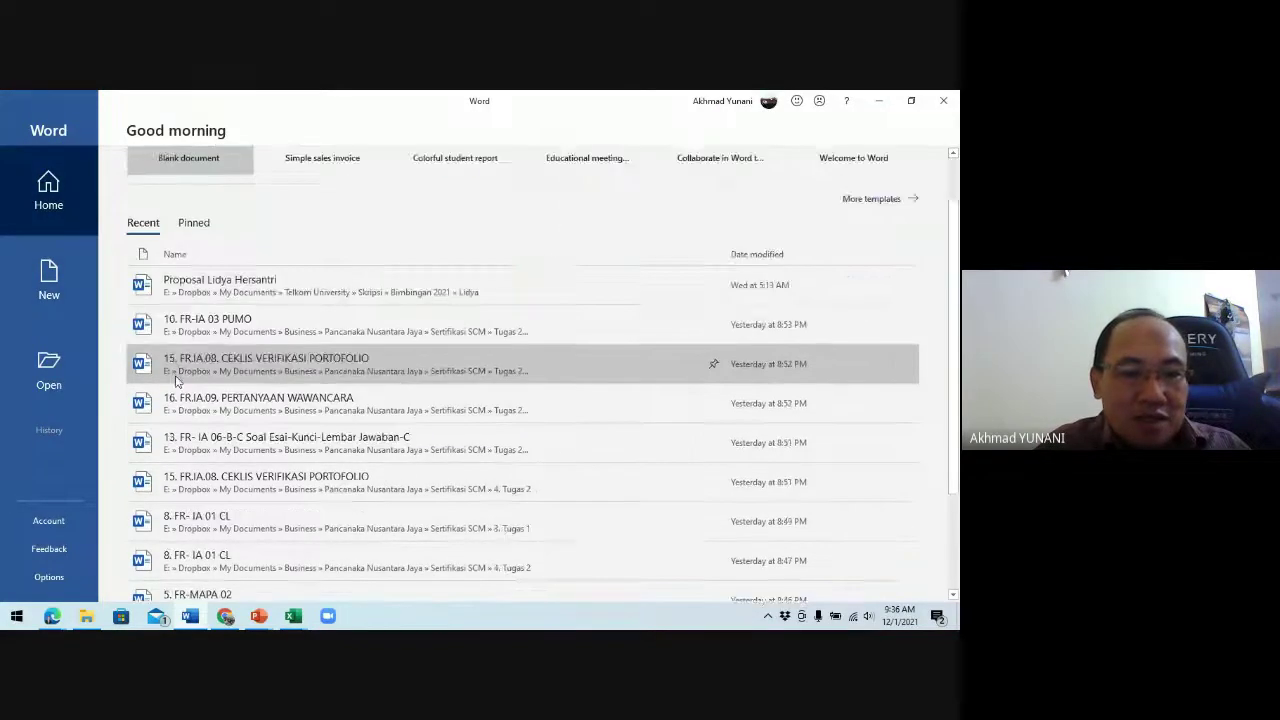
Step: Switch to File Explorer and open the Global SCM folder inside My Documents > Lecturing
{"action": "left_click", "coordinate": [87, 617]}
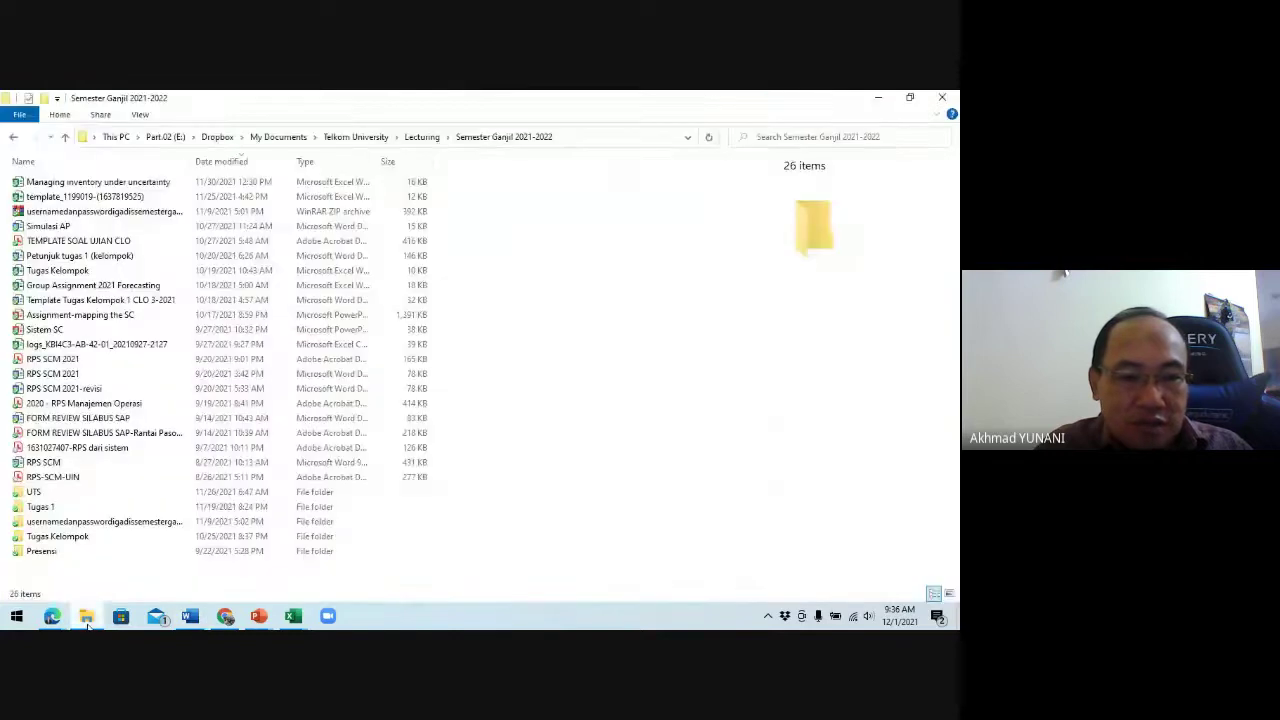
{"action": "left_click", "coordinate": [282, 137]}
{"action": "left_click", "coordinate": [171, 300]}
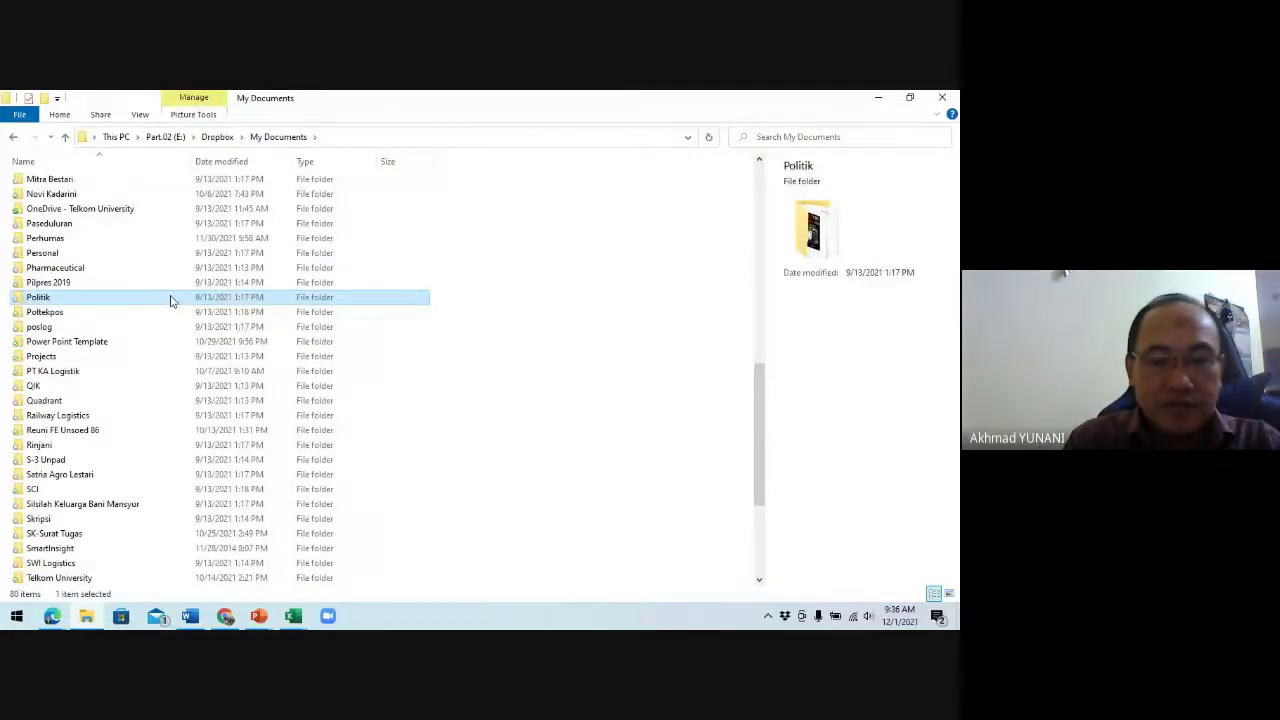
{"action": "type", "text": "lec"}
{"action": "key", "text": "Return"}
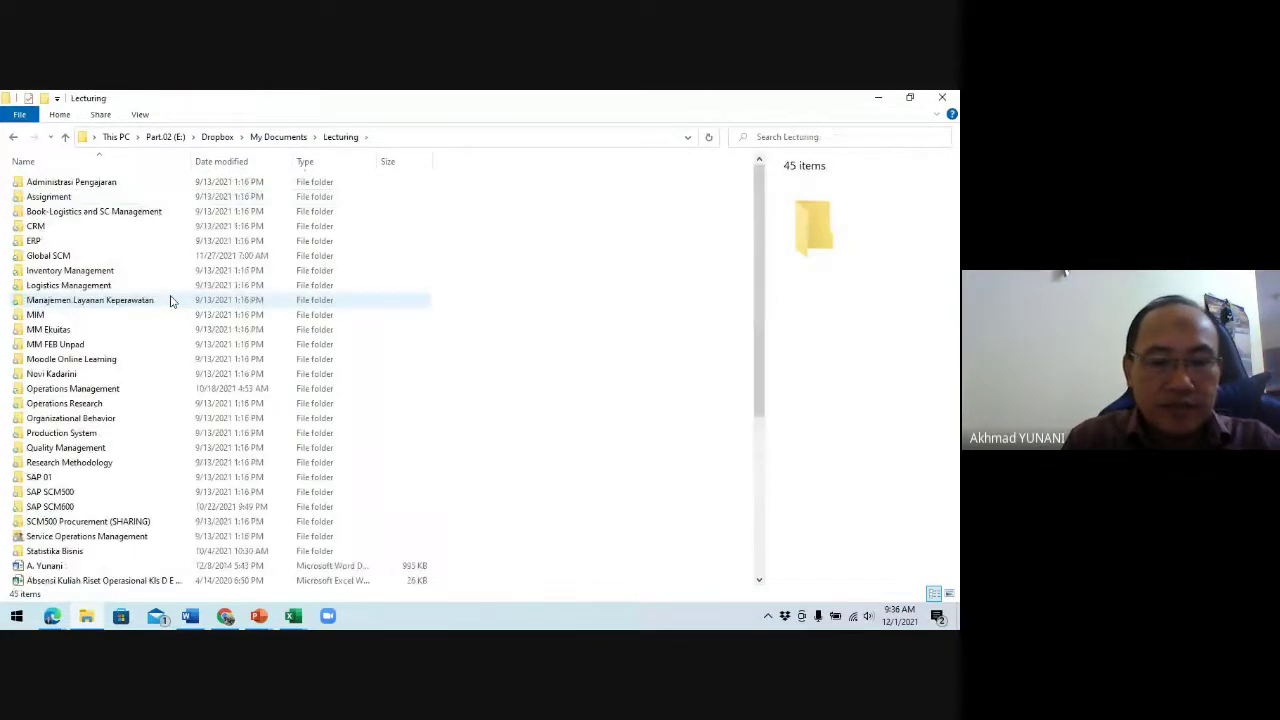
{"action": "type", "text": "glo"}
{"action": "key", "text": "Return"}
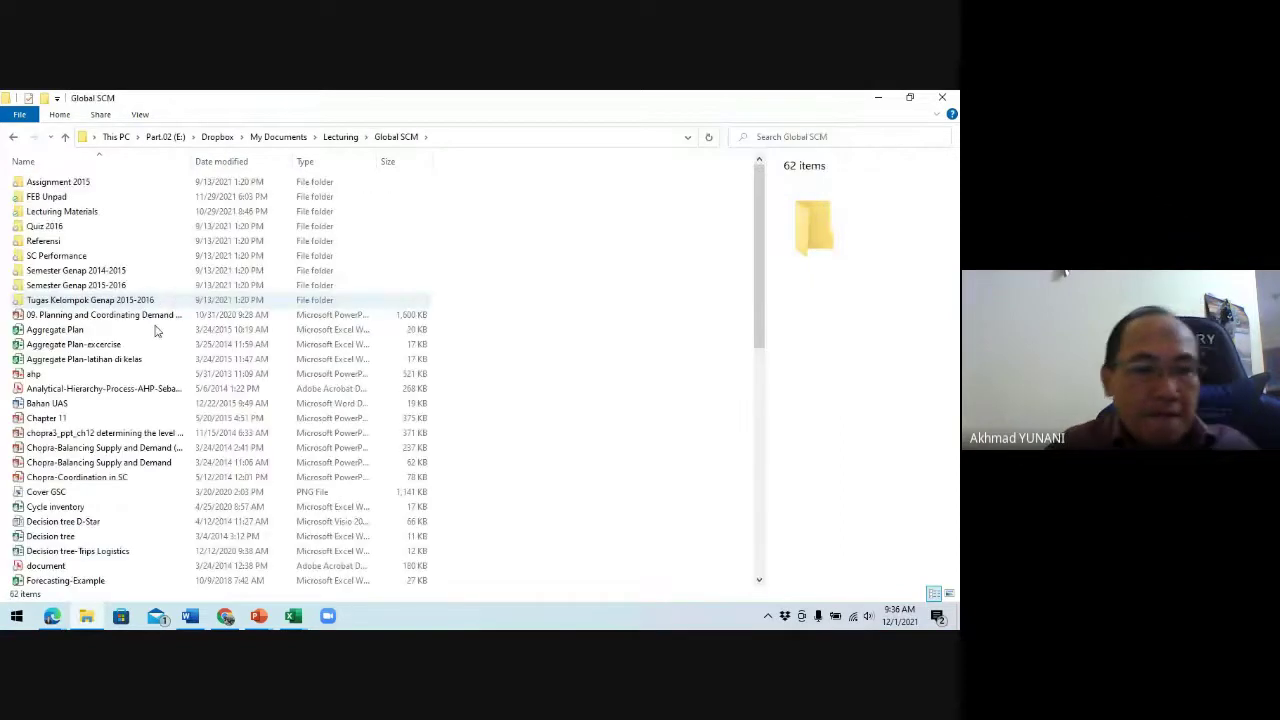
Step: Look through the files in Global SCM and open its FEB Unpad subfolder
{"action": "scroll", "coordinate": [128, 385], "scroll_direction": "down", "scroll_amount": 3}
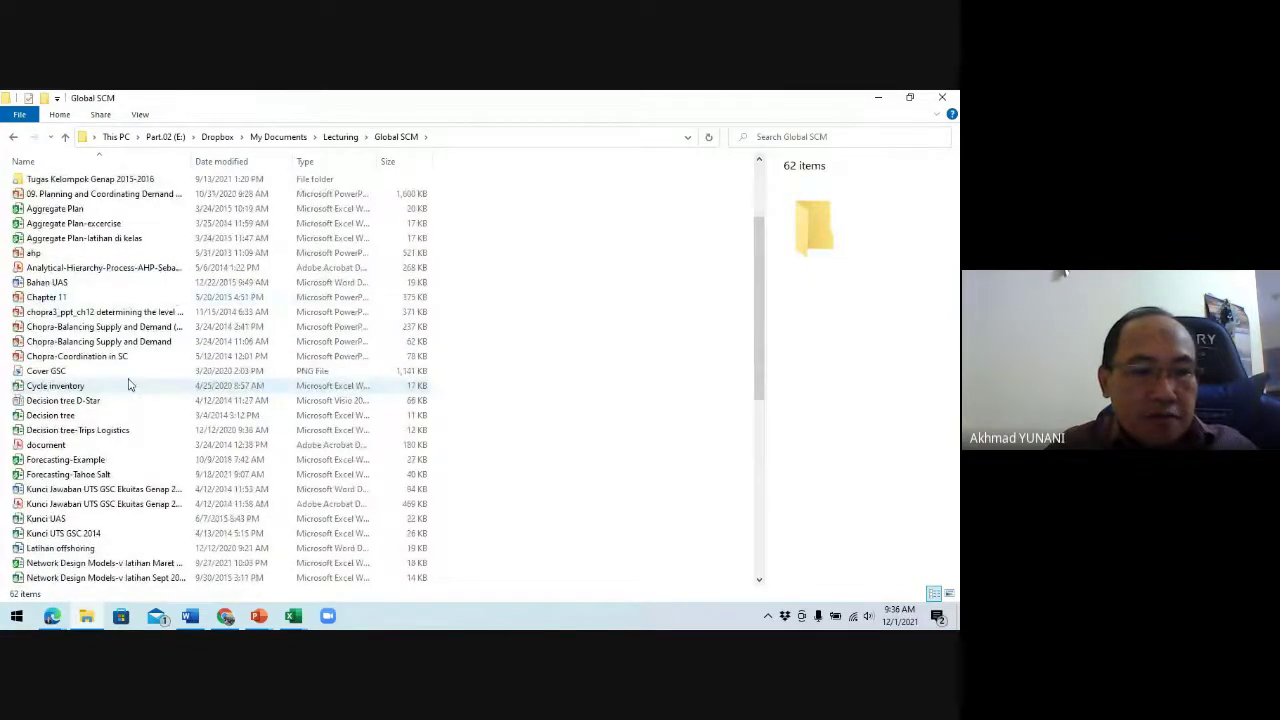
{"action": "scroll", "coordinate": [128, 388], "scroll_direction": "down", "scroll_amount": 2}
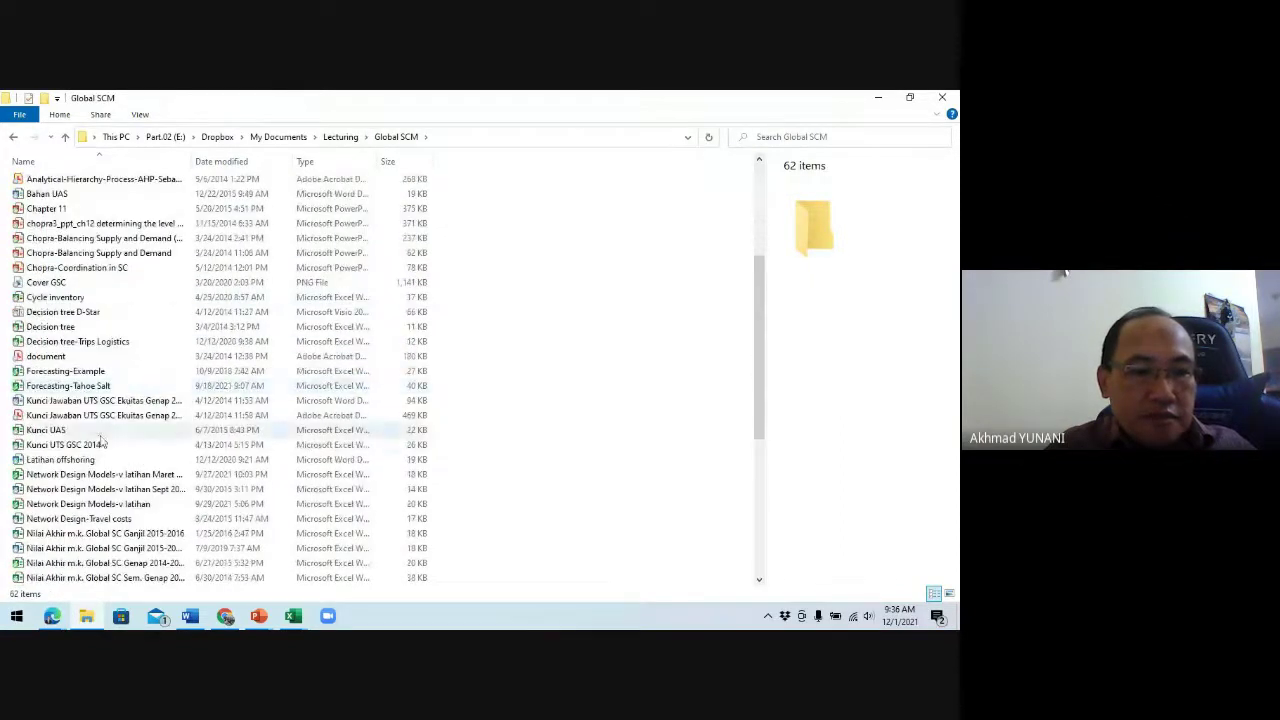
{"action": "scroll", "coordinate": [85, 472], "scroll_direction": "down", "scroll_amount": 2}
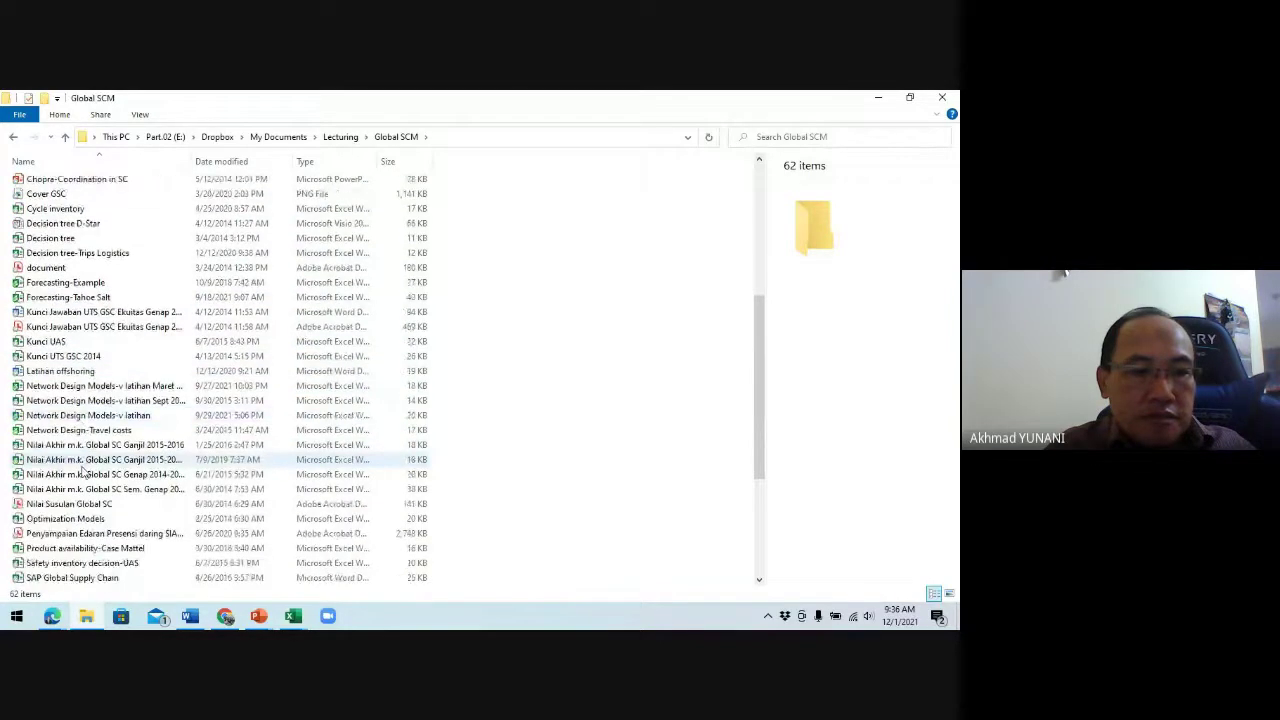
{"action": "scroll", "coordinate": [85, 472], "scroll_direction": "down", "scroll_amount": 3}
{"action": "scroll", "coordinate": [85, 472], "scroll_direction": "up", "scroll_amount": 11}
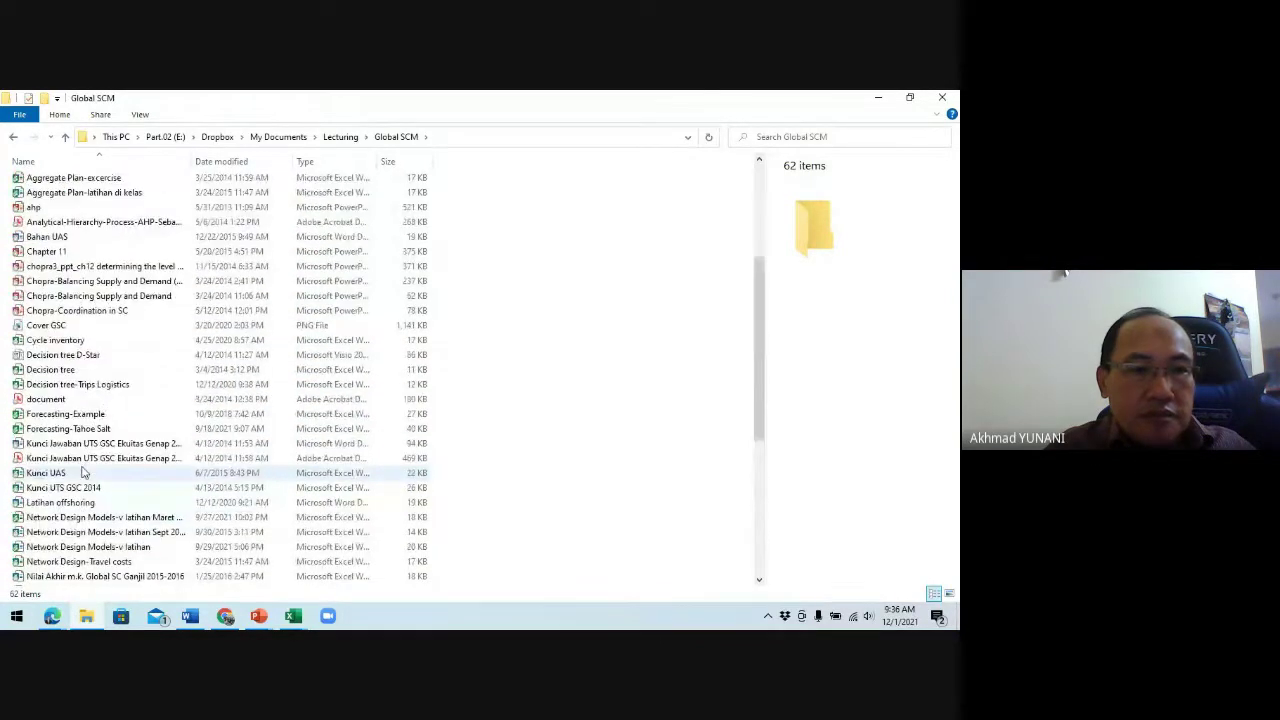
{"action": "left_click", "coordinate": [88, 198]}
{"action": "double_click", "coordinate": [88, 197]}
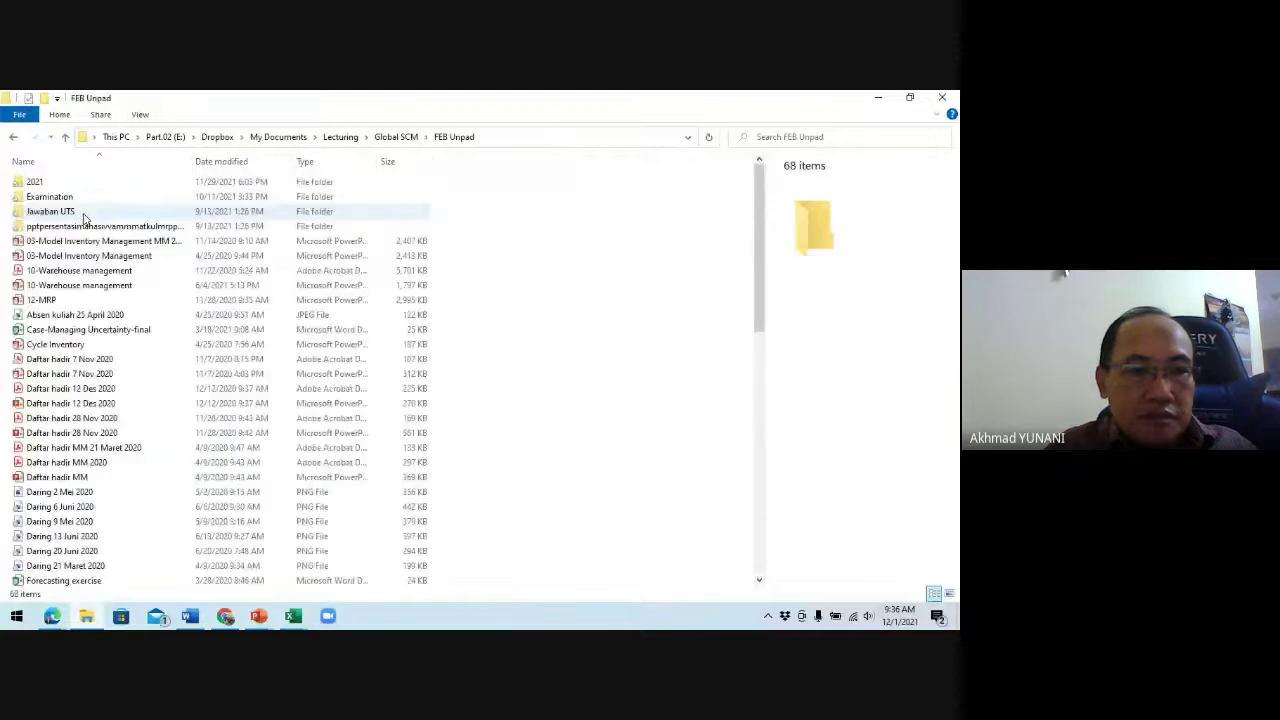
Step: Look through the FEB Unpad files and open the 2021 subfolder
{"action": "scroll", "coordinate": [80, 403], "scroll_direction": "down", "scroll_amount": 5}
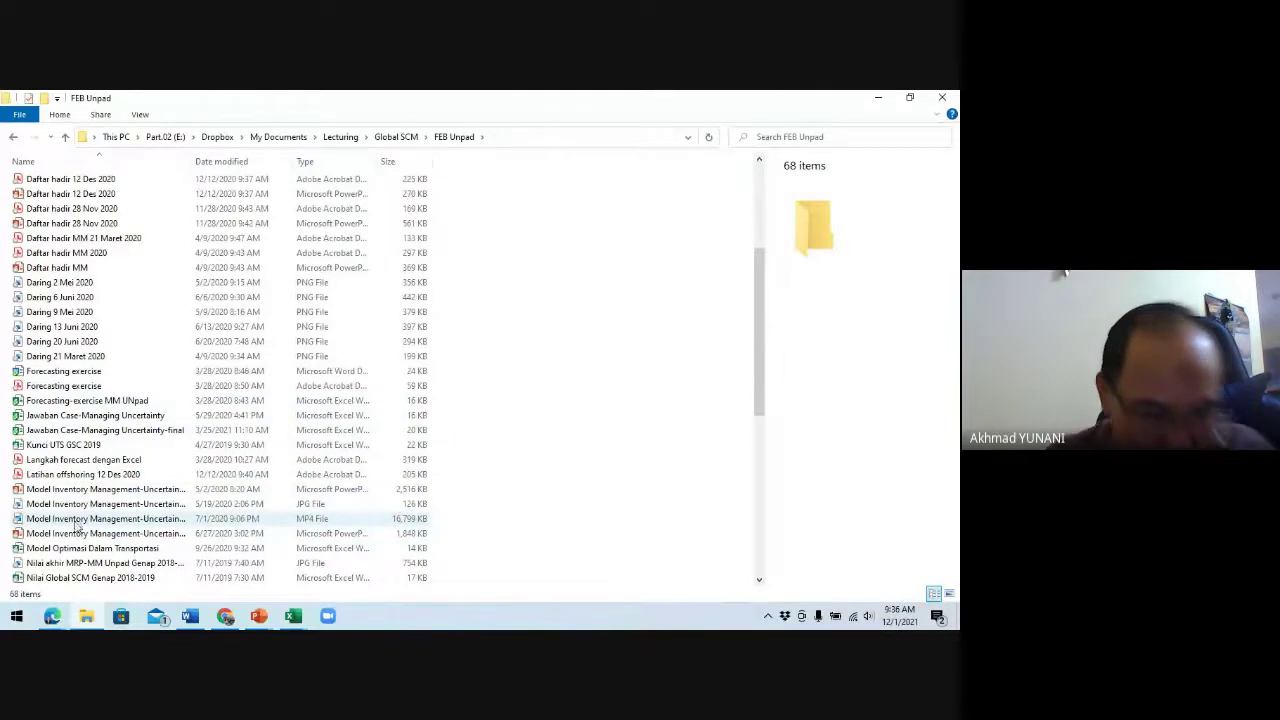
{"action": "scroll", "coordinate": [77, 540], "scroll_direction": "down", "scroll_amount": 3}
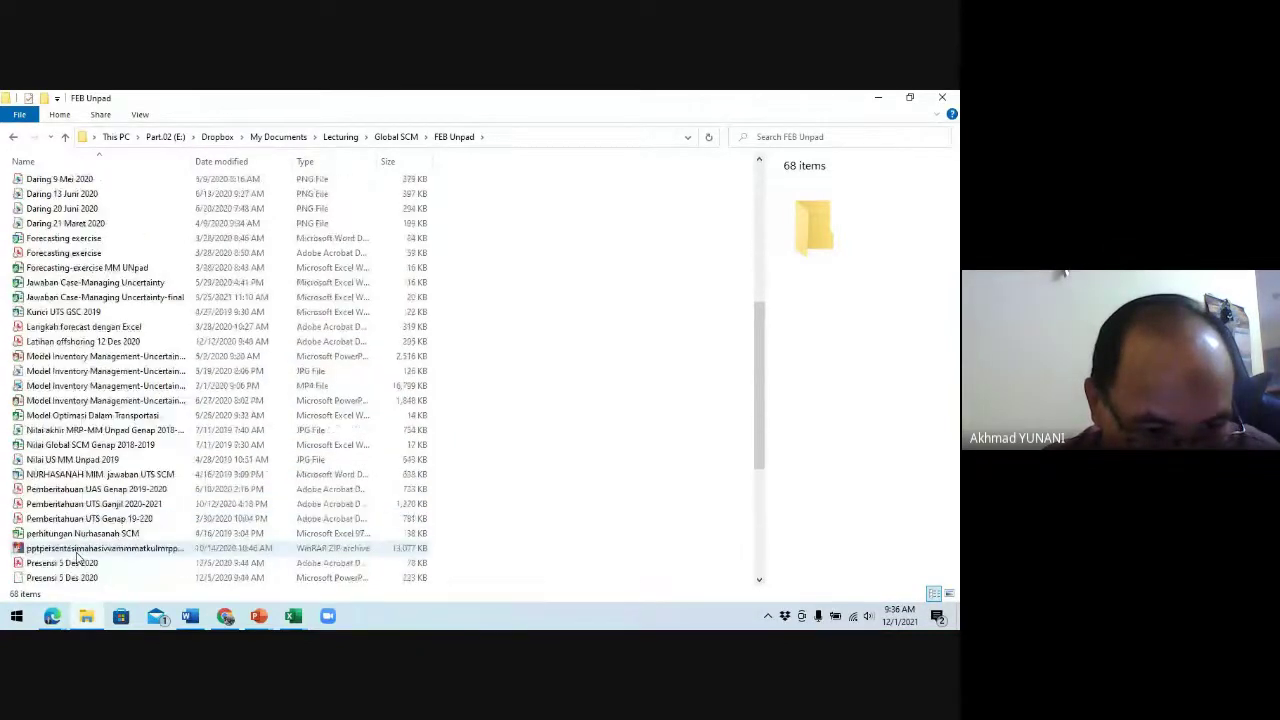
{"action": "scroll", "coordinate": [77, 557], "scroll_direction": "down", "scroll_amount": 2}
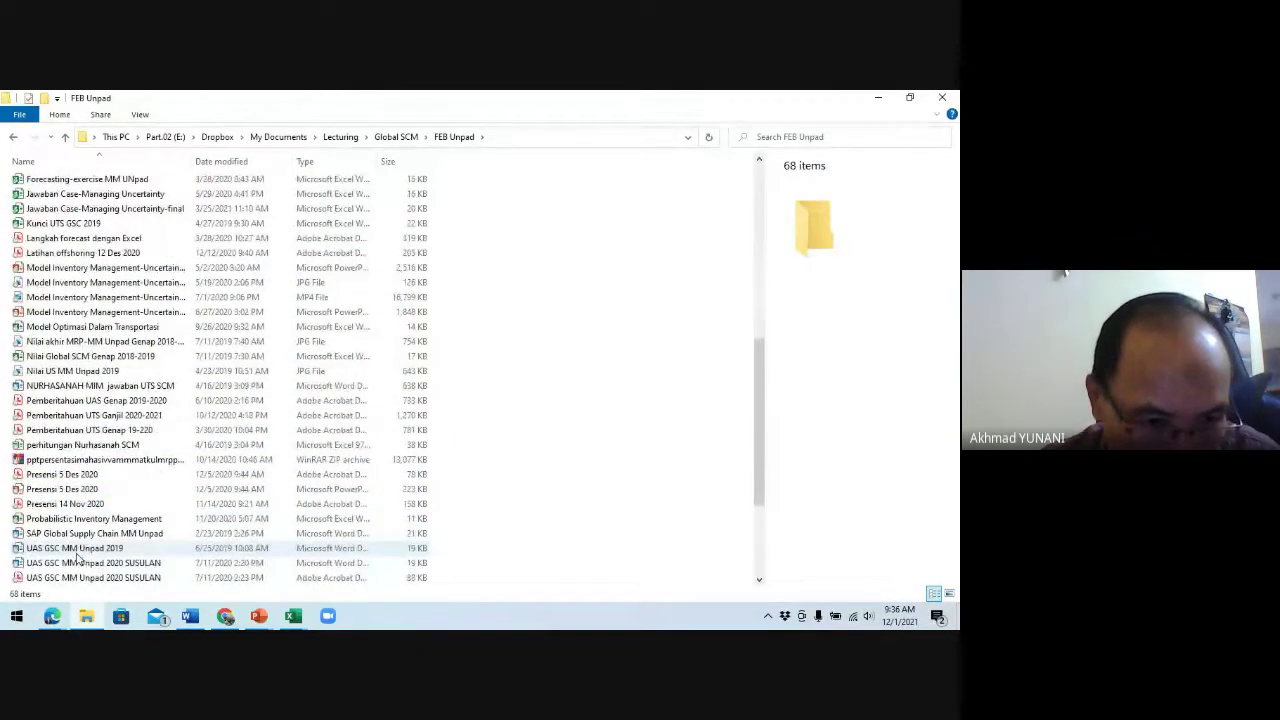
{"action": "scroll", "coordinate": [87, 540], "scroll_direction": "up", "scroll_amount": 5}
{"action": "left_click", "coordinate": [392, 137]}
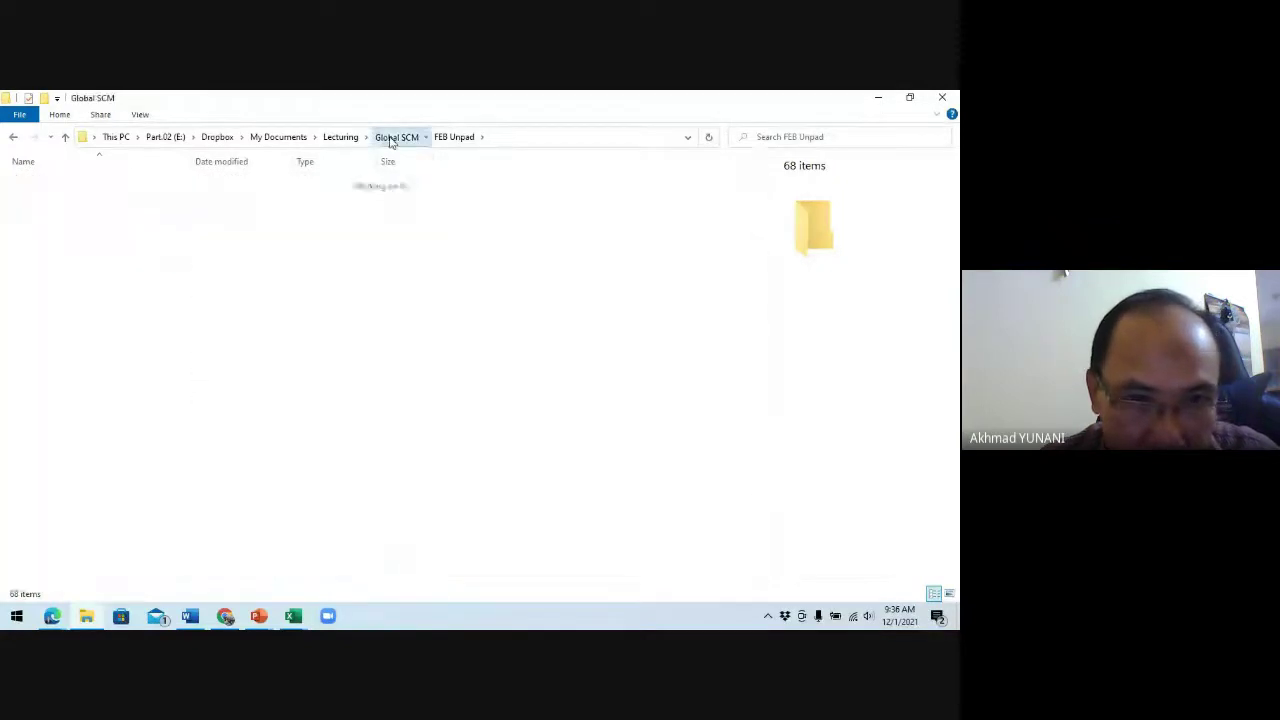
{"action": "double_click", "coordinate": [119, 197]}
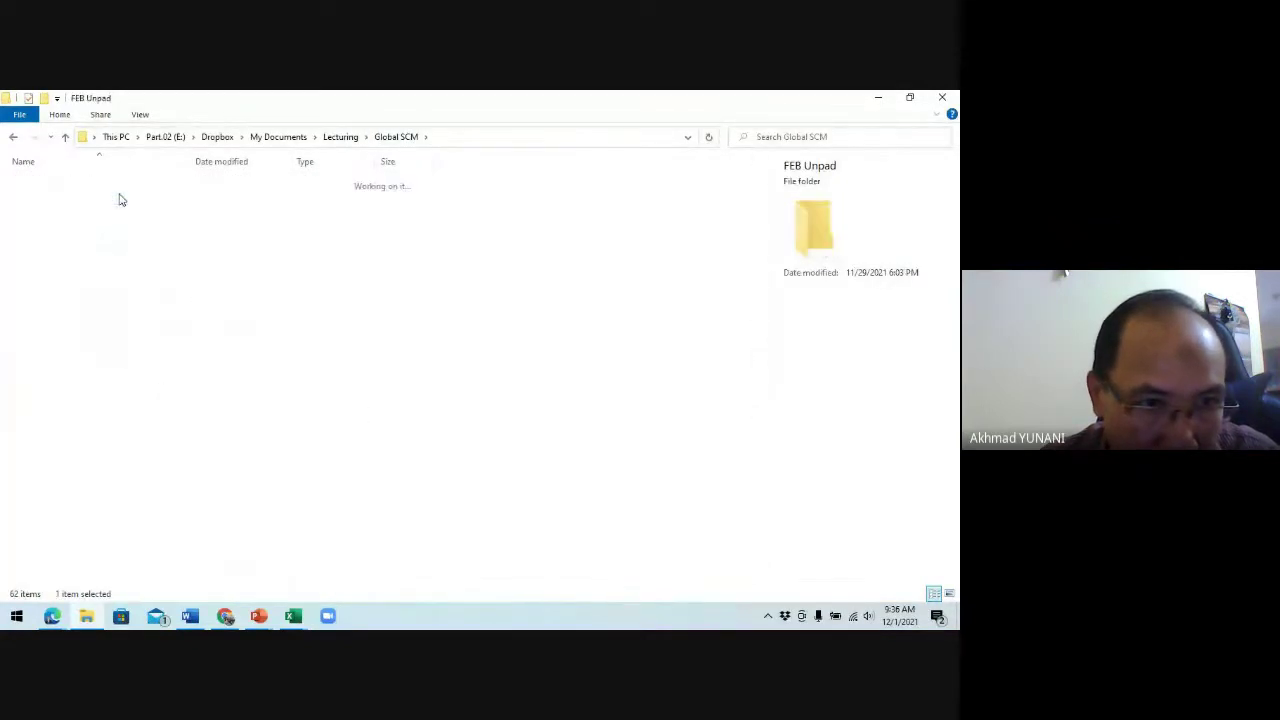
{"action": "double_click", "coordinate": [106, 181]}
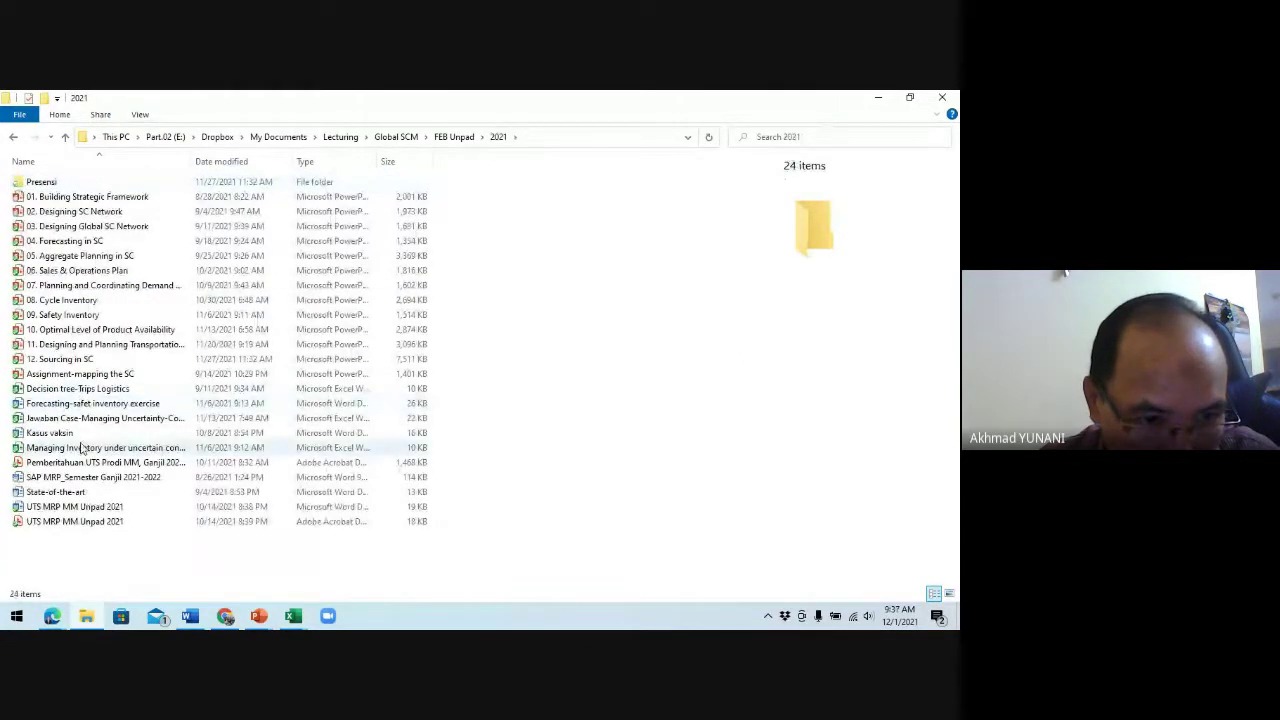
Step: Open the Managing Inventory workbook from the 2021 folder, check its contents and close it
{"action": "left_click", "coordinate": [103, 454]}
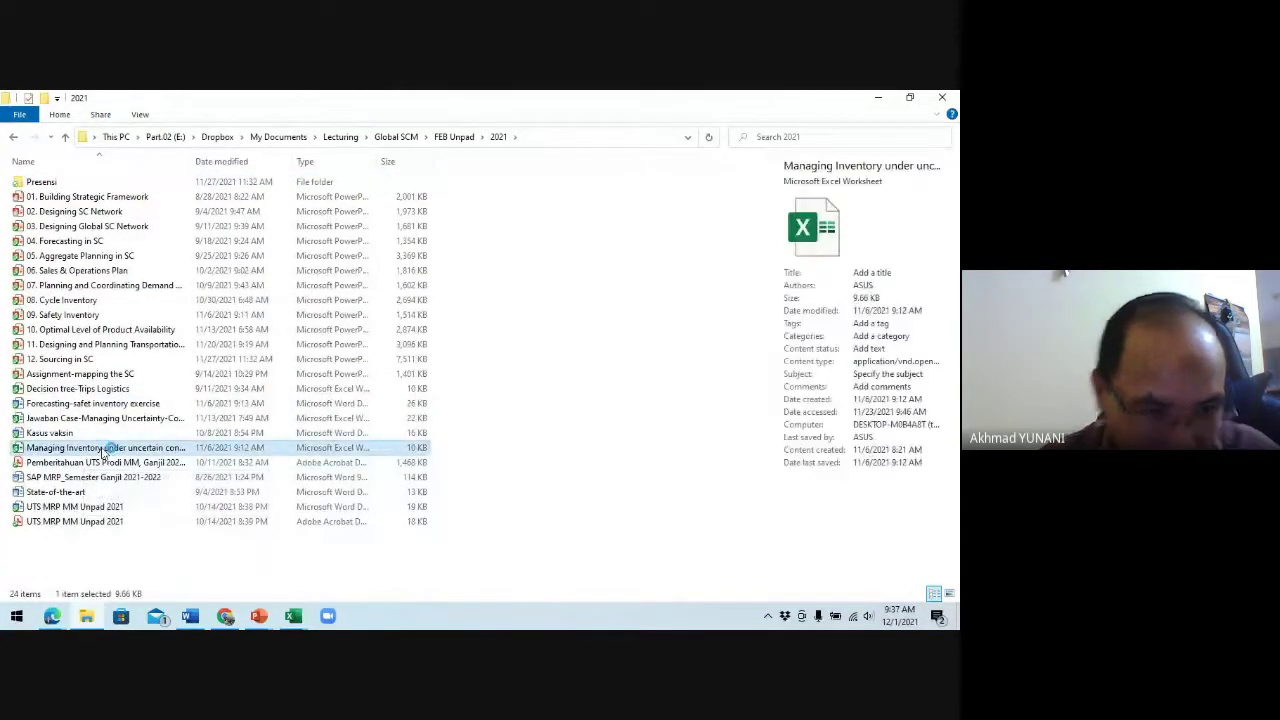
{"action": "double_click", "coordinate": [103, 452]}
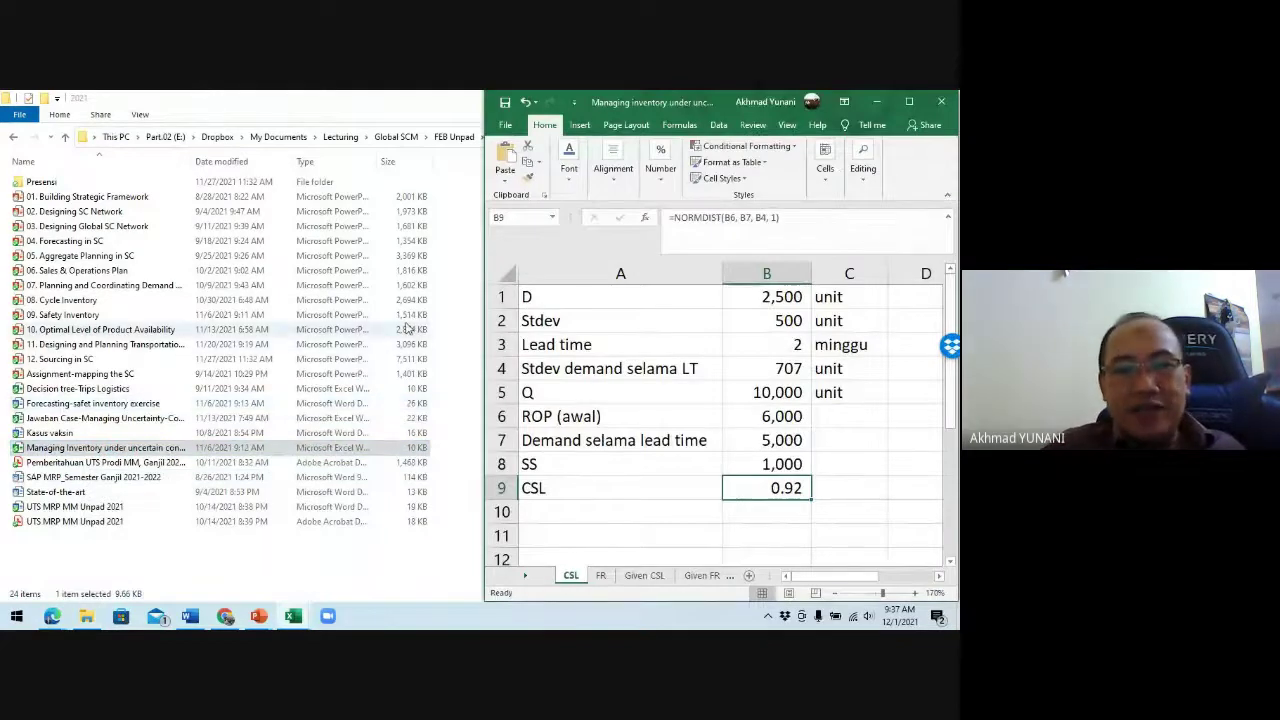
{"action": "key", "text": "alt+Tab"}
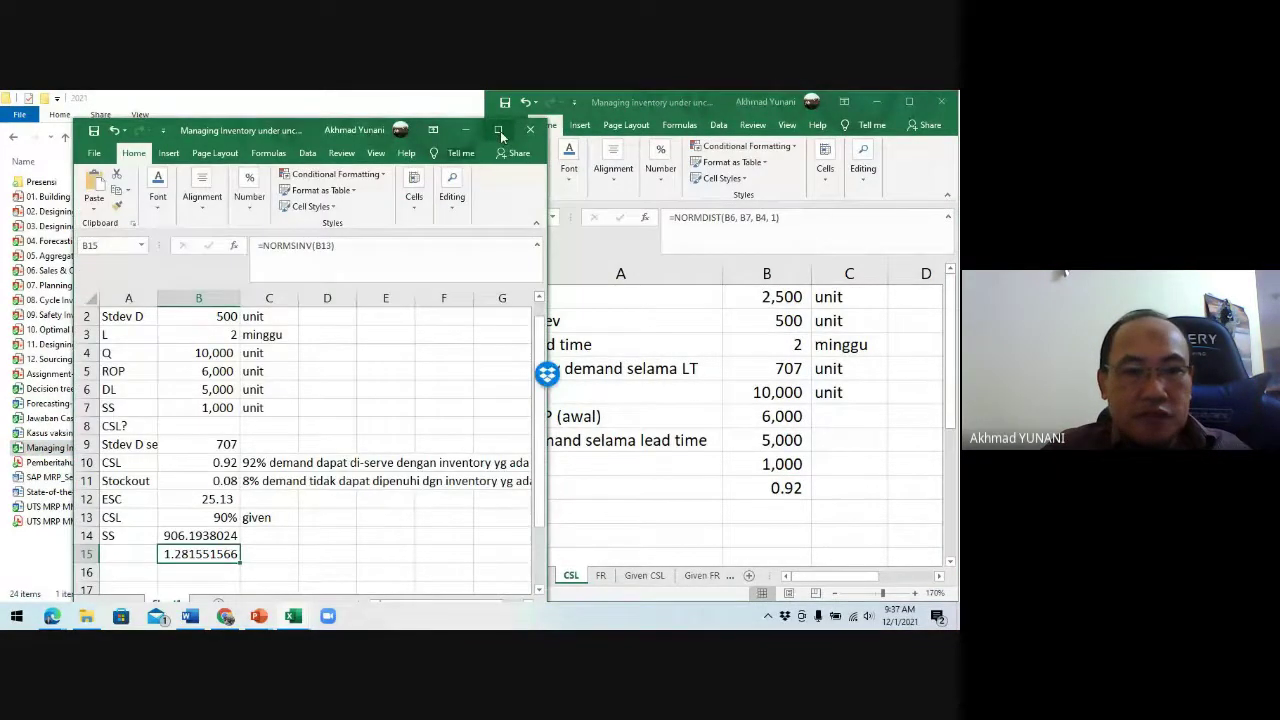
{"action": "left_click", "coordinate": [530, 130]}
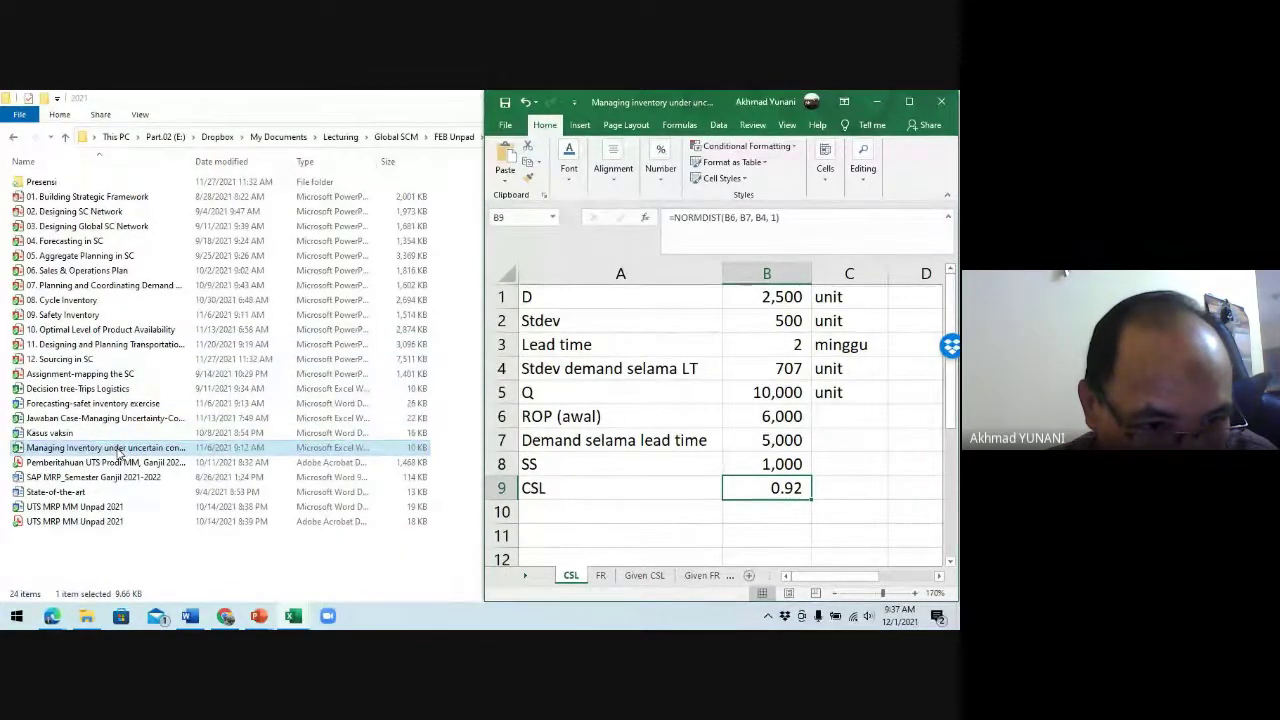
Step: Open the Forecasting-safet inventory exercise document in Word and close its Navigation pane
{"action": "double_click", "coordinate": [137, 404]}
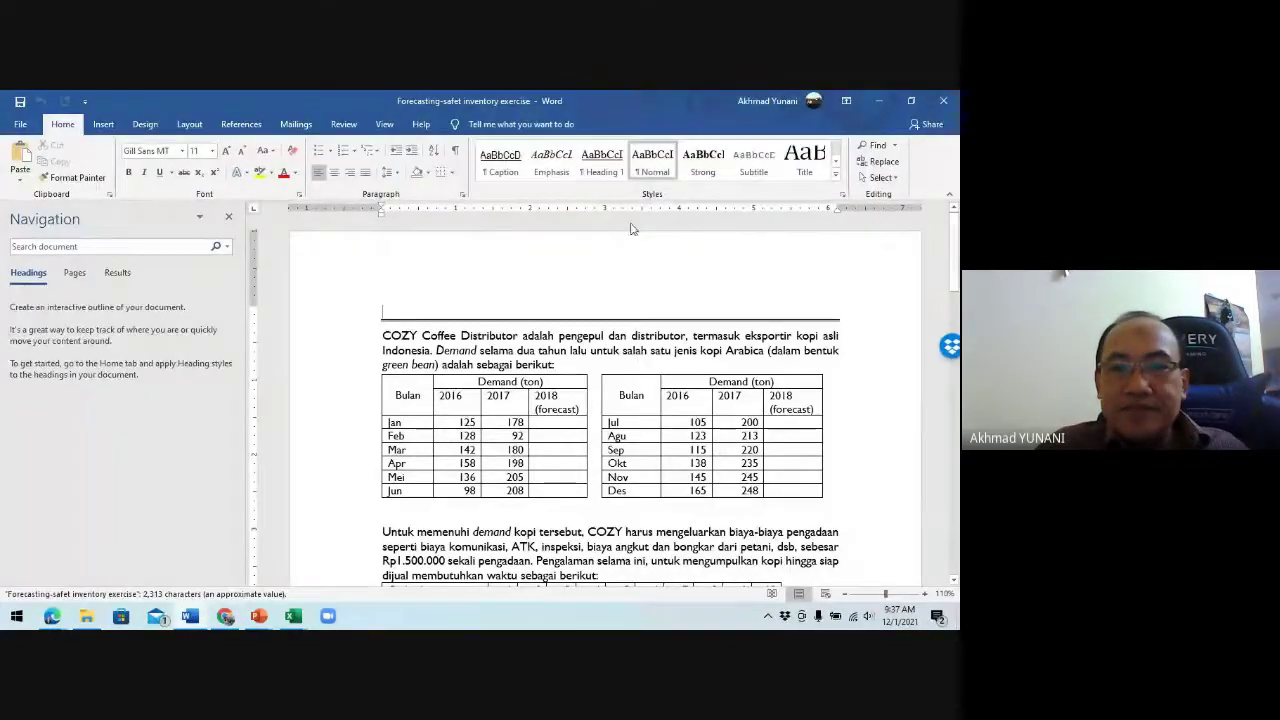
{"action": "left_click", "coordinate": [228, 217]}
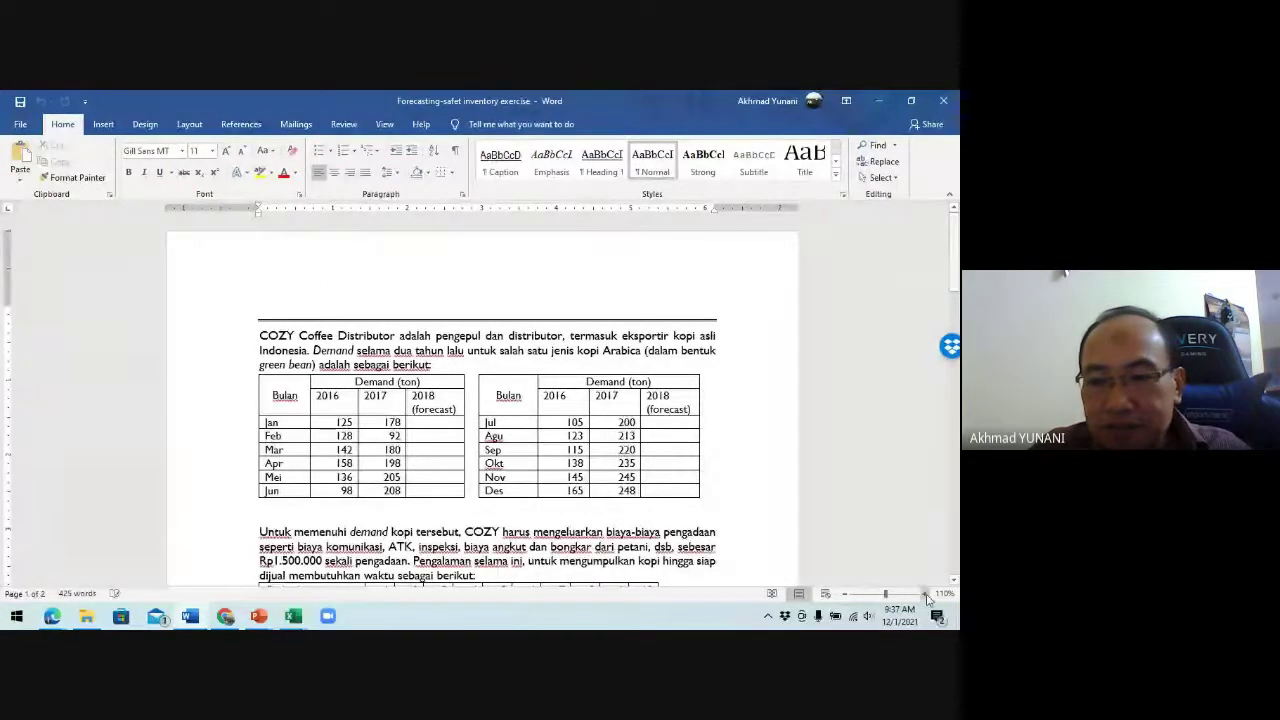
Step: Read the coffee exercise down to the order lead-time table, select that table and enlarge the document view to 160%
{"action": "left_click", "coordinate": [924, 594]}
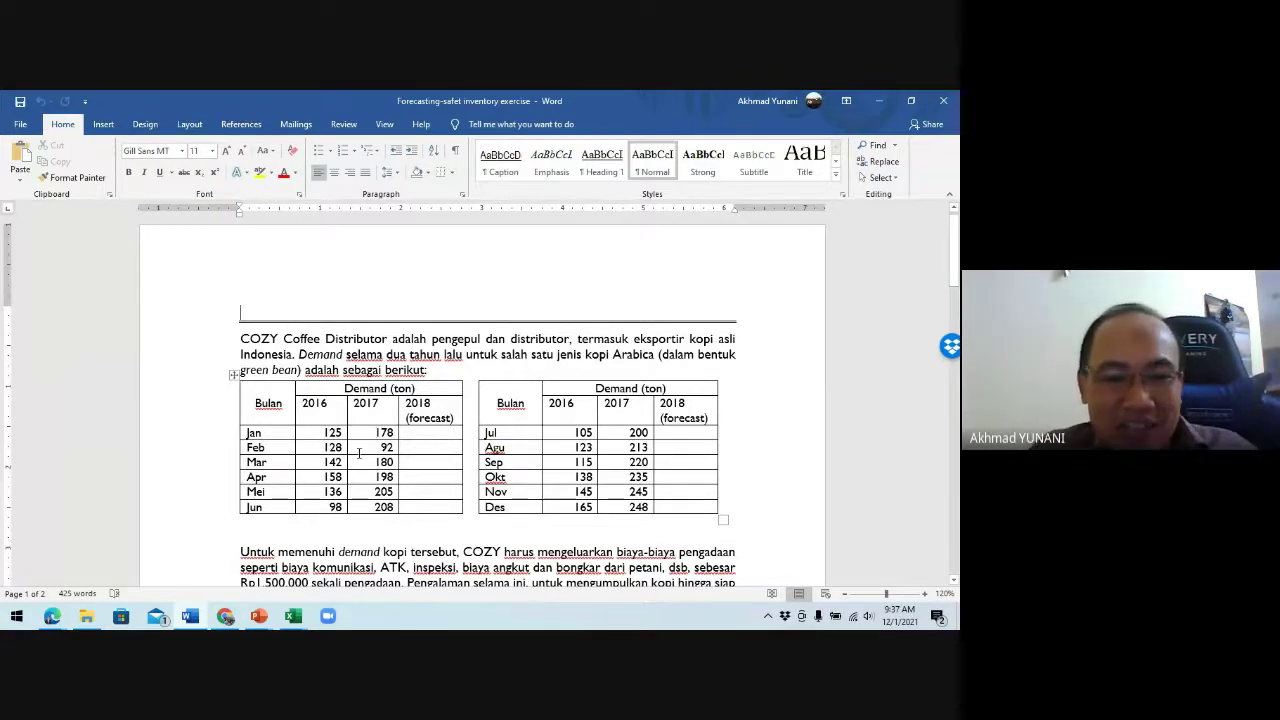
{"action": "scroll", "coordinate": [358, 453], "scroll_direction": "down", "scroll_amount": 3}
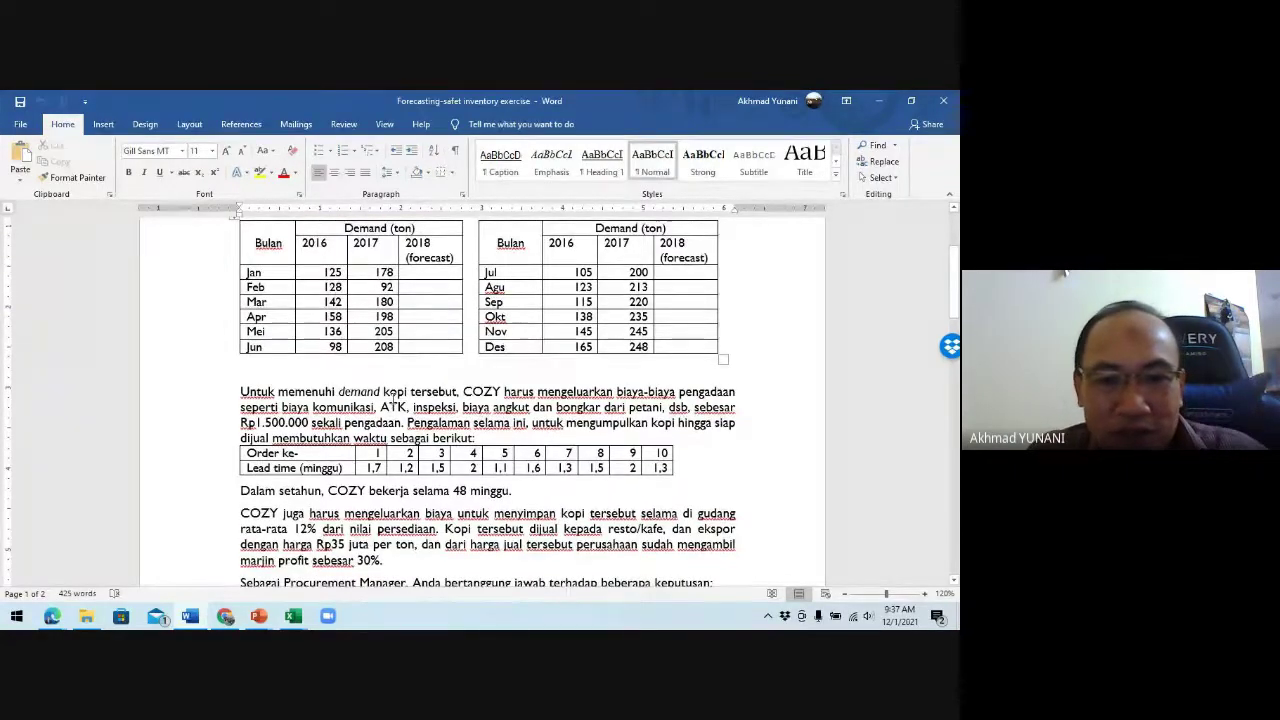
{"action": "scroll", "coordinate": [487, 388], "scroll_direction": "down", "scroll_amount": 1}
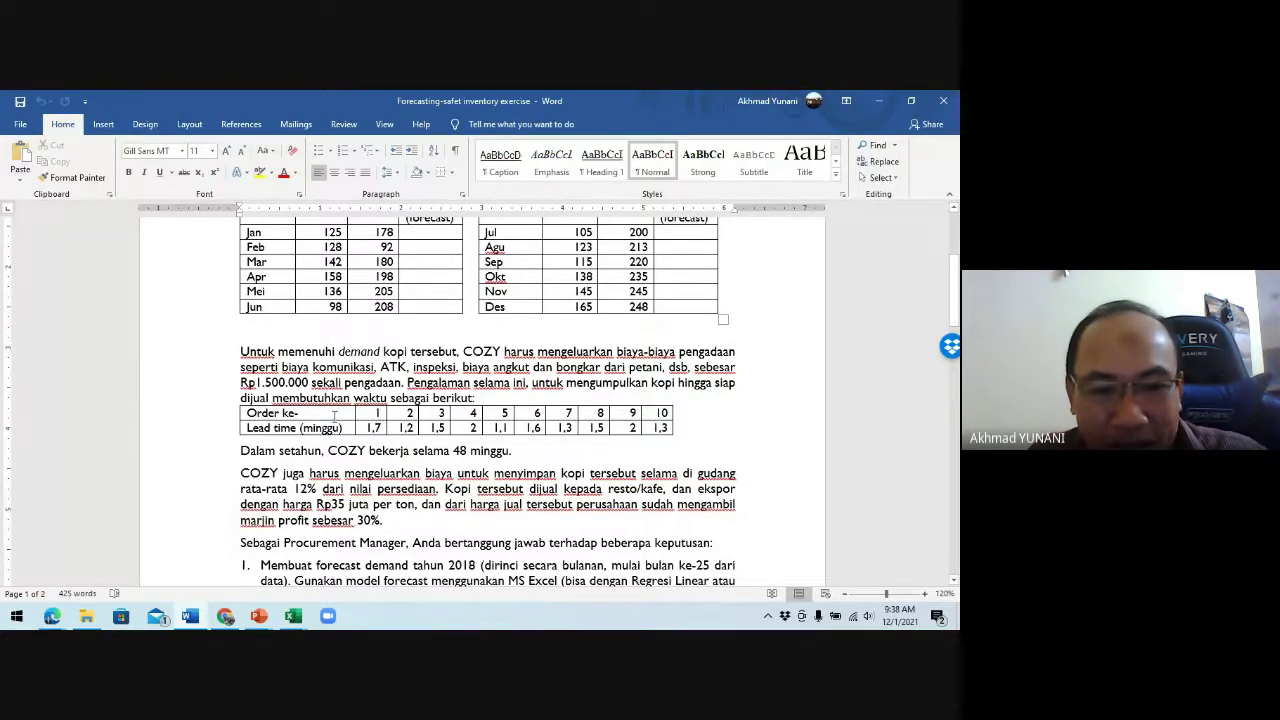
{"action": "left_click_drag", "start_coordinate": [334, 416], "coordinate": [664, 419]}
{"action": "left_click", "coordinate": [925, 594]}
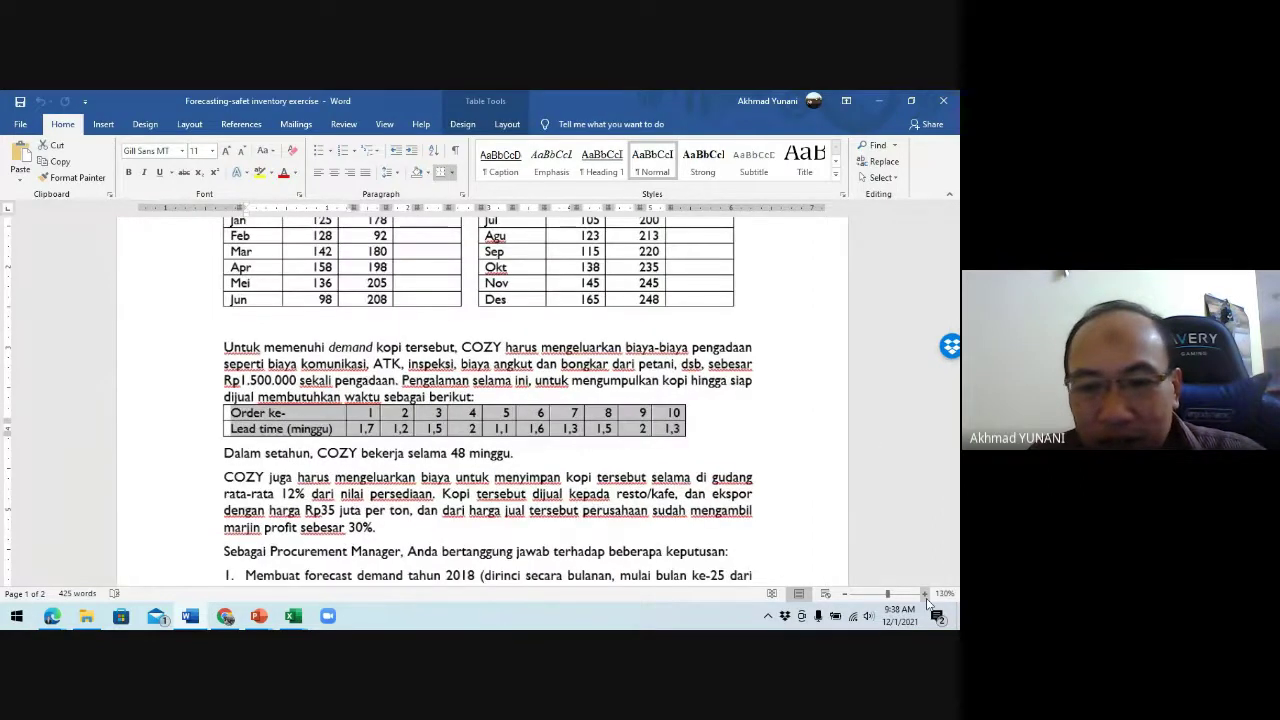
{"action": "left_click", "coordinate": [925, 594]}
{"action": "left_click", "coordinate": [925, 594]}
{"action": "left_click", "coordinate": [925, 594]}
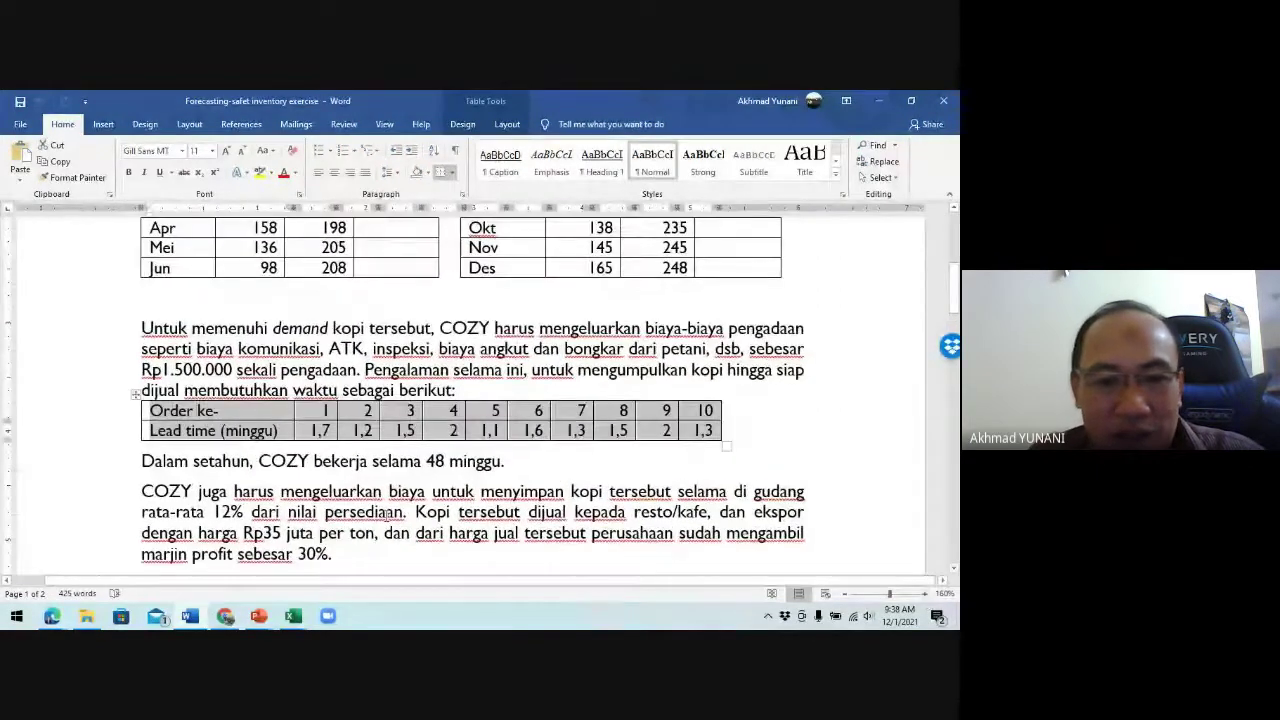
Step: Highlight the order lead-time table once more and review the monthly demand tables and the Procurement Manager decisions
{"action": "left_click", "coordinate": [240, 442]}
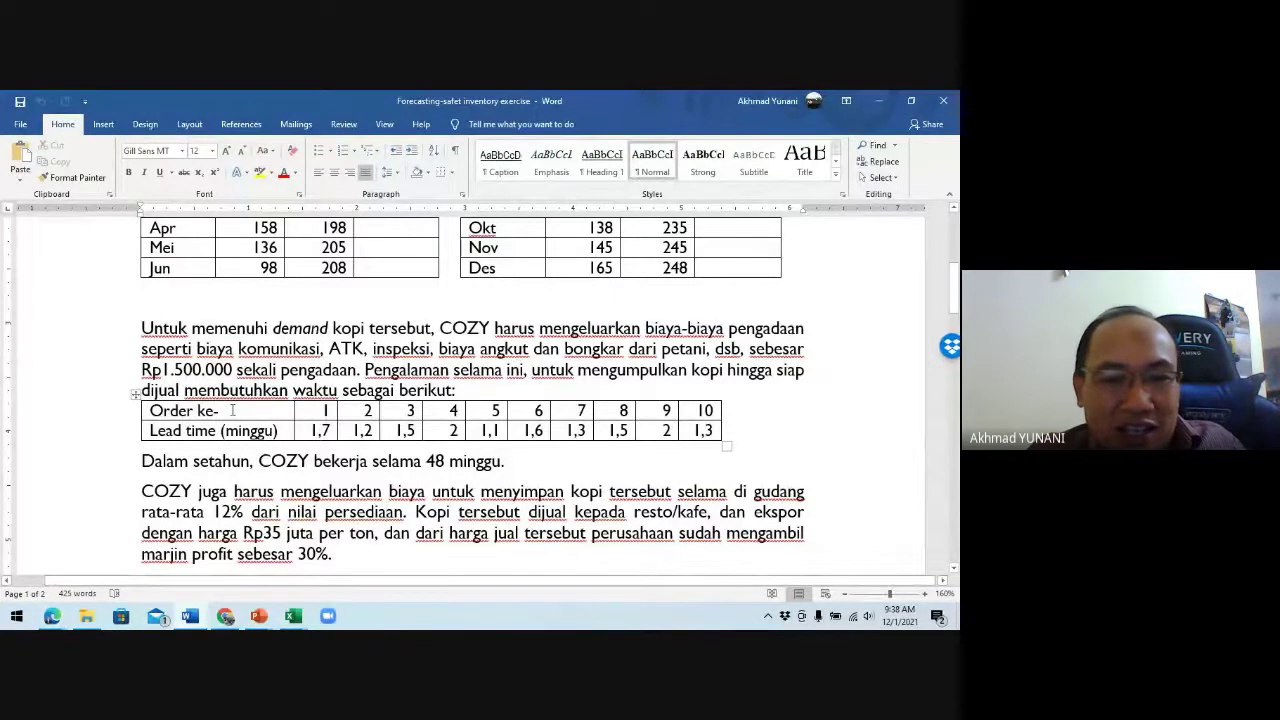
{"action": "left_click_drag", "start_coordinate": [232, 410], "coordinate": [707, 430]}
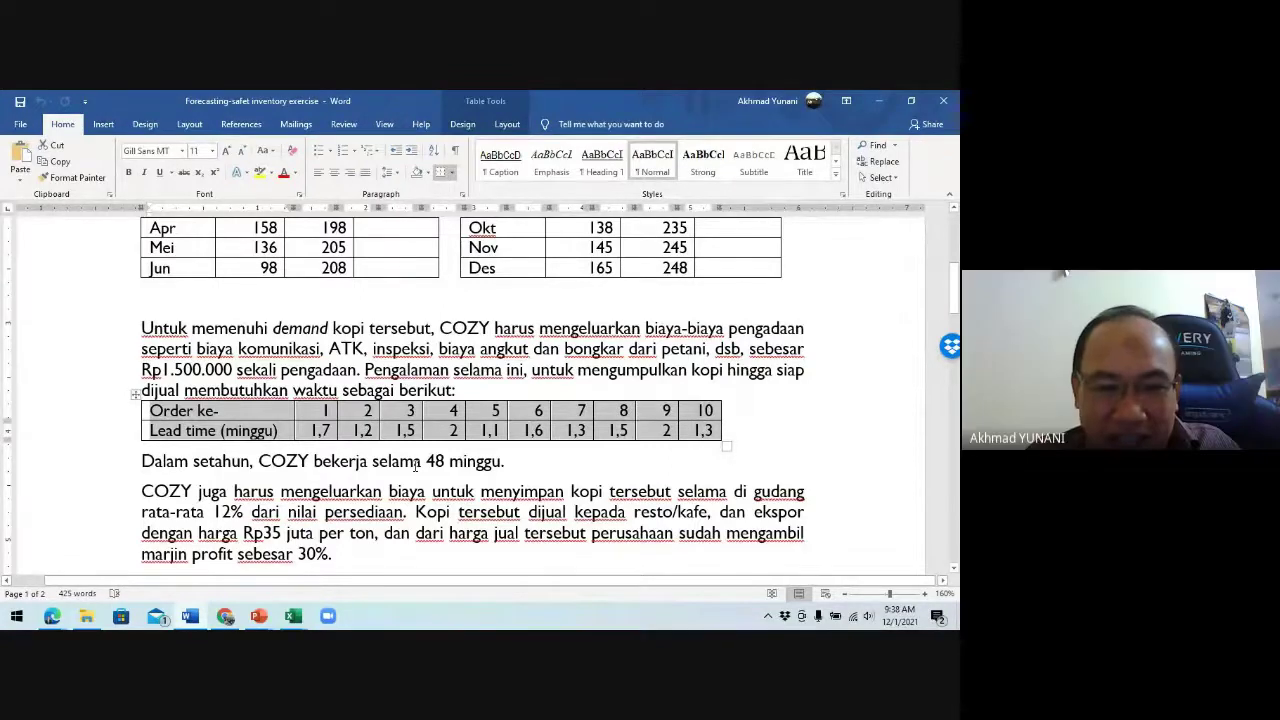
{"action": "scroll", "coordinate": [415, 465], "scroll_direction": "down", "scroll_amount": 1}
{"action": "scroll", "coordinate": [415, 465], "scroll_direction": "up", "scroll_amount": 3}
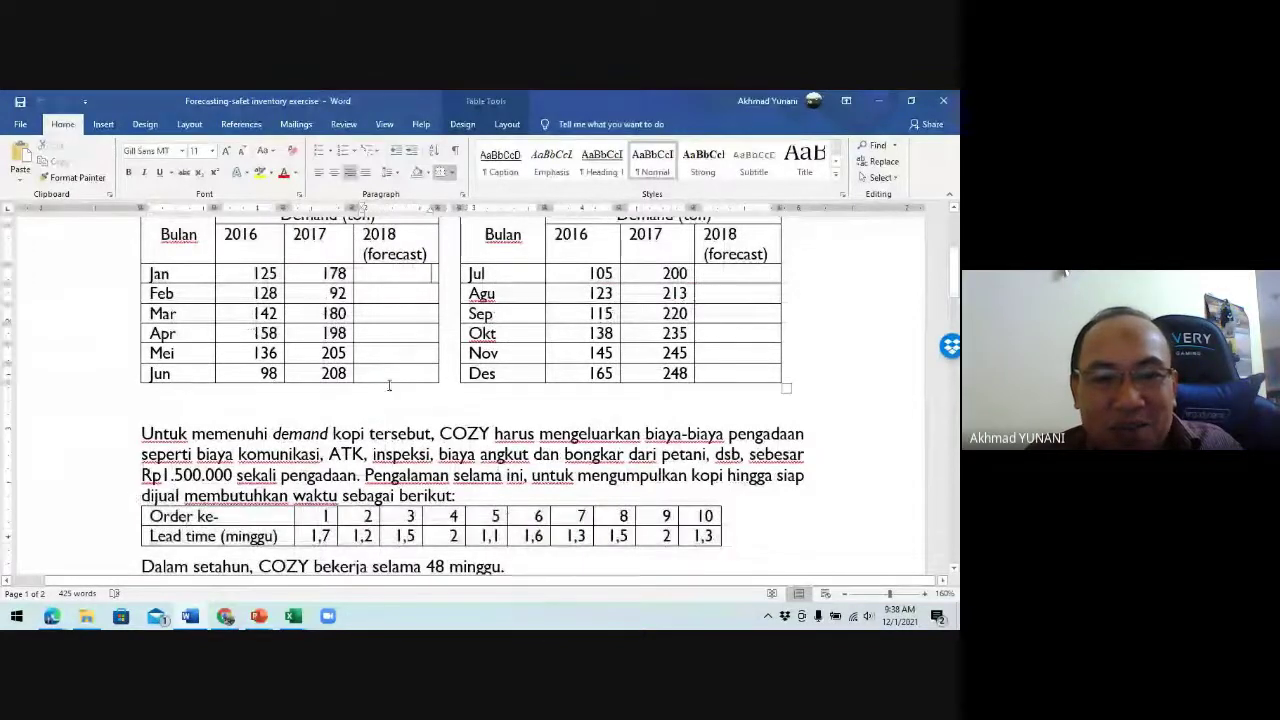
{"action": "scroll", "coordinate": [389, 383], "scroll_direction": "down", "scroll_amount": 2}
{"action": "left_click", "coordinate": [391, 432]}
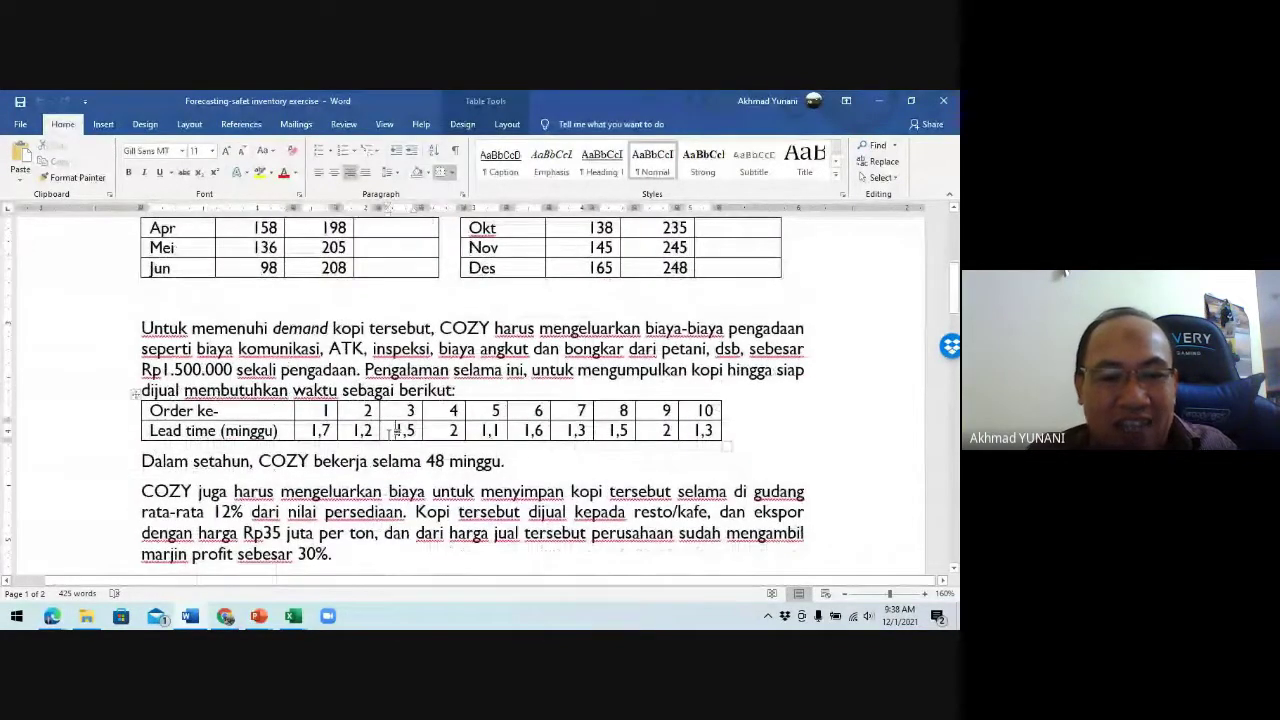
{"action": "scroll", "coordinate": [390, 433], "scroll_direction": "down", "scroll_amount": 4}
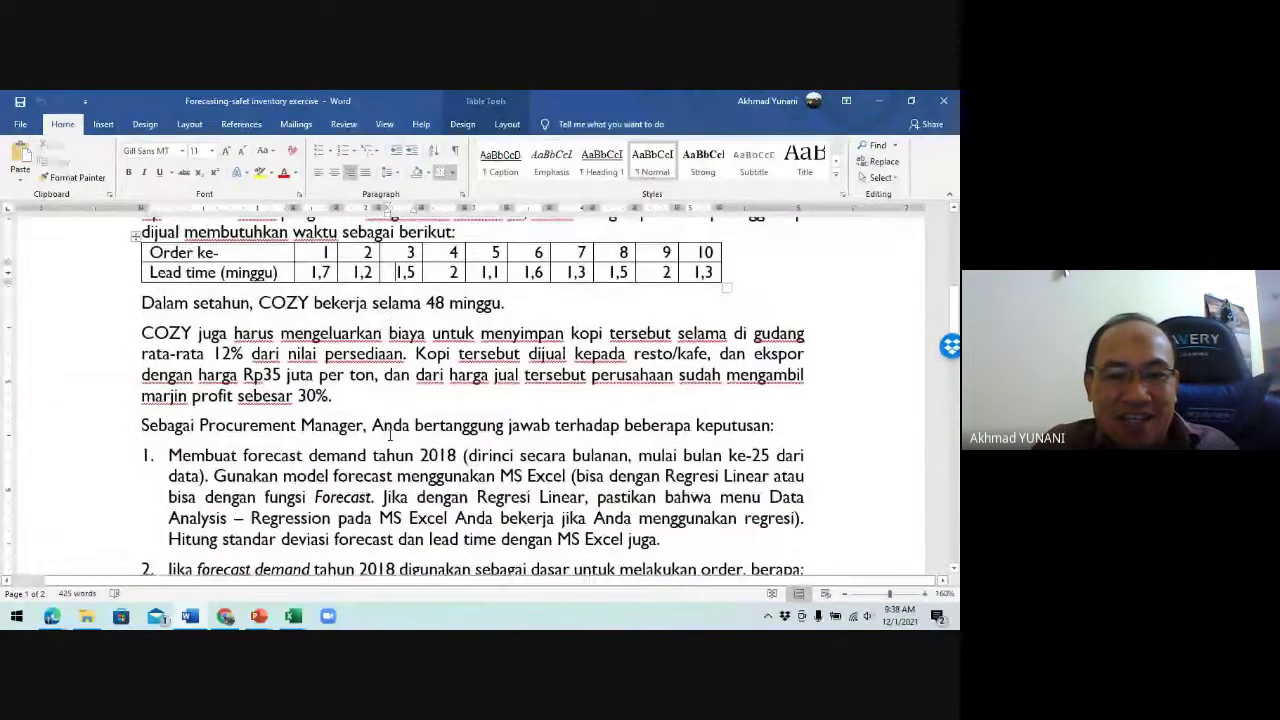
{"action": "scroll", "coordinate": [390, 433], "scroll_direction": "up", "scroll_amount": 4}
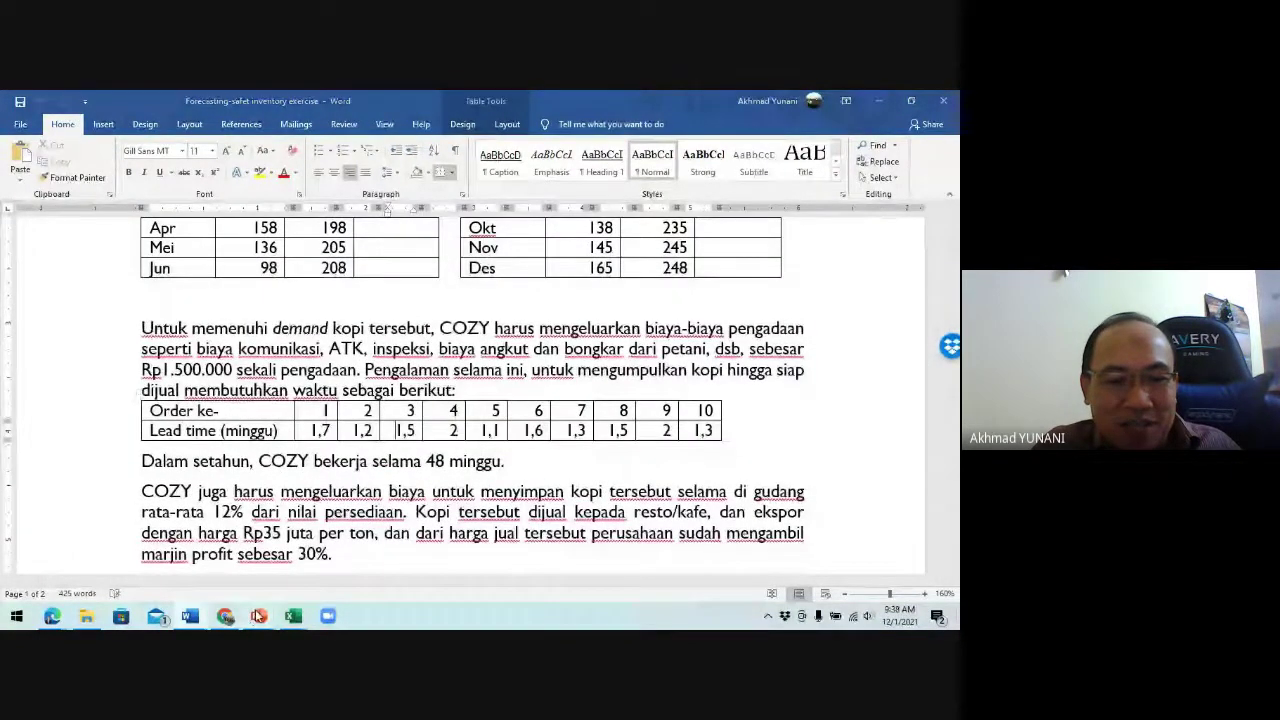
Step: Switch to the Safety Inventory presentation in PowerPoint, maximize it, present from the Estimasi CSL slide and advance to the Fill Rate slide
{"action": "mouse_move", "coordinate": [258, 616]}
{"action": "left_click", "coordinate": [118, 575]}
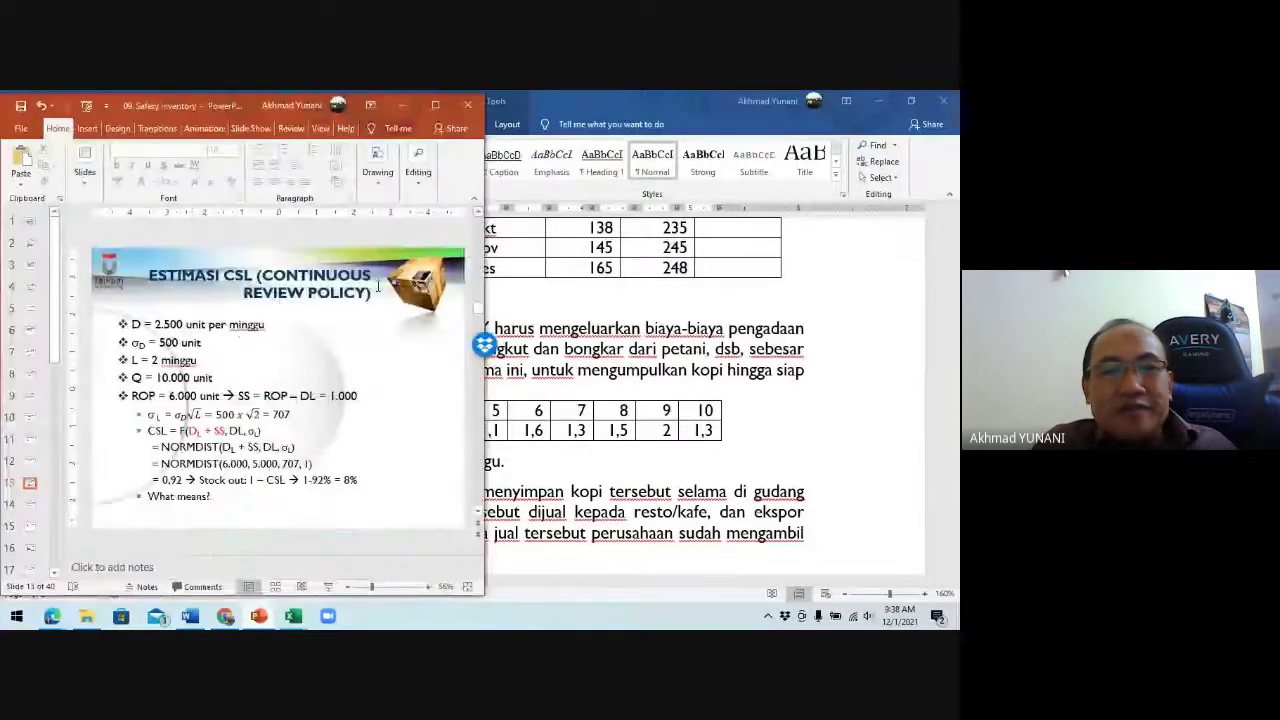
{"action": "left_click", "coordinate": [435, 105]}
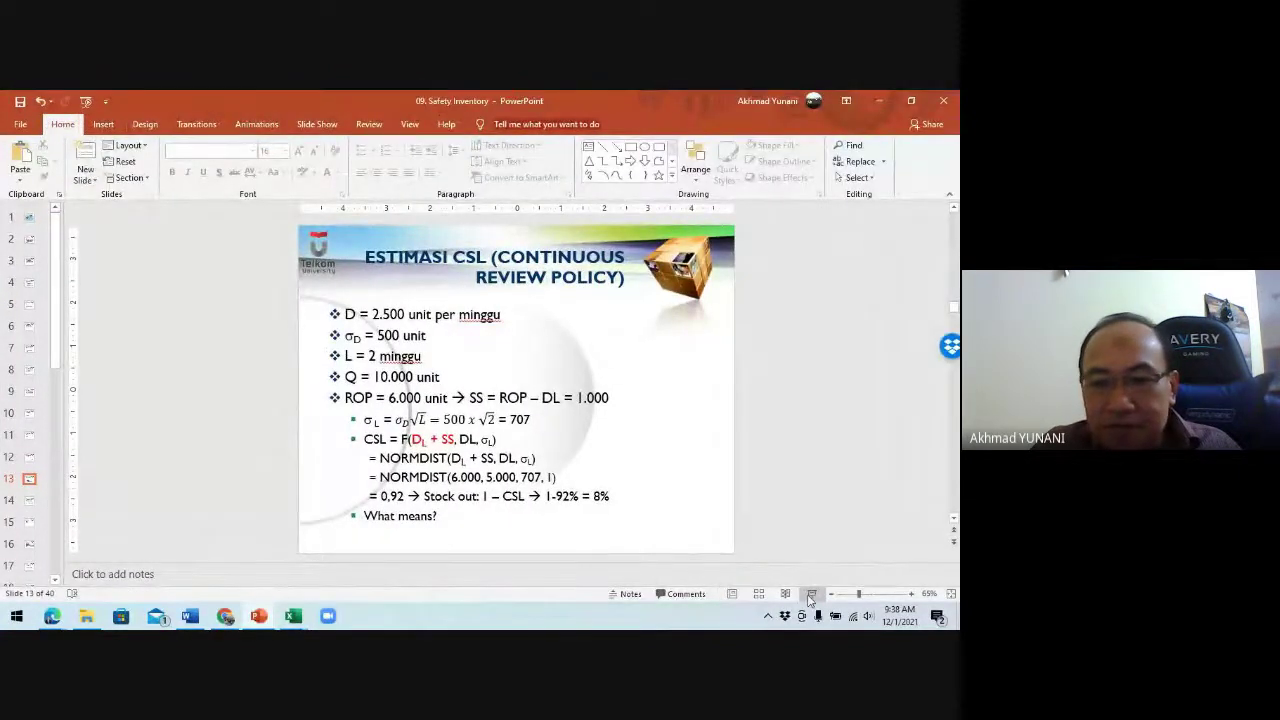
{"action": "key", "text": "shift+F5"}
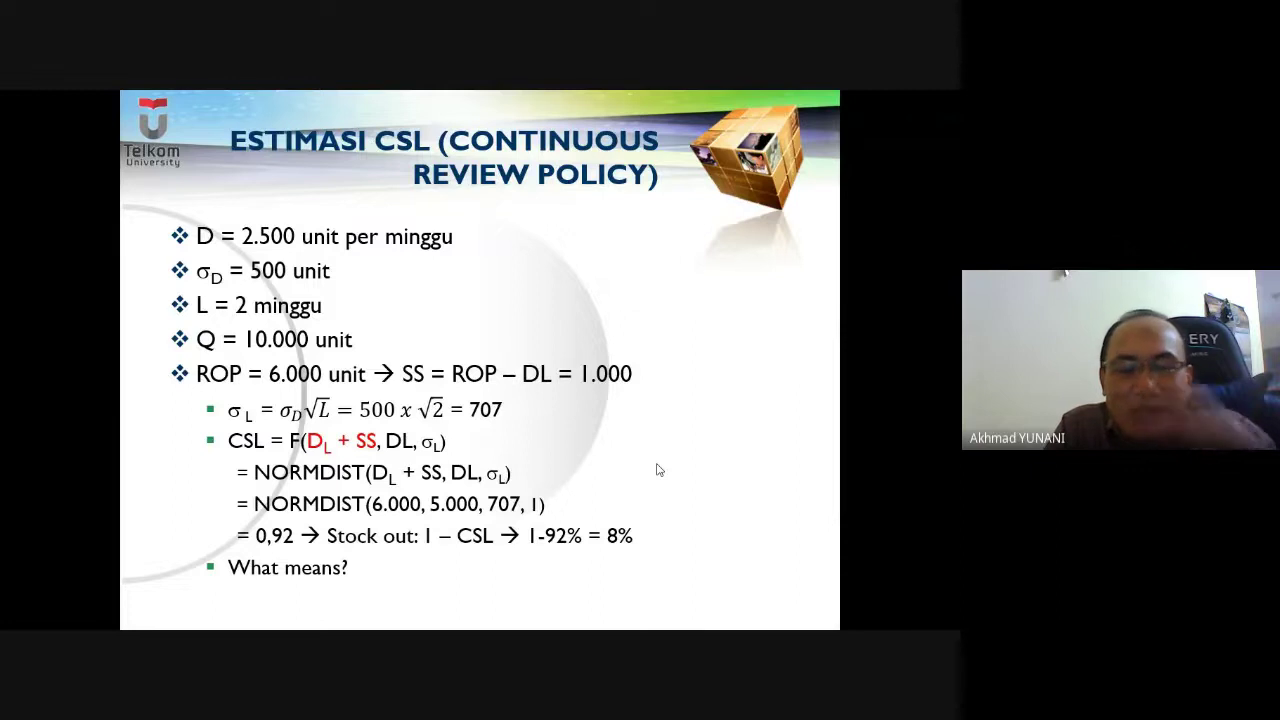
{"action": "key", "text": "Right"}
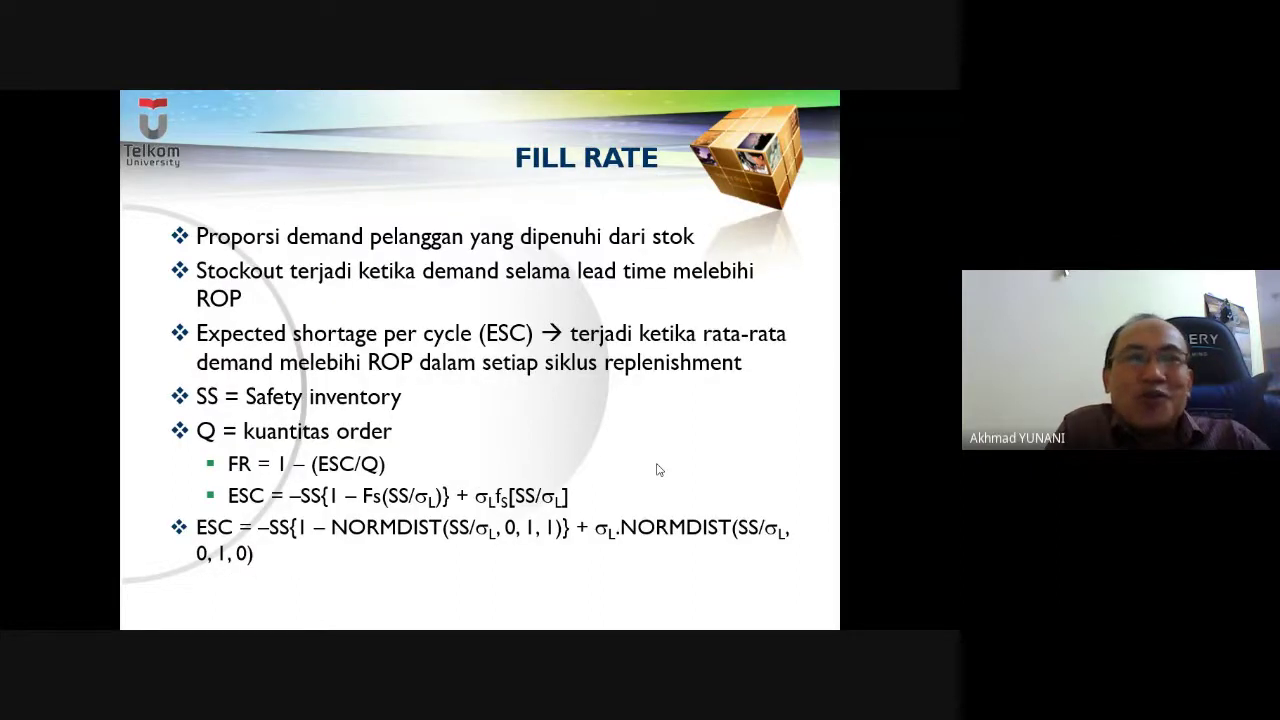
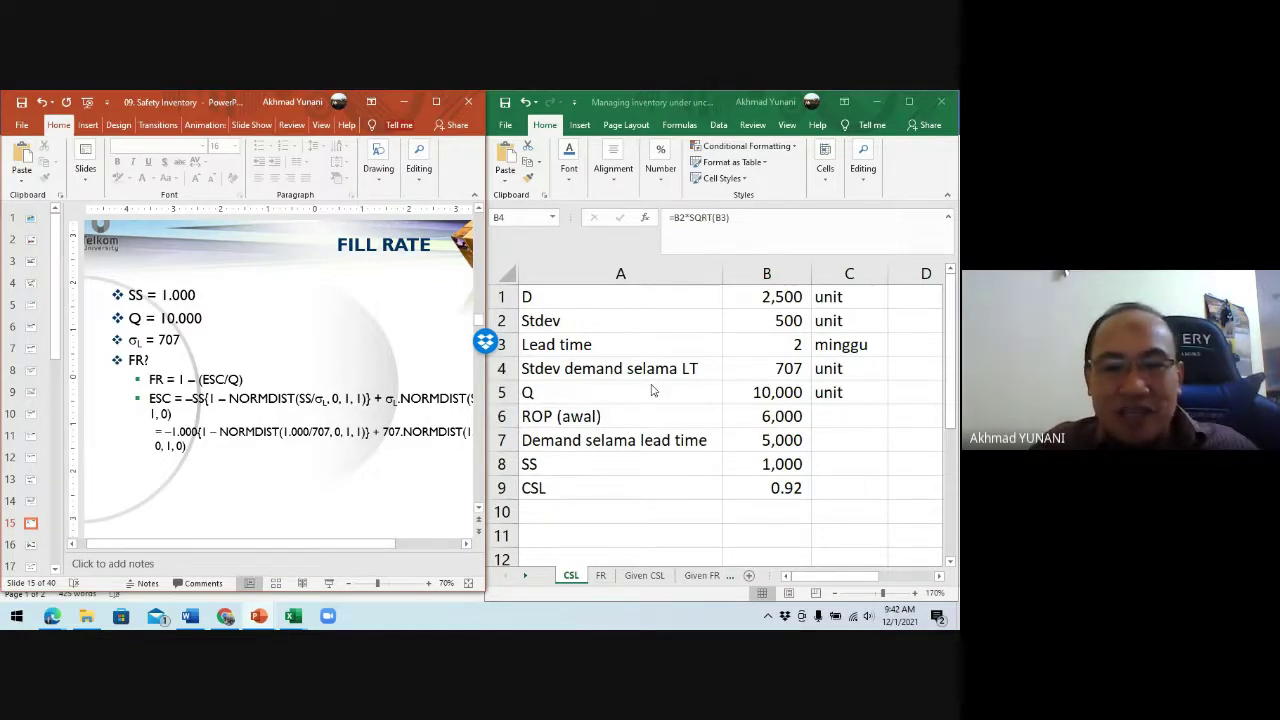
Step: Switch to the Excel workbook, open the FR sheet and inspect the demand, Stdev, lead time, SS and ESC cells in column B
{"action": "key", "text": "alt+Tab"}
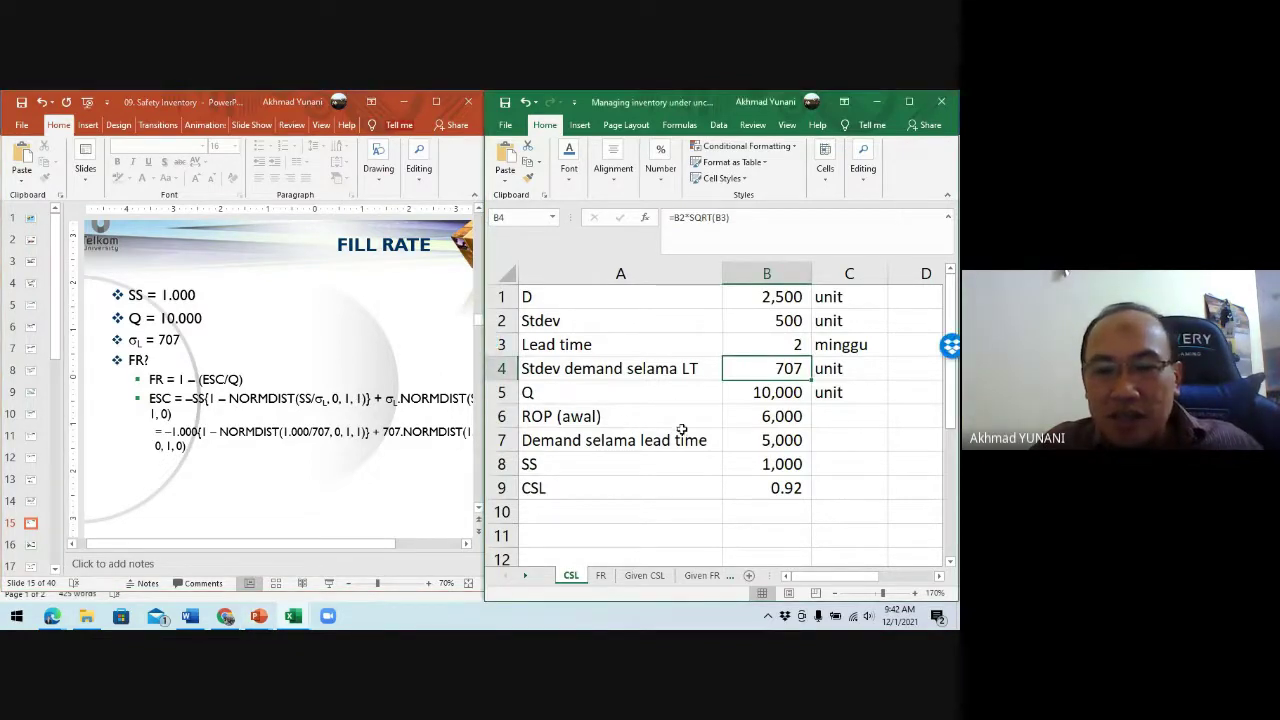
{"action": "left_click", "coordinate": [601, 576]}
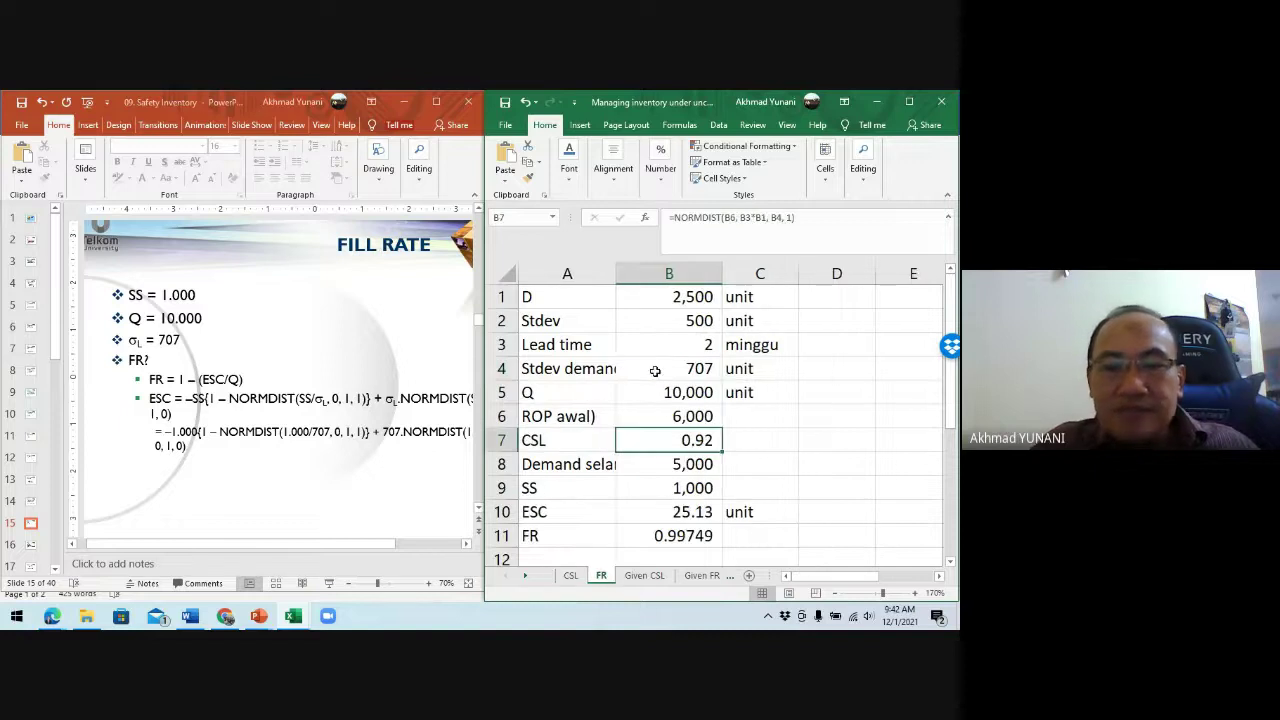
{"action": "left_click", "coordinate": [687, 296]}
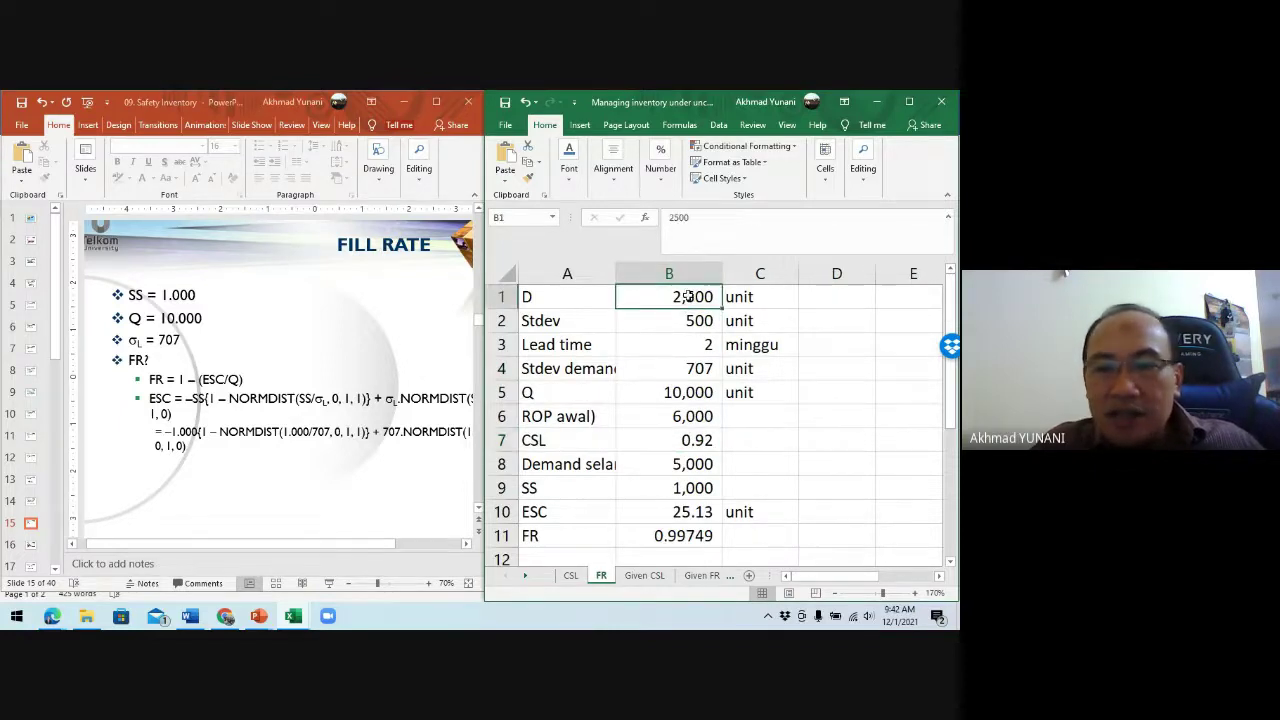
{"action": "left_click", "coordinate": [697, 320]}
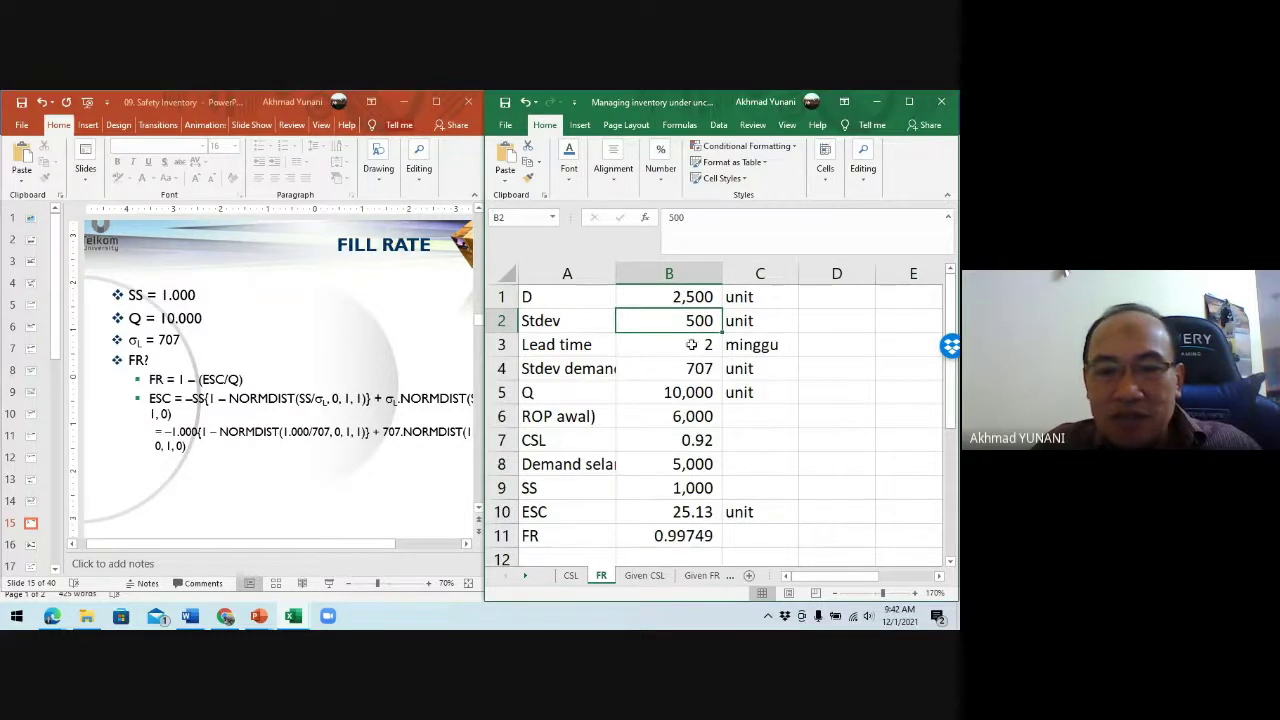
{"action": "left_click", "coordinate": [692, 343]}
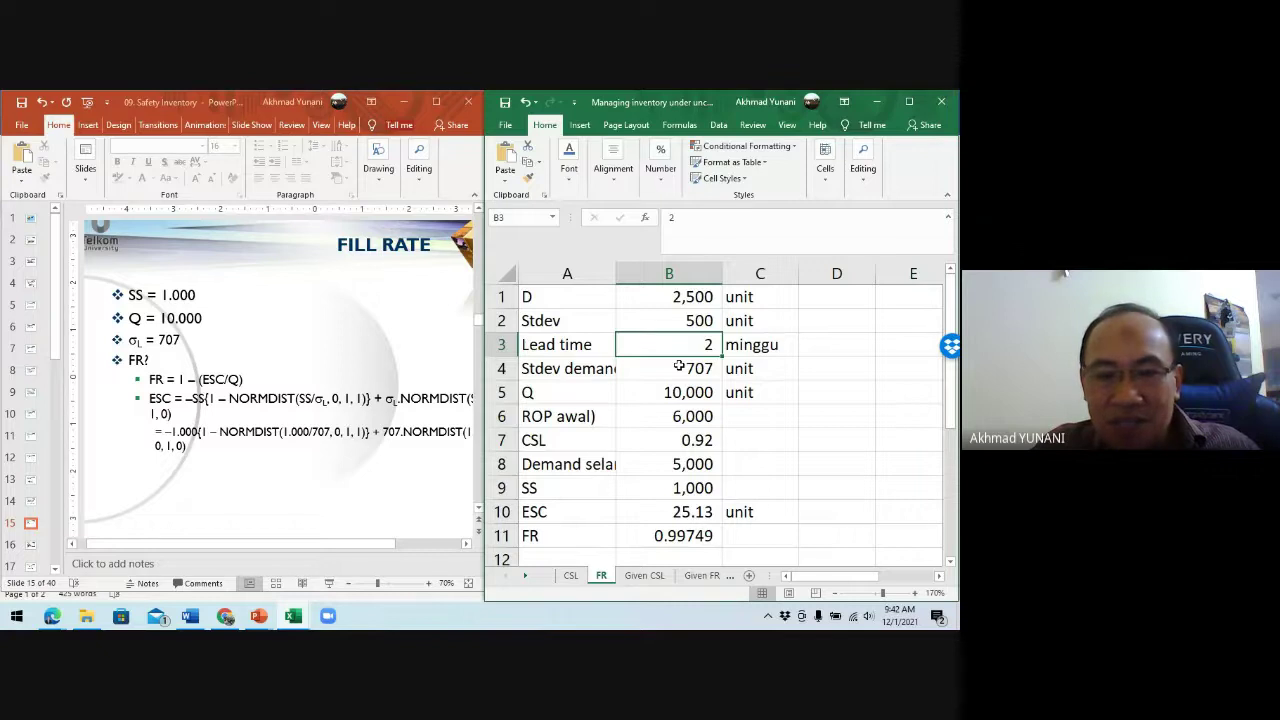
{"action": "left_click", "coordinate": [679, 367]}
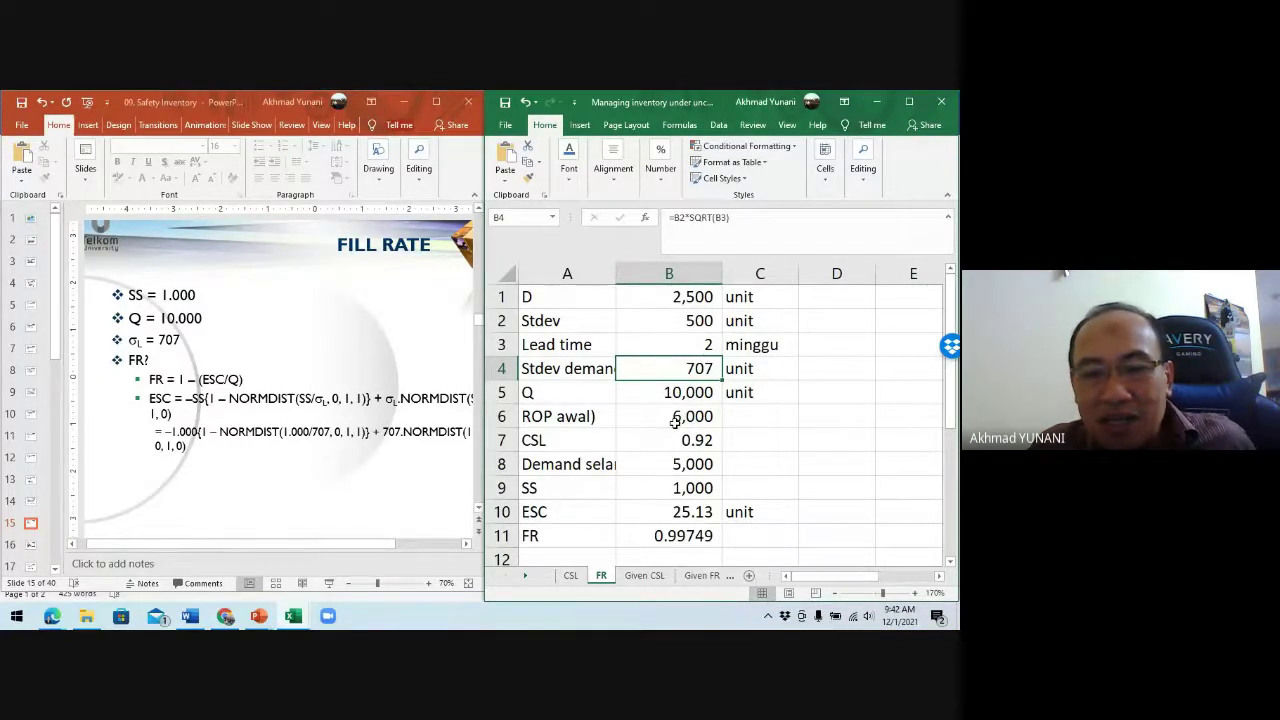
{"action": "left_click", "coordinate": [684, 489]}
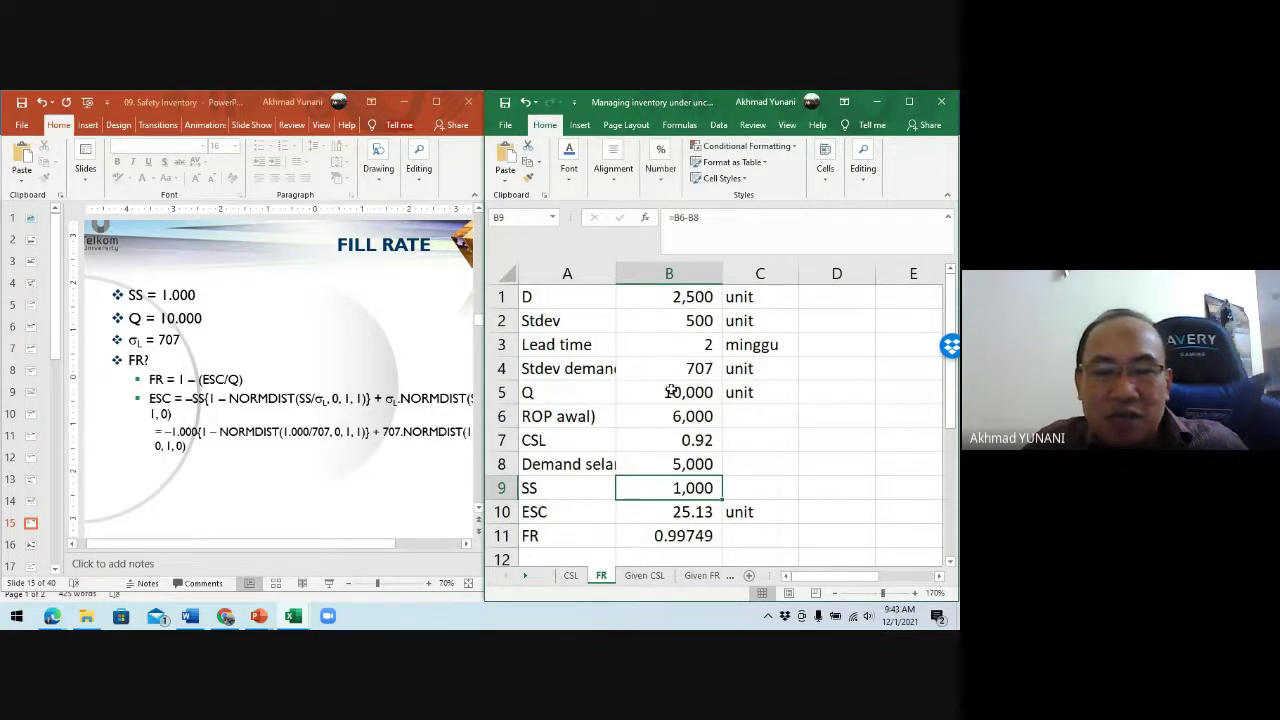
{"action": "left_click", "coordinate": [682, 511]}
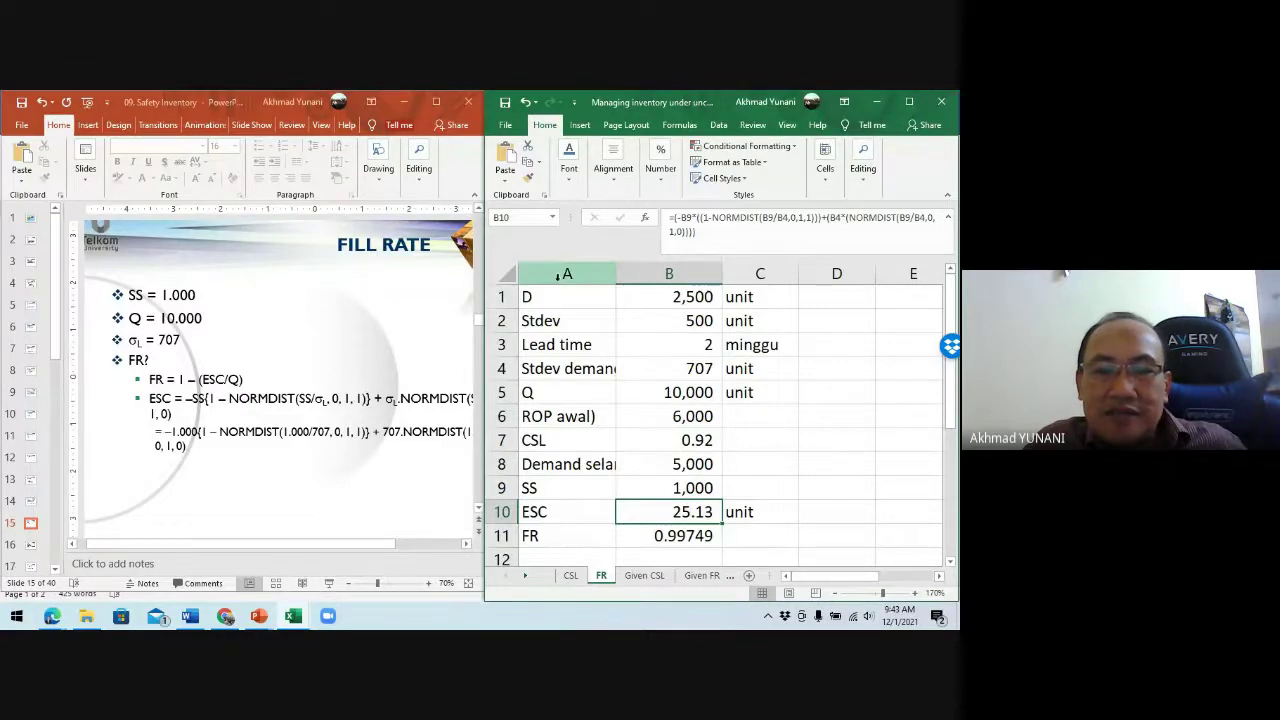
Step: Widen the Excel window over the slides and examine the ESC formula in B10, highlighting its first B9/B4 argument
{"action": "left_click_drag", "start_coordinate": [483, 278], "coordinate": [95, 279]}
{"action": "left_click", "coordinate": [418, 430]}
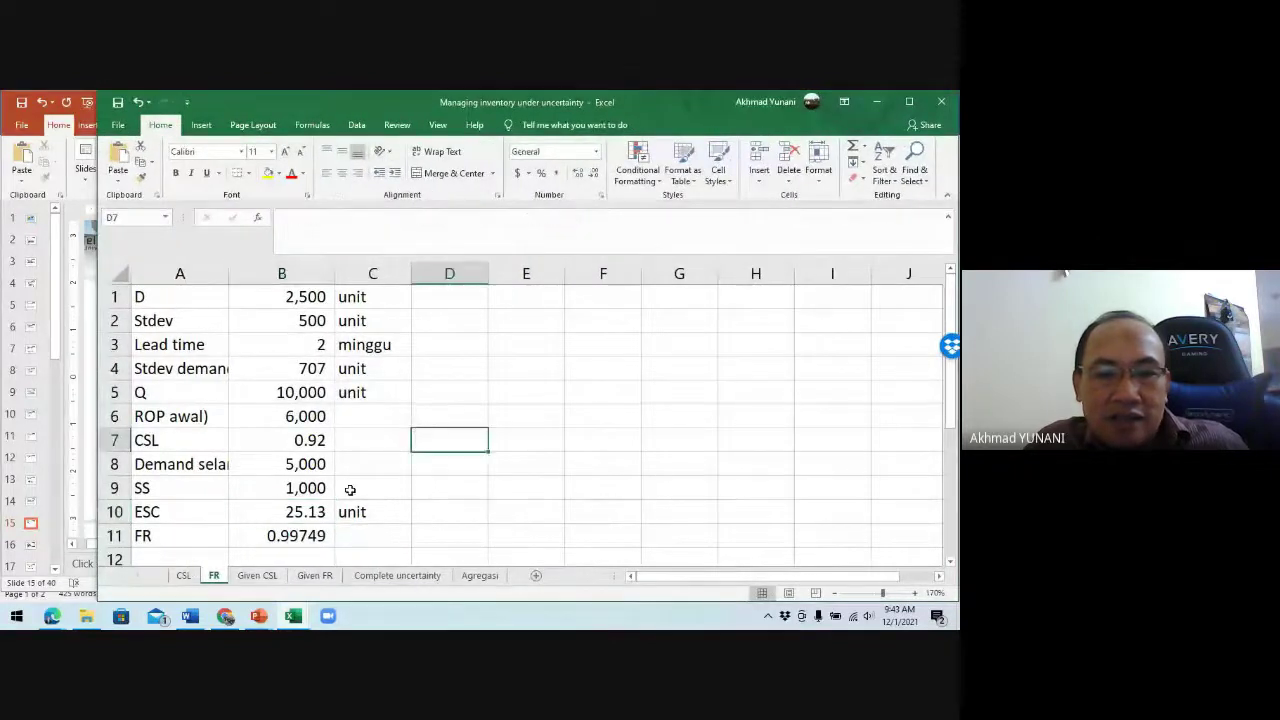
{"action": "left_click", "coordinate": [297, 510]}
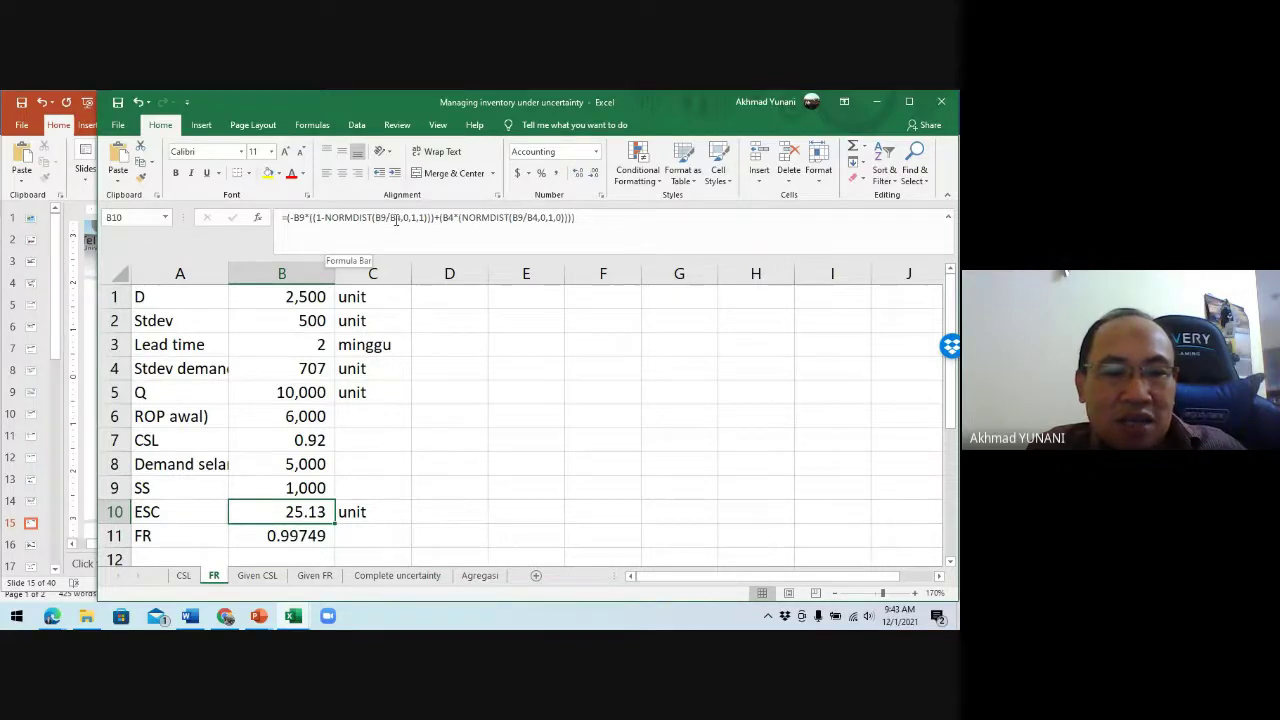
{"action": "left_click_drag", "start_coordinate": [376, 218], "coordinate": [401, 219]}
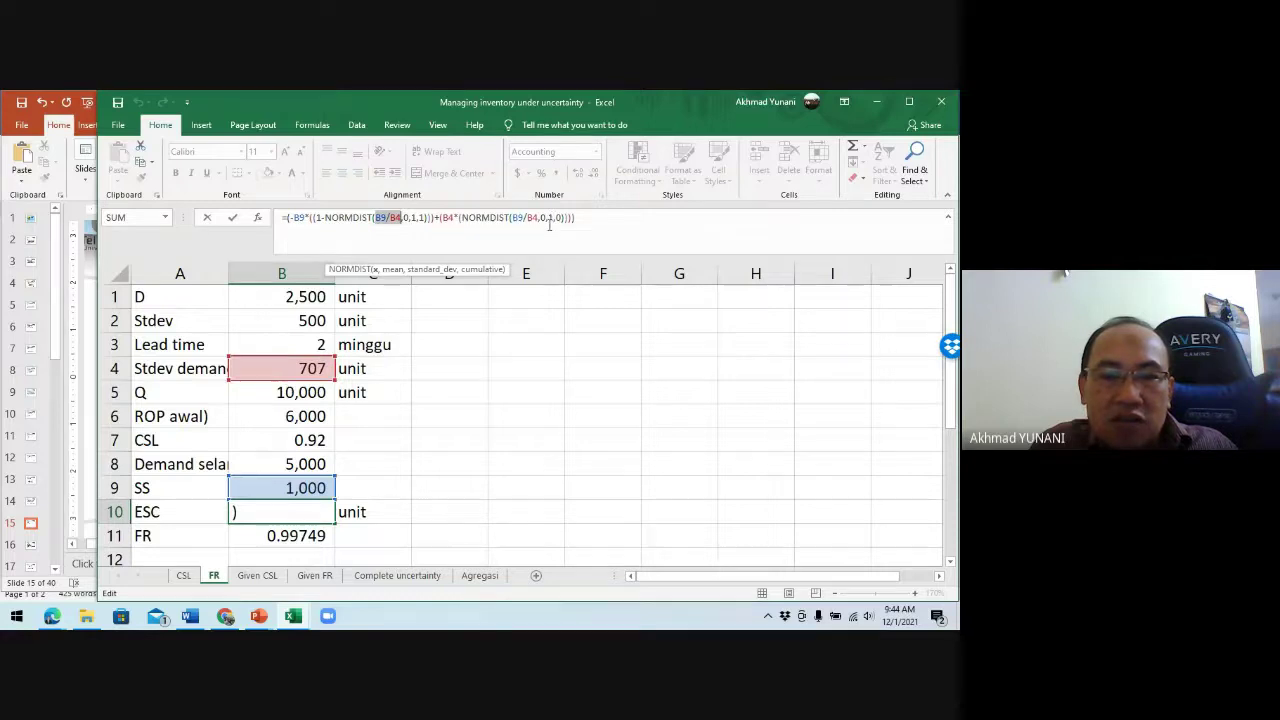
{"action": "left_click", "coordinate": [592, 218]}
{"action": "type", "text": "))"}
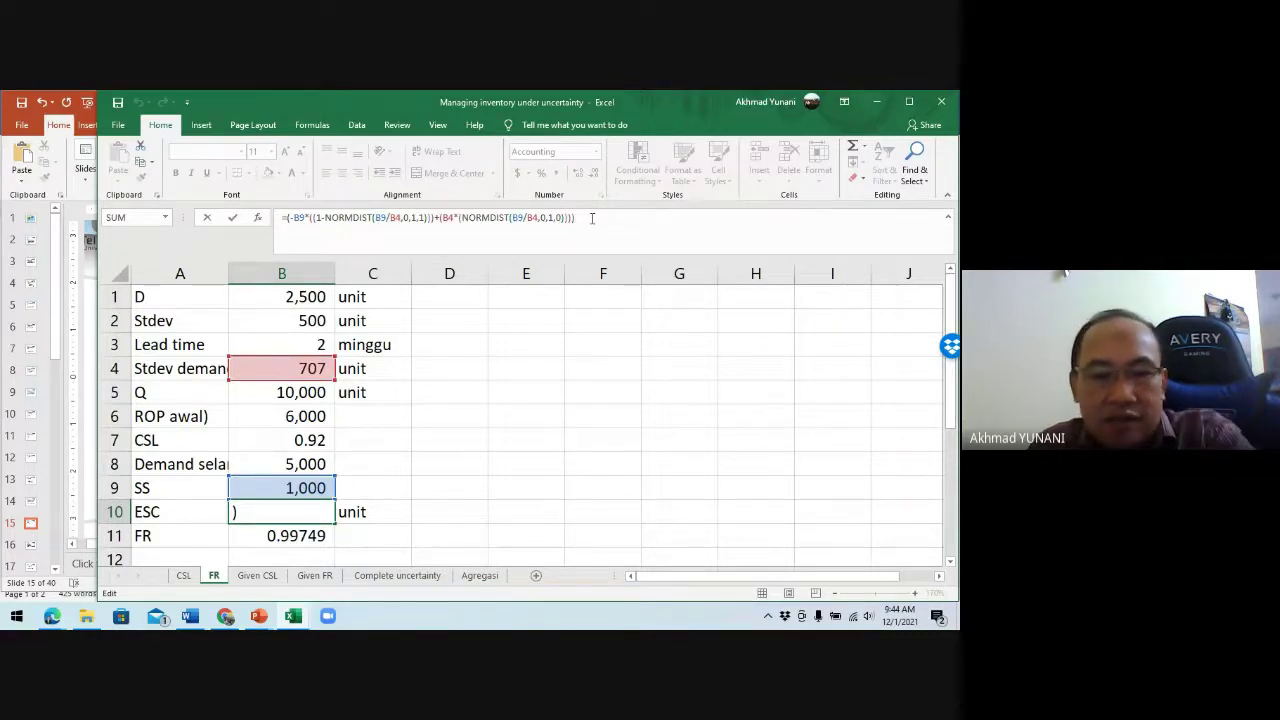
{"action": "key", "text": "Return"}
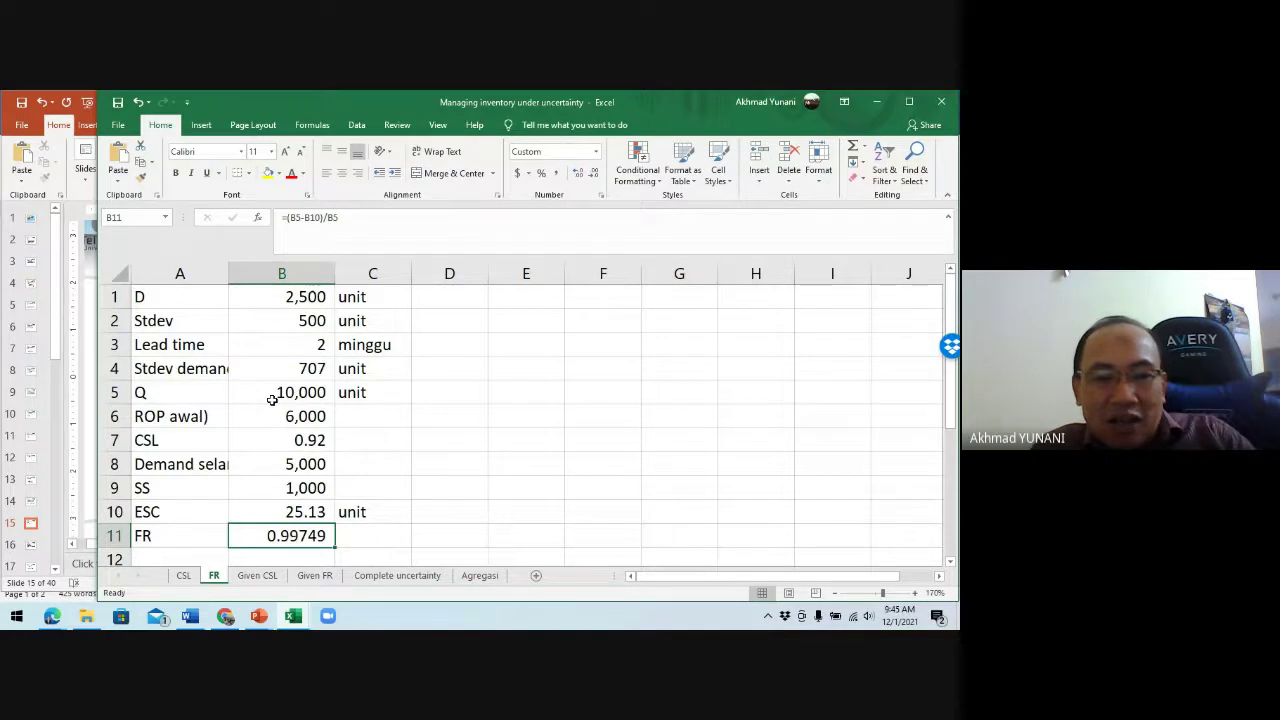
Step: Calculate Q minus ESC in cell D10 with the formula =B5-B10, and recheck it against the ESC formula
{"action": "left_click", "coordinate": [426, 513]}
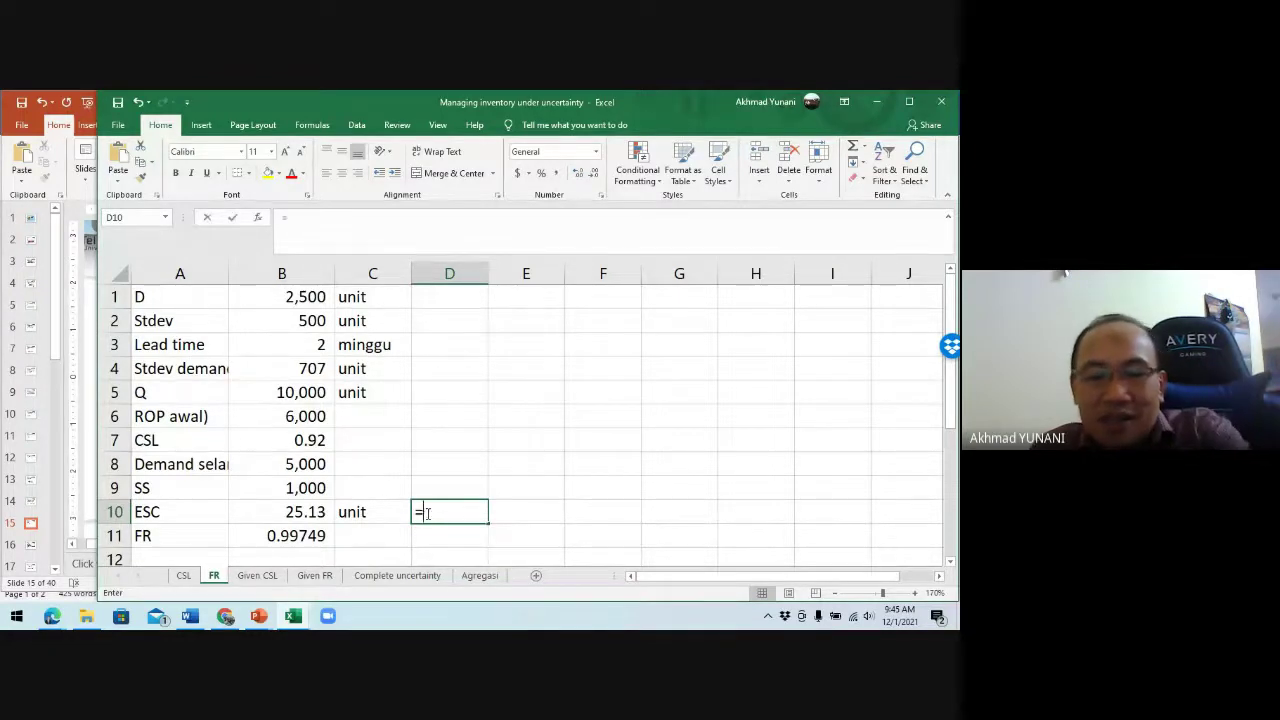
{"action": "type", "text": "="}
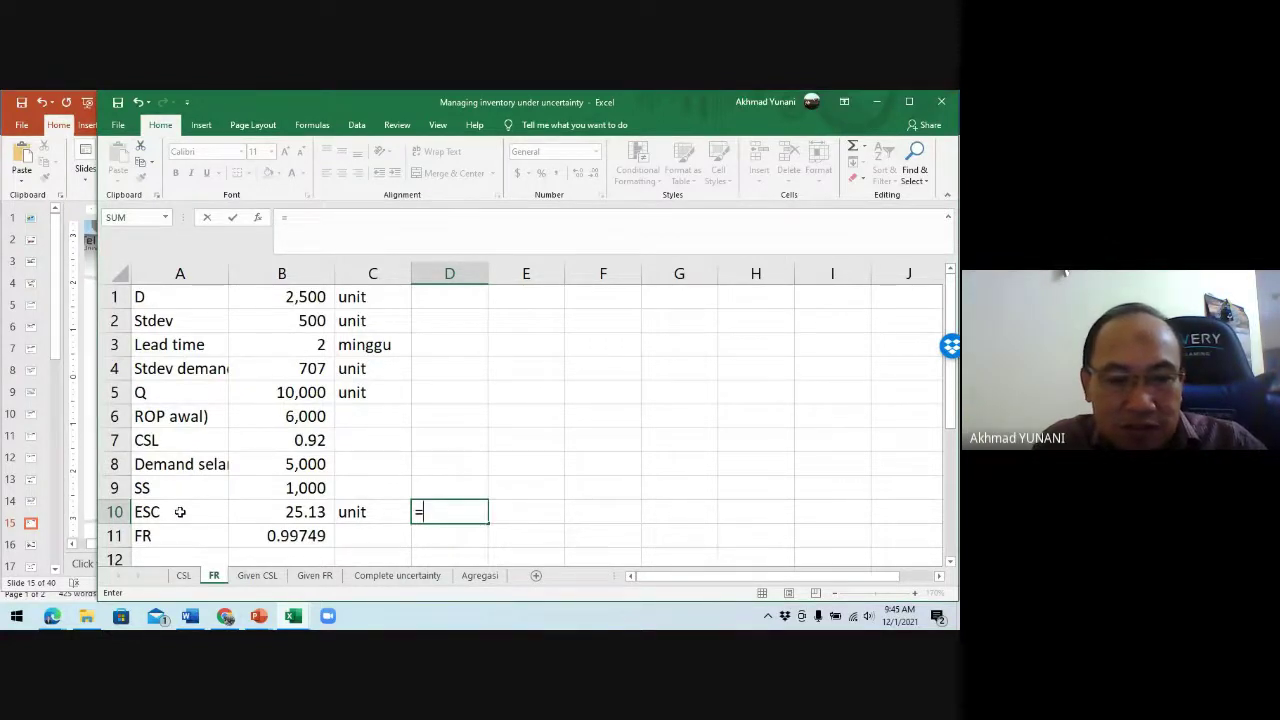
{"action": "left_click", "coordinate": [285, 392]}
{"action": "type", "text": "-"}
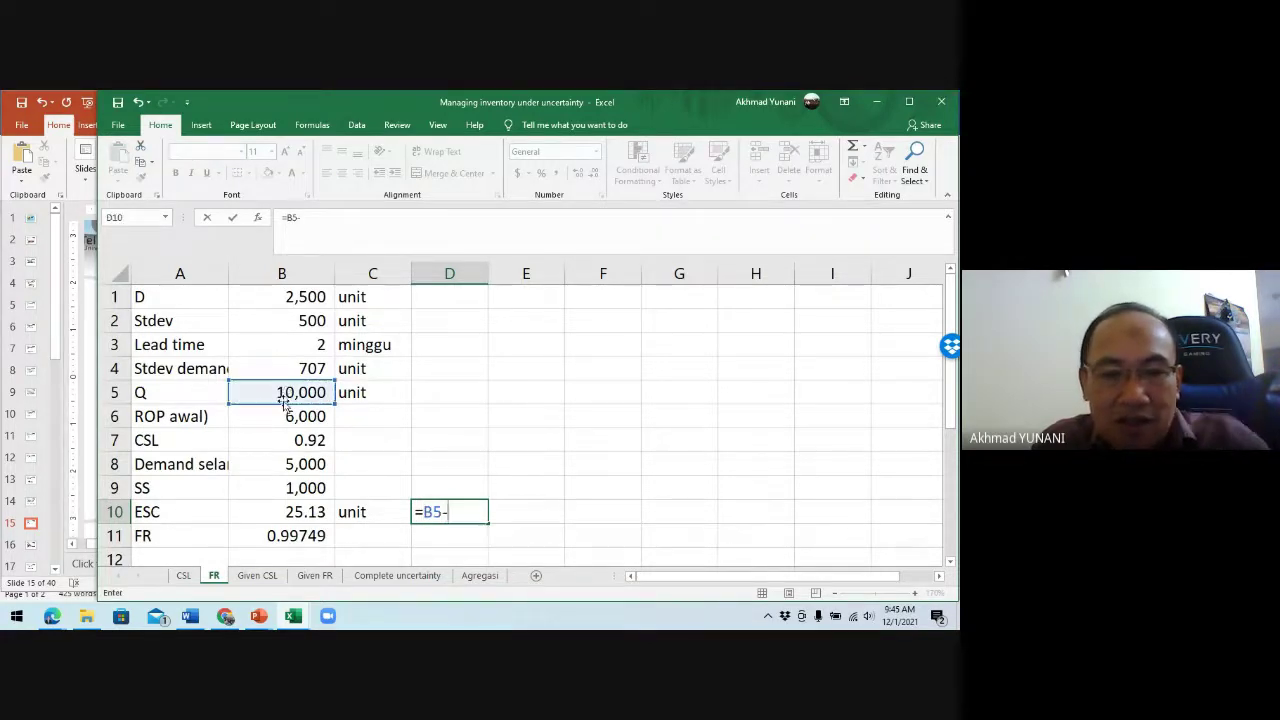
{"action": "left_click", "coordinate": [274, 508]}
{"action": "key", "text": "Return"}
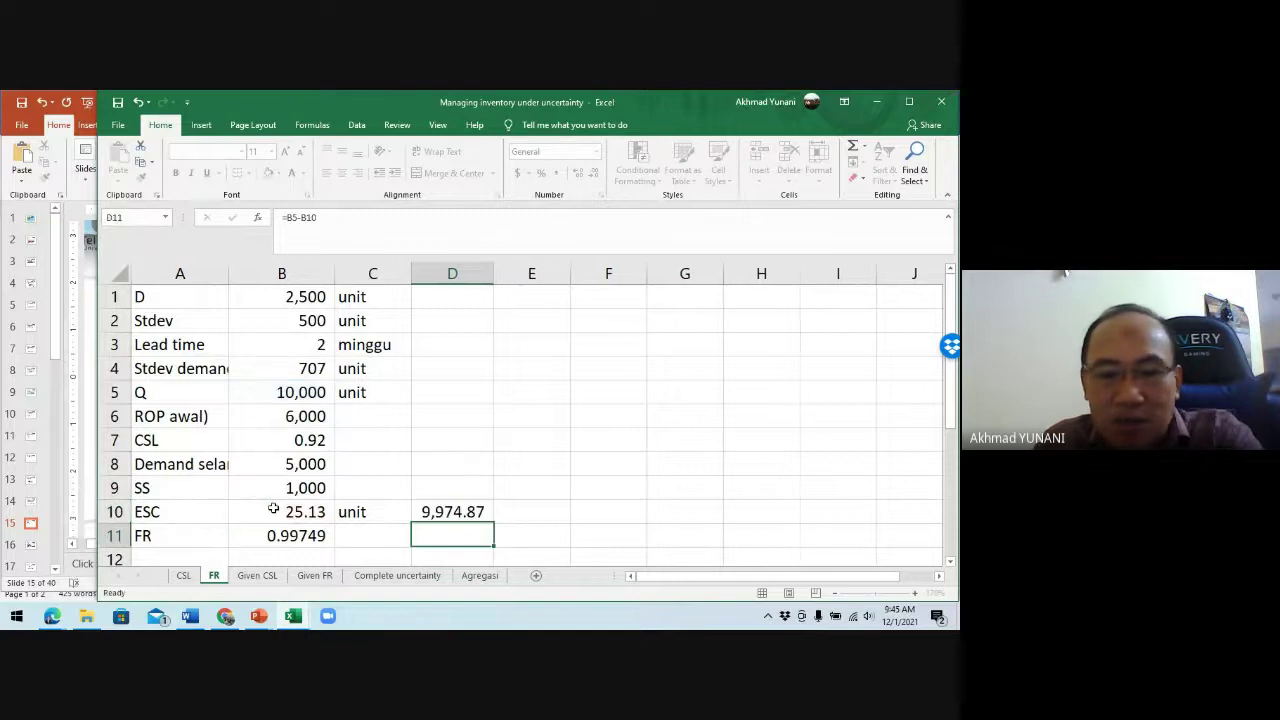
{"action": "left_click", "coordinate": [457, 509]}
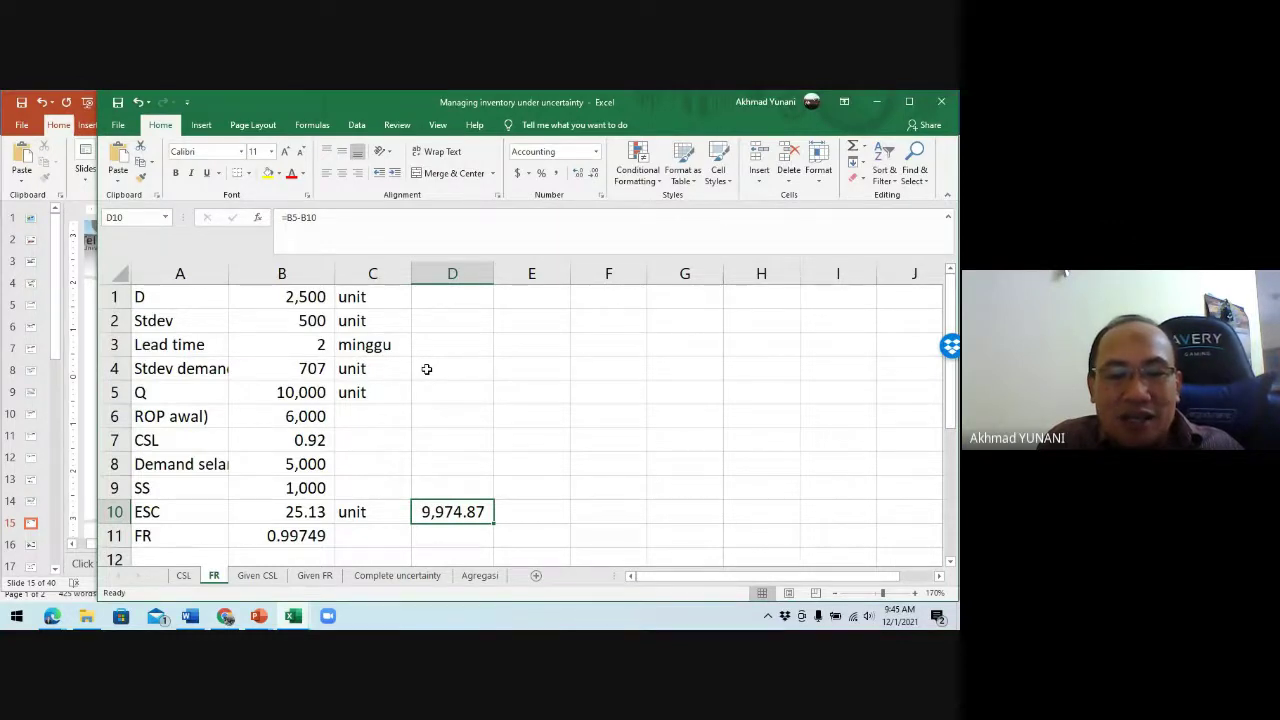
{"action": "left_click", "coordinate": [277, 512]}
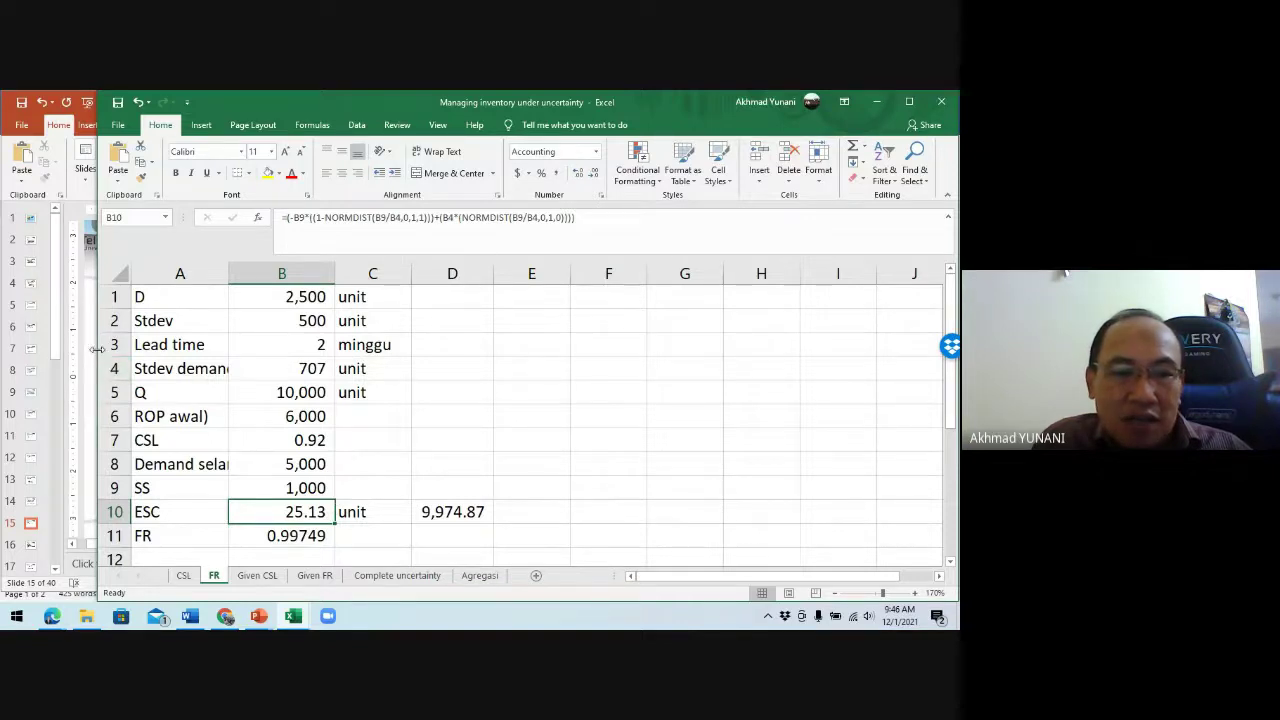
Step: Narrow the Excel window to show the Fill Rate slide beside it, and rewrite the FR formula in B11 as =1-(B10/B5)
{"action": "left_click_drag", "start_coordinate": [91, 344], "coordinate": [472, 344]}
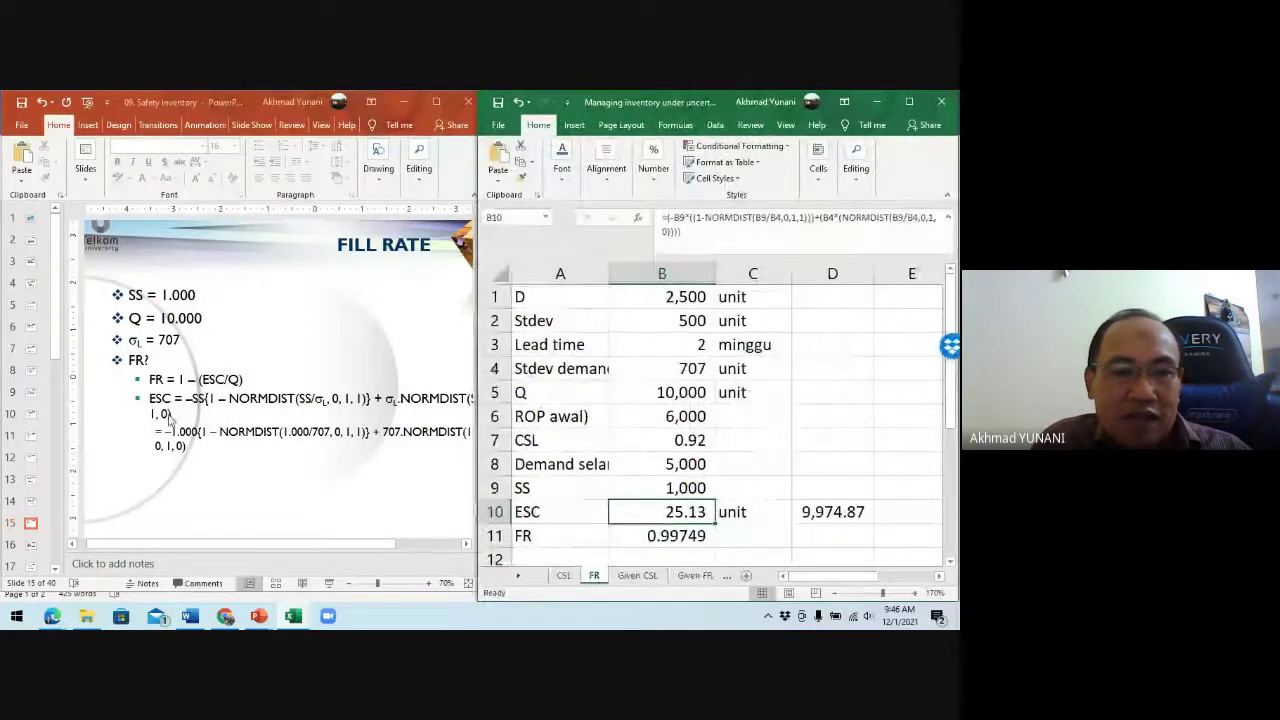
{"action": "left_click", "coordinate": [643, 535]}
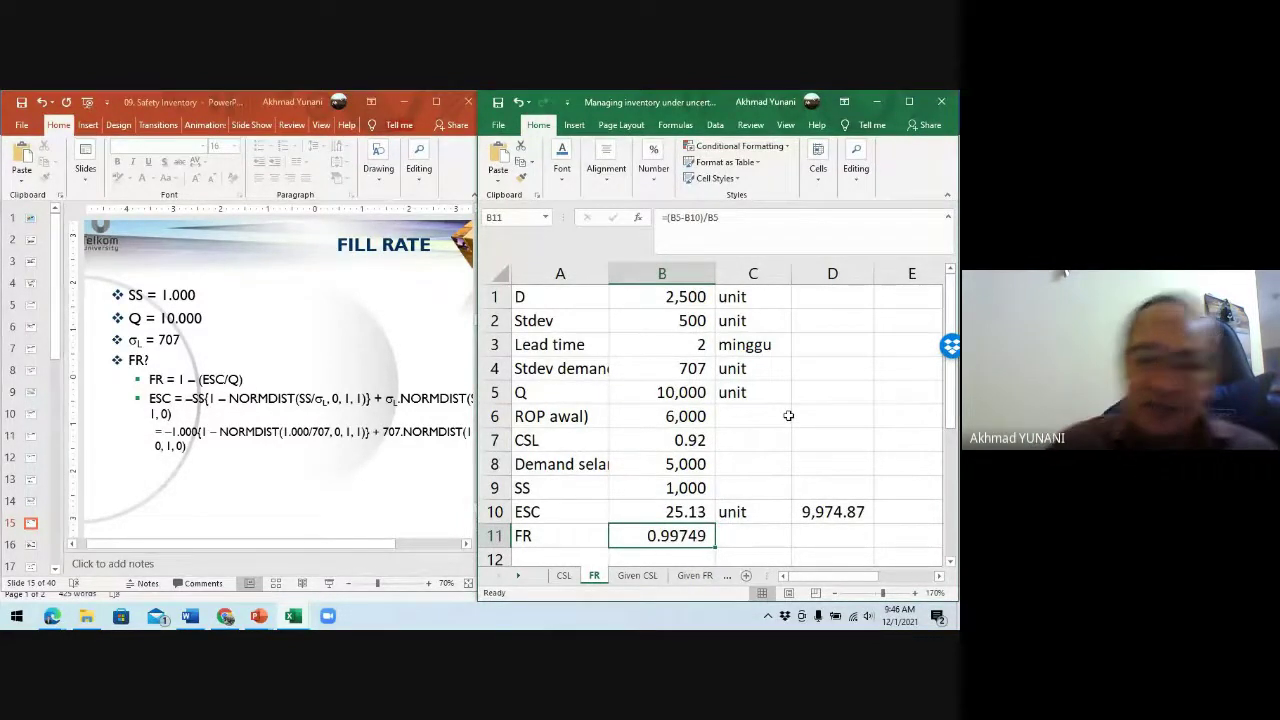
{"action": "type", "text": "="}
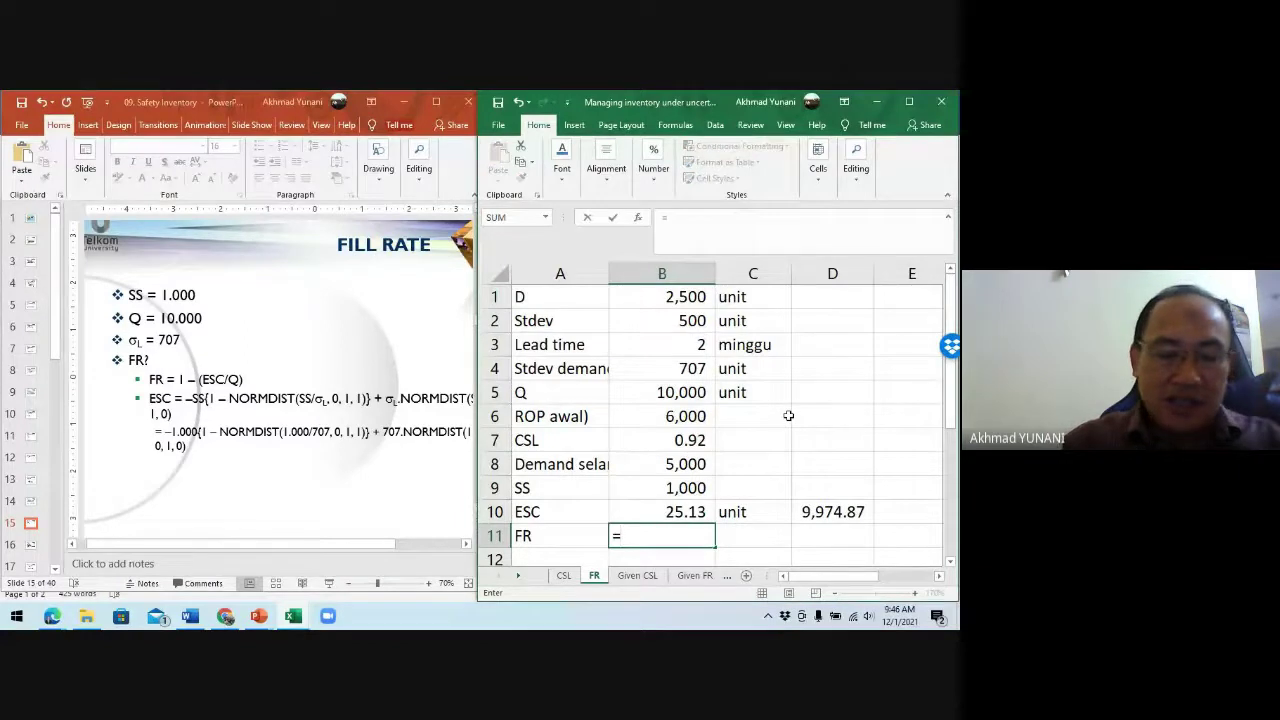
{"action": "type", "text": "1-("}
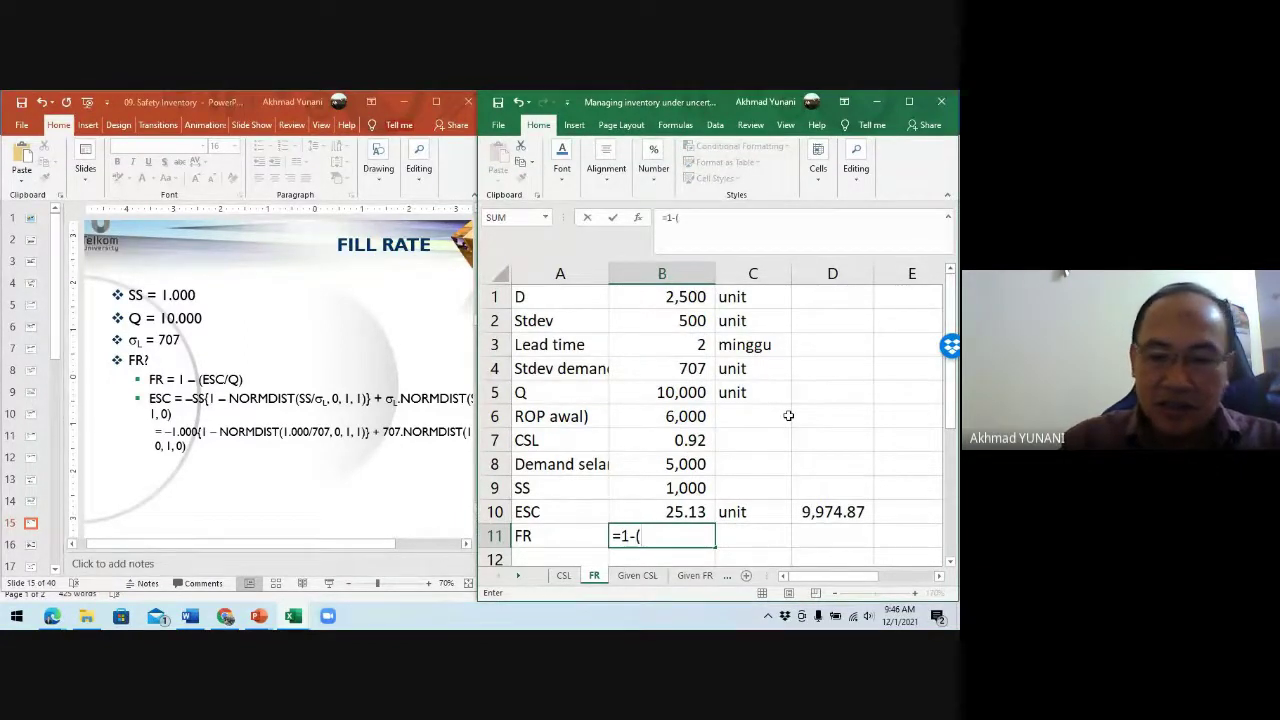
{"action": "key", "text": "Up"}
{"action": "type", "text": "/"}
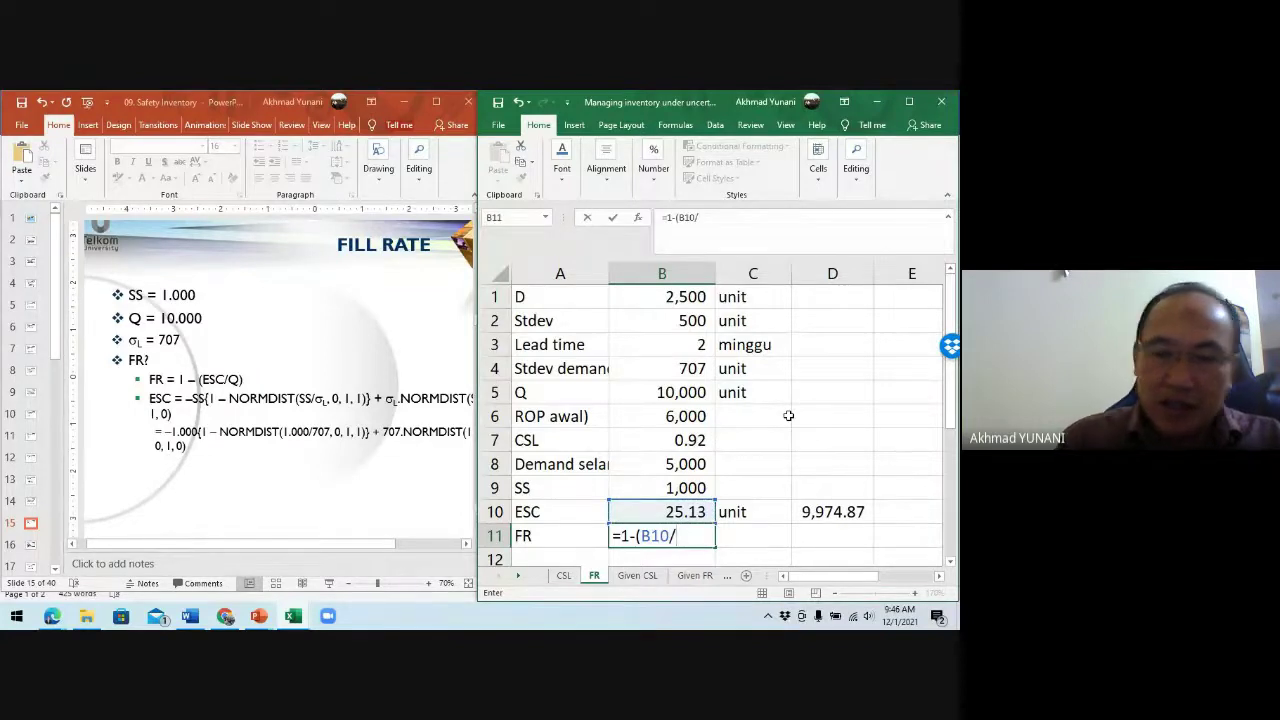
{"action": "left_click", "coordinate": [690, 393]}
{"action": "type", "text": ")"}
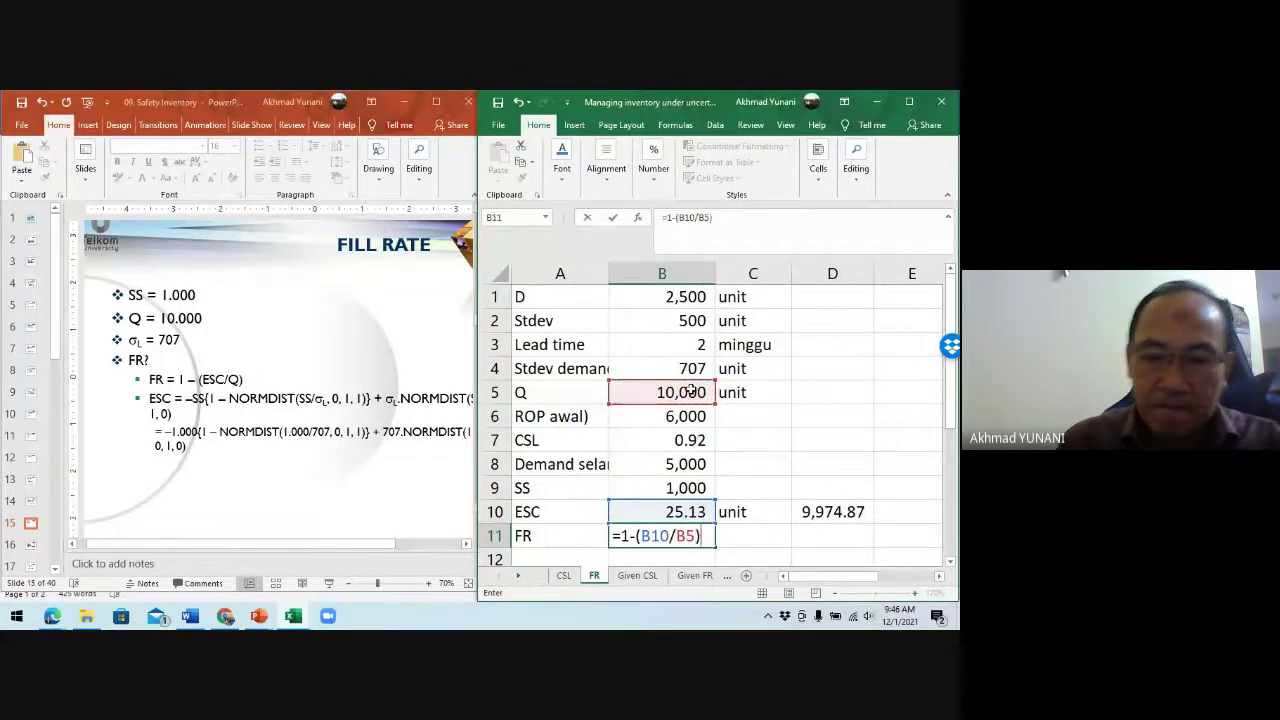
{"action": "key", "text": "Return"}
{"action": "key", "text": "Up"}
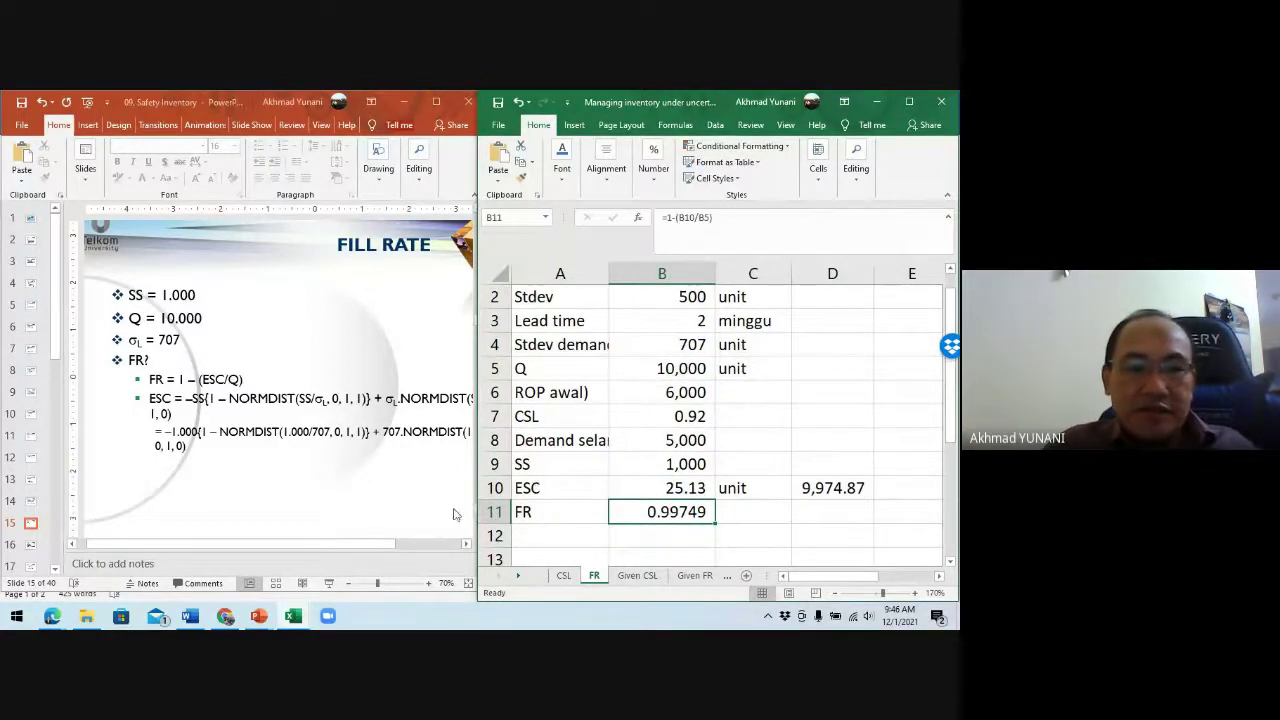
Step: Review the fill rate slides in PowerPoint up to Evaluating Fill Rate, and compare its calculation with the FR cell in Excel
{"action": "left_click", "coordinate": [336, 550]}
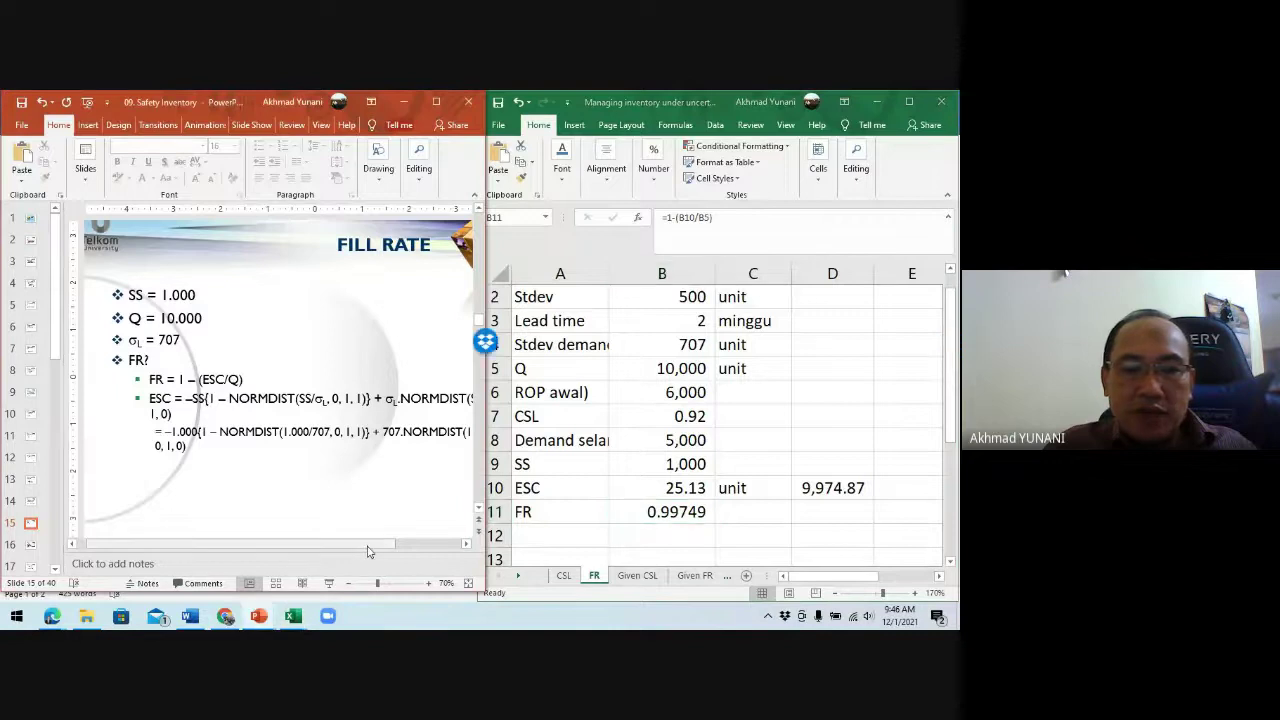
{"action": "left_click", "coordinate": [436, 546]}
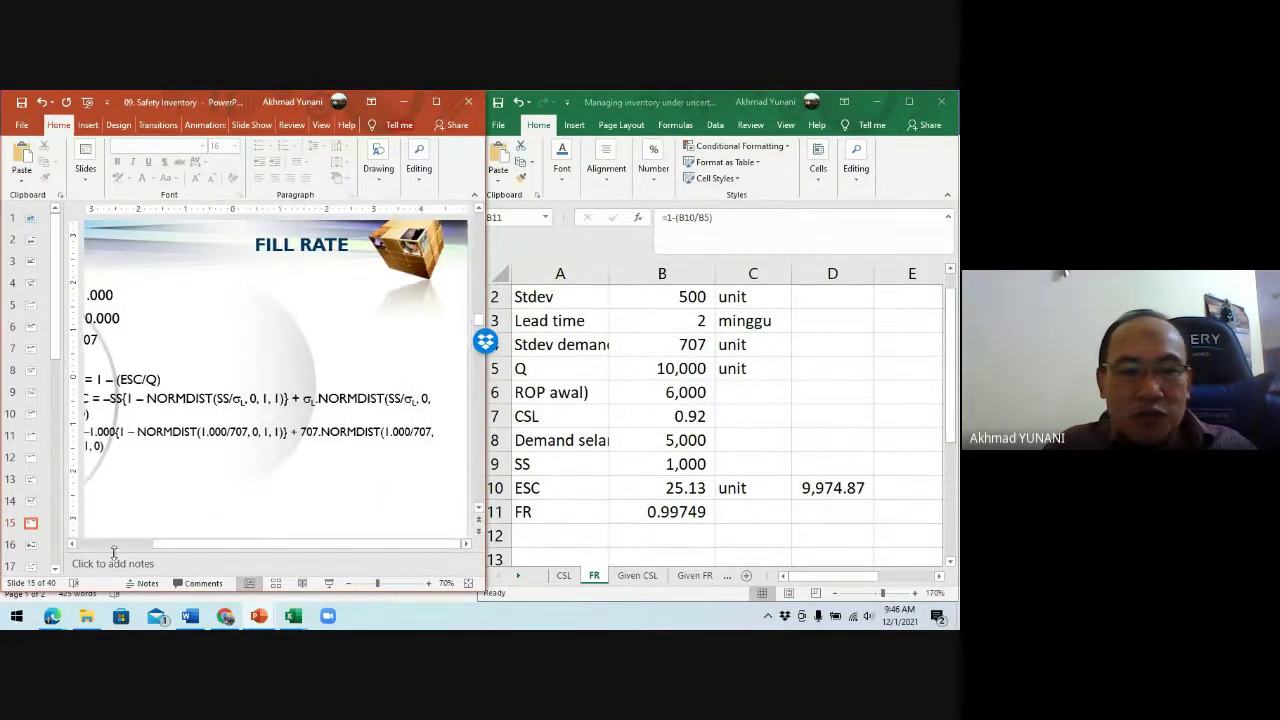
{"action": "left_click", "coordinate": [31, 545]}
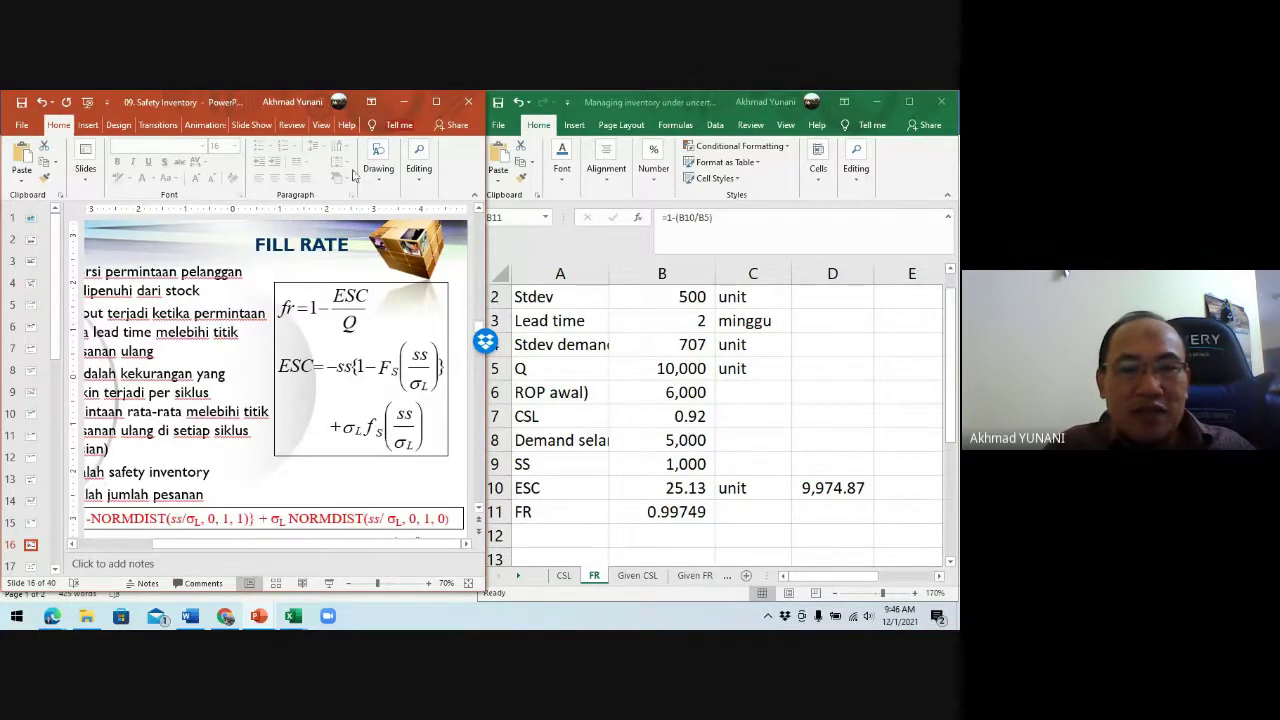
{"action": "left_click", "coordinate": [33, 567]}
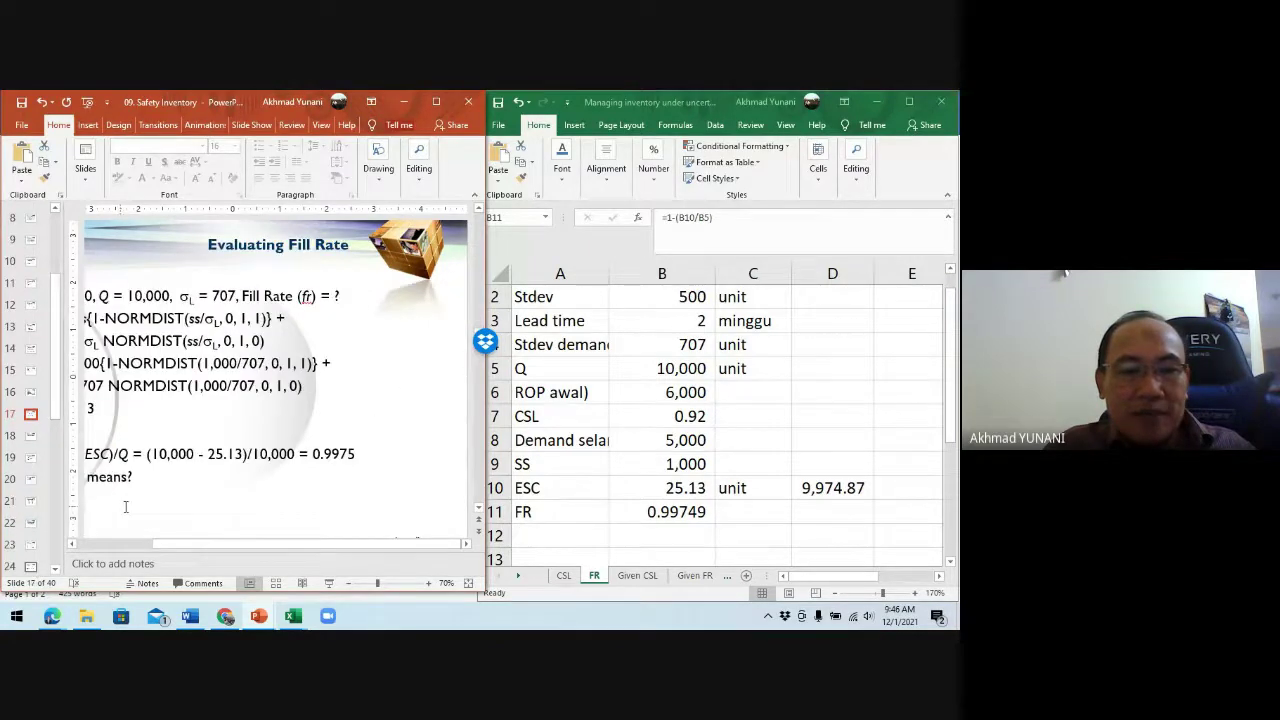
{"action": "left_click_drag", "start_coordinate": [225, 544], "coordinate": [174, 545]}
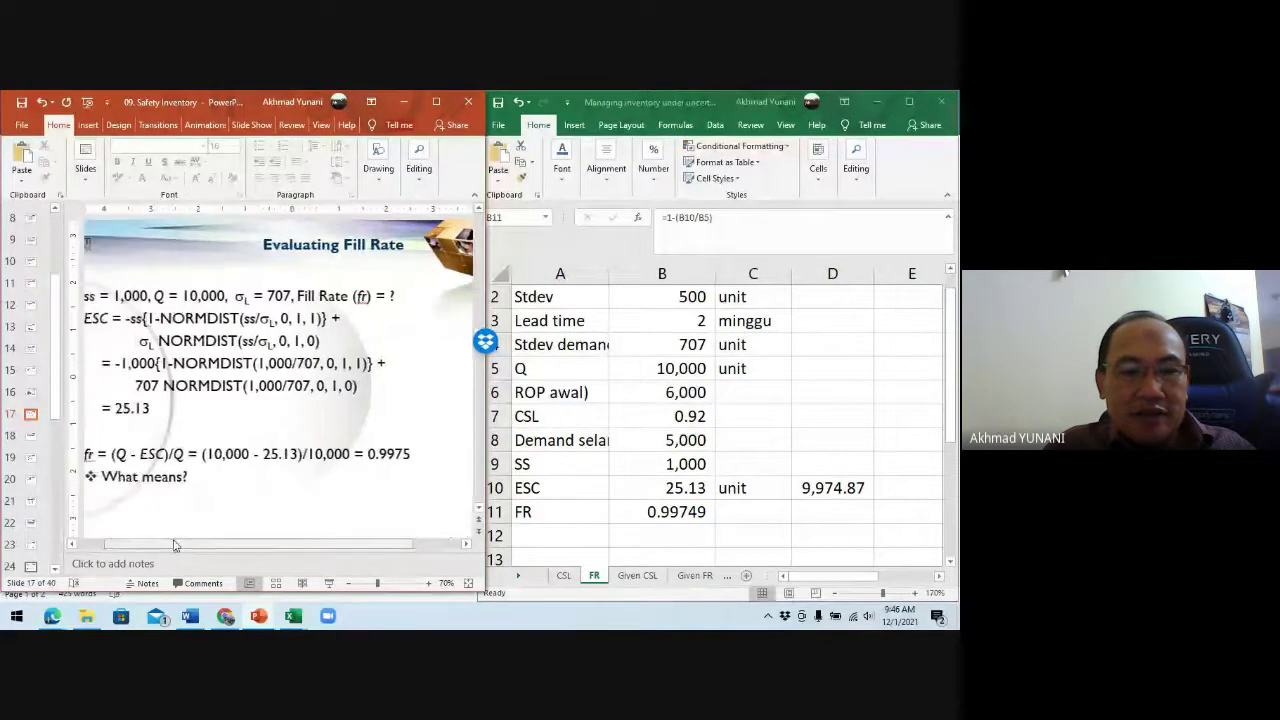
{"action": "left_click", "coordinate": [683, 504]}
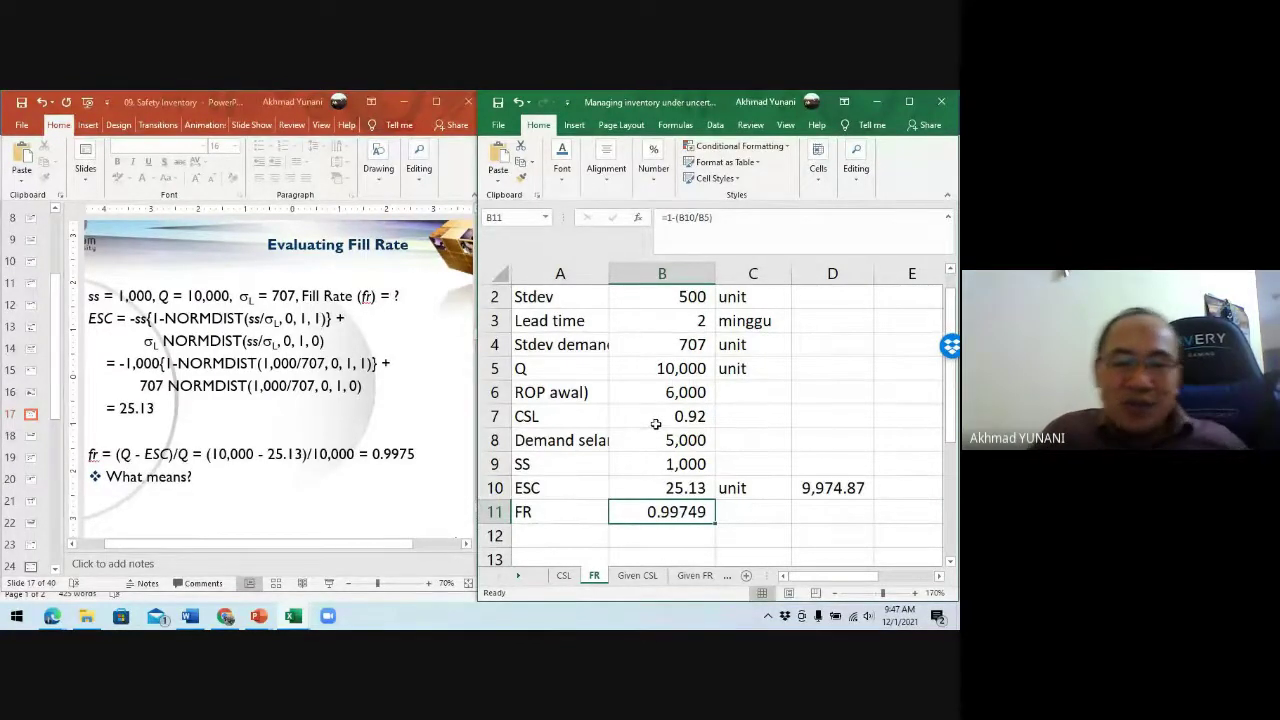
Step: Look at the Factors Affecting Fill Rate slide, return to Evaluating Fill Rate, and bring up the Google Meet window in Edge
{"action": "left_click", "coordinate": [31, 438]}
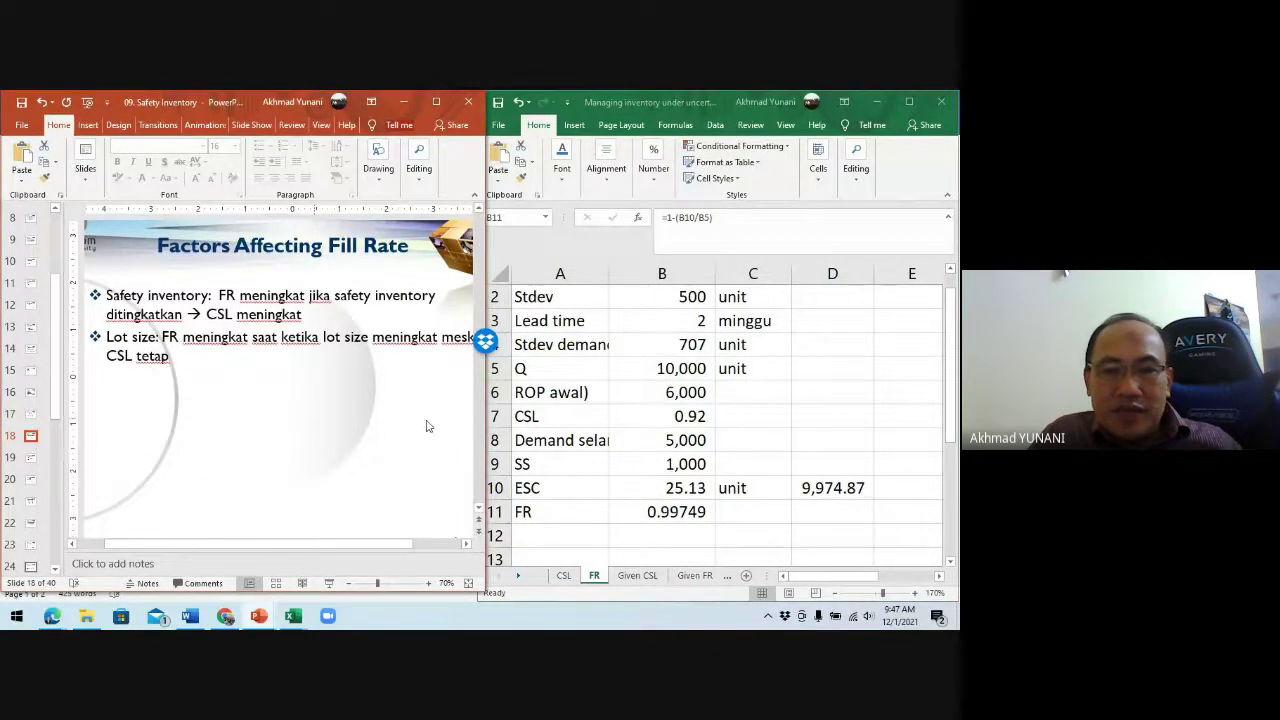
{"action": "key", "text": "alt+Tab"}
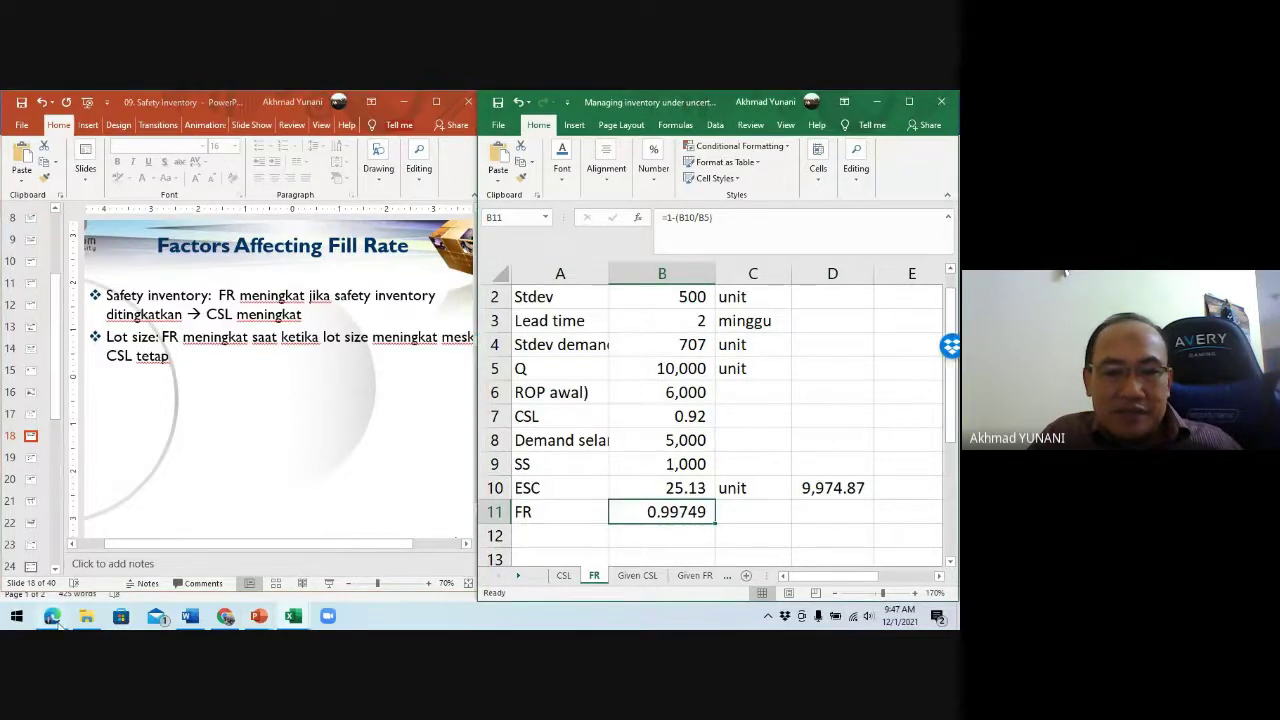
{"action": "left_click", "coordinate": [33, 420]}
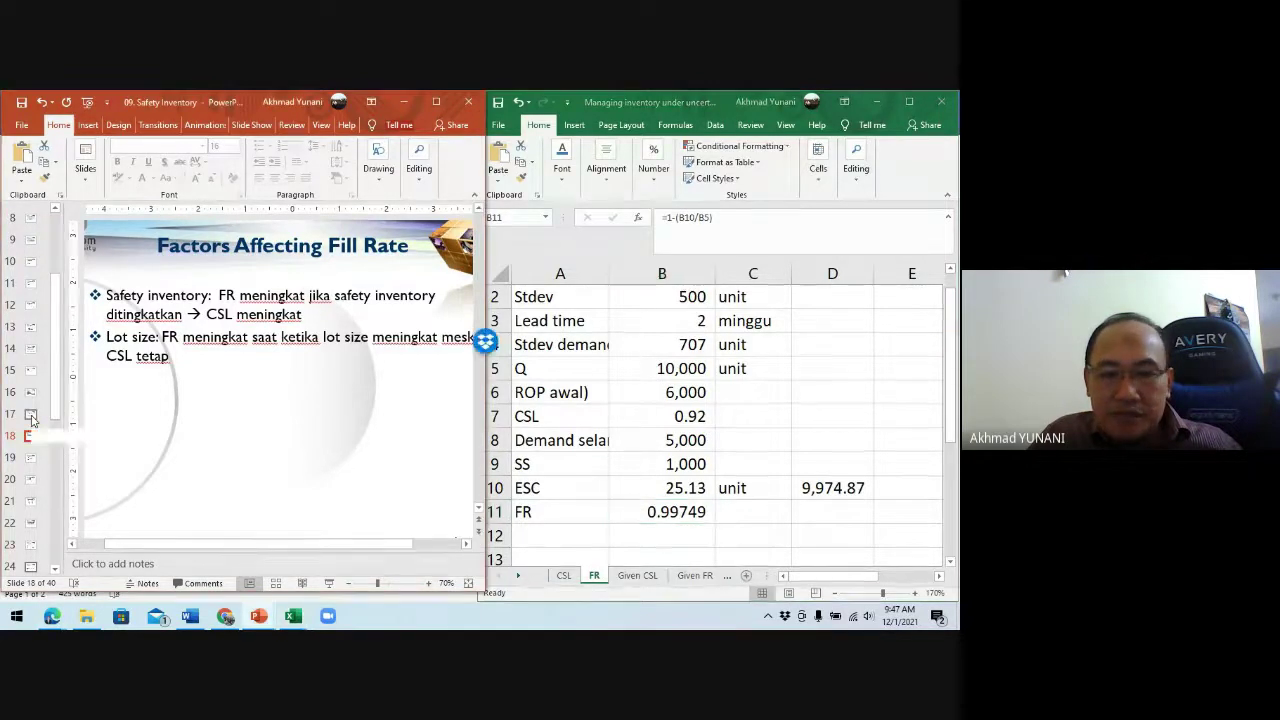
{"action": "left_click", "coordinate": [31, 415]}
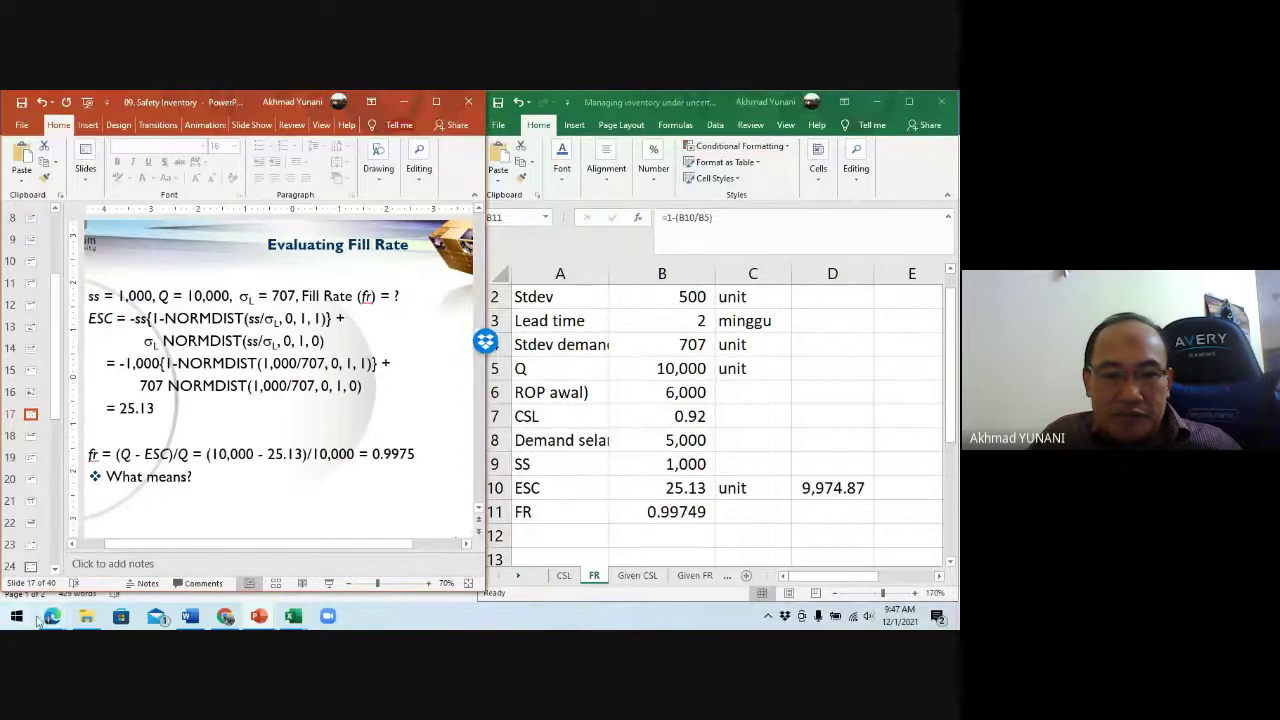
{"action": "mouse_move", "coordinate": [48, 620]}
{"action": "left_click", "coordinate": [38, 565]}
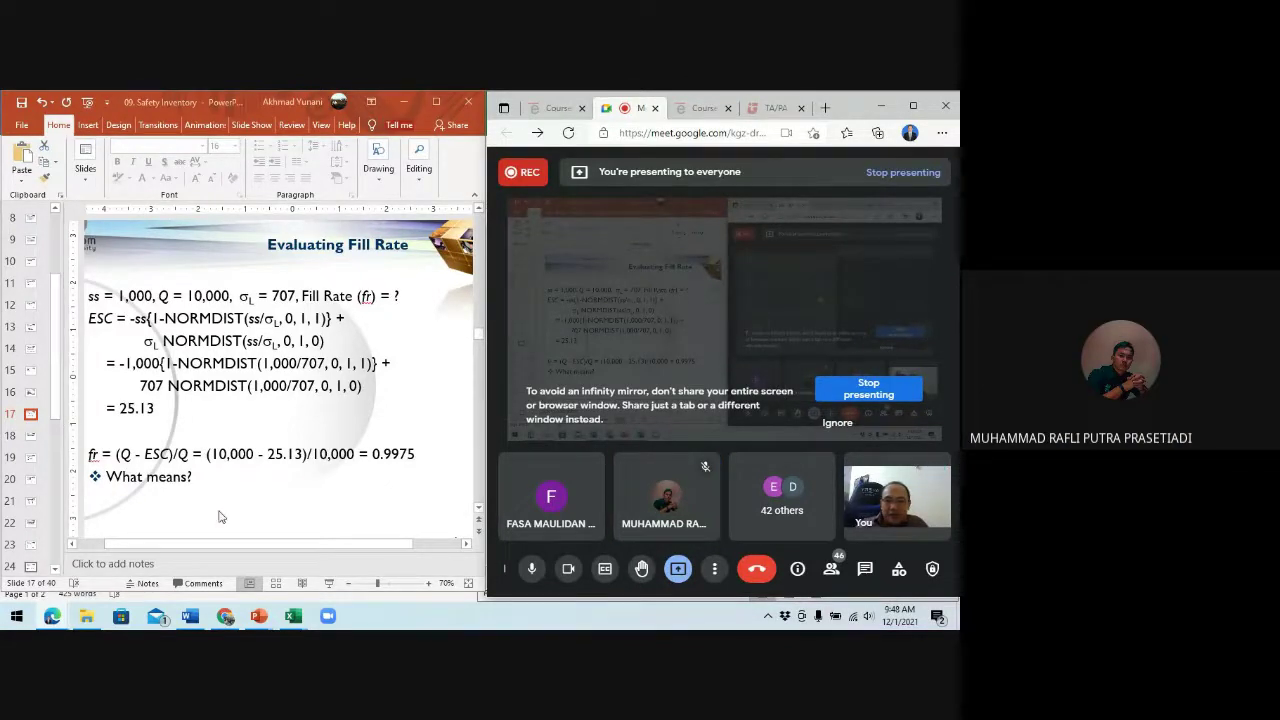
Step: Go to the Factors Affecting Fill Rate slide in PowerPoint and start the slide show from it
{"action": "left_click", "coordinate": [31, 441]}
{"action": "left_click", "coordinate": [31, 438]}
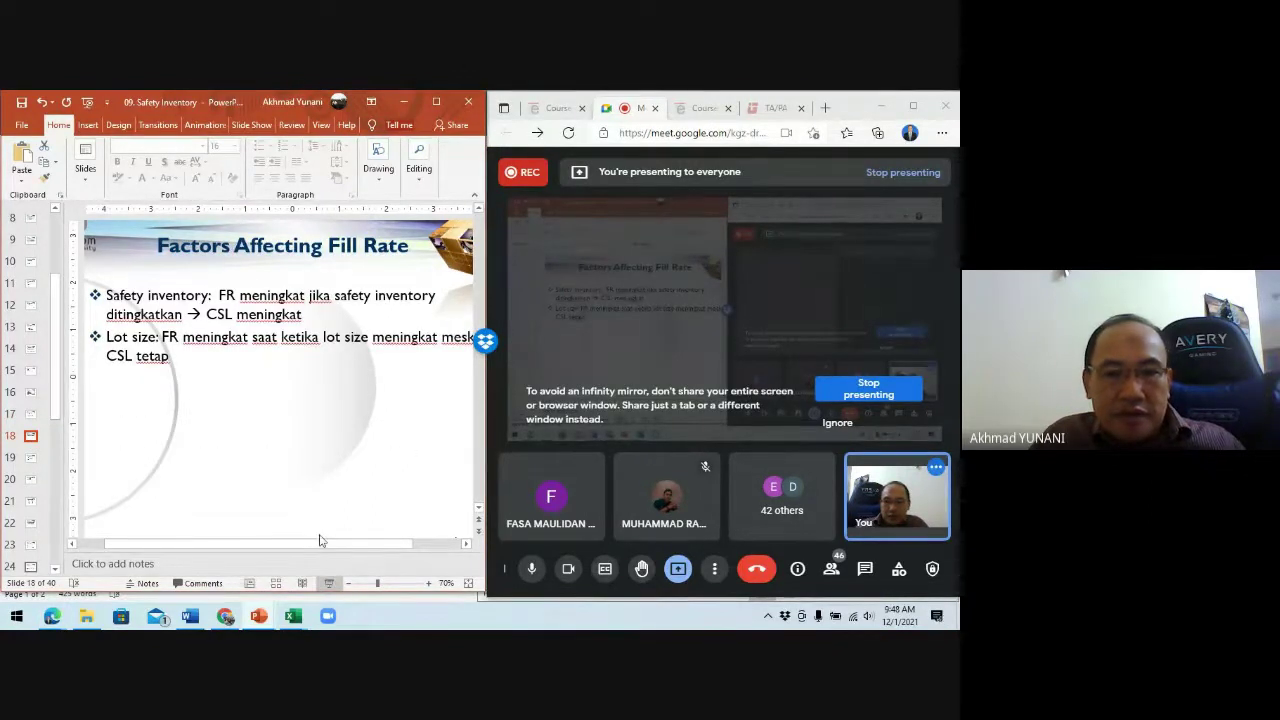
{"action": "key", "text": "shift+F5"}
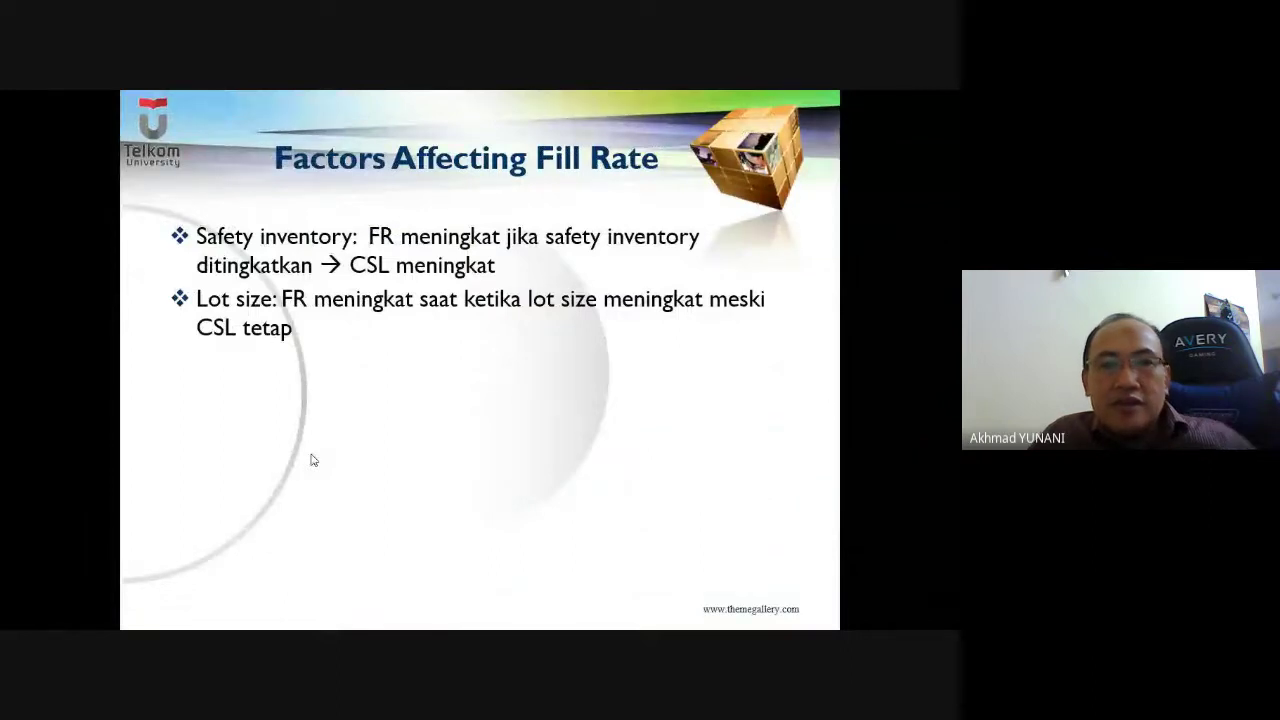
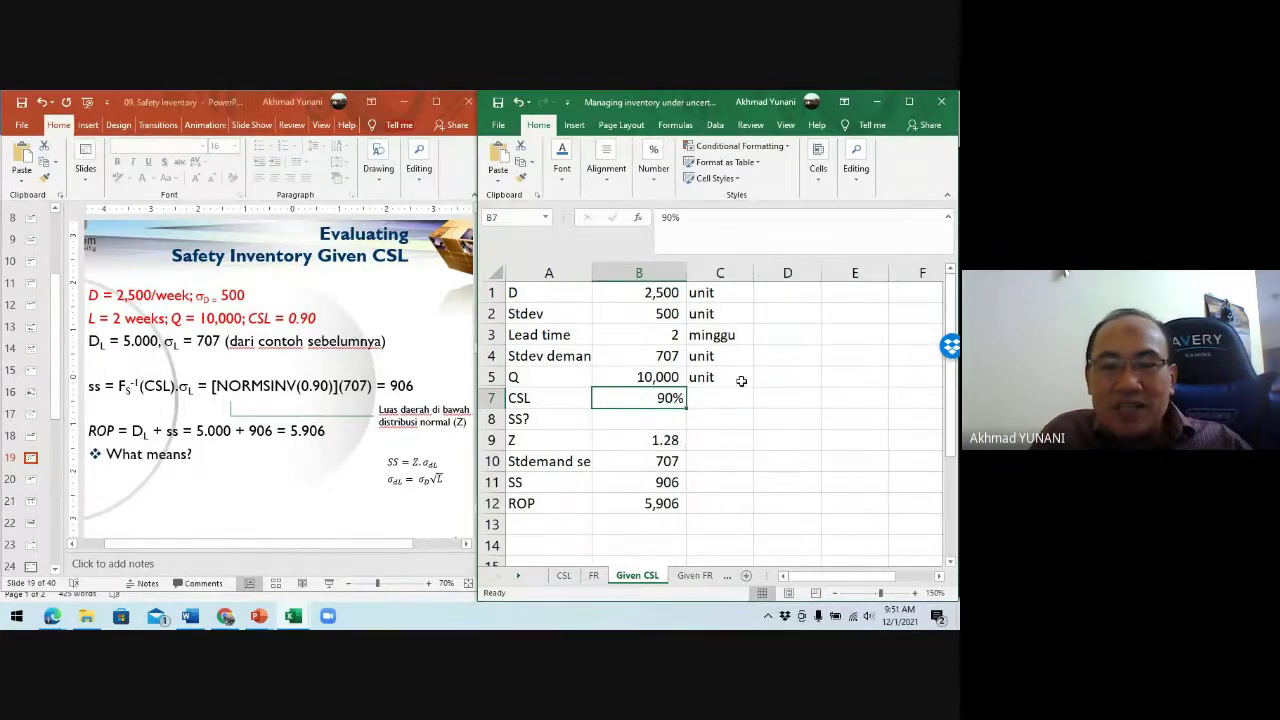
Step: Examine the Q, CSL and Z cells on the Given CSL sheet alongside the Evaluating Safety Inventory Given CSL slide
{"action": "left_click", "coordinate": [645, 375]}
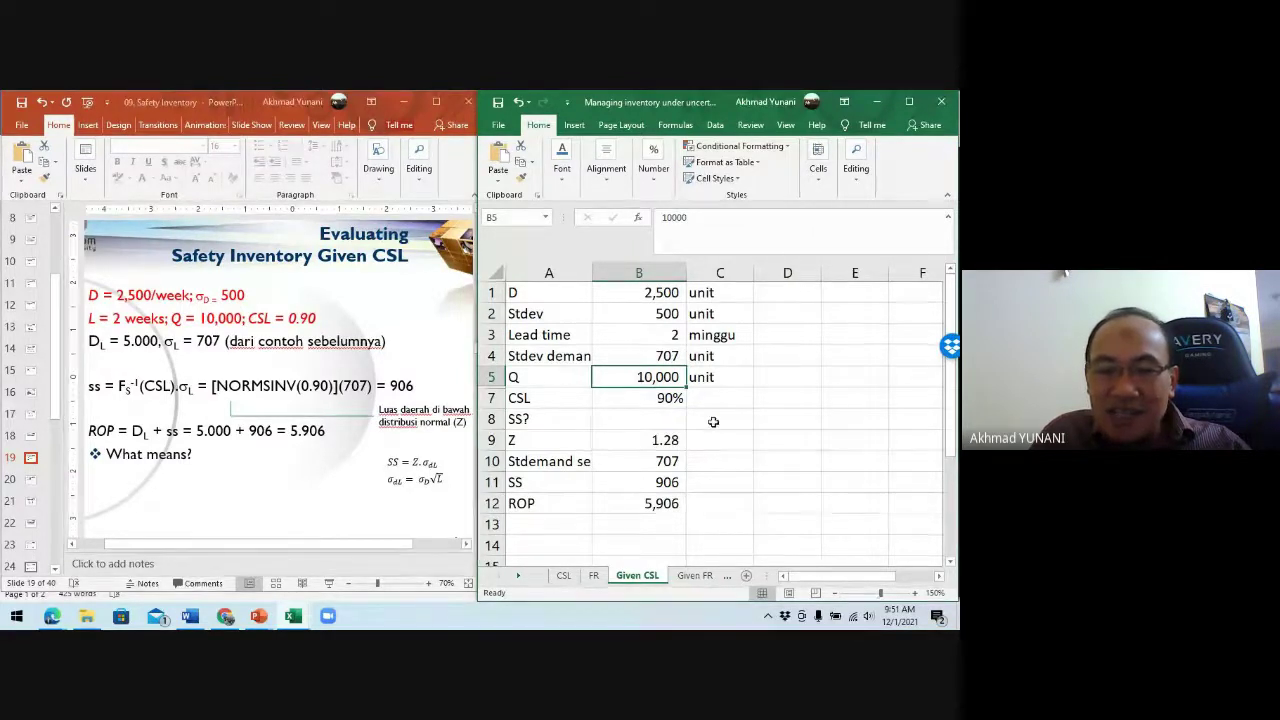
{"action": "left_click", "coordinate": [668, 397]}
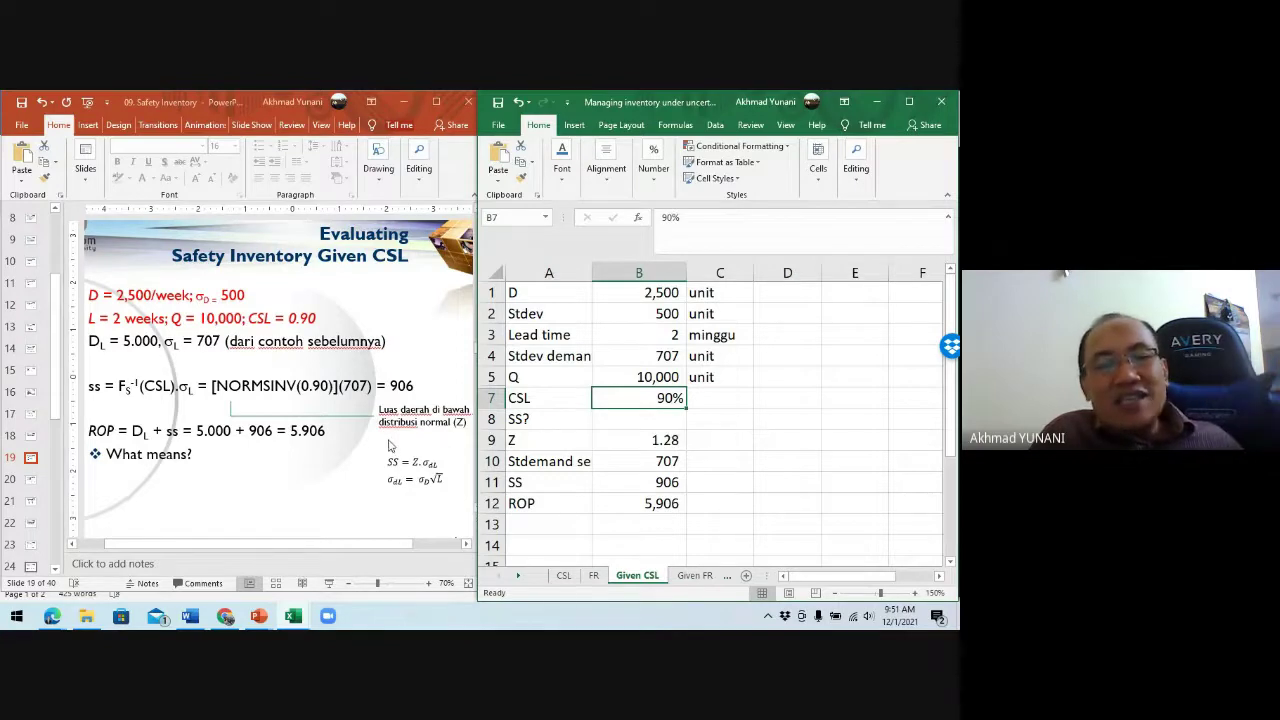
{"action": "left_click", "coordinate": [430, 339]}
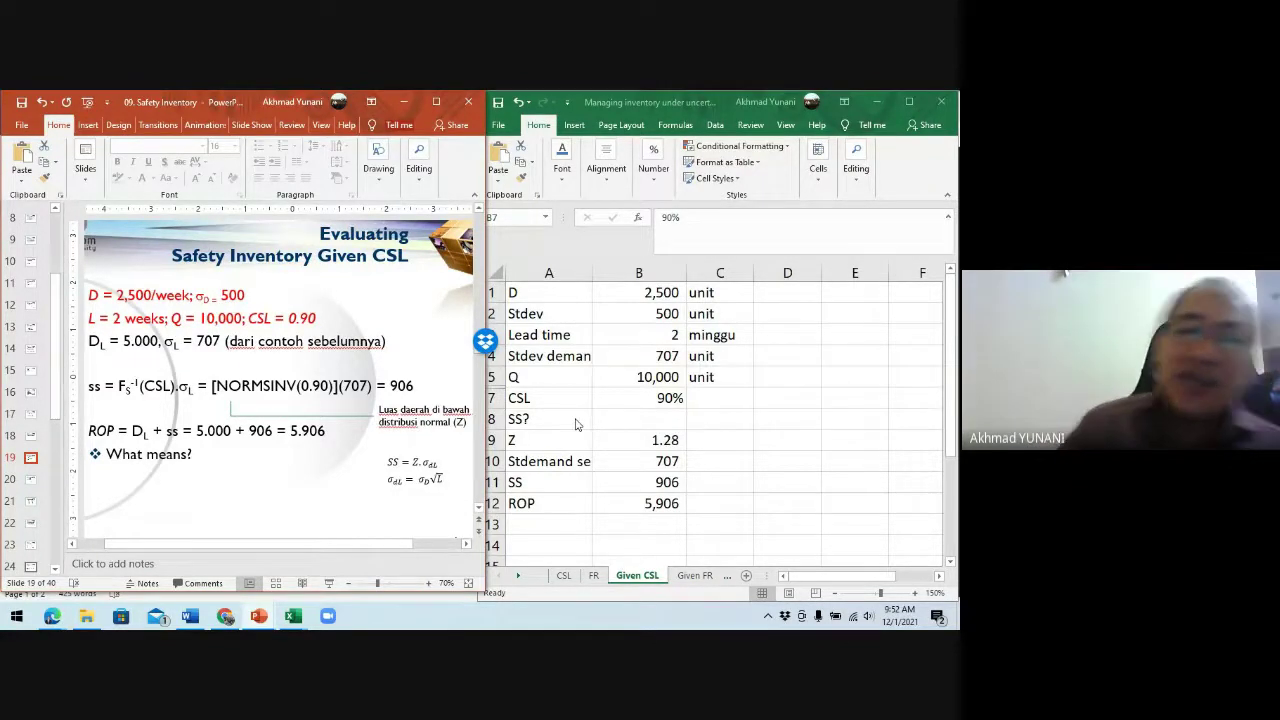
{"action": "left_click", "coordinate": [640, 440]}
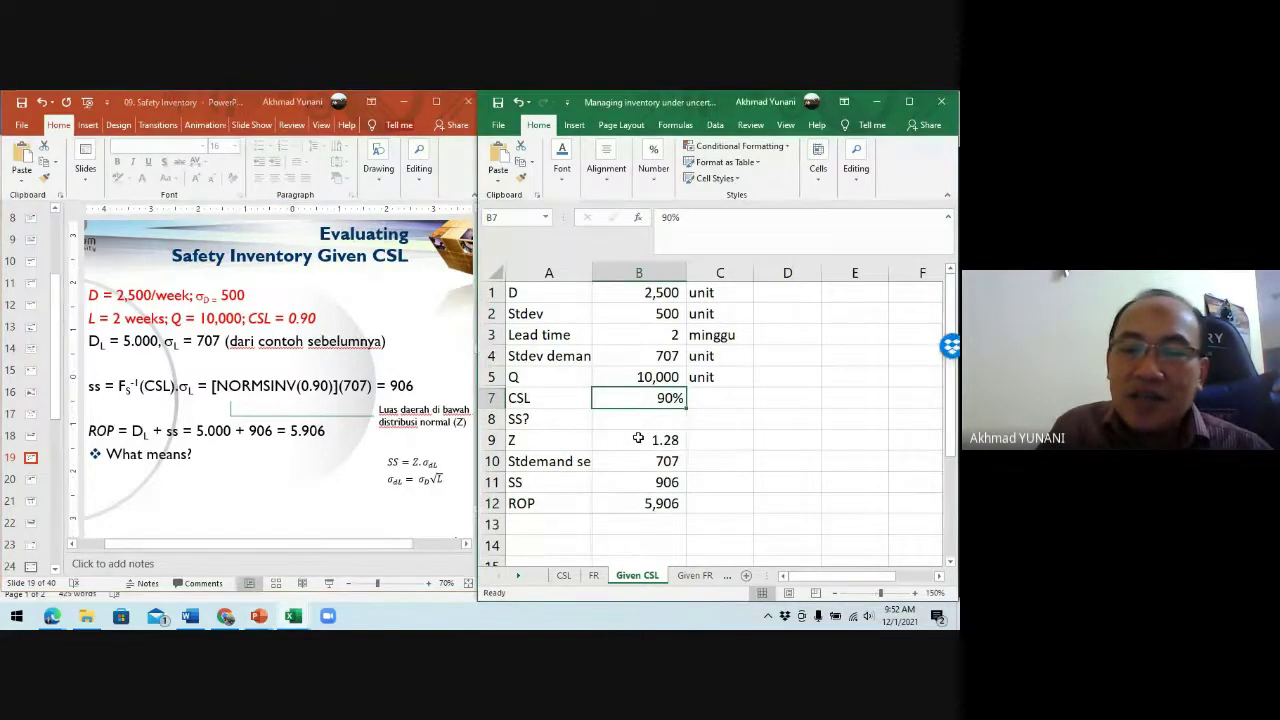
{"action": "left_click", "coordinate": [638, 439]}
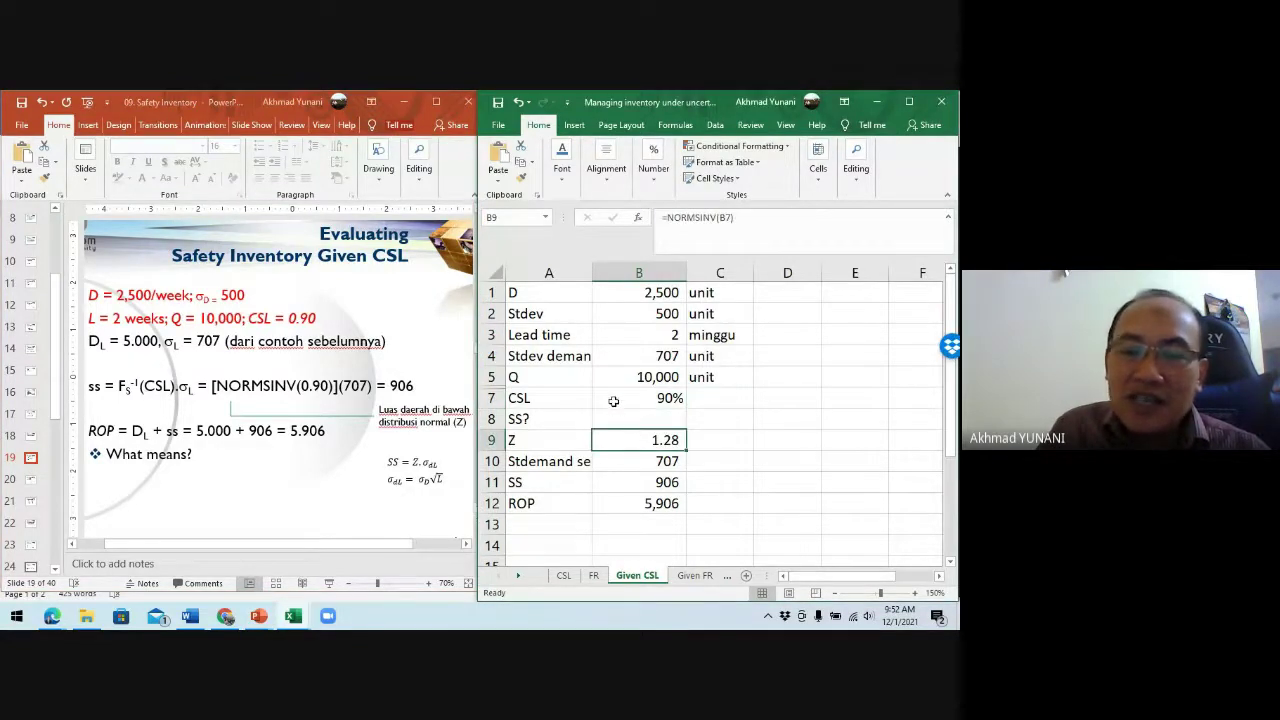
{"action": "left_click", "coordinate": [530, 443]}
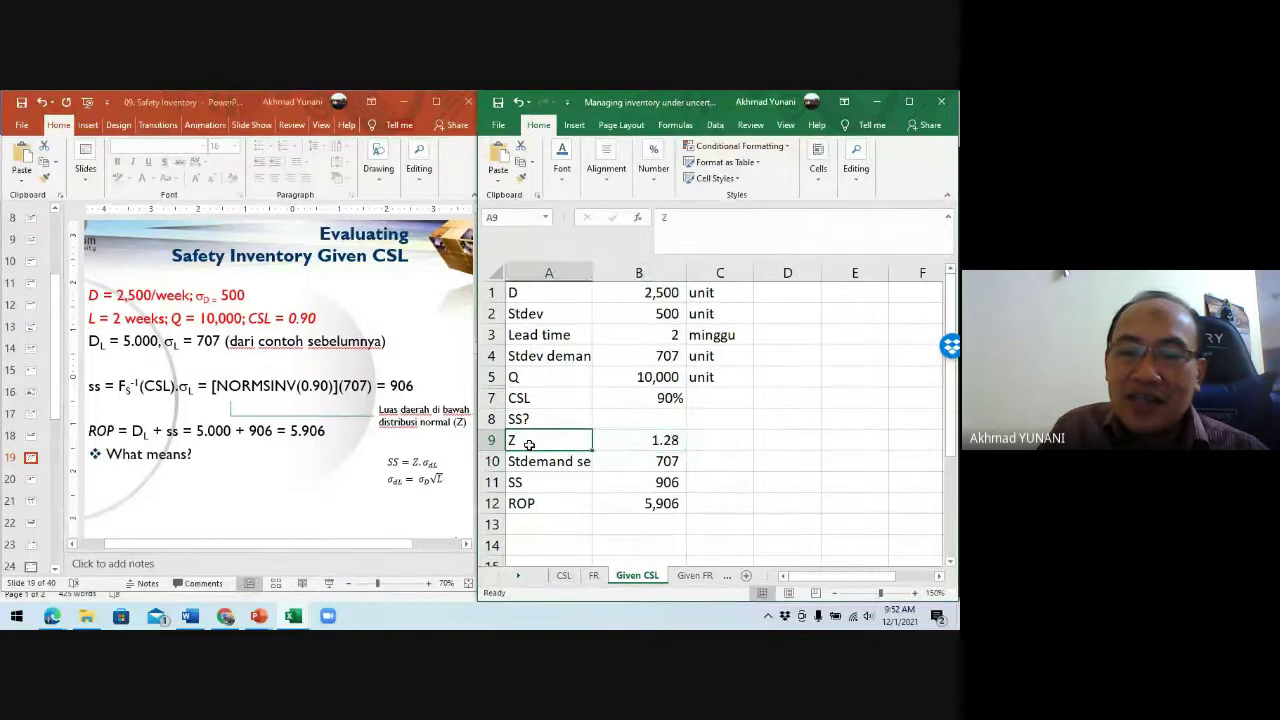
Step: Re-enter the Z formula in B9 of the Given CSL sheet as =NORMSINV(B7), referring to the CSL cell
{"action": "left_click", "coordinate": [627, 440]}
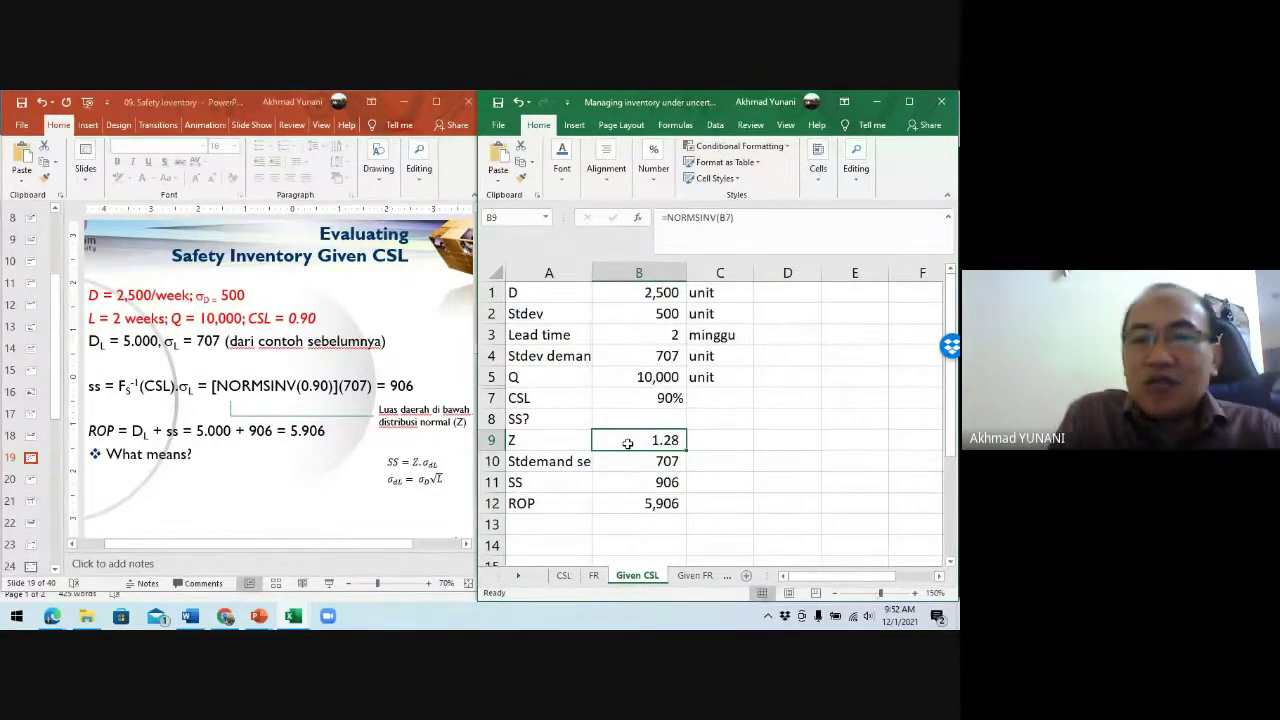
{"action": "type", "text": "="}
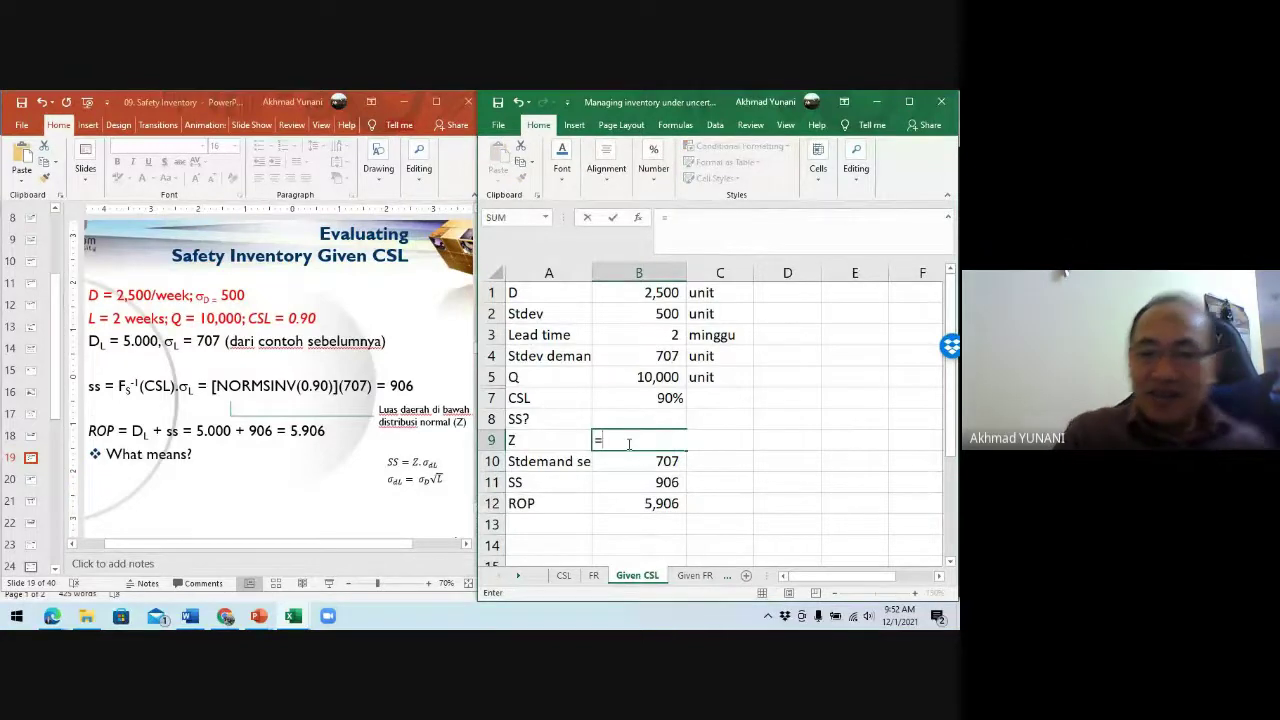
{"action": "type", "text": "no"}
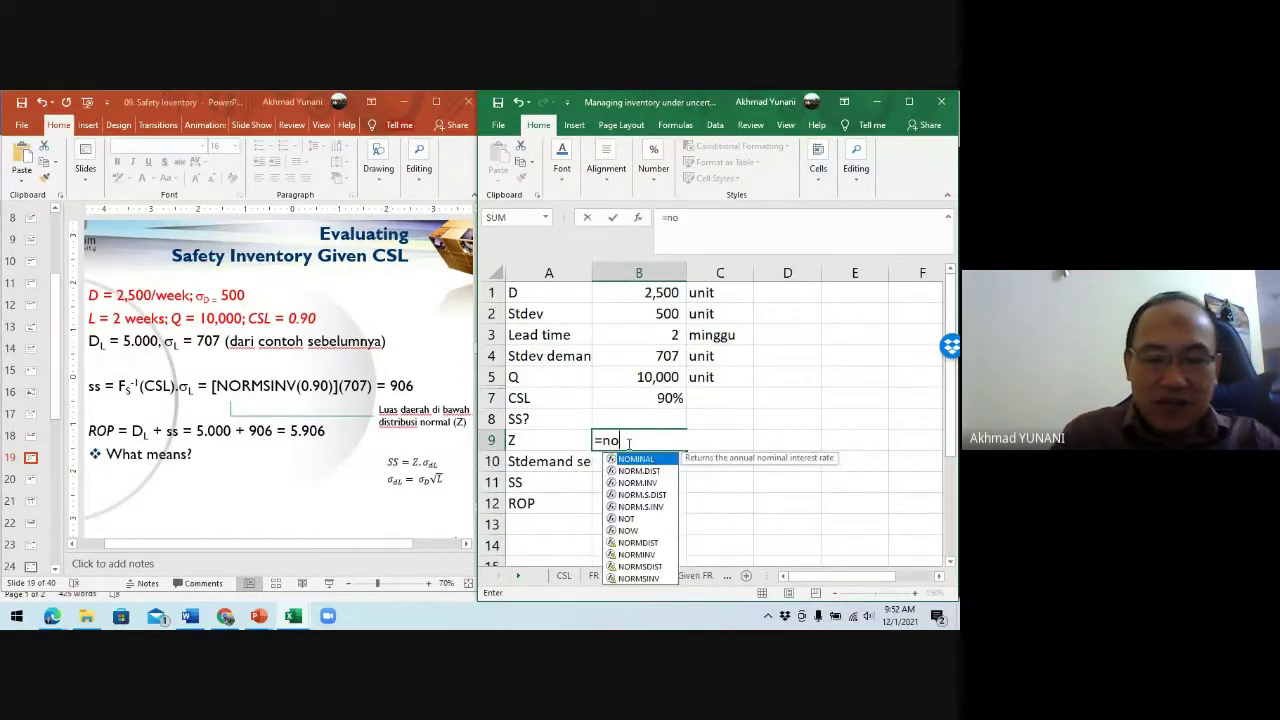
{"action": "type", "text": "rmsinv"}
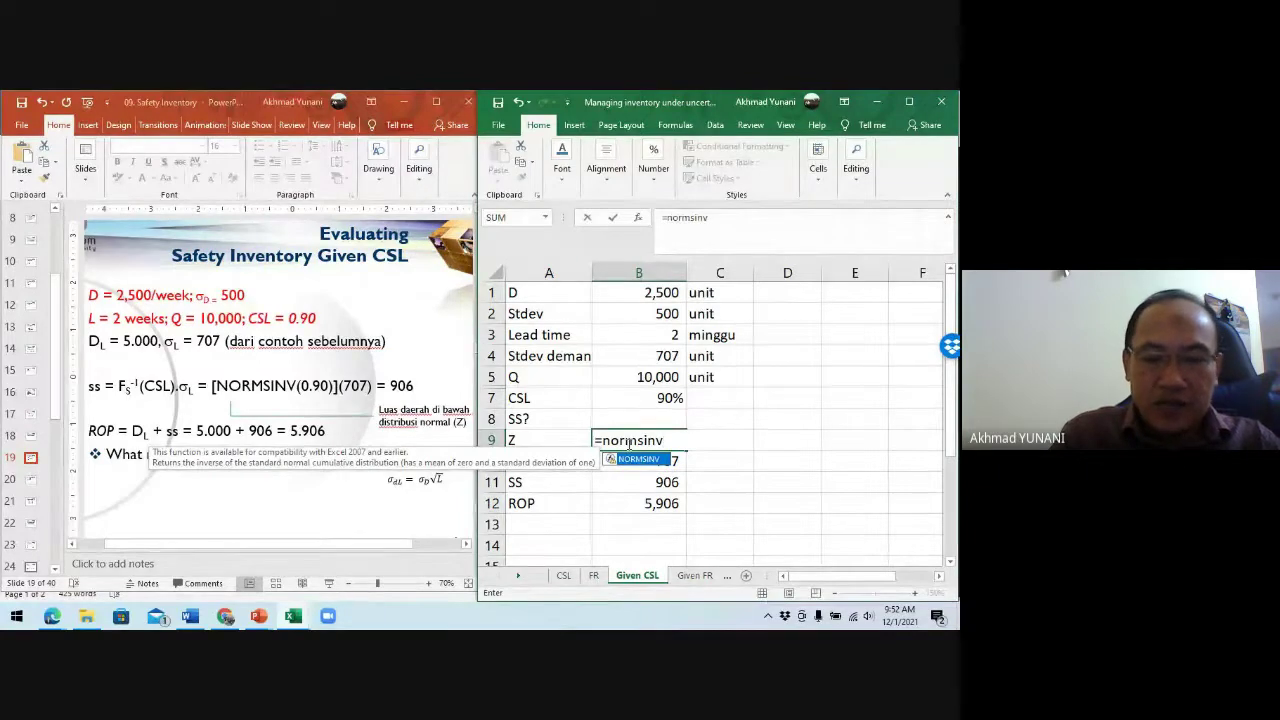
{"action": "type", "text": "("}
{"action": "key", "text": "Up"}
{"action": "key", "text": "Up"}
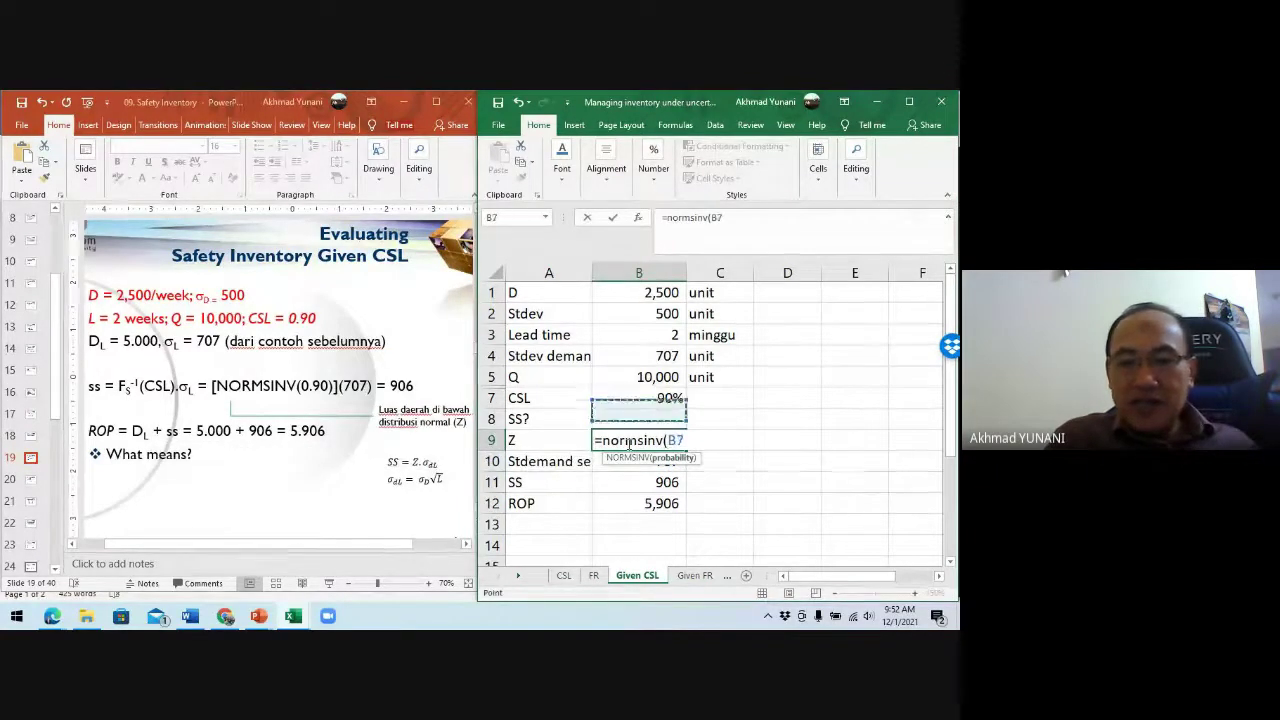
{"action": "key", "text": "Return"}
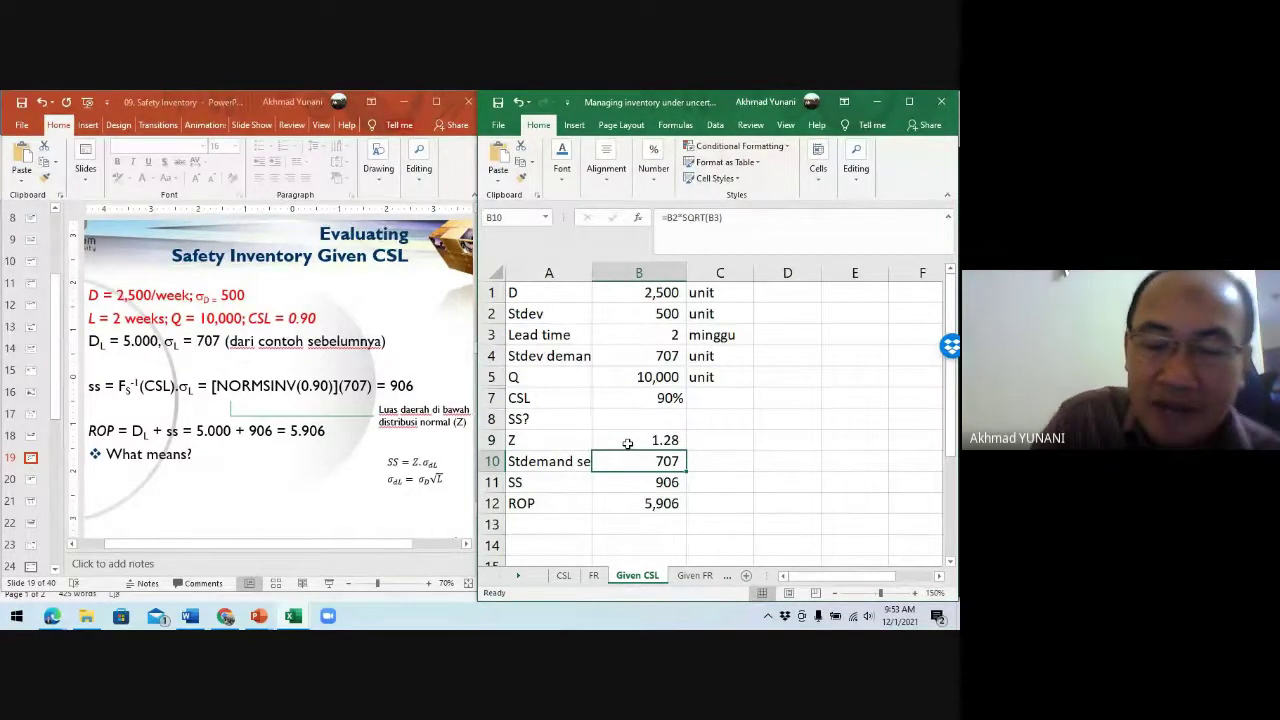
Step: Examine the Z label in A9 and the Stdemand selama LT label in A10
{"action": "key", "text": "Up"}
{"action": "key", "text": "Left"}
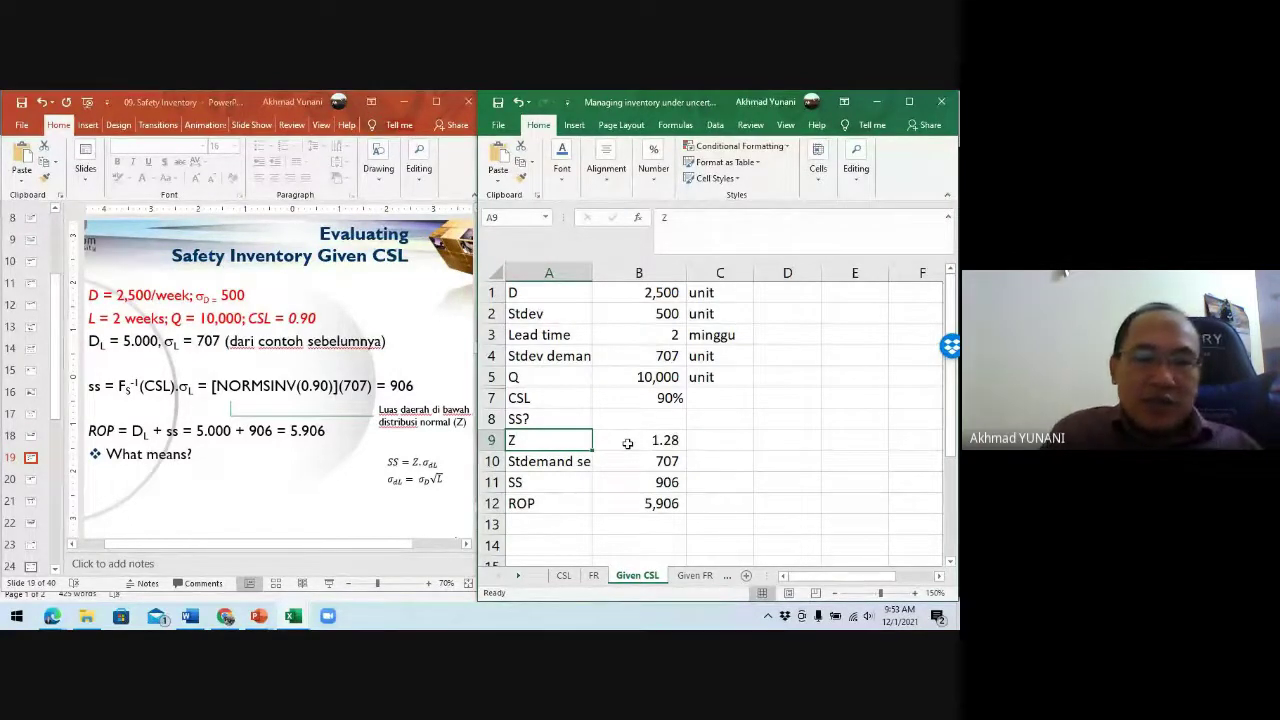
{"action": "left_click", "coordinate": [549, 465]}
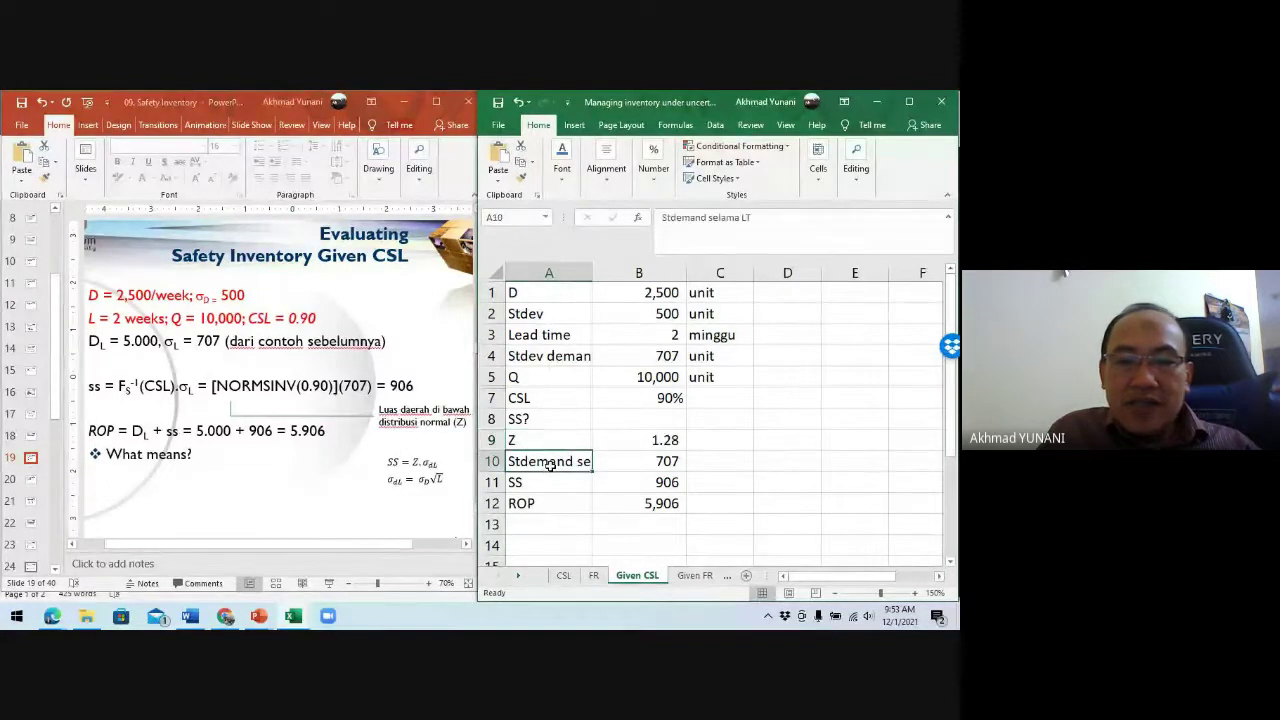
Step: Re-enter the Stdemand selama LT formula in B10 of the Given CSL sheet as =B2*SQRT(B3), multiplying Stdev by the root of Lead time
{"action": "left_click", "coordinate": [660, 462]}
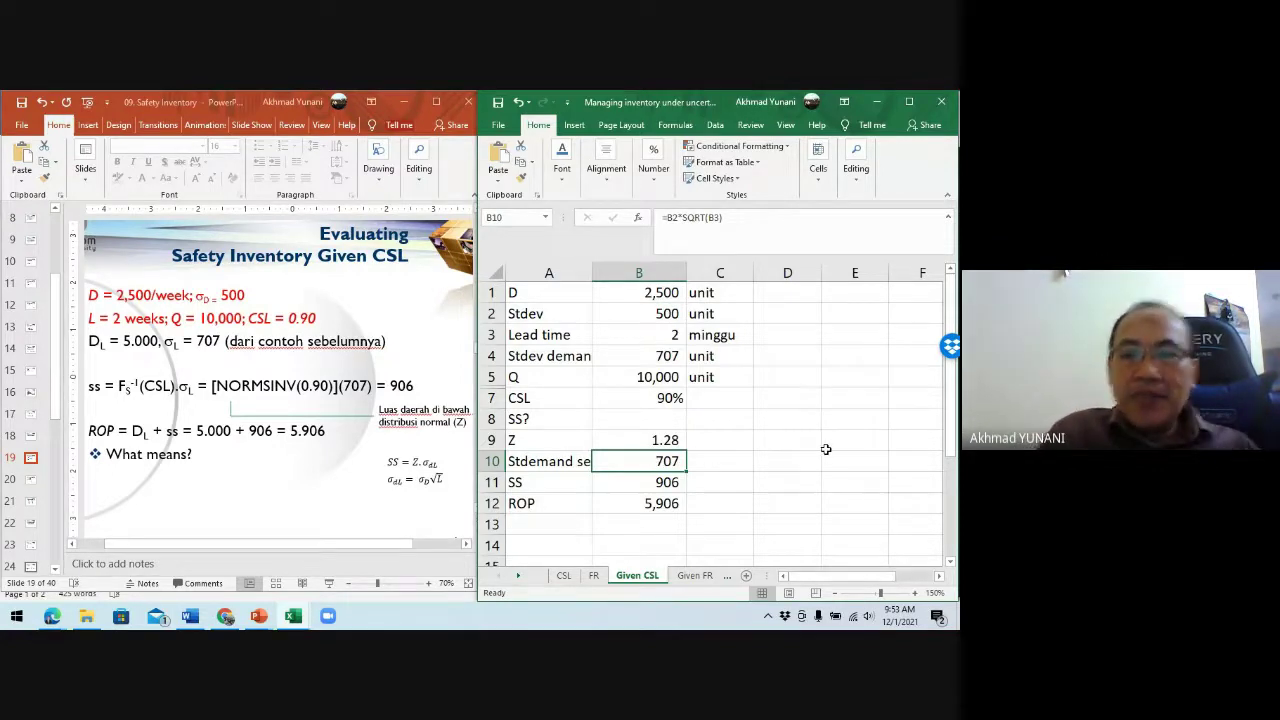
{"action": "type", "text": "="}
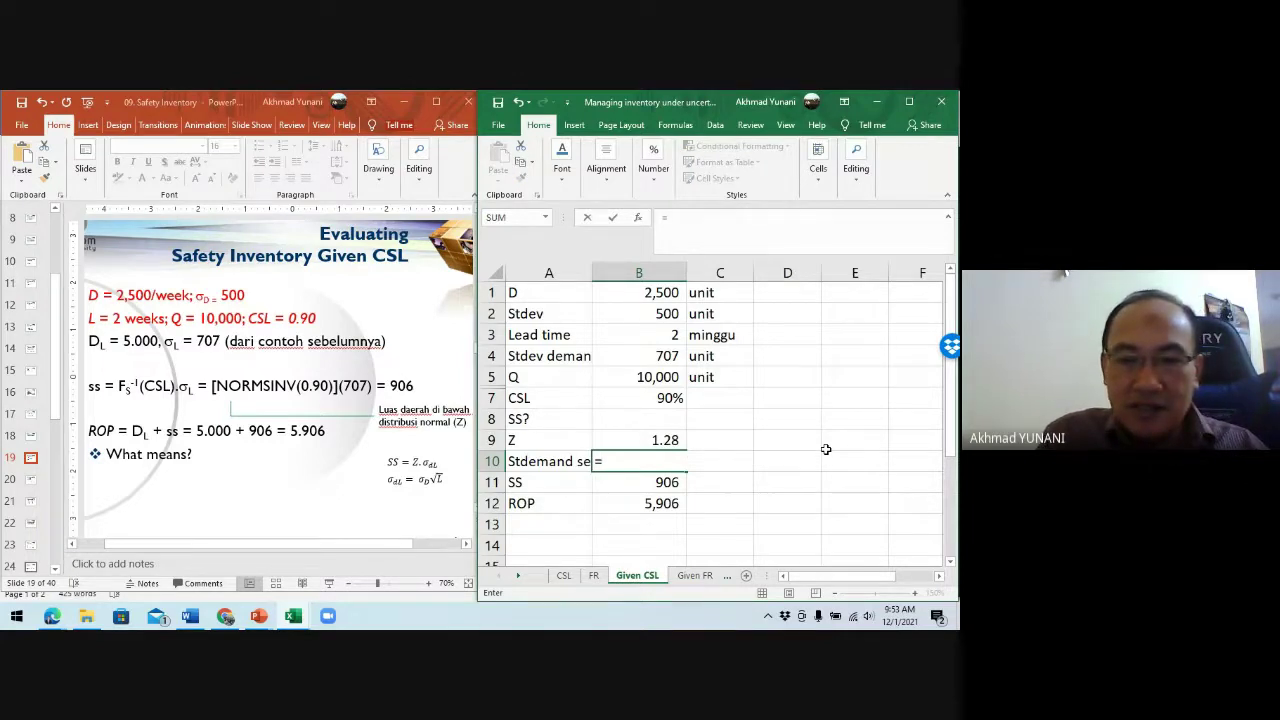
{"action": "key", "text": "Up"}
{"action": "key", "text": "Up"}
{"action": "key", "text": "Up"}
{"action": "key", "text": "Up"}
{"action": "key", "text": "Up"}
{"action": "key", "text": "Up"}
{"action": "key", "text": "Up"}
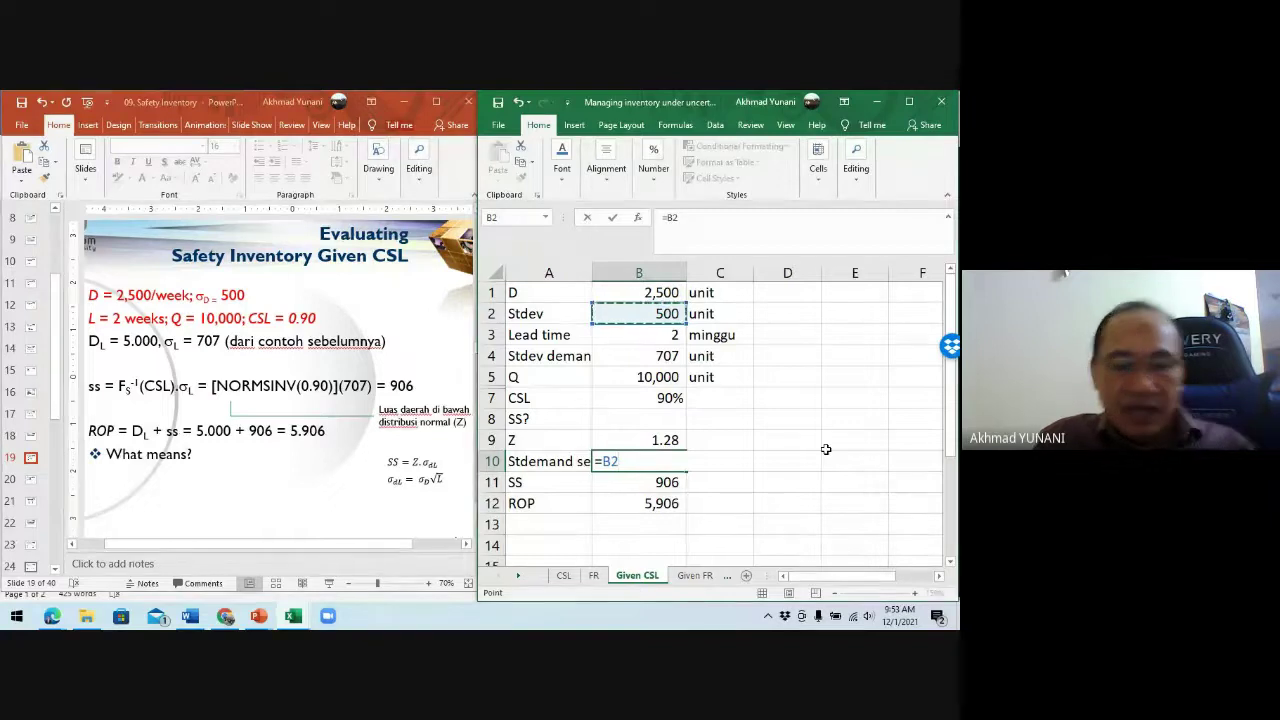
{"action": "type", "text": "*"}
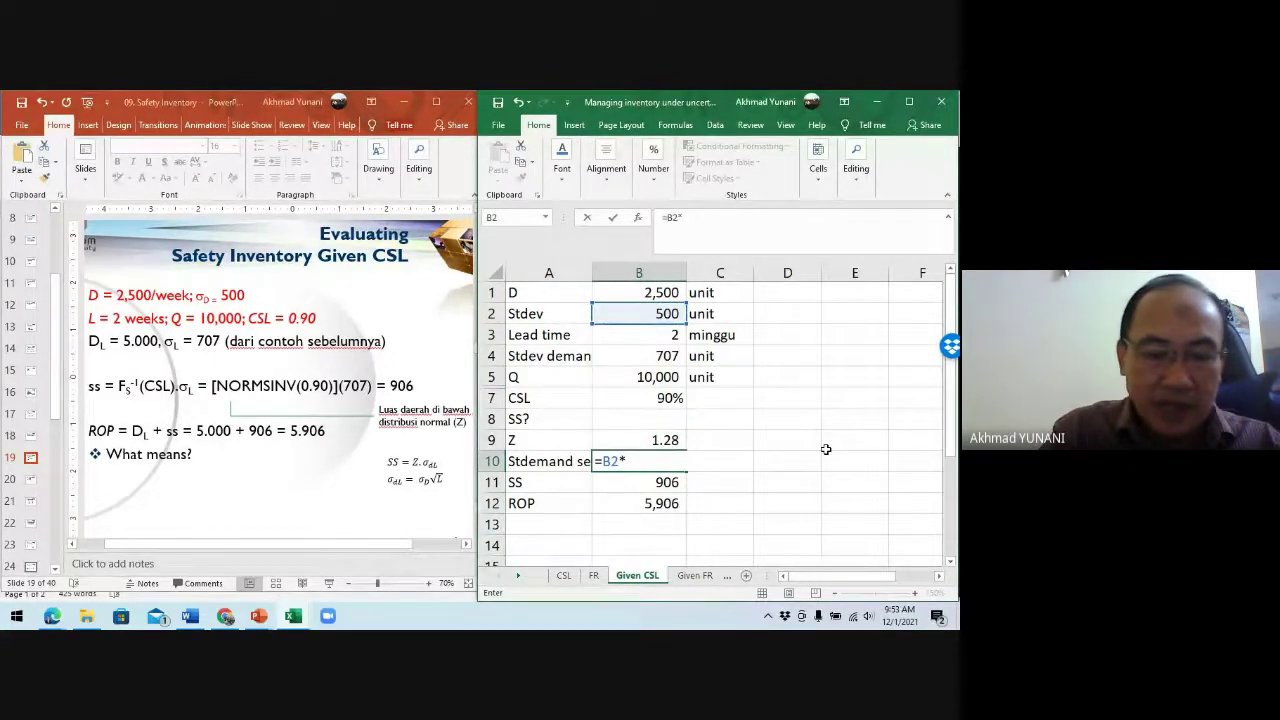
{"action": "type", "text": "sqrt("}
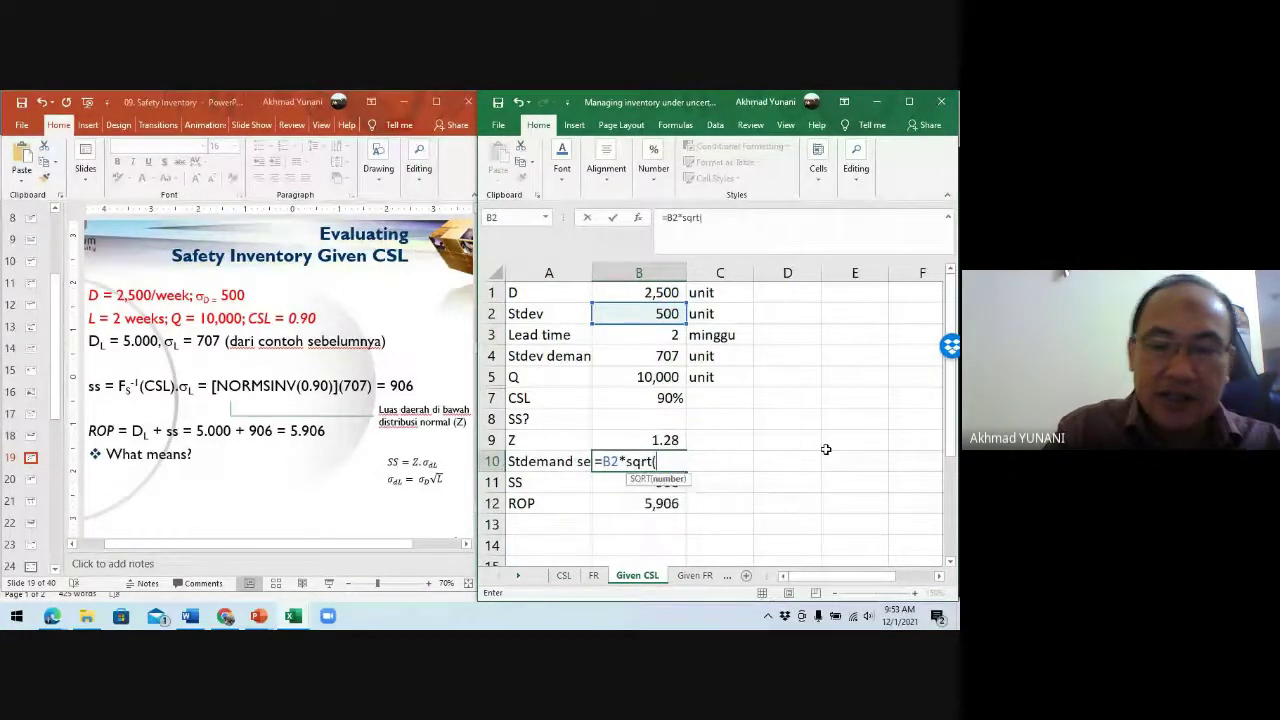
{"action": "left_click", "coordinate": [655, 333]}
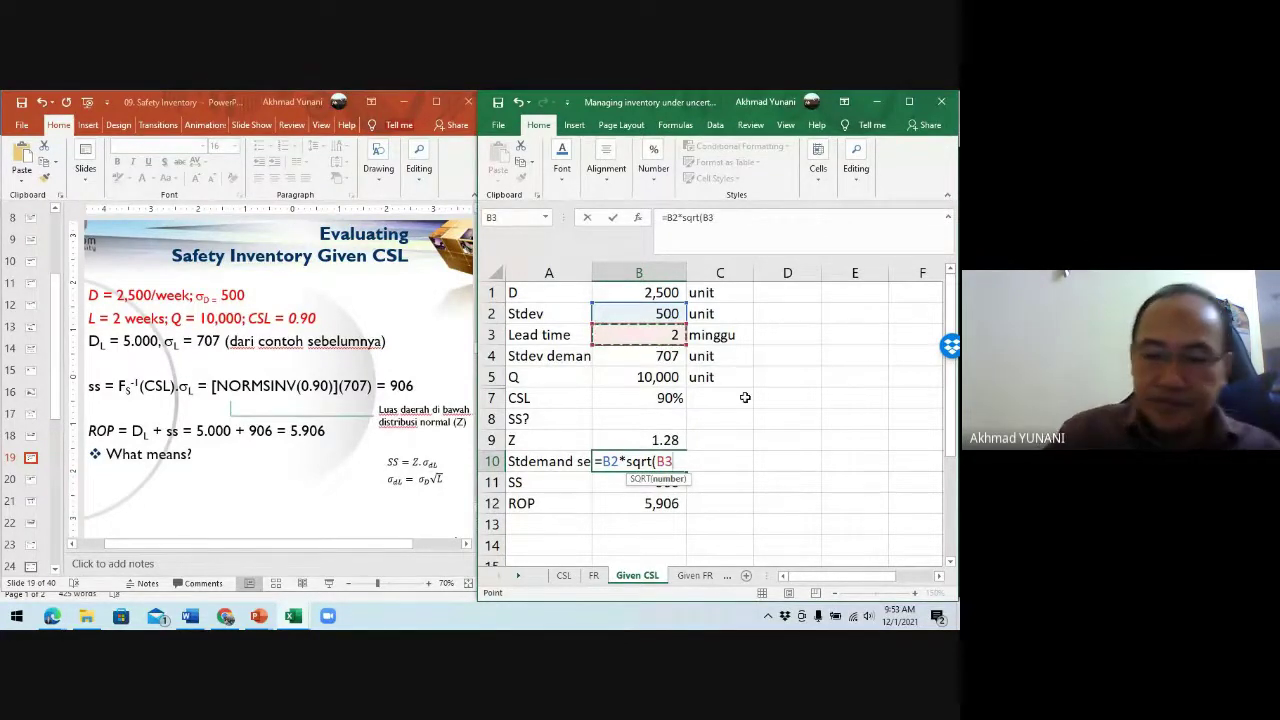
{"action": "key", "text": "Return"}
{"action": "key", "text": "Return"}
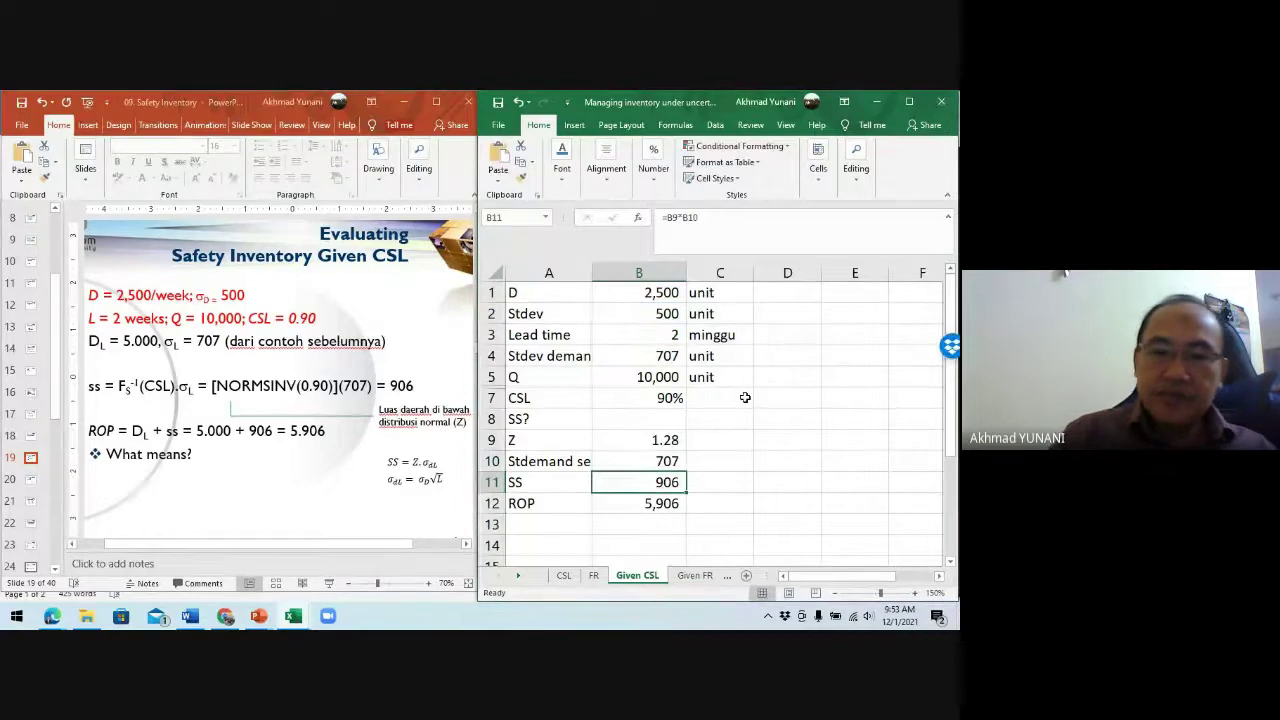
Step: Examine the formulas behind Stdemand selama LT in B10, SS in B11 and Z in B9 alongside the slide
{"action": "key", "text": "Up"}
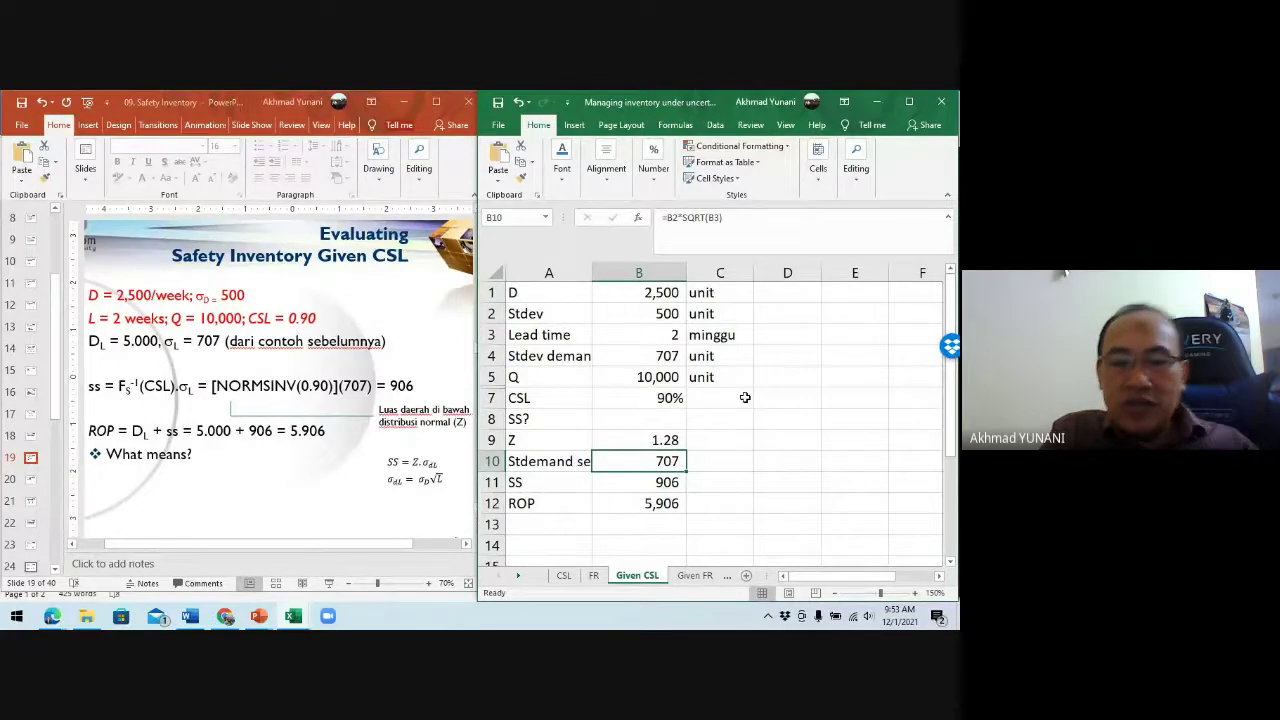
{"action": "key", "text": "Down"}
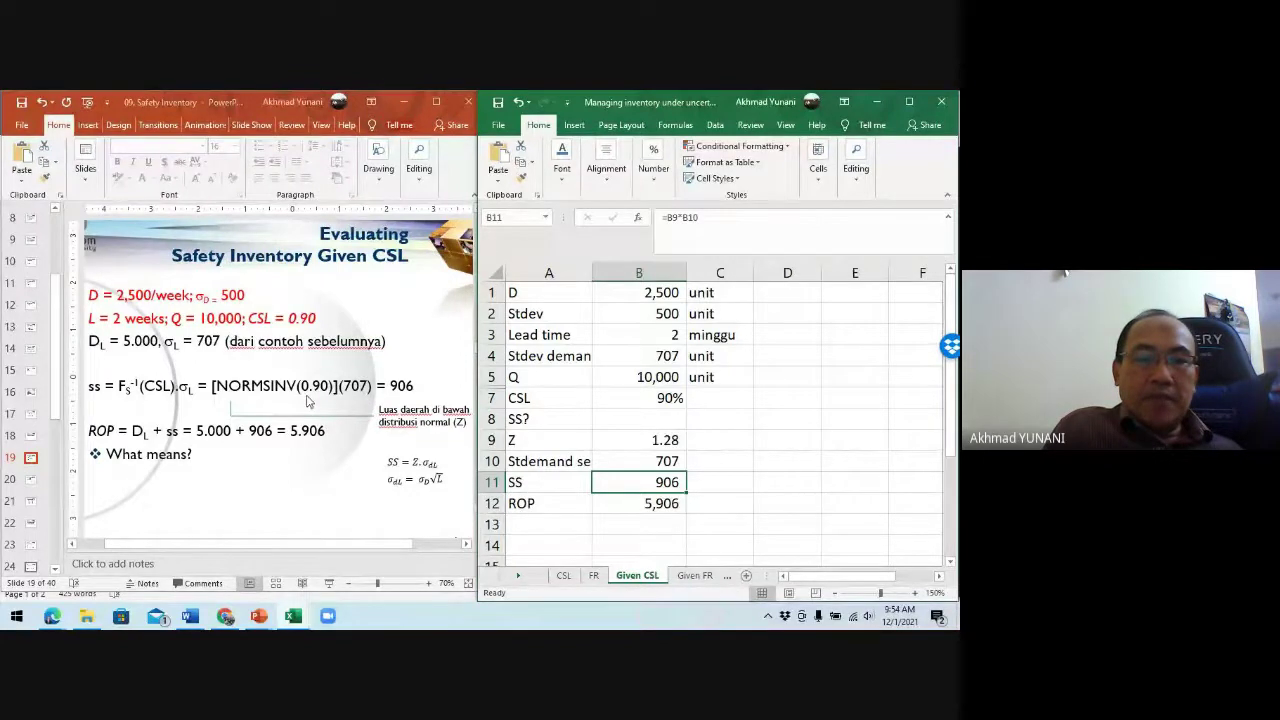
{"action": "left_click", "coordinate": [634, 461]}
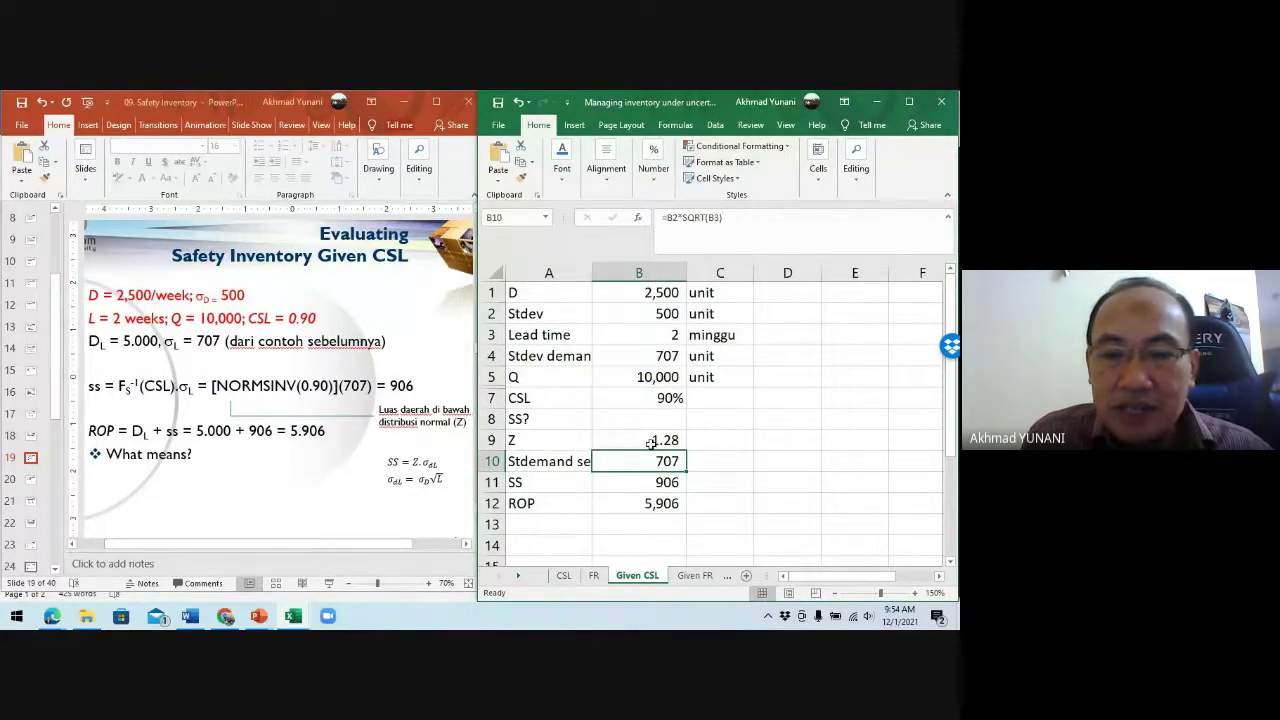
{"action": "left_click", "coordinate": [650, 443]}
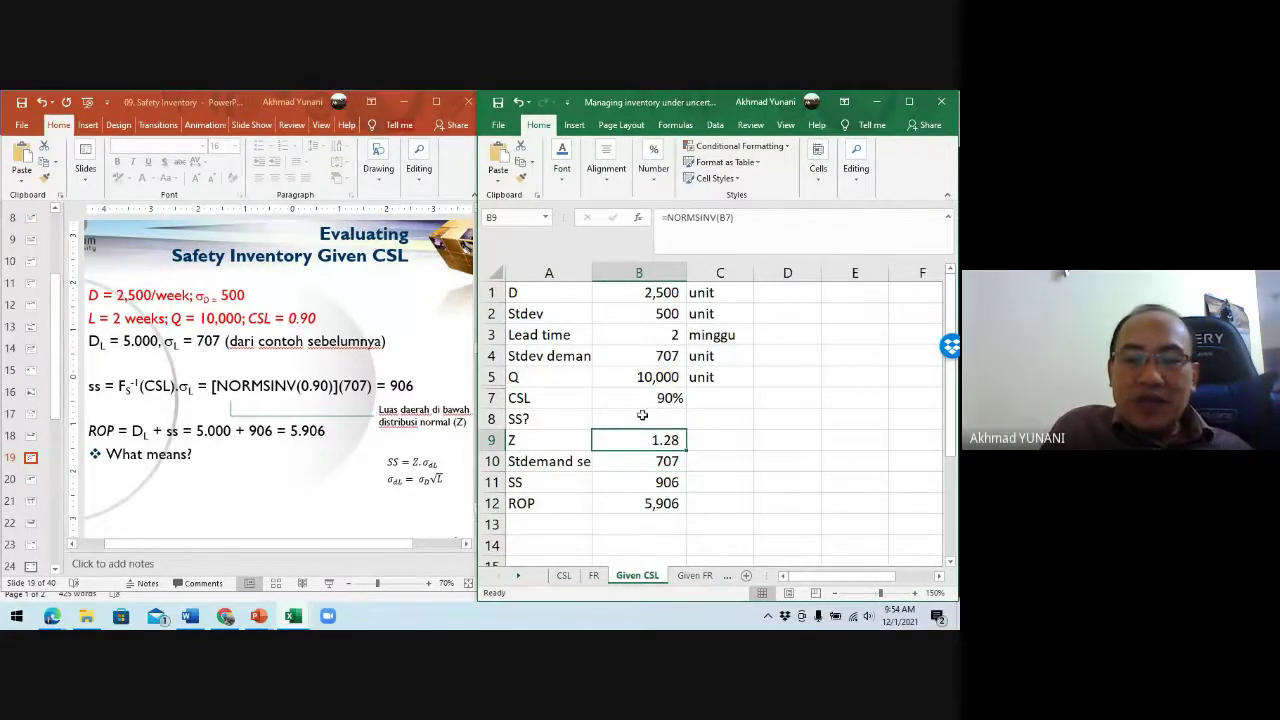
Step: Re-enter the SS formula in B11 as =B9*B10, multiplying Z by the standard deviation of demand during lead time
{"action": "left_click", "coordinate": [603, 477]}
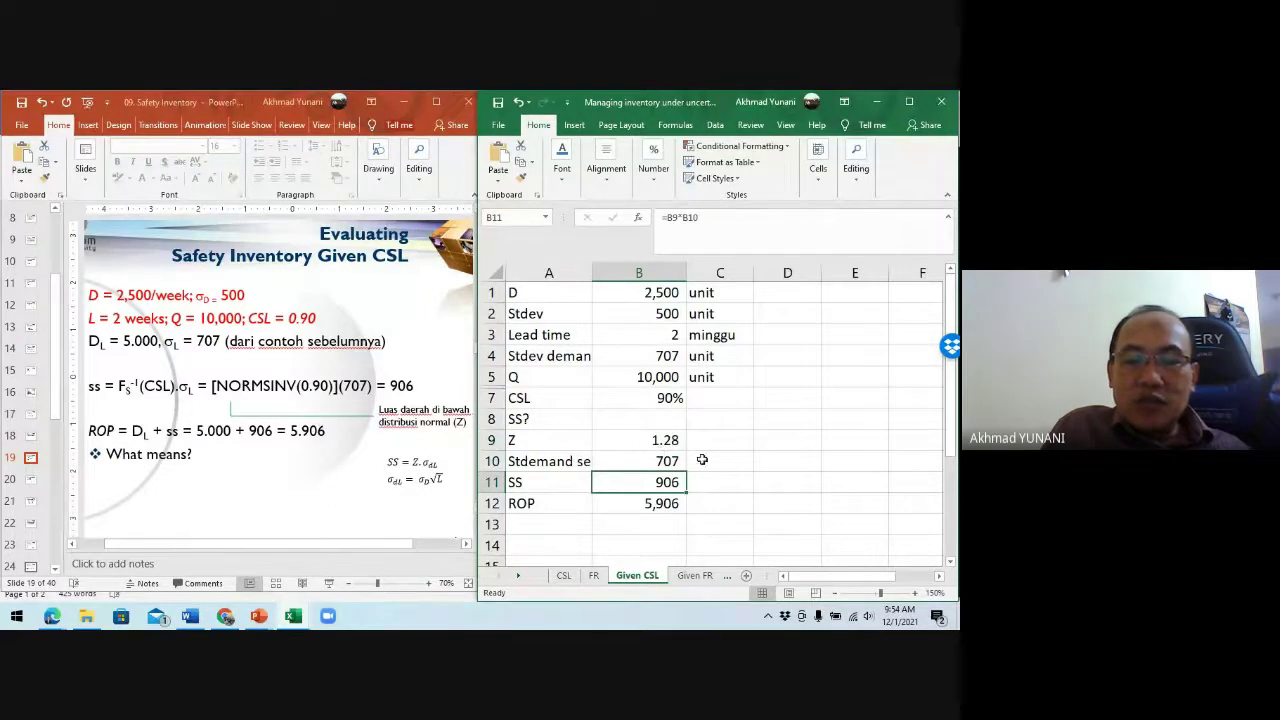
{"action": "type", "text": "="}
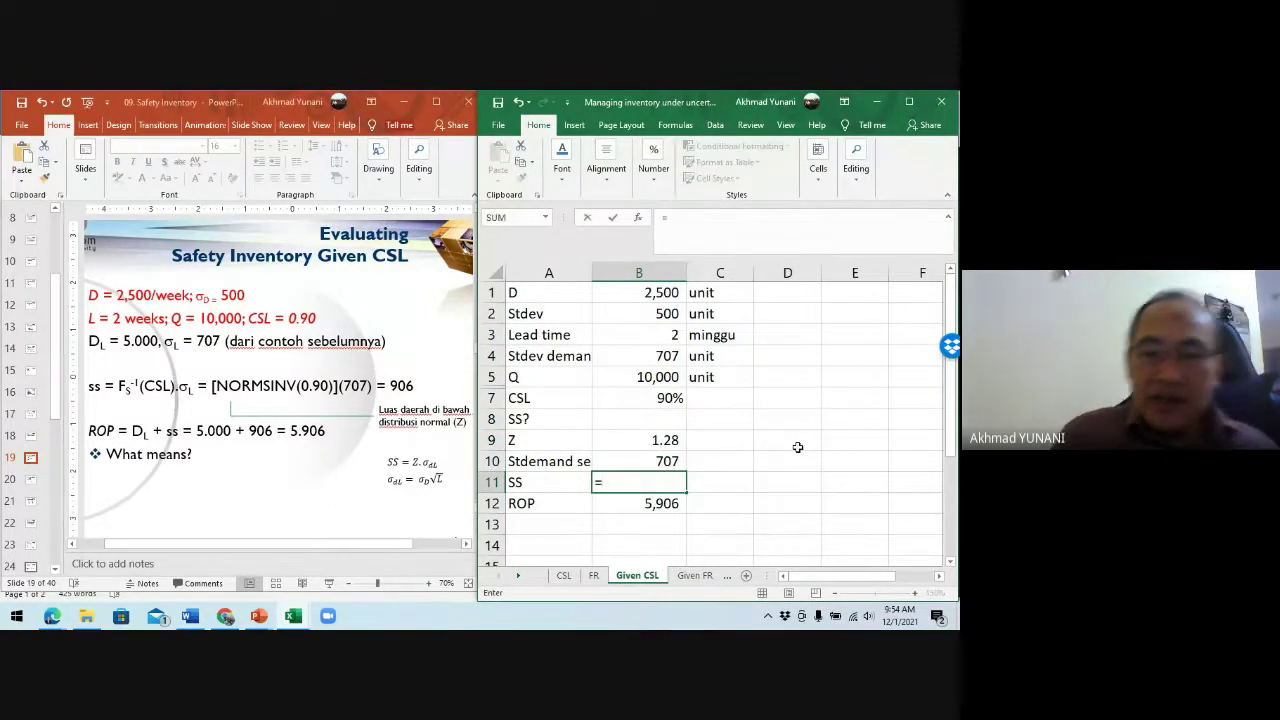
{"action": "left_click", "coordinate": [657, 440]}
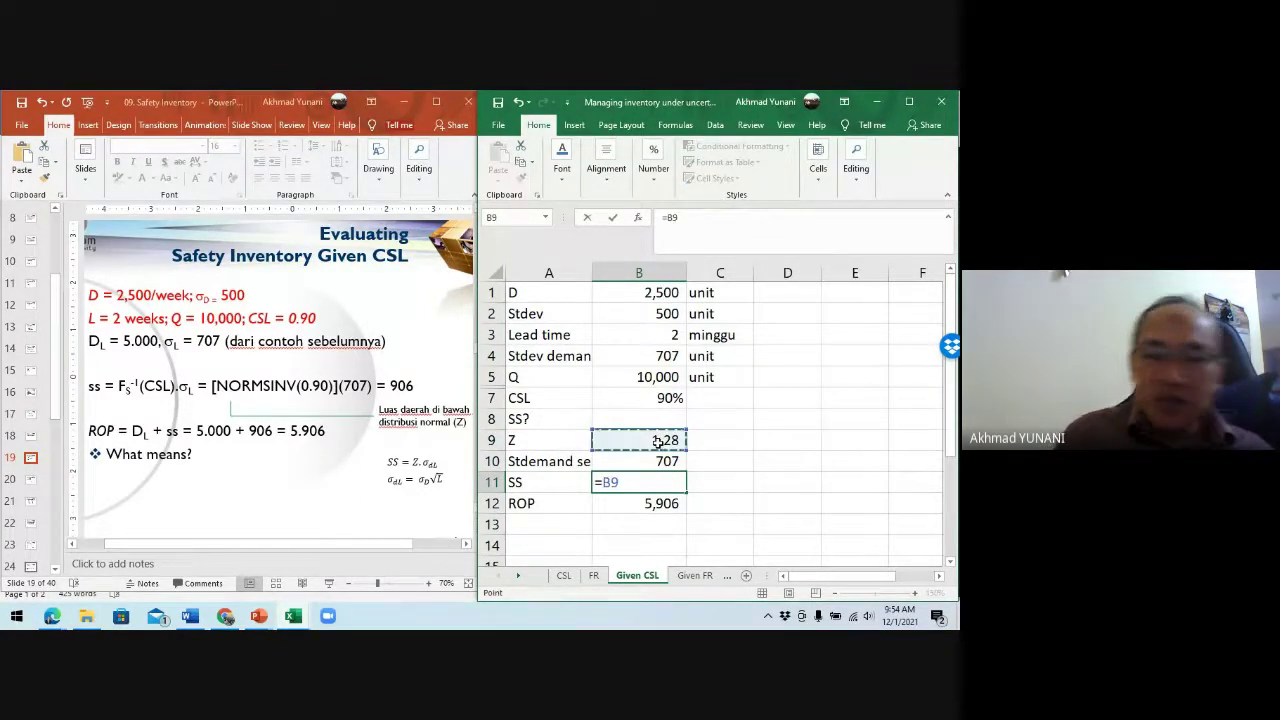
{"action": "type", "text": "*"}
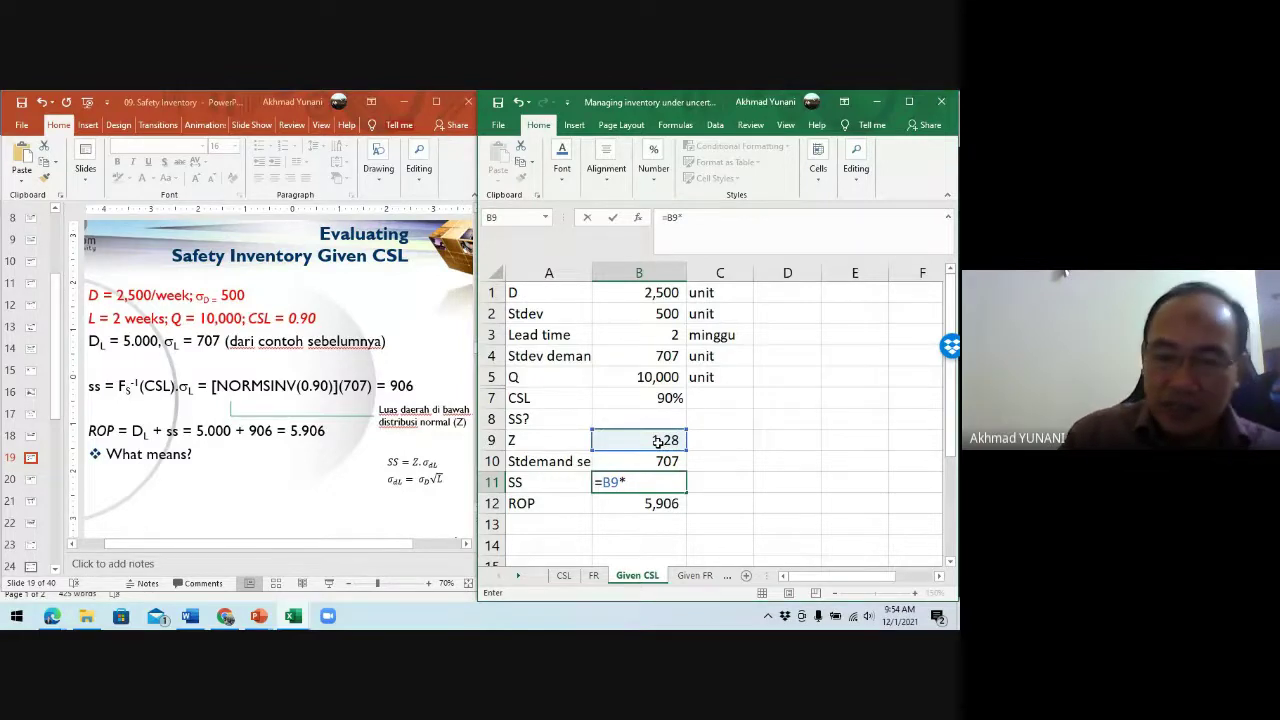
{"action": "left_click", "coordinate": [655, 461]}
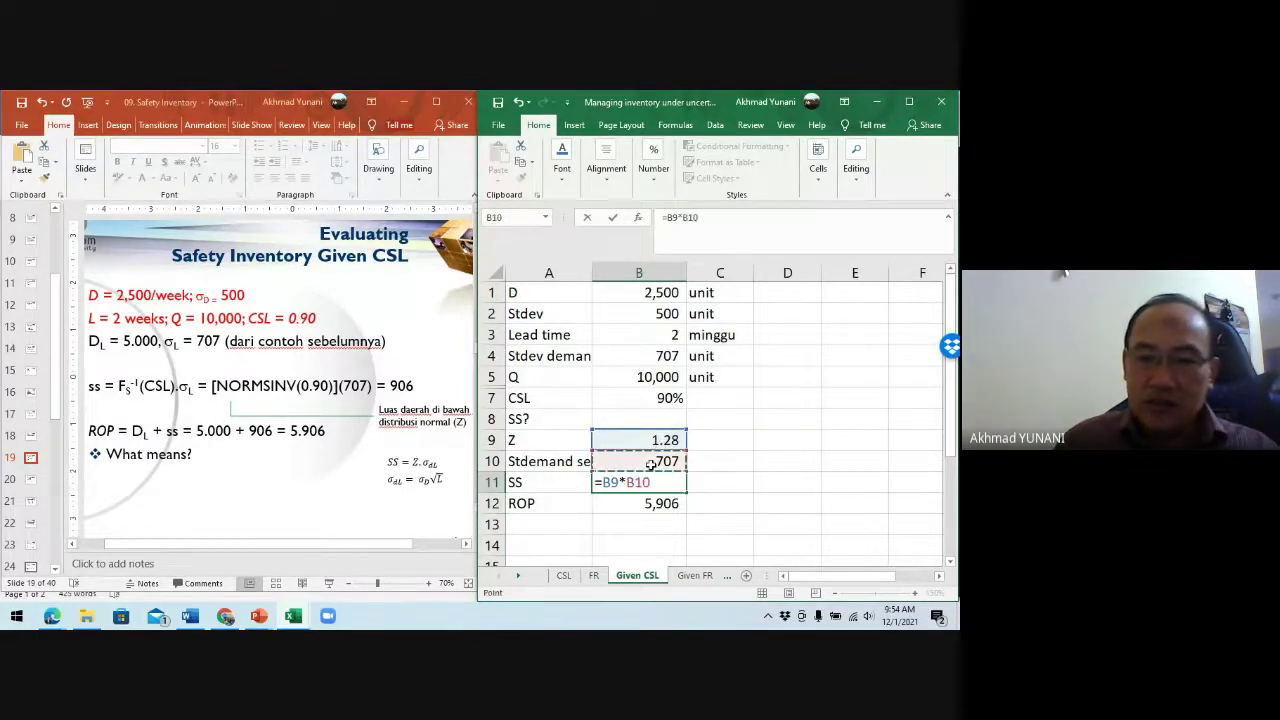
{"action": "key", "text": "Return"}
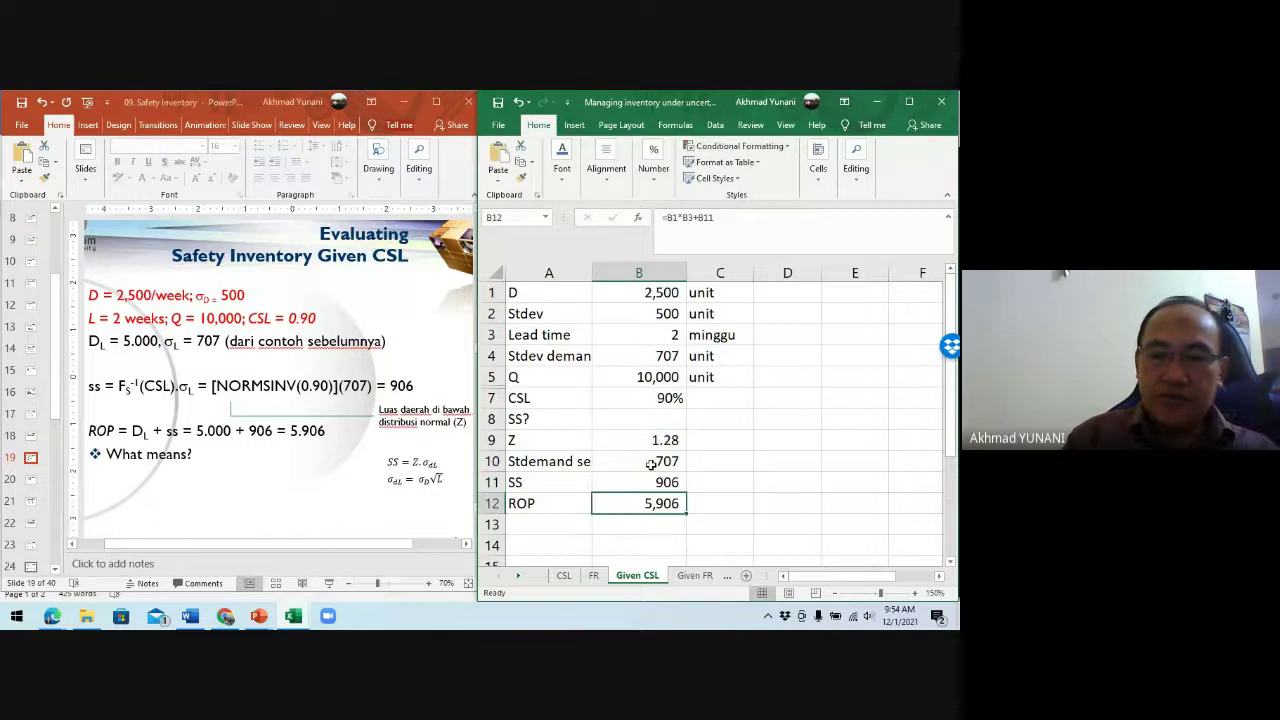
{"action": "key", "text": "Up"}
Step: Re-enter the ROP formula in B12 as =B1*B3+B11, adding SS to the demand during lead time
{"action": "key", "text": "Down"}
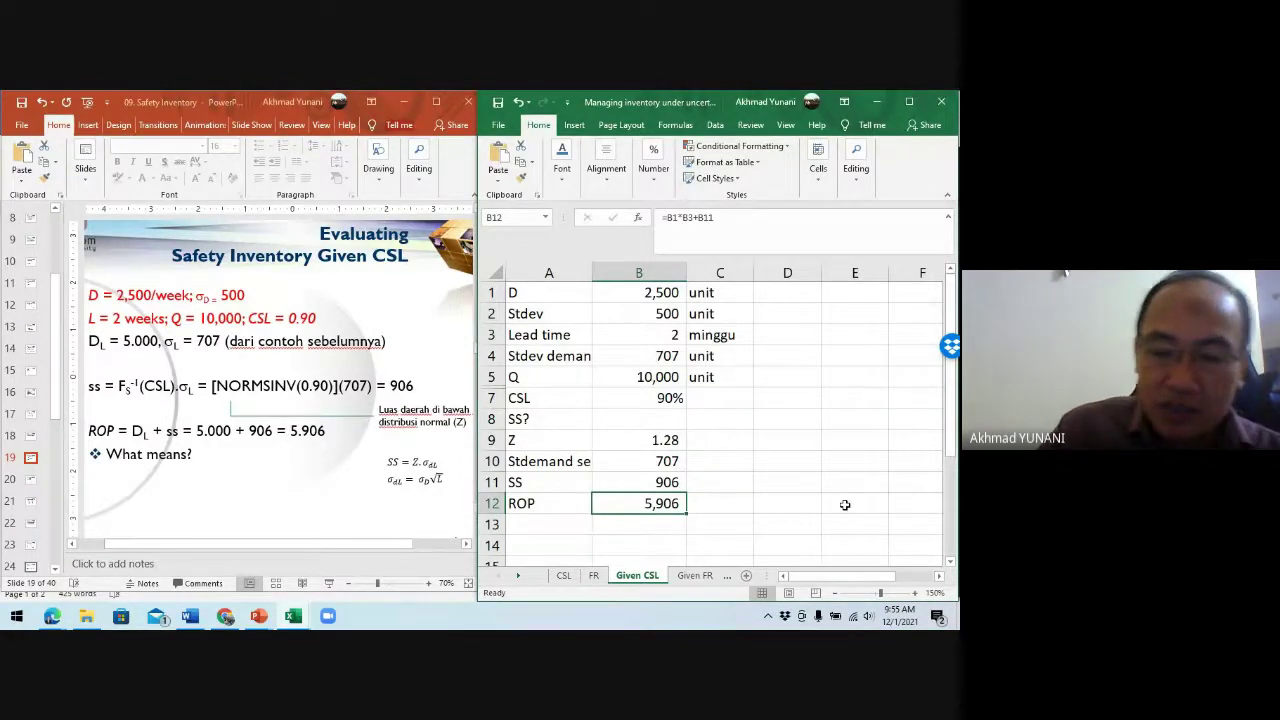
{"action": "type", "text": "="}
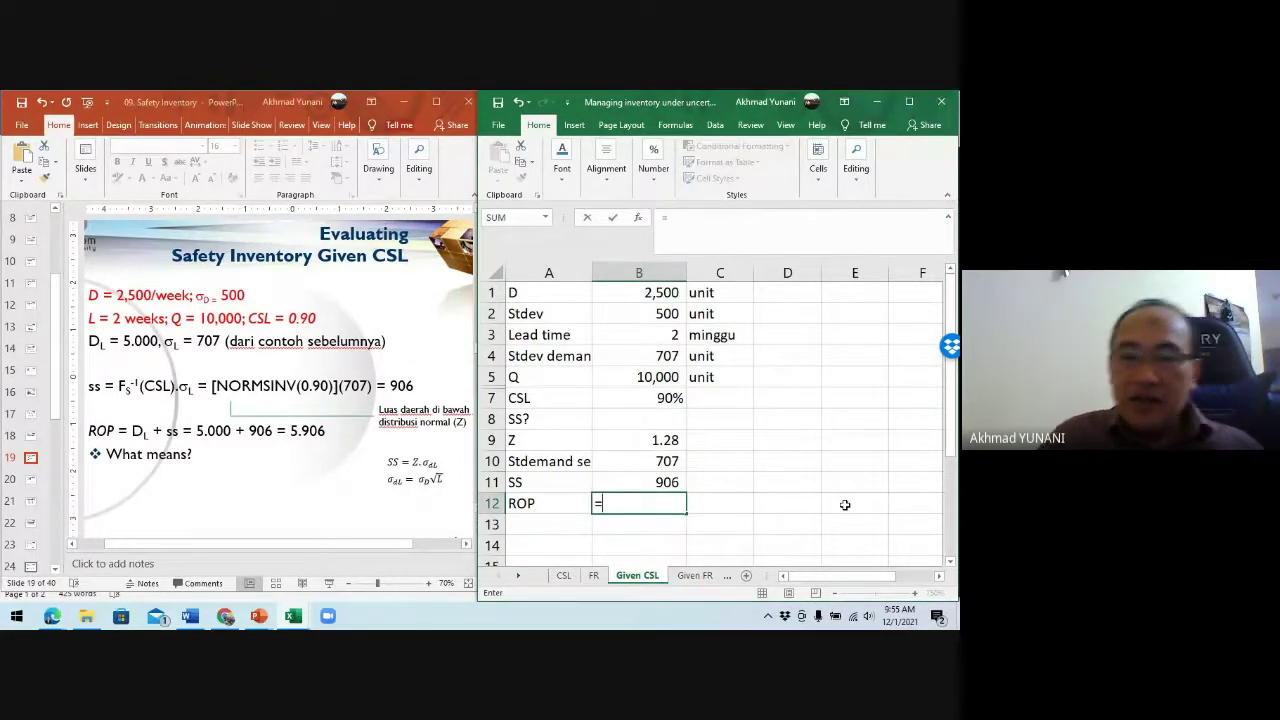
{"action": "left_click", "coordinate": [640, 292]}
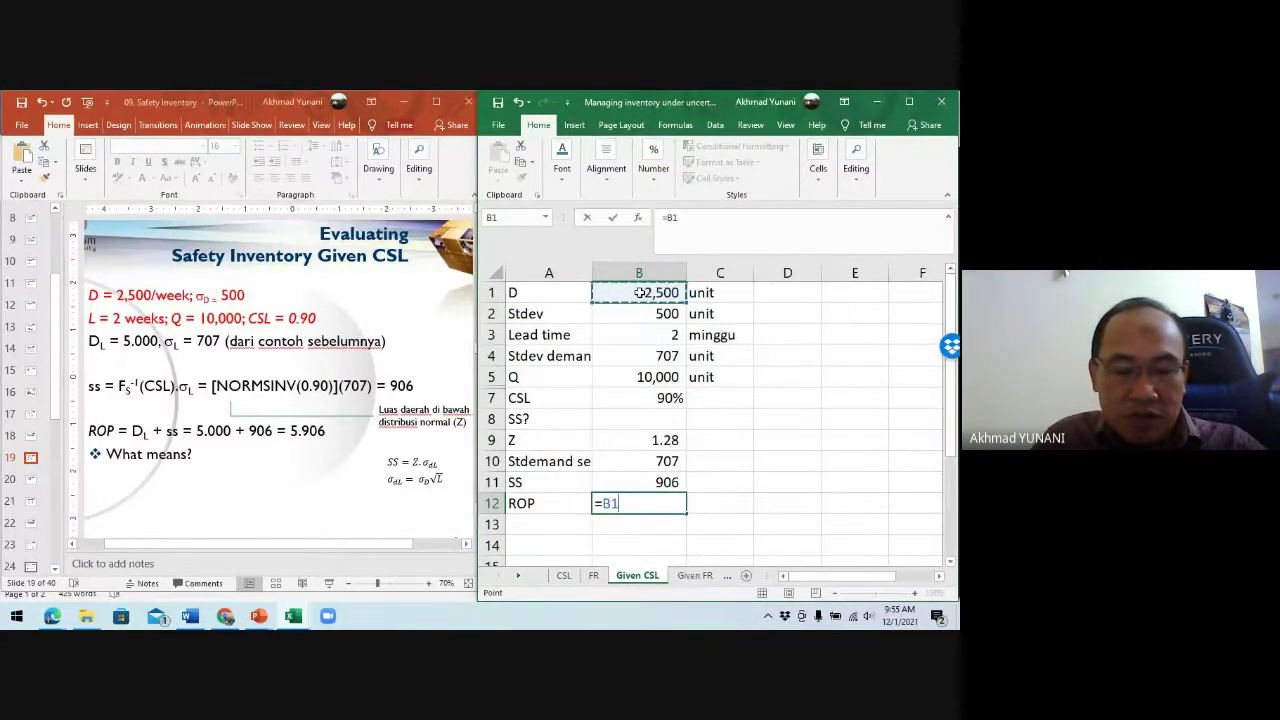
{"action": "type", "text": "*"}
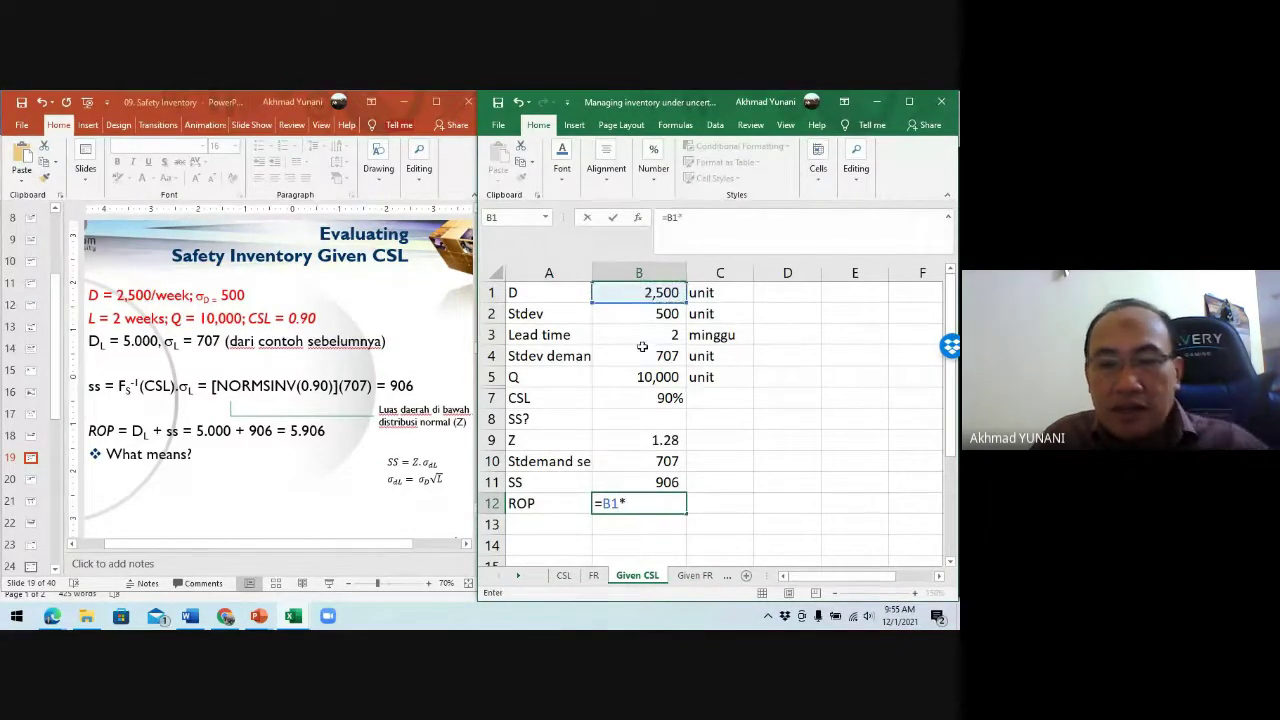
{"action": "left_click", "coordinate": [640, 334]}
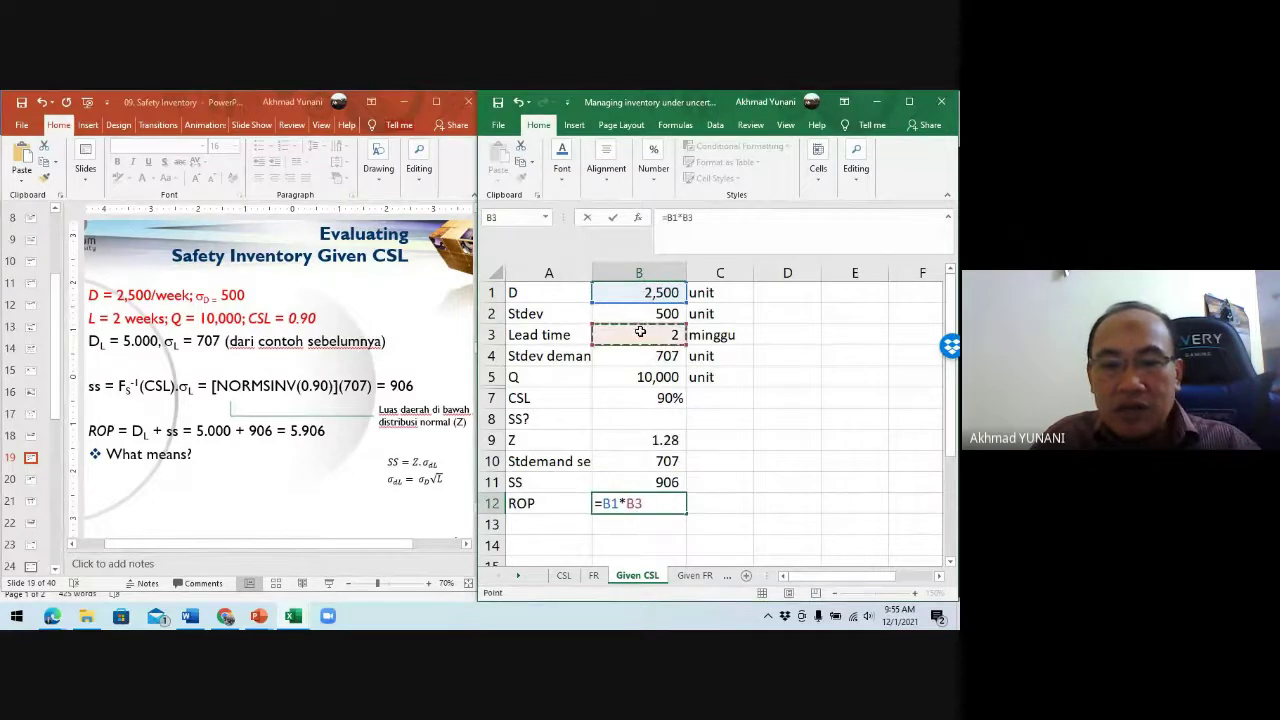
{"action": "left_click", "coordinate": [729, 217]}
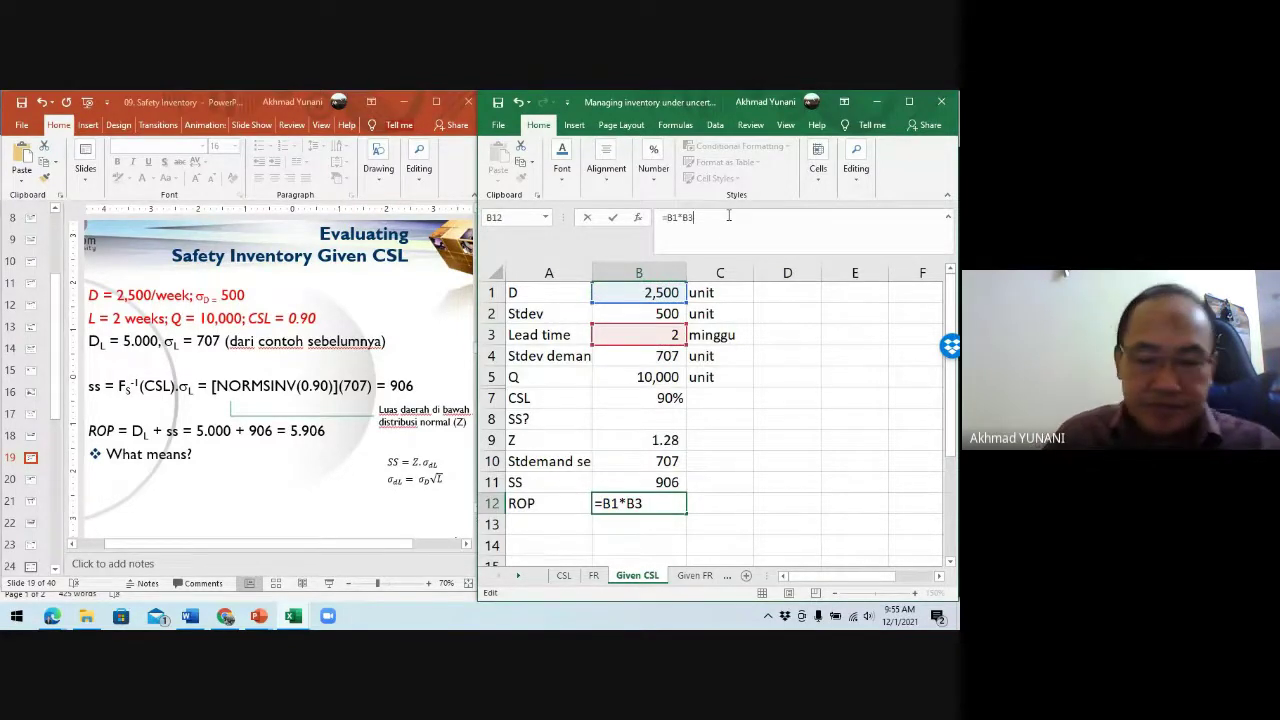
{"action": "type", "text": "+"}
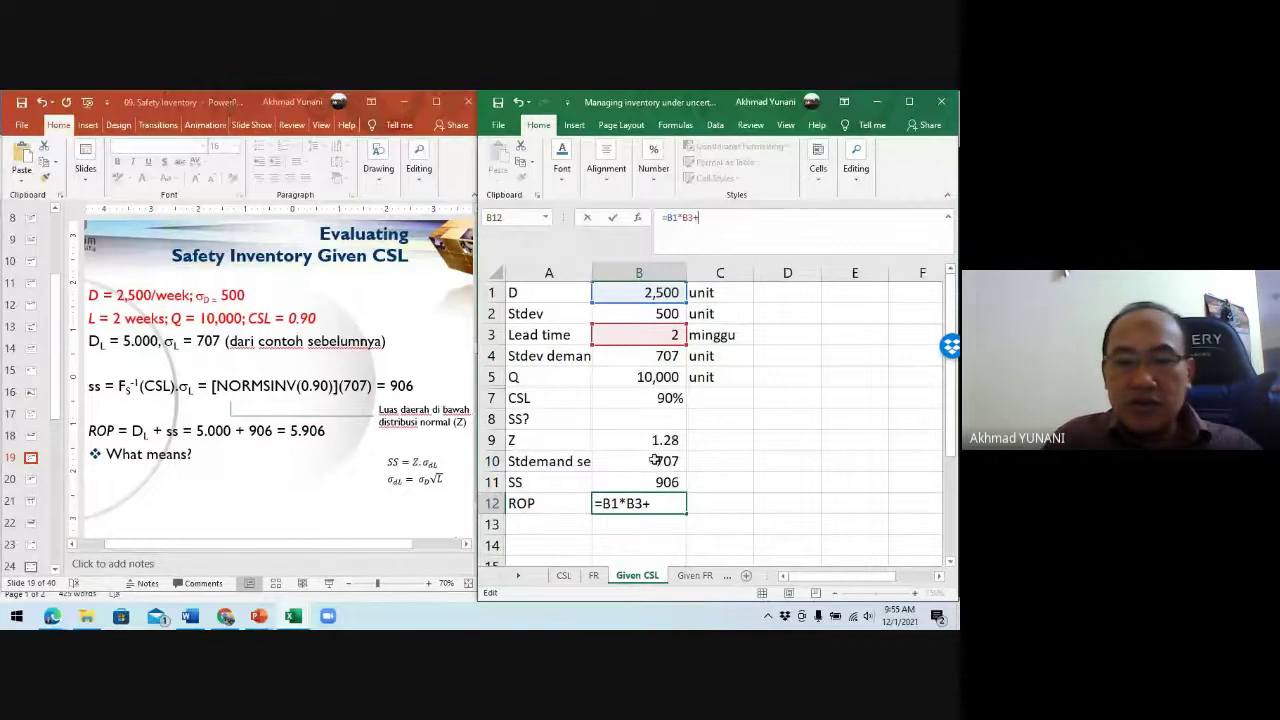
{"action": "left_click", "coordinate": [652, 482]}
{"action": "key", "text": "Return"}
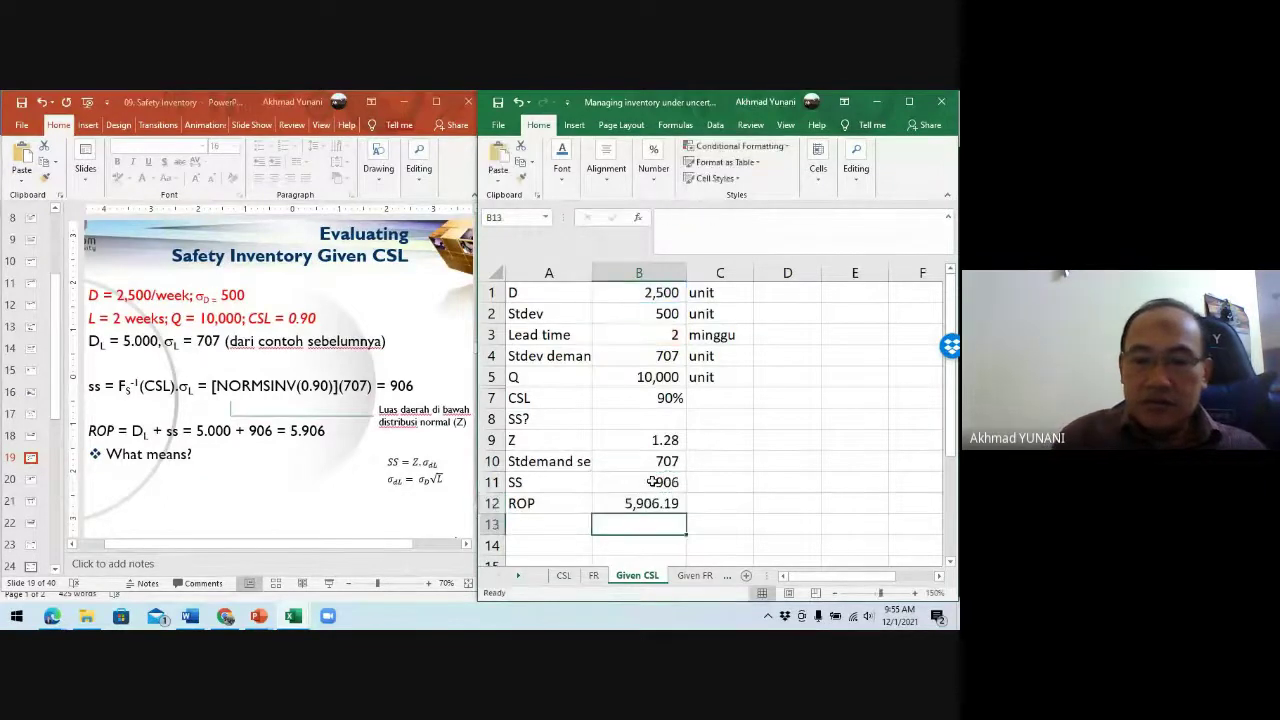
{"action": "key", "text": "Up"}
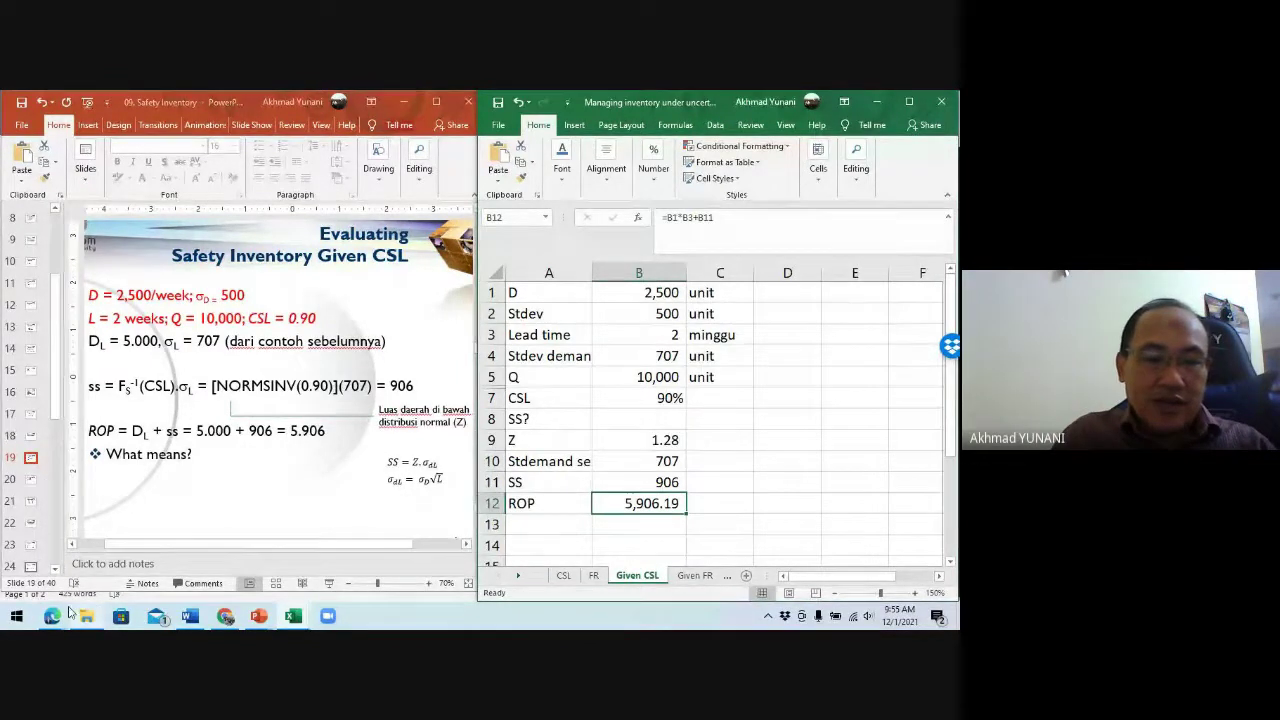
Step: Switch to the Google Meet window in Edge to check on the class meeting
{"action": "mouse_move", "coordinate": [52, 608]}
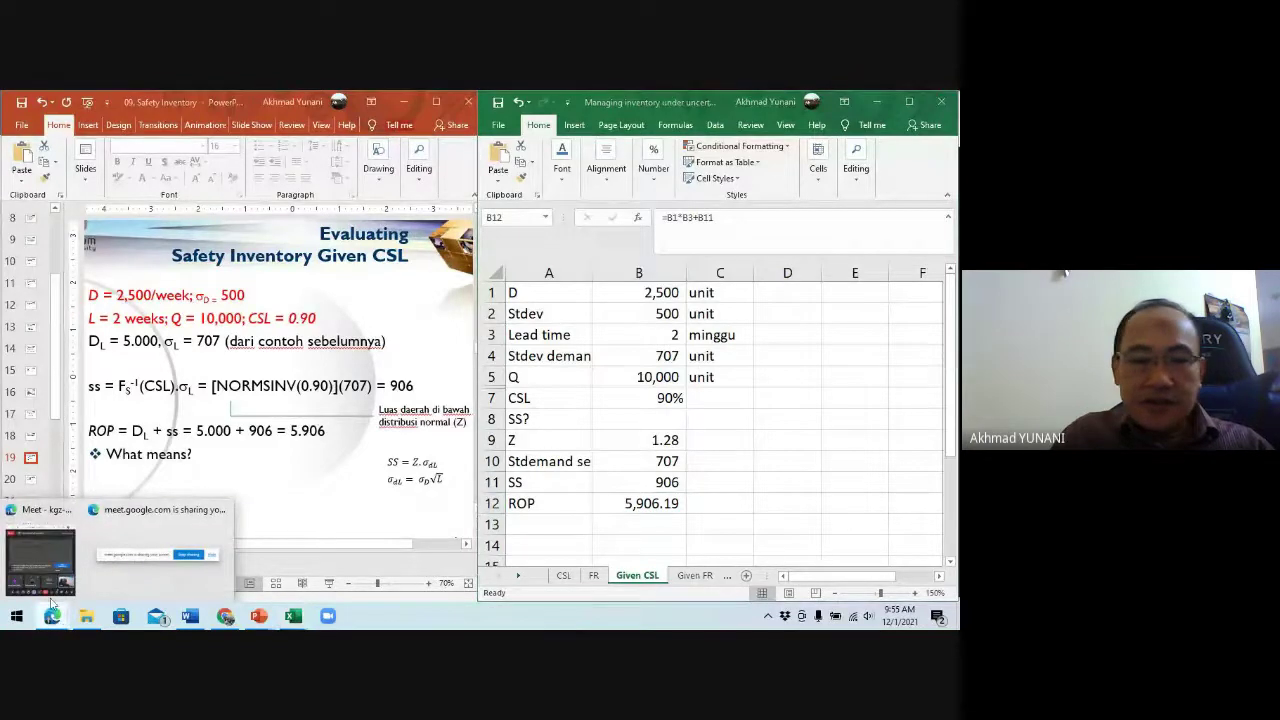
{"action": "left_click", "coordinate": [43, 553]}
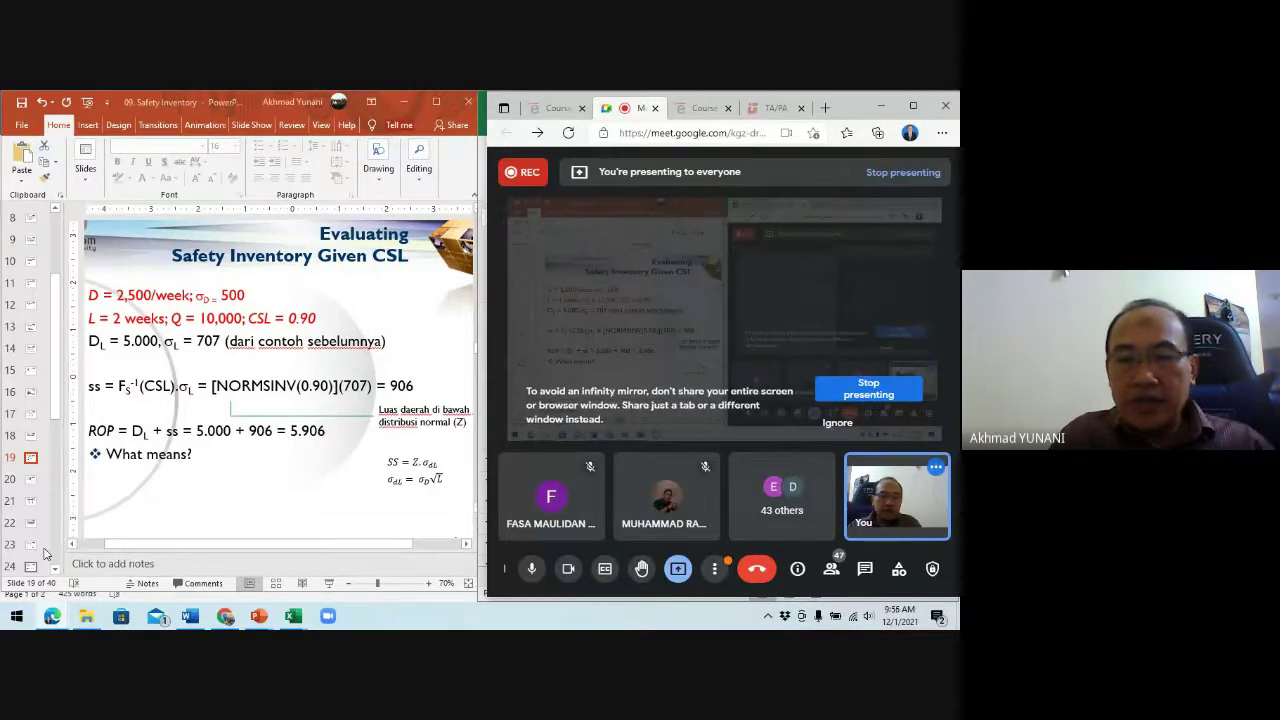
Step: Switch to the 09. Safety Inventory presentation in PowerPoint, maximize it and start the slide show from the Evaluating Safety Inventory Given CSL slide
{"action": "left_click", "coordinate": [259, 615]}
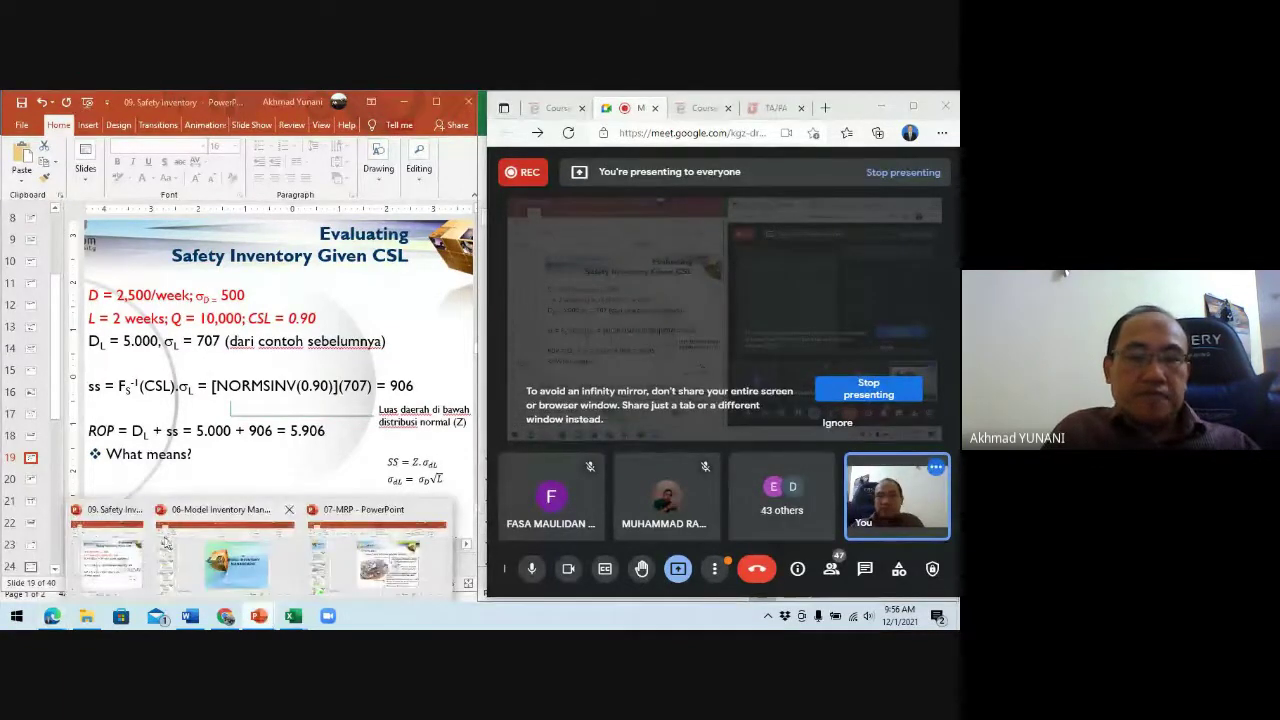
{"action": "left_click", "coordinate": [137, 541]}
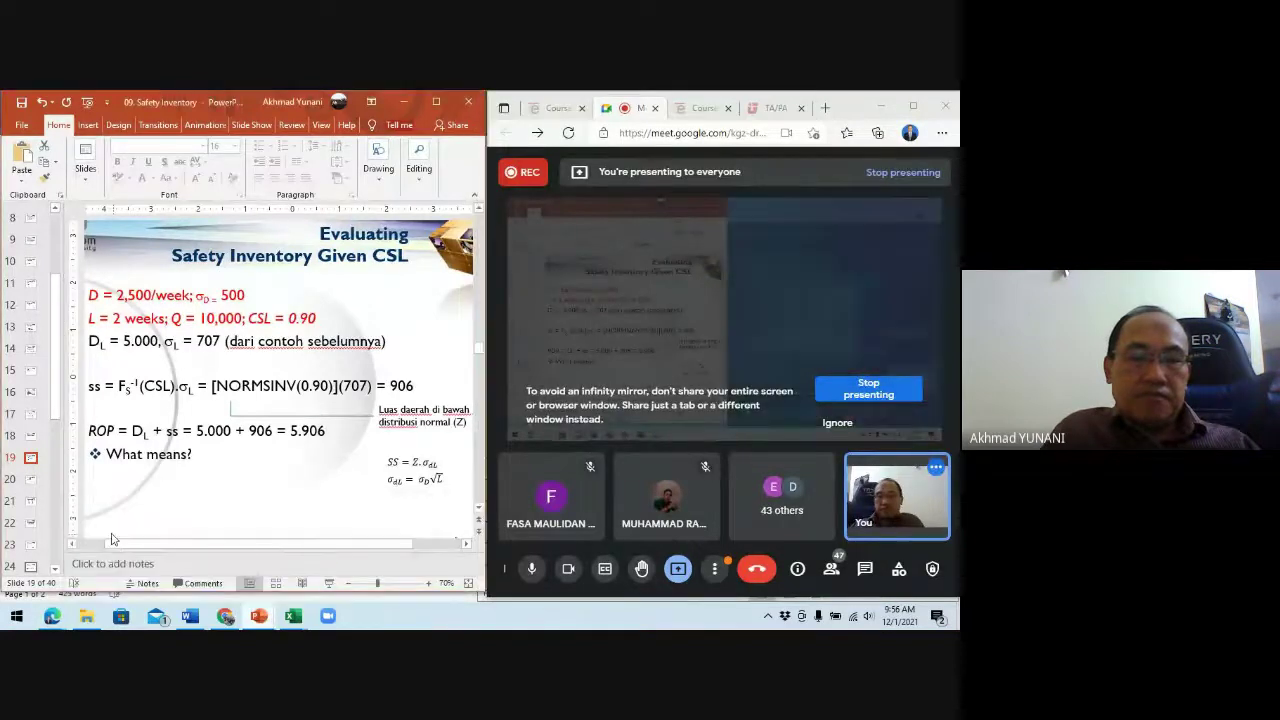
{"action": "left_click", "coordinate": [436, 101]}
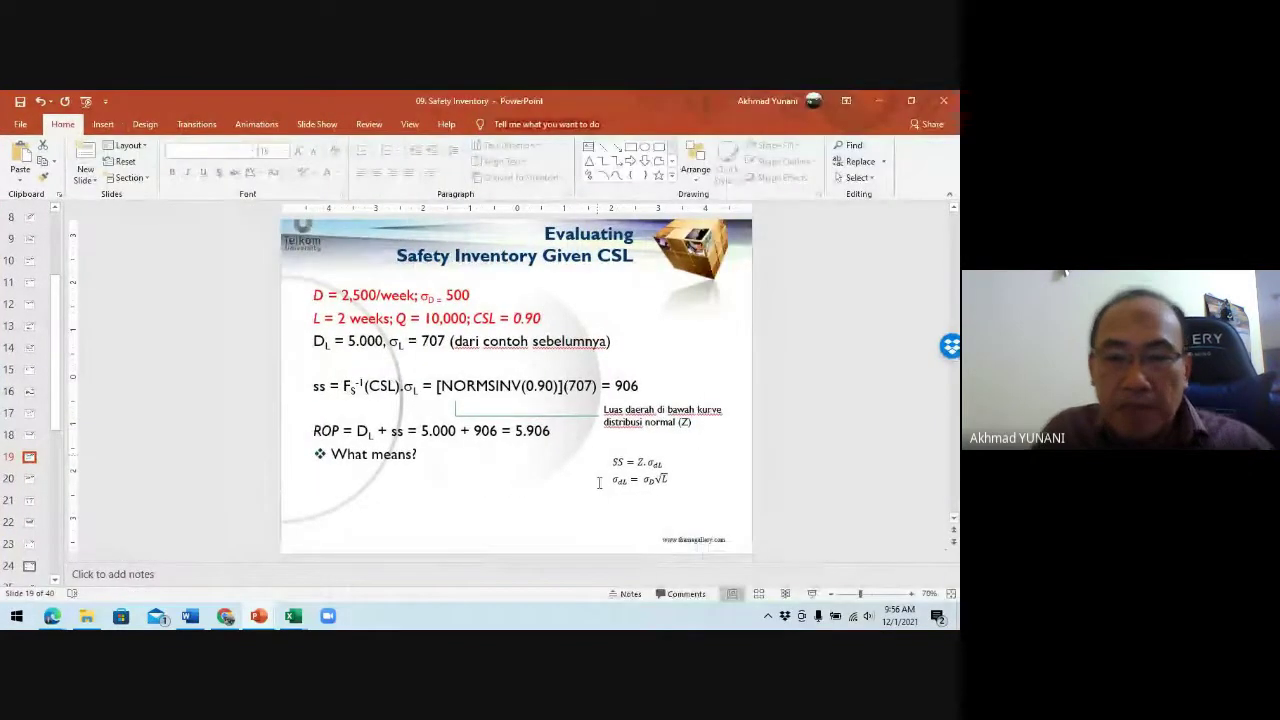
{"action": "left_click", "coordinate": [811, 596]}
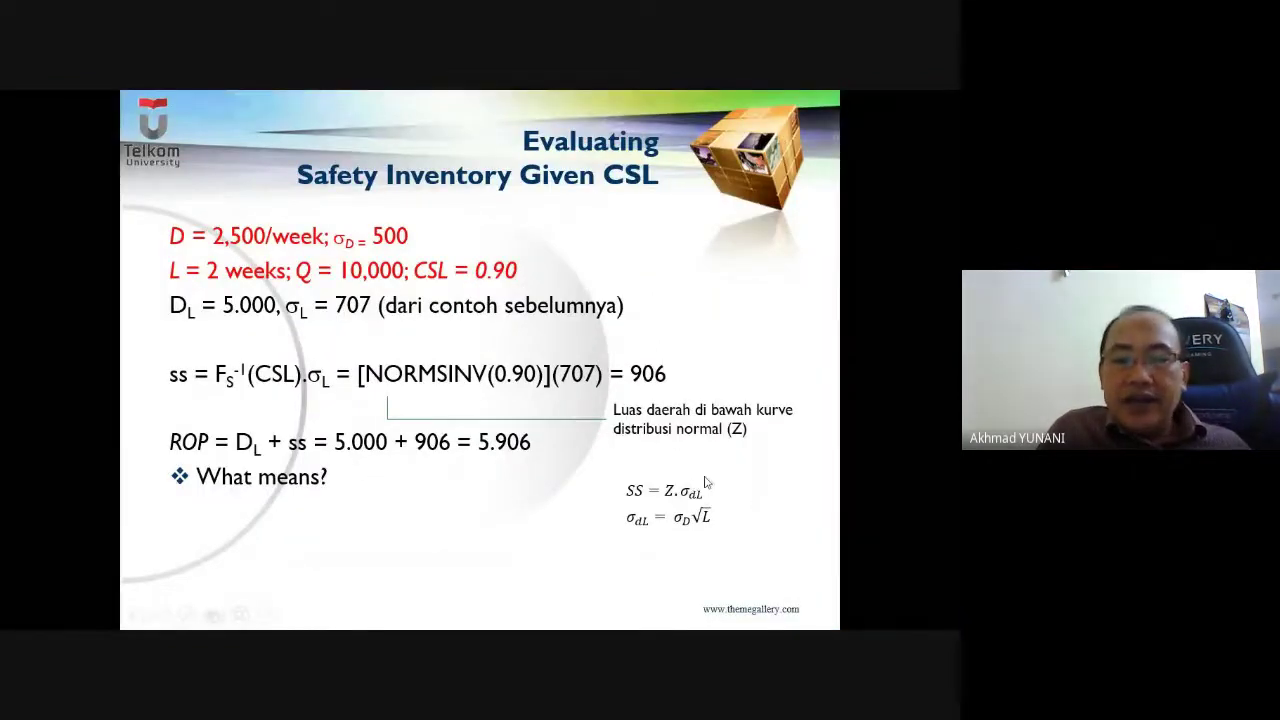
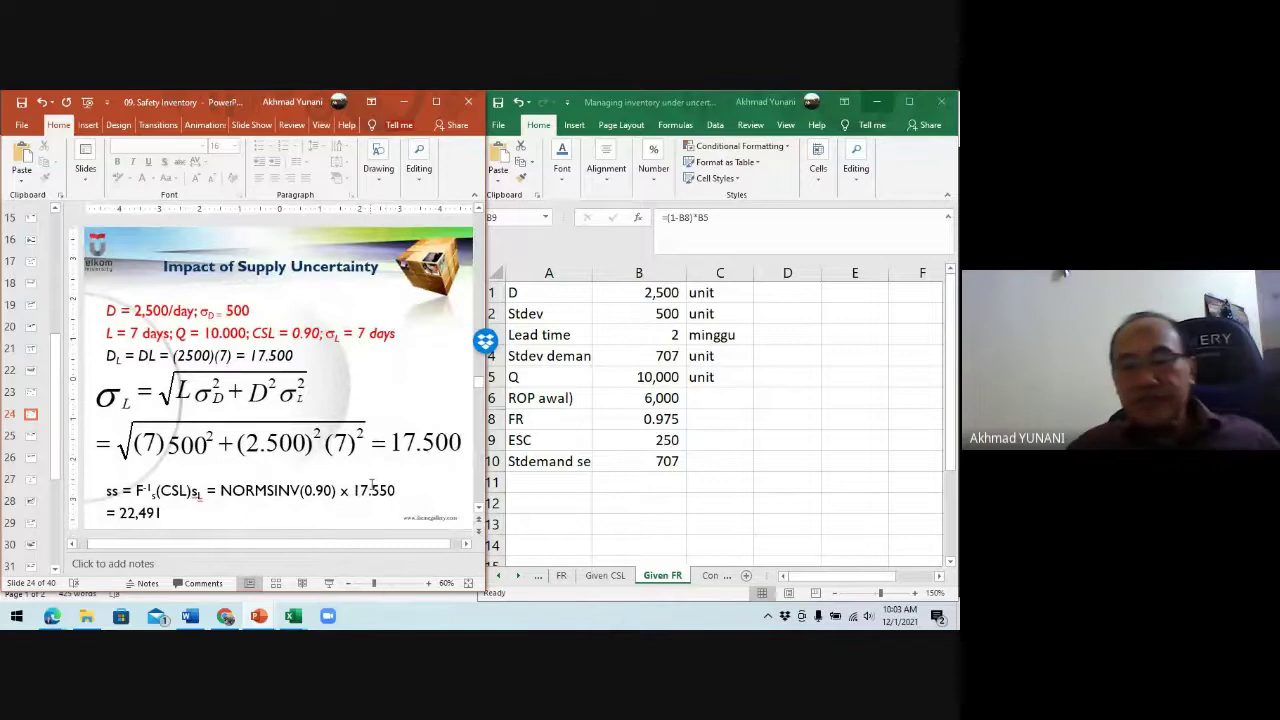
Step: View the Complete uncertainty sheet alongside the Impact of Supply Uncertainty slide and return to the Given FR sheet
{"action": "left_click", "coordinate": [711, 576]}
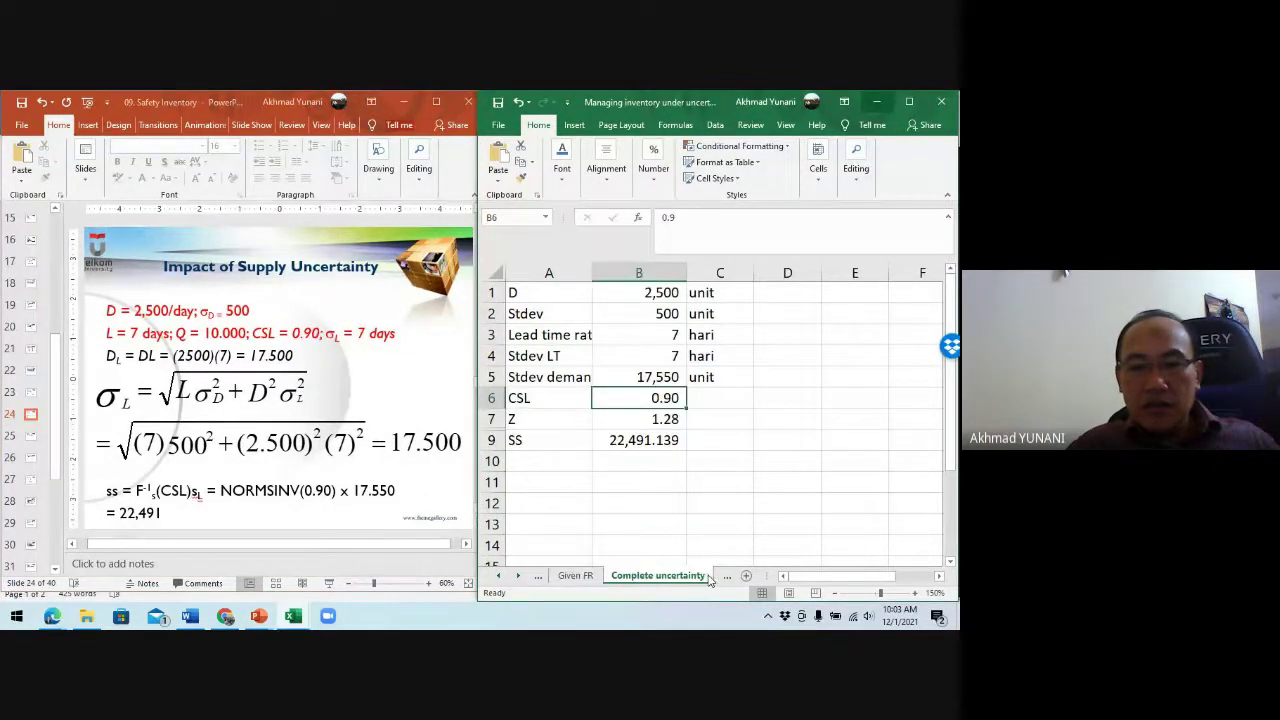
{"action": "left_click", "coordinate": [575, 576]}
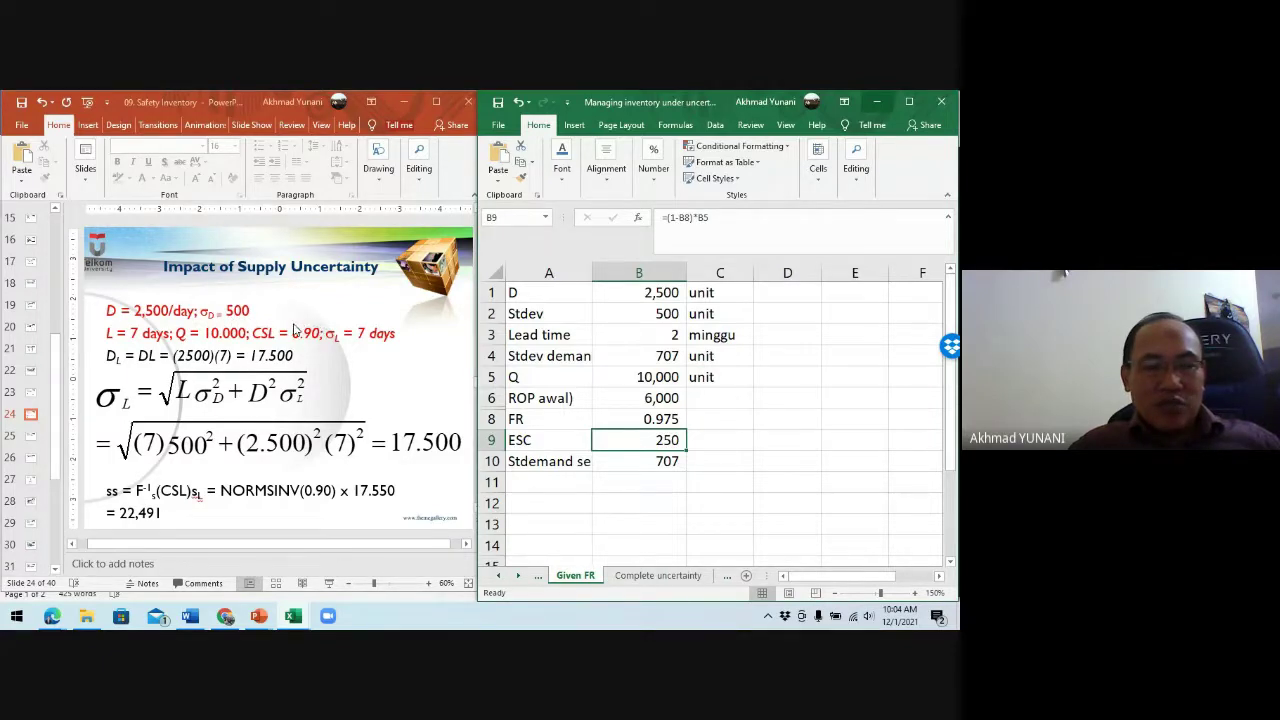
Step: Examine the given values and the lead-time demand deviation formula on the Impact of Supply Uncertainty slide
{"action": "left_click", "coordinate": [360, 341]}
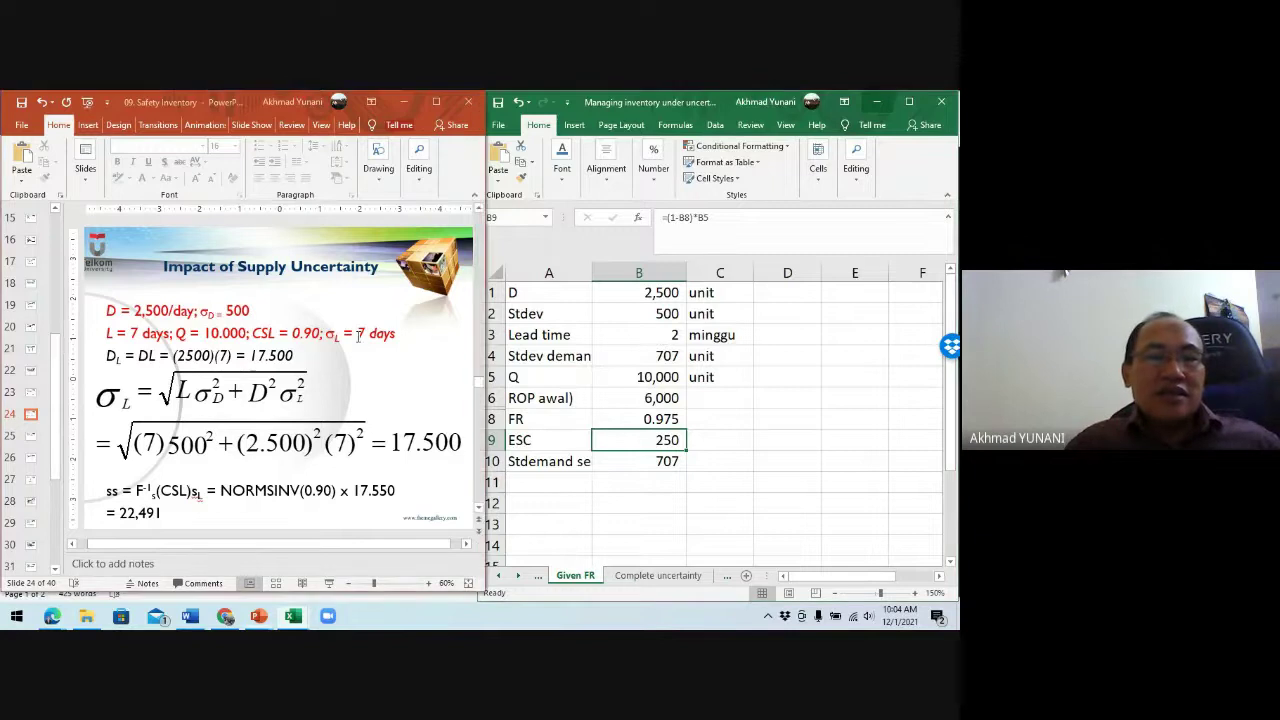
{"action": "left_click", "coordinate": [343, 334]}
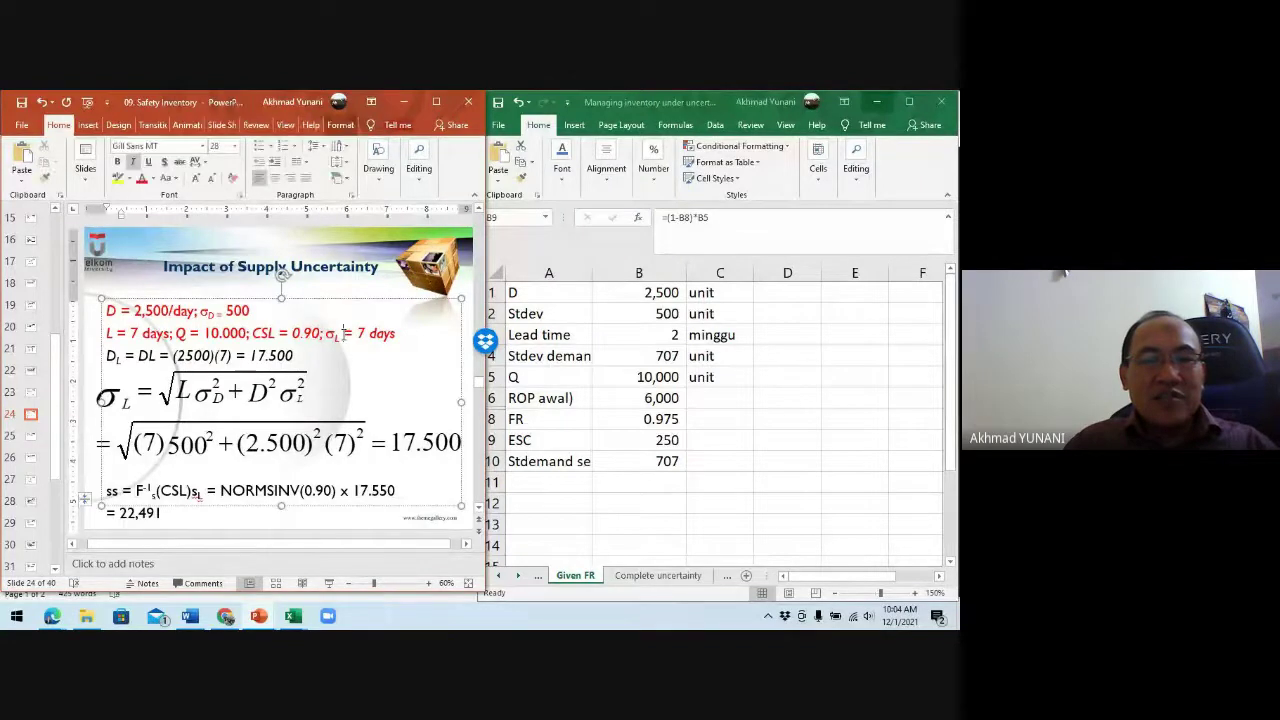
{"action": "left_click", "coordinate": [347, 330]}
{"action": "left_click", "coordinate": [348, 330]}
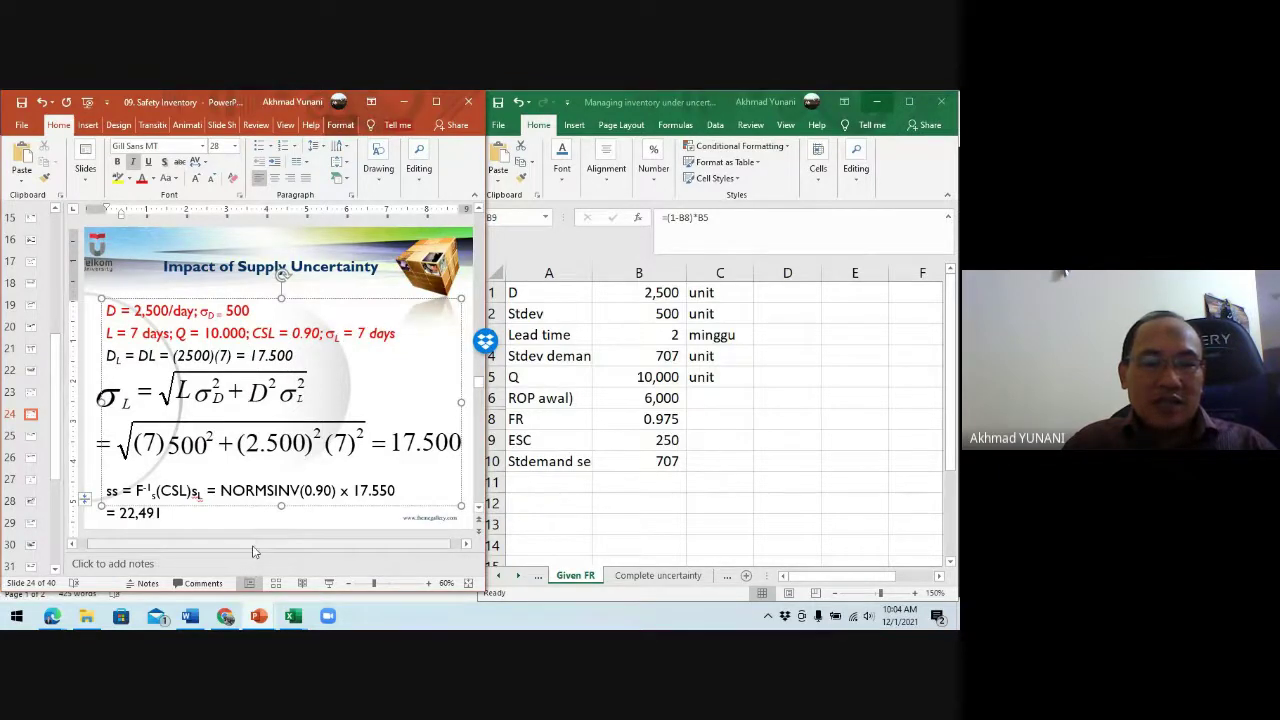
{"action": "scroll", "coordinate": [225, 532], "scroll_direction": "left", "scroll_amount": 1}
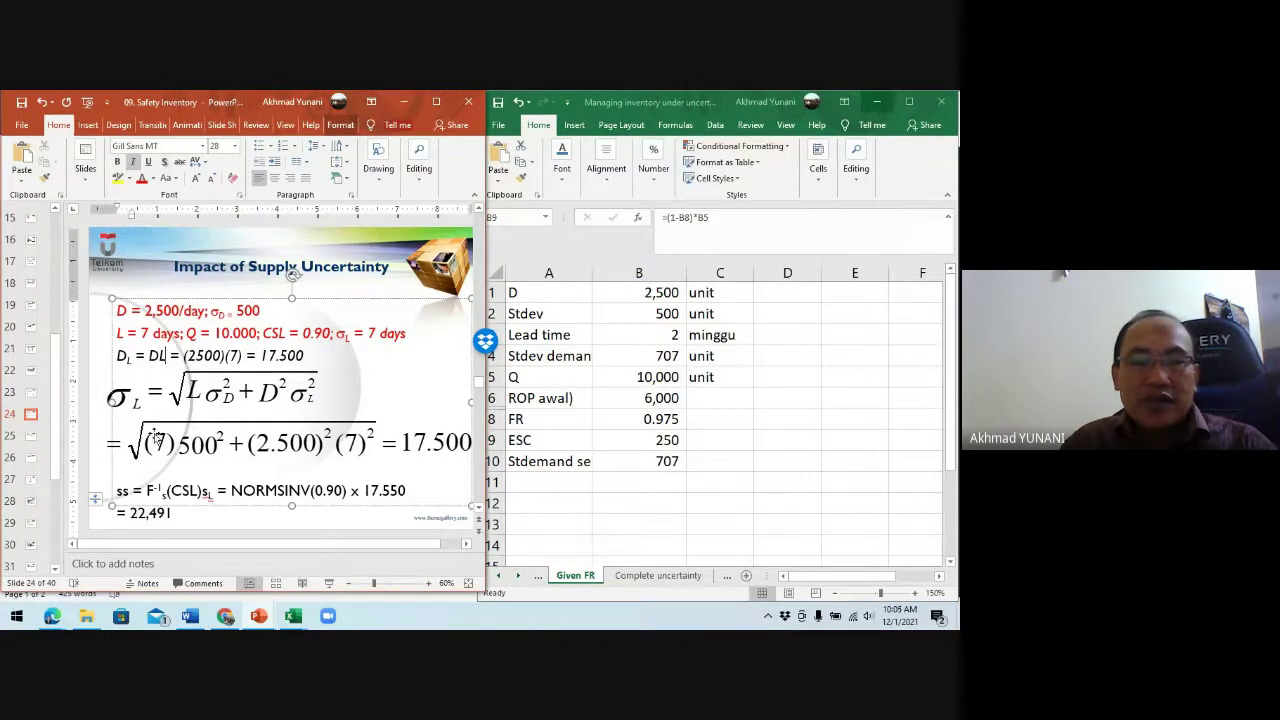
Step: Open the Complete uncertainty sheet in Excel and inspect the Stdev LT value in B4 and the demand deviation formula in B5
{"action": "left_click", "coordinate": [674, 583]}
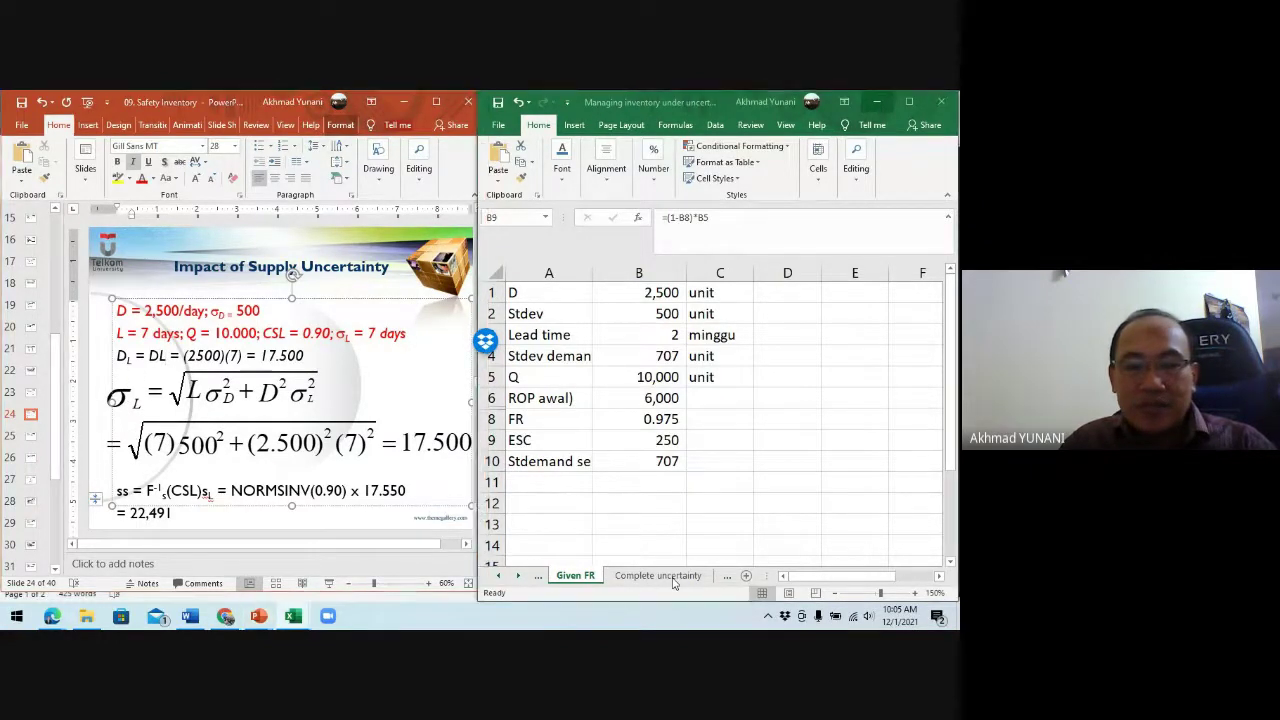
{"action": "left_click", "coordinate": [674, 579]}
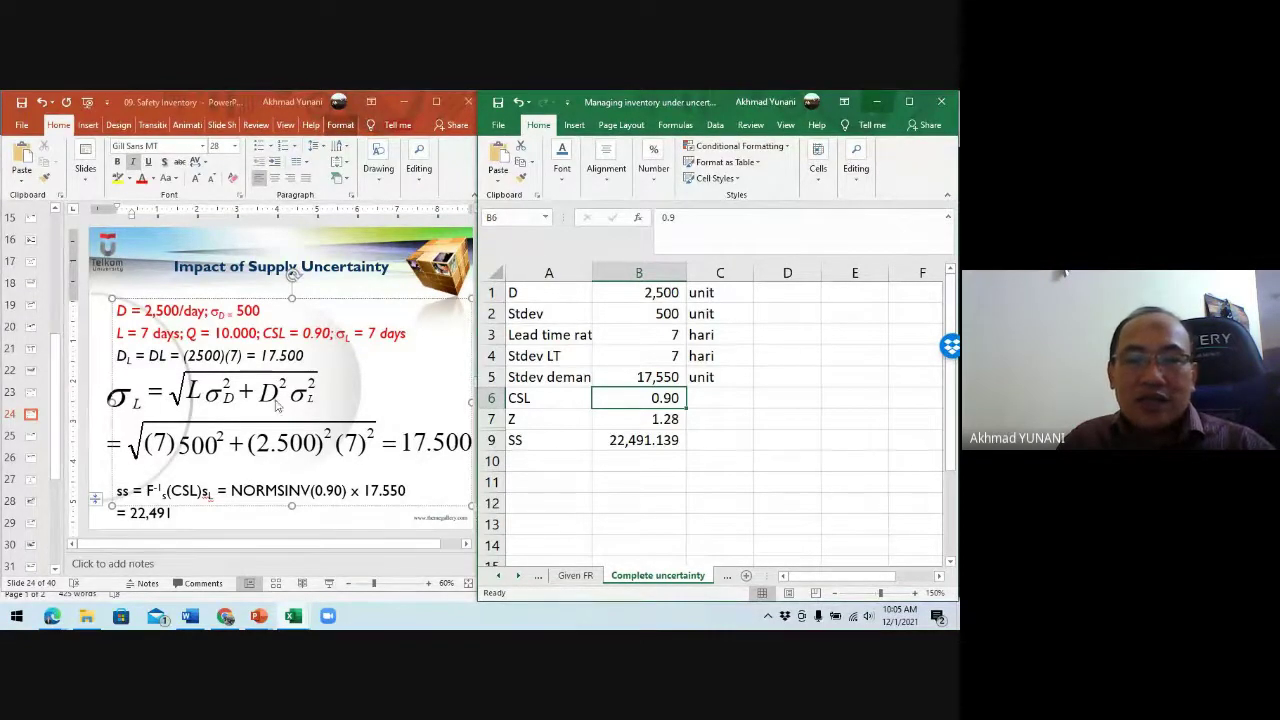
{"action": "left_click", "coordinate": [621, 358]}
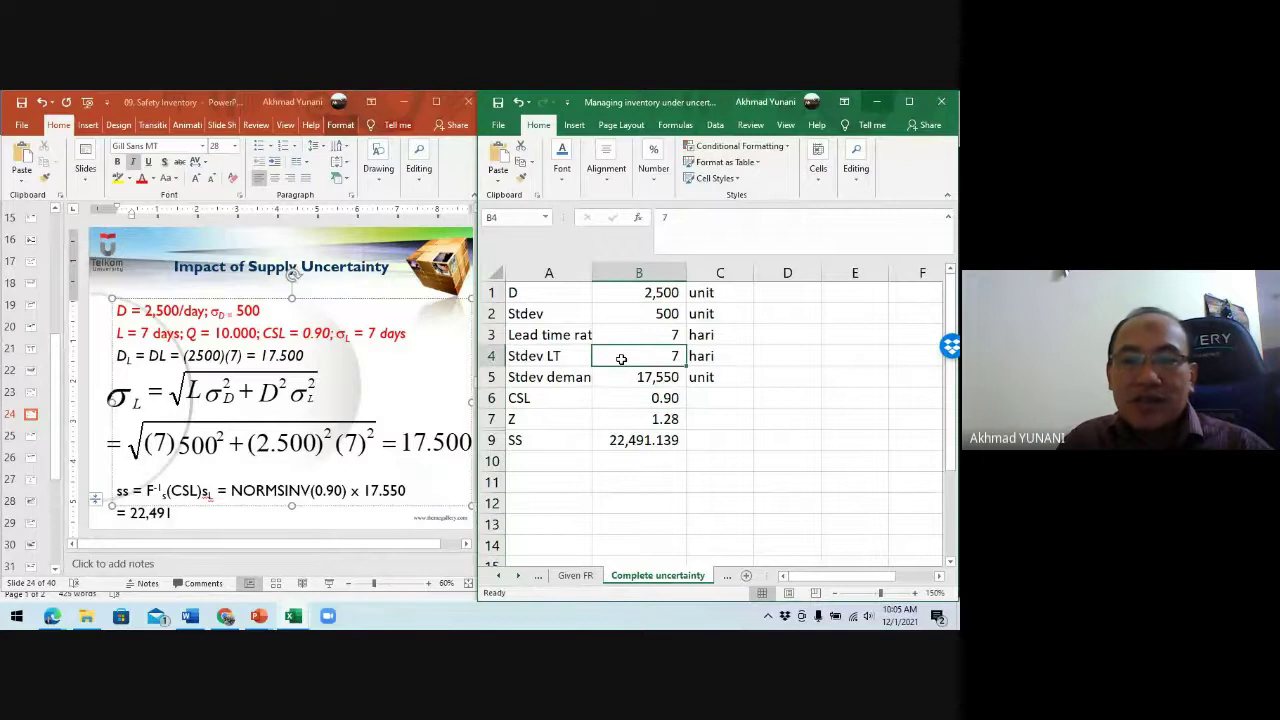
{"action": "left_click", "coordinate": [610, 376]}
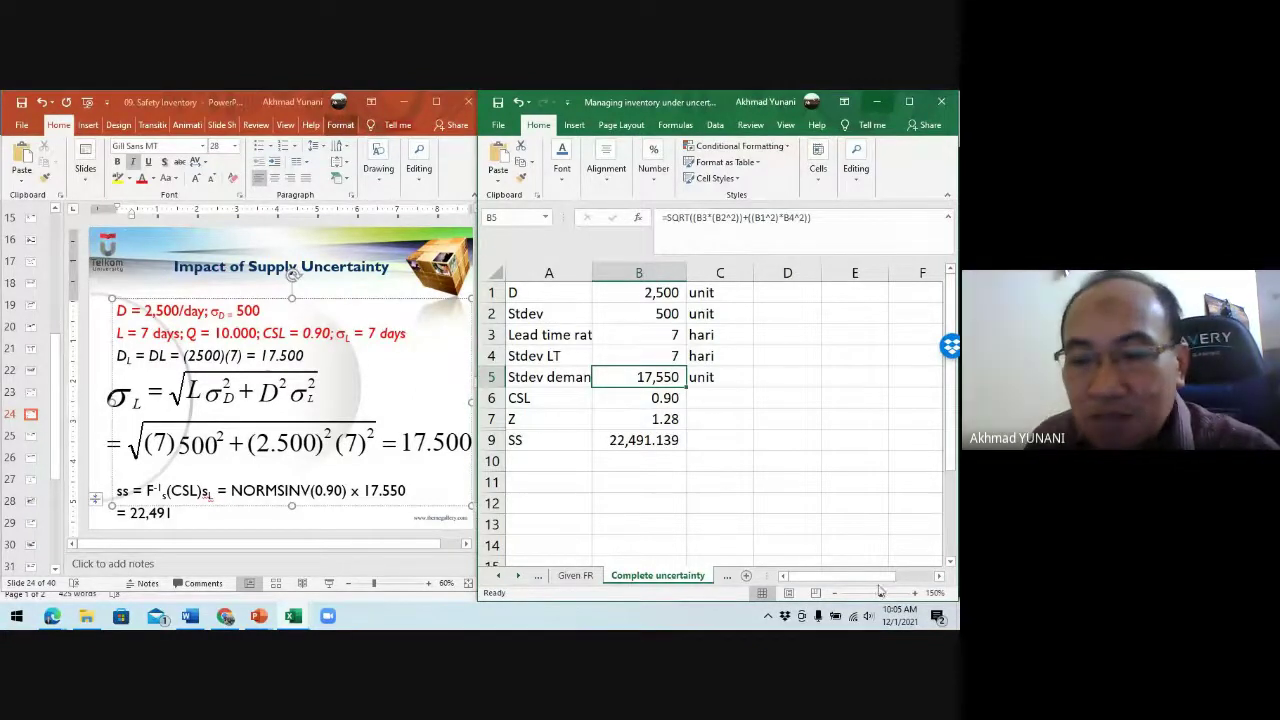
Step: Enlarge the Complete uncertainty sheet to 190% and compare the SS formula in B9 and deviation formula in B5 with the slide
{"action": "left_click", "coordinate": [917, 597]}
{"action": "left_click", "coordinate": [917, 597]}
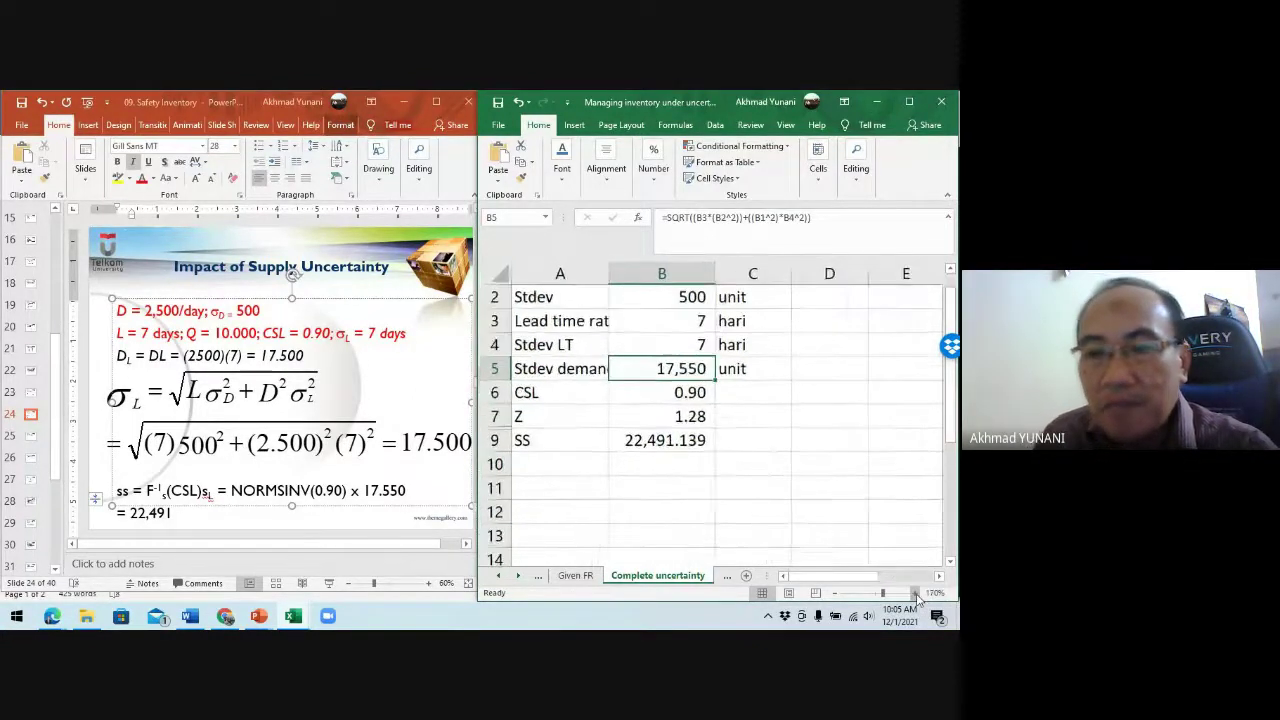
{"action": "left_click", "coordinate": [917, 597]}
{"action": "left_click", "coordinate": [917, 593]}
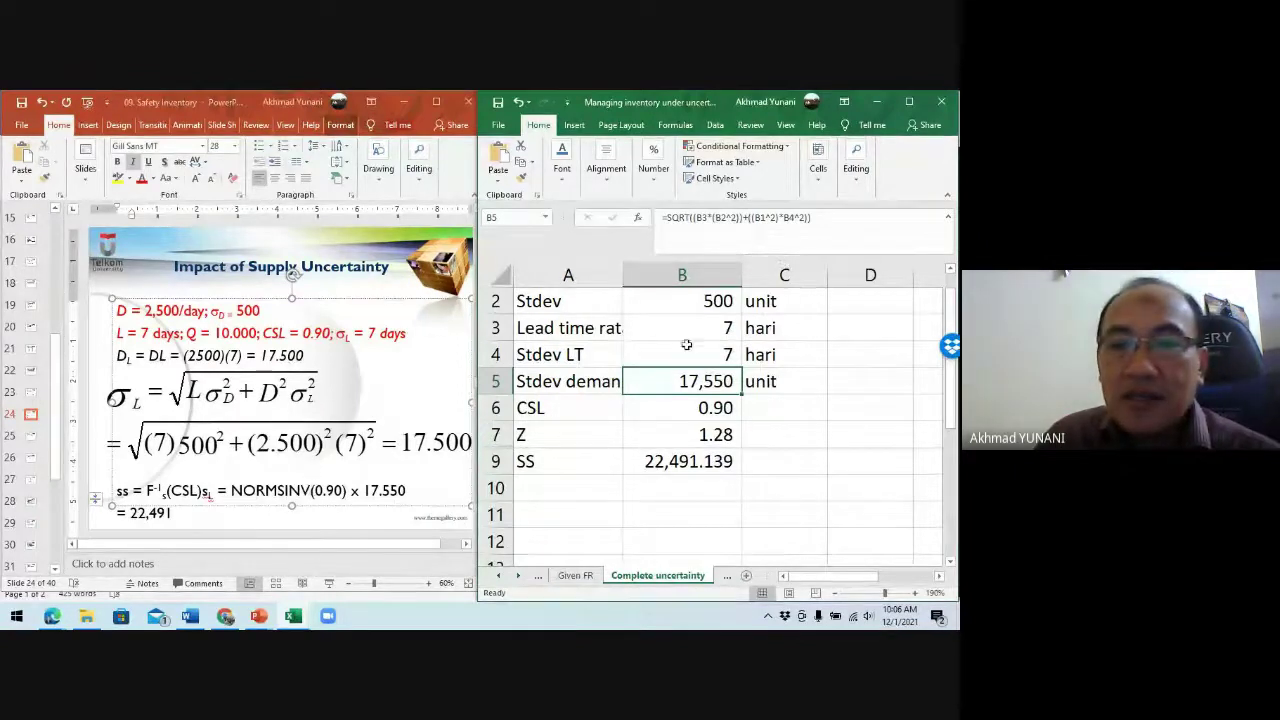
{"action": "scroll", "coordinate": [686, 344], "scroll_direction": "up", "scroll_amount": 1}
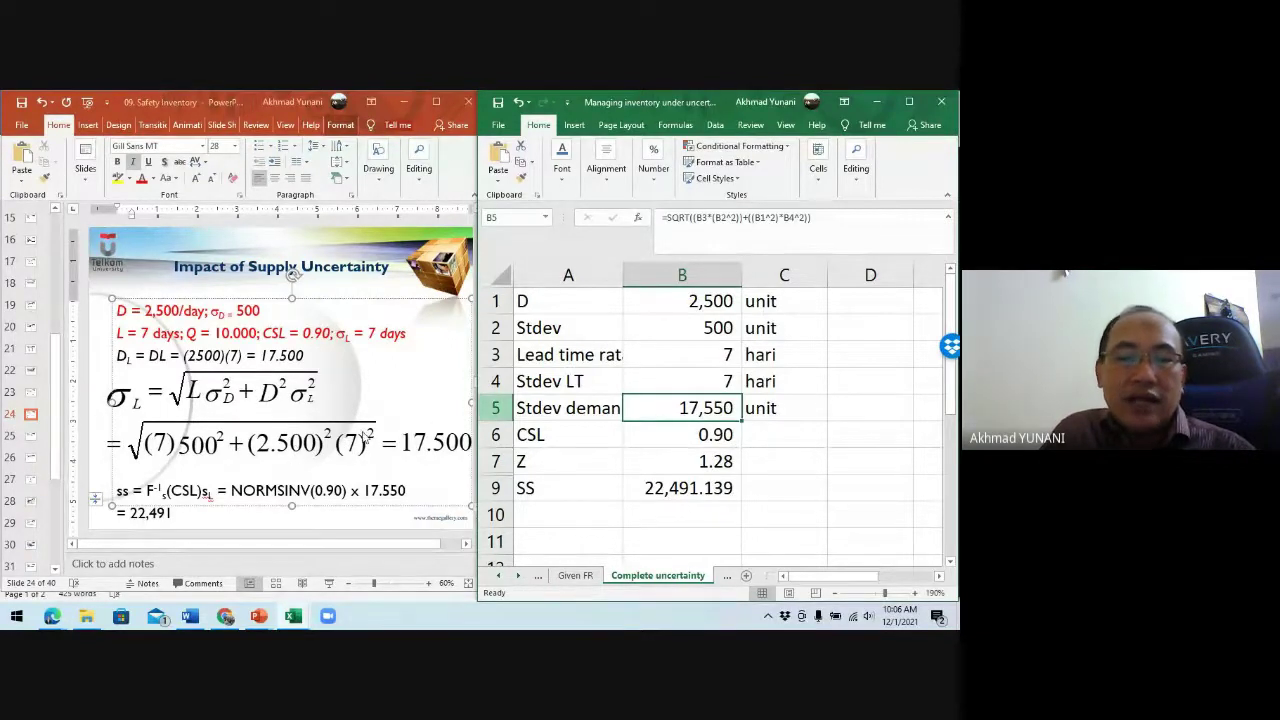
{"action": "left_click", "coordinate": [703, 488]}
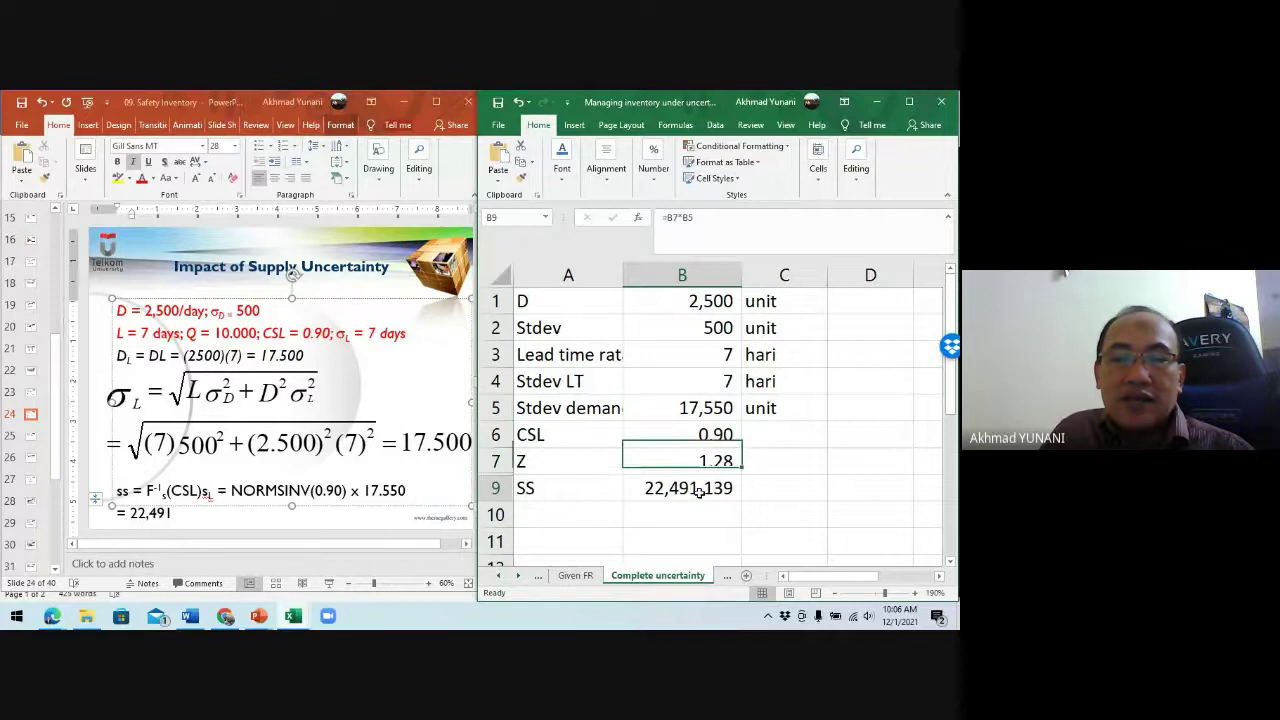
{"action": "left_click", "coordinate": [698, 408]}
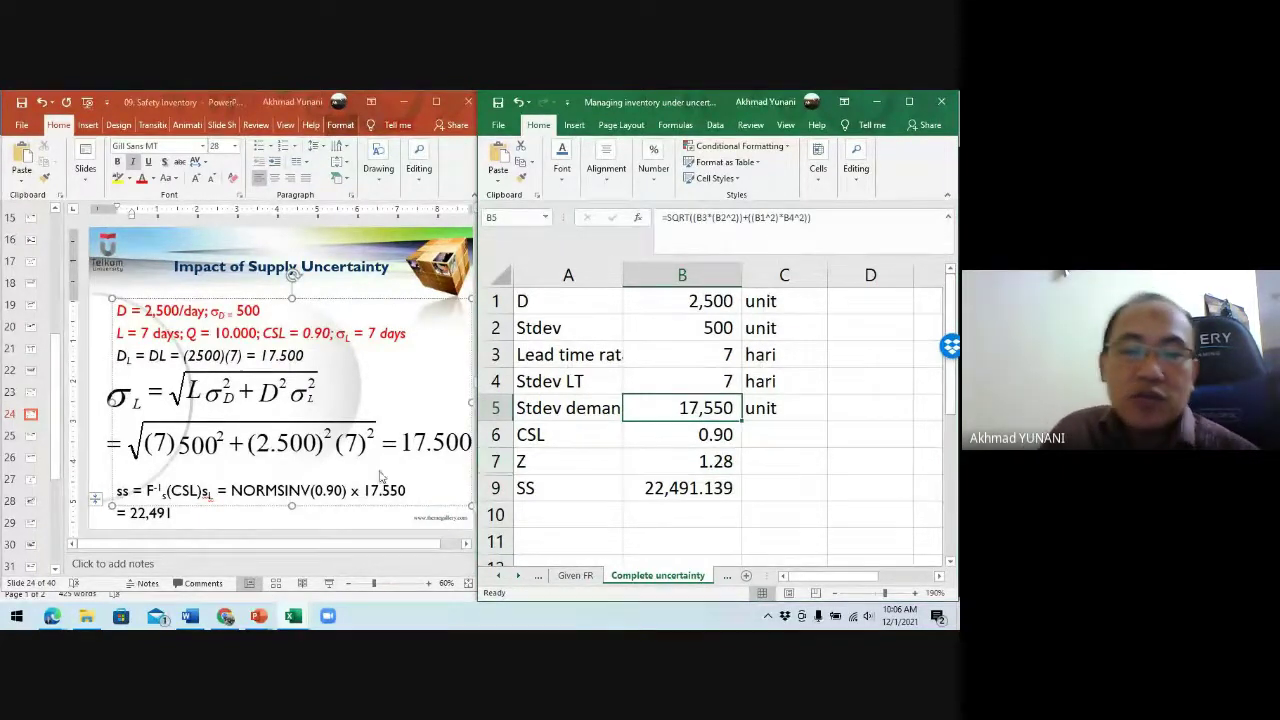
{"action": "left_click", "coordinate": [433, 470]}
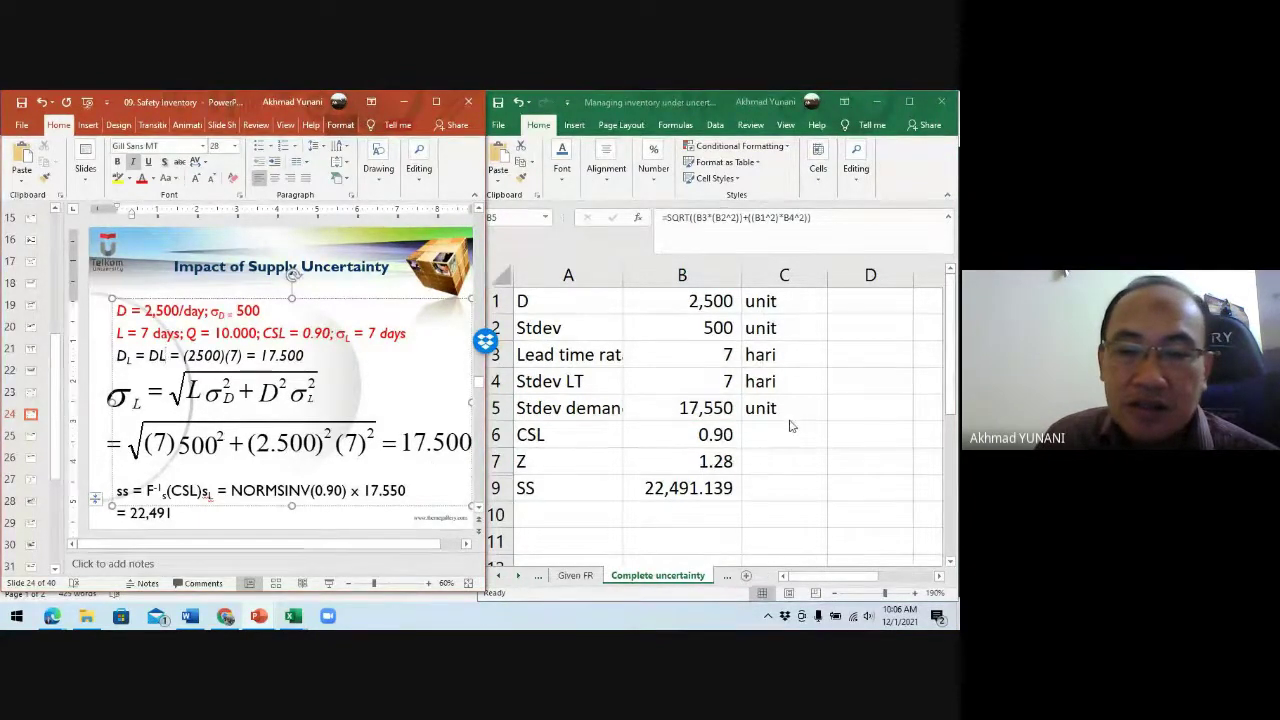
Step: Start writing the deviation formula as text in D5 with the lead time term, sqrt((7*(500^2)+
{"action": "left_click", "coordinate": [834, 395]}
{"action": "left_click", "coordinate": [845, 398]}
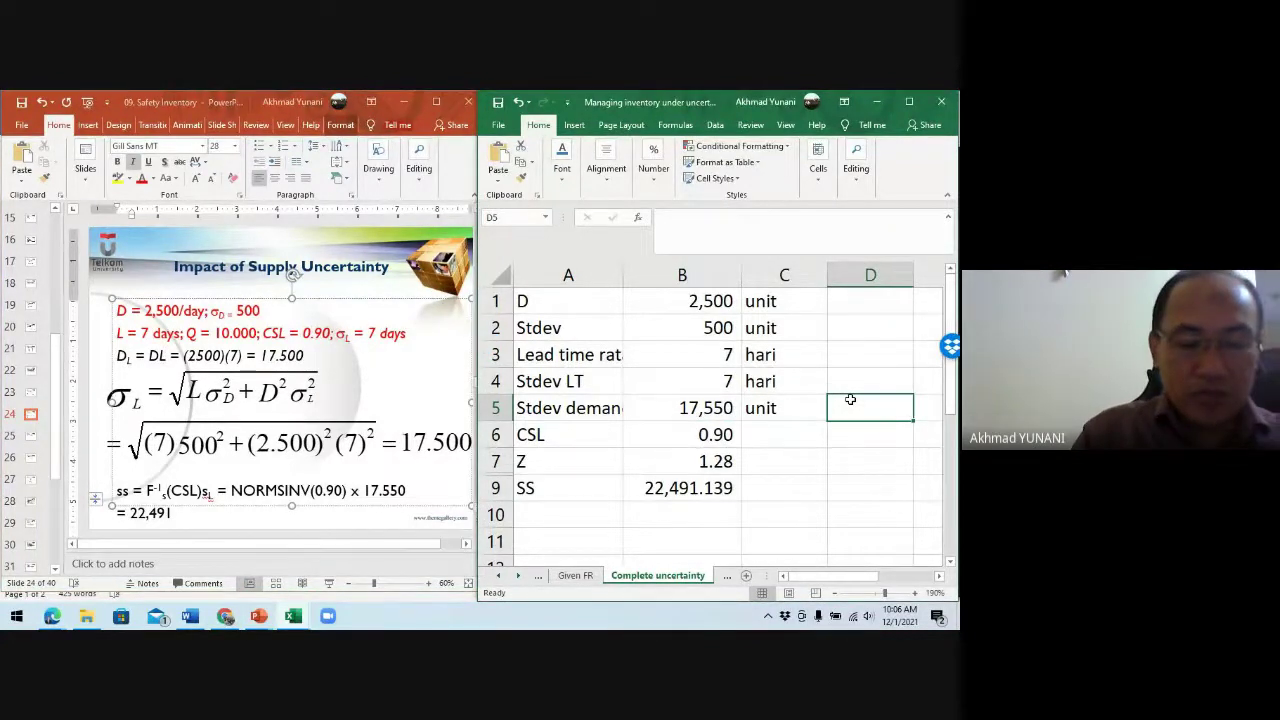
{"action": "type", "text": "sqrt"}
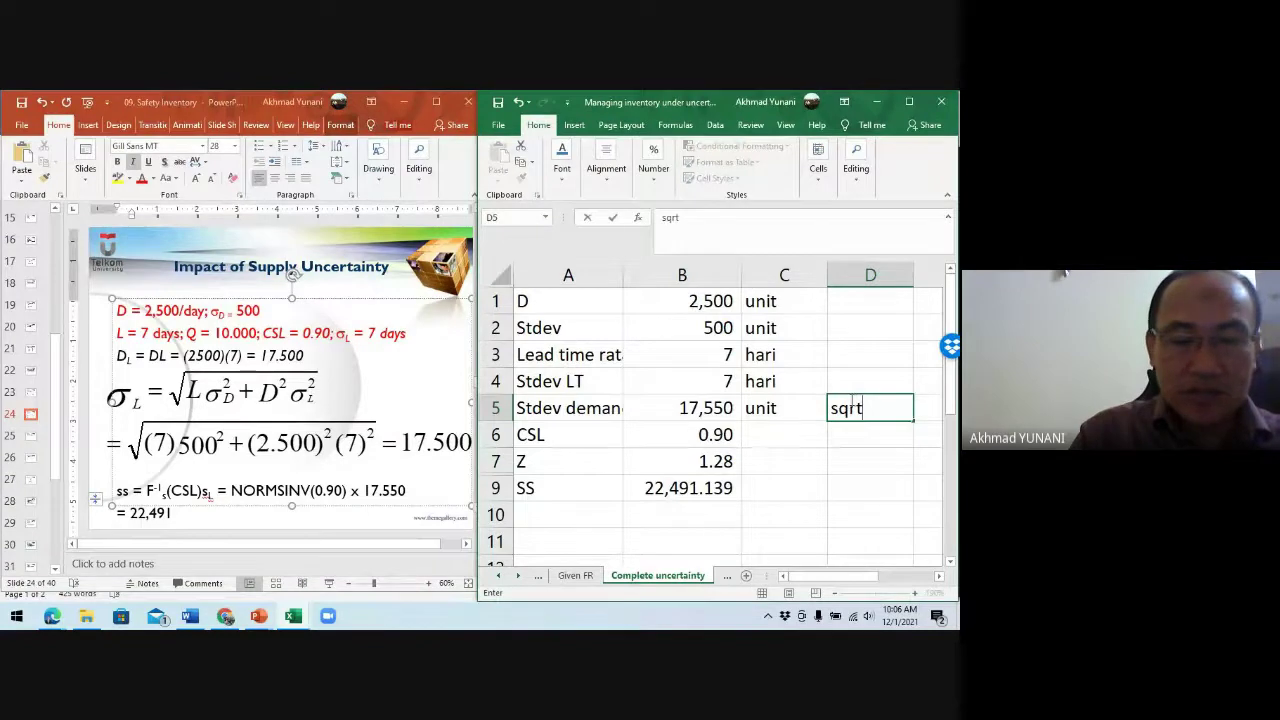
{"action": "type", "text": "("}
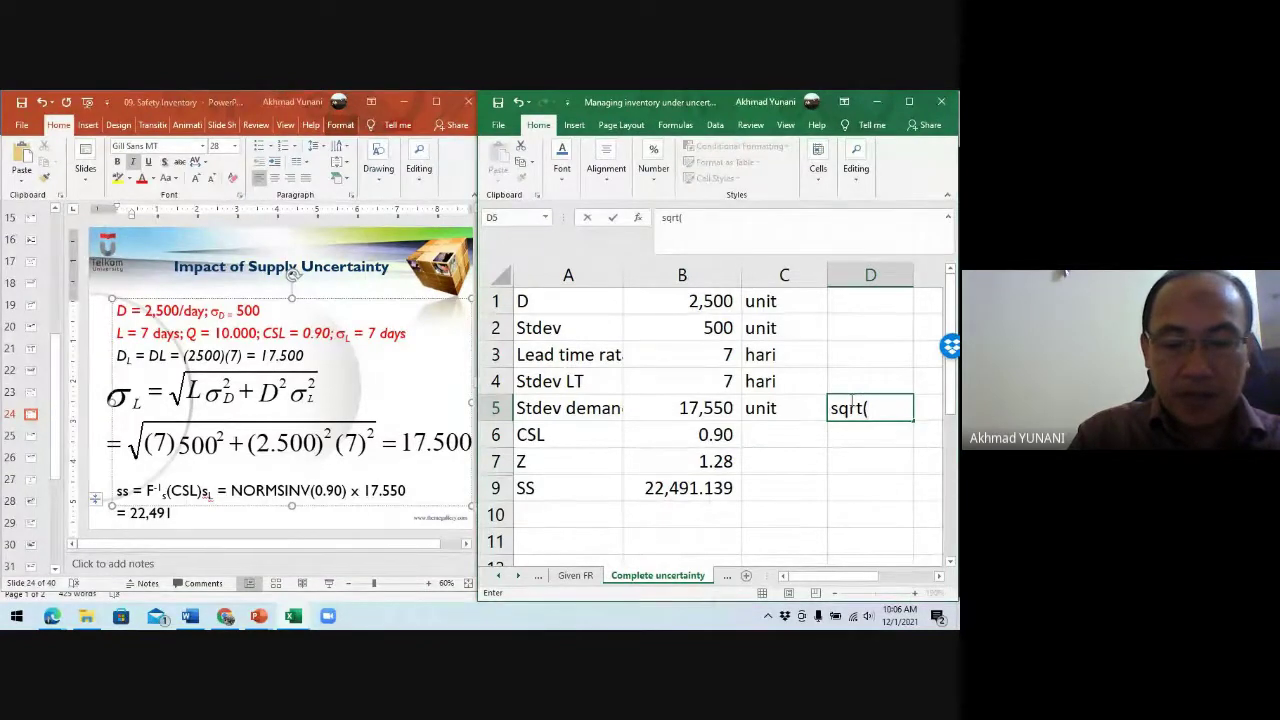
{"action": "type", "text": "("}
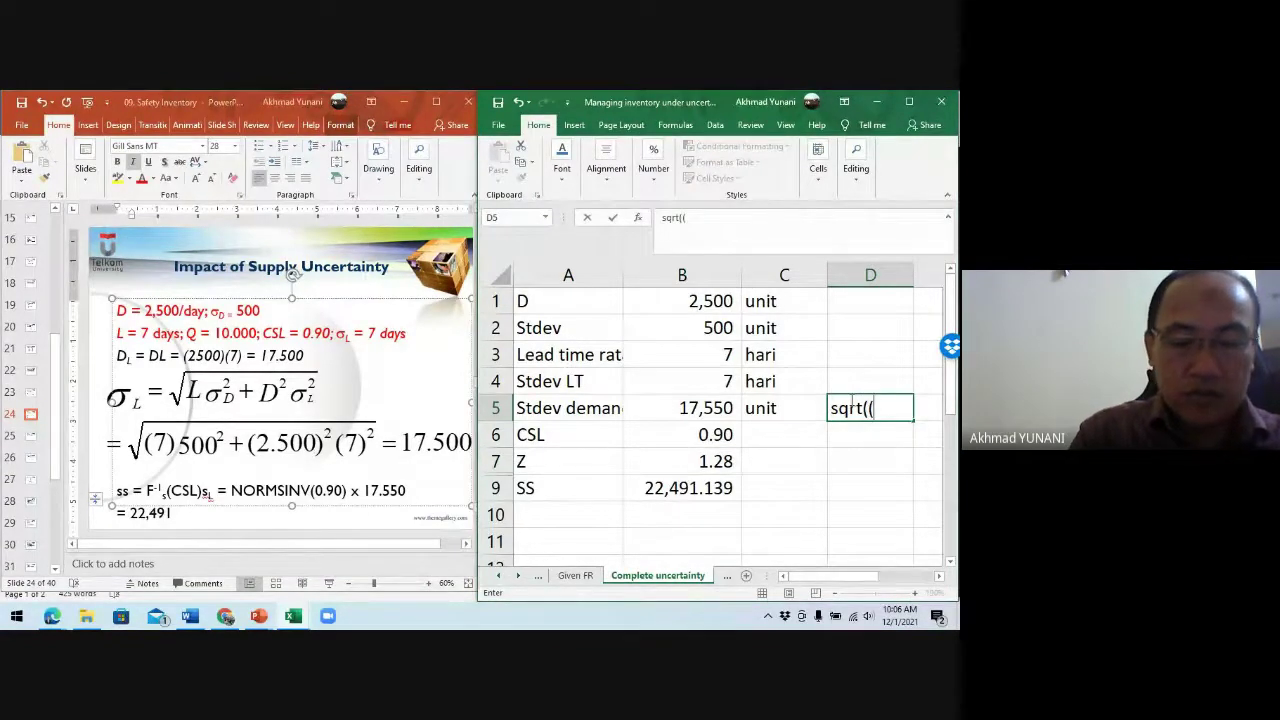
{"action": "type", "text": "7*"}
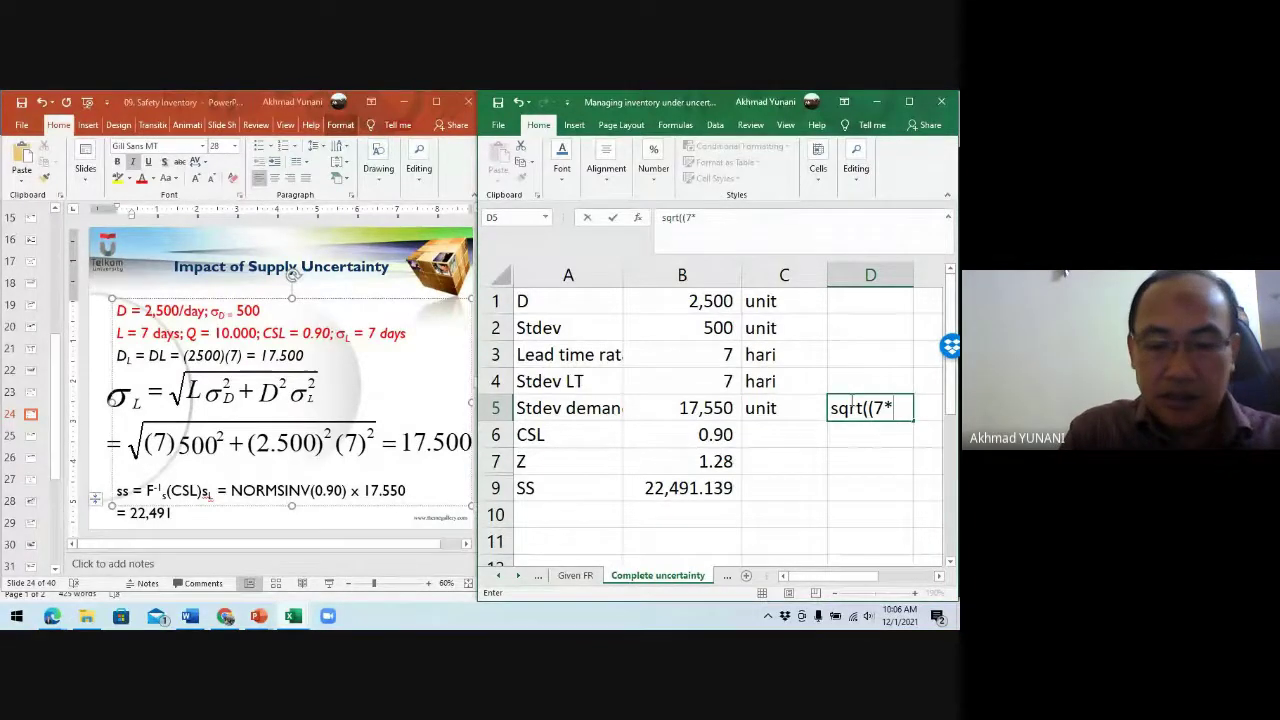
{"action": "type", "text": "("}
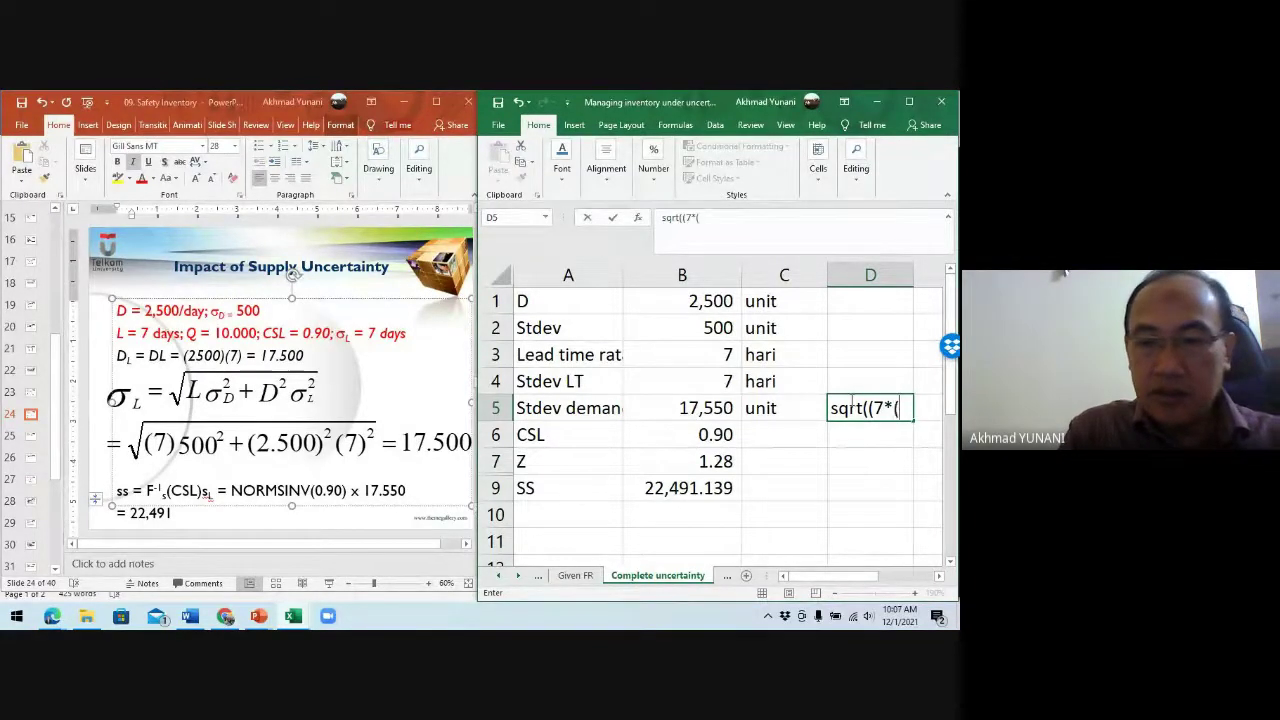
{"action": "type", "text": "50"}
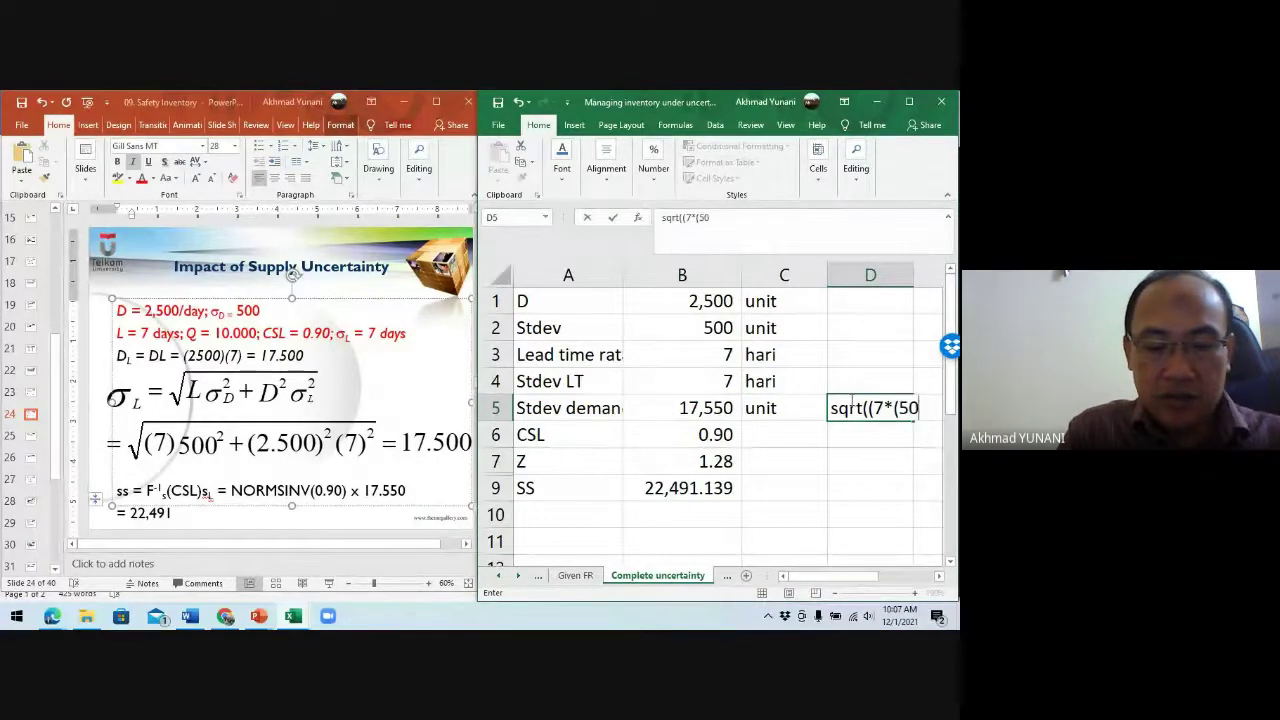
{"action": "type", "text": "0^2"}
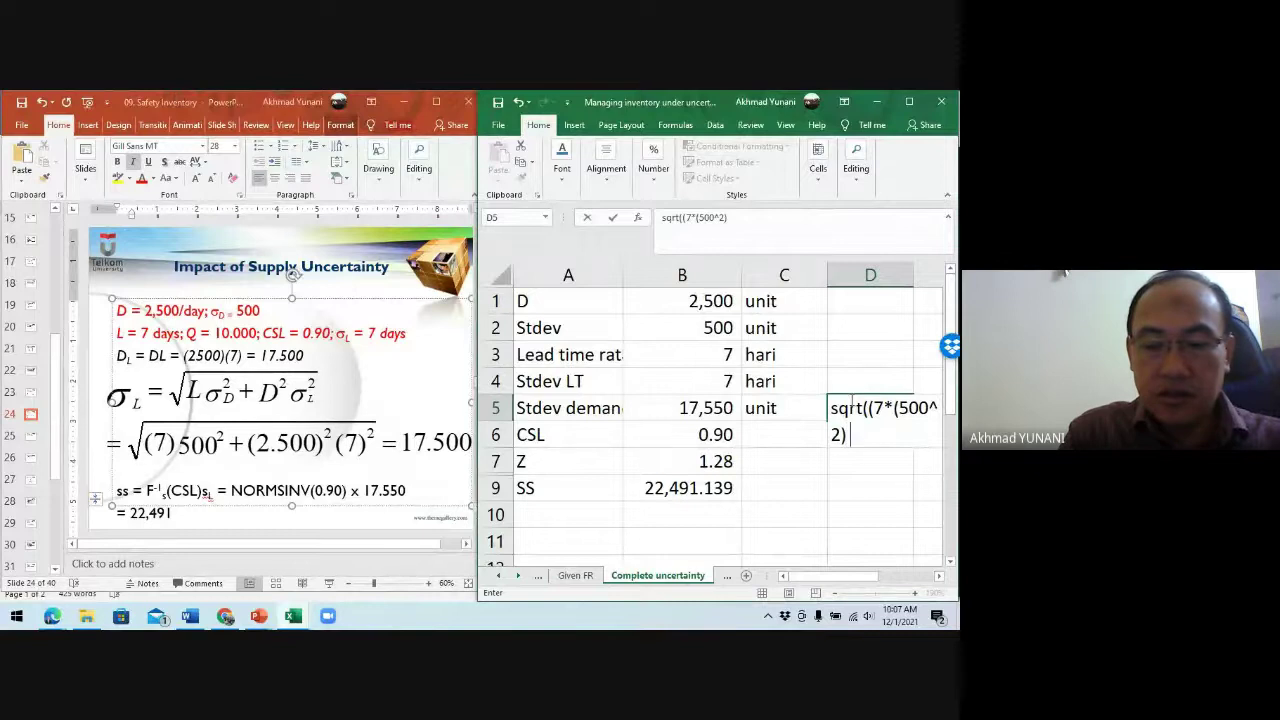
{"action": "type", "text": ") +"}
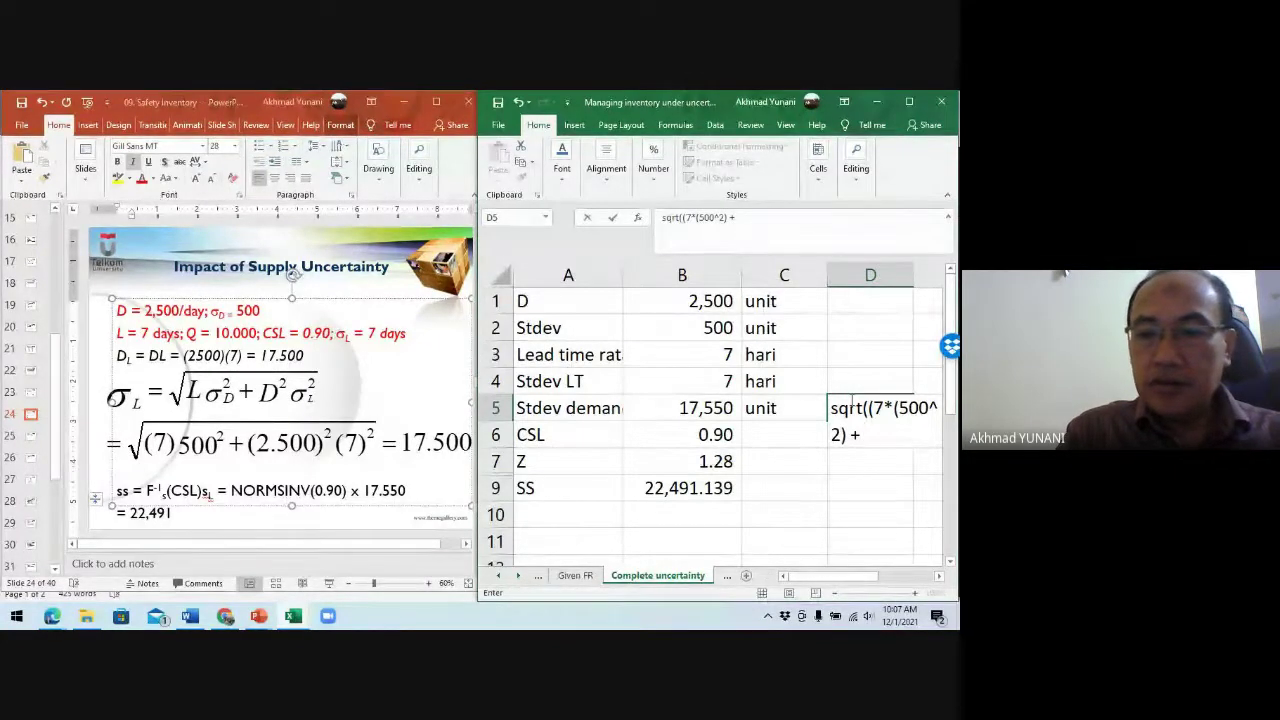
{"action": "key", "text": "BackSpace"}
{"action": "key", "text": "BackSpace"}
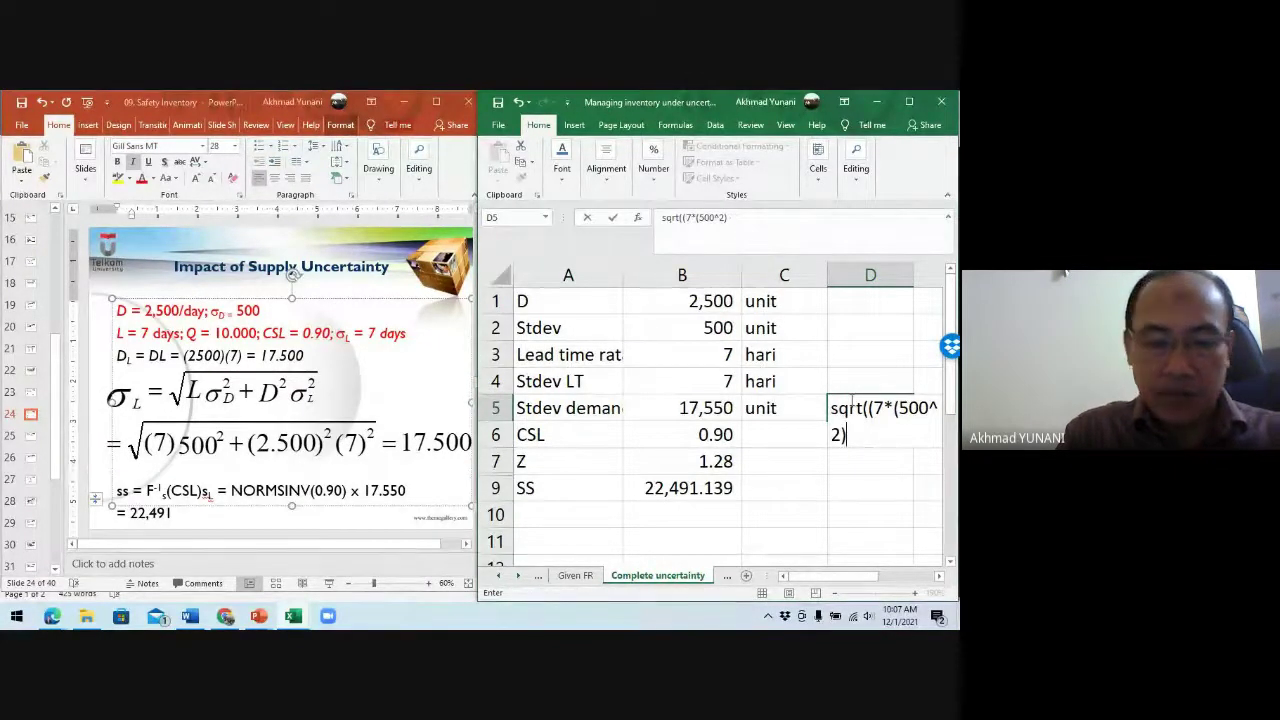
{"action": "type", "text": "+"}
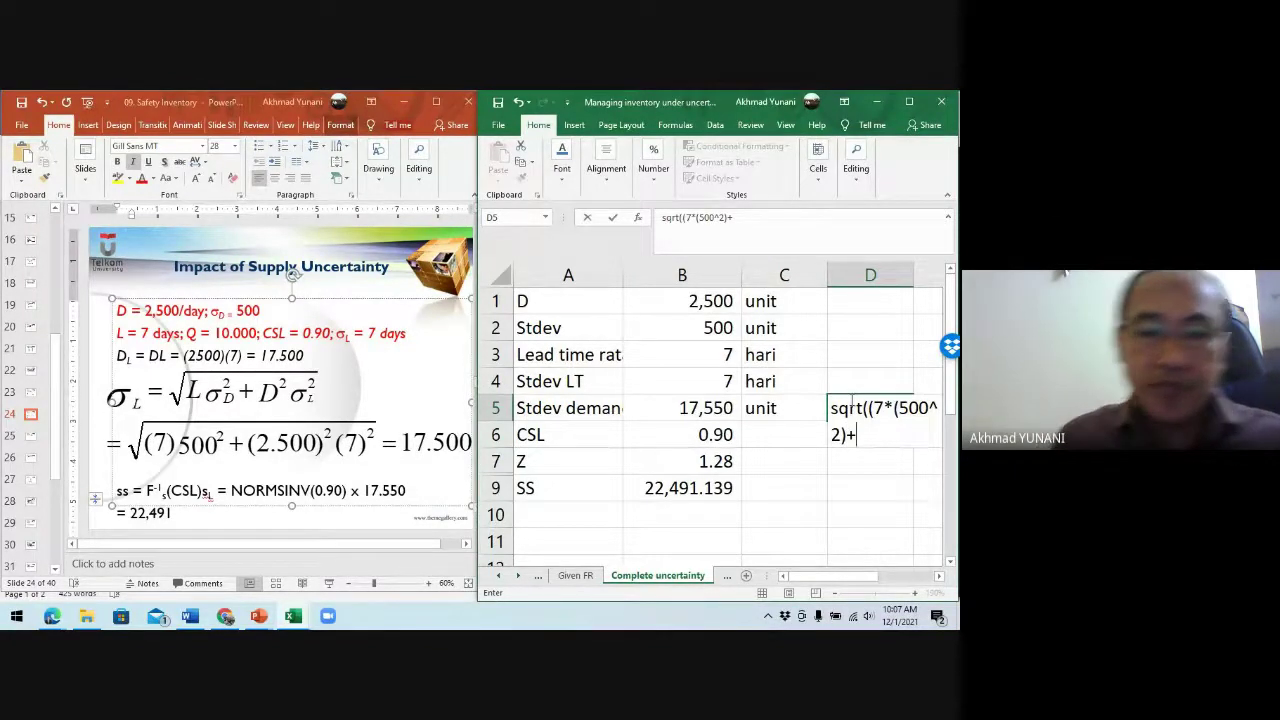
Step: Append the squared daily demand term (2500^2 to the formula text in D5
{"action": "type", "text": "("}
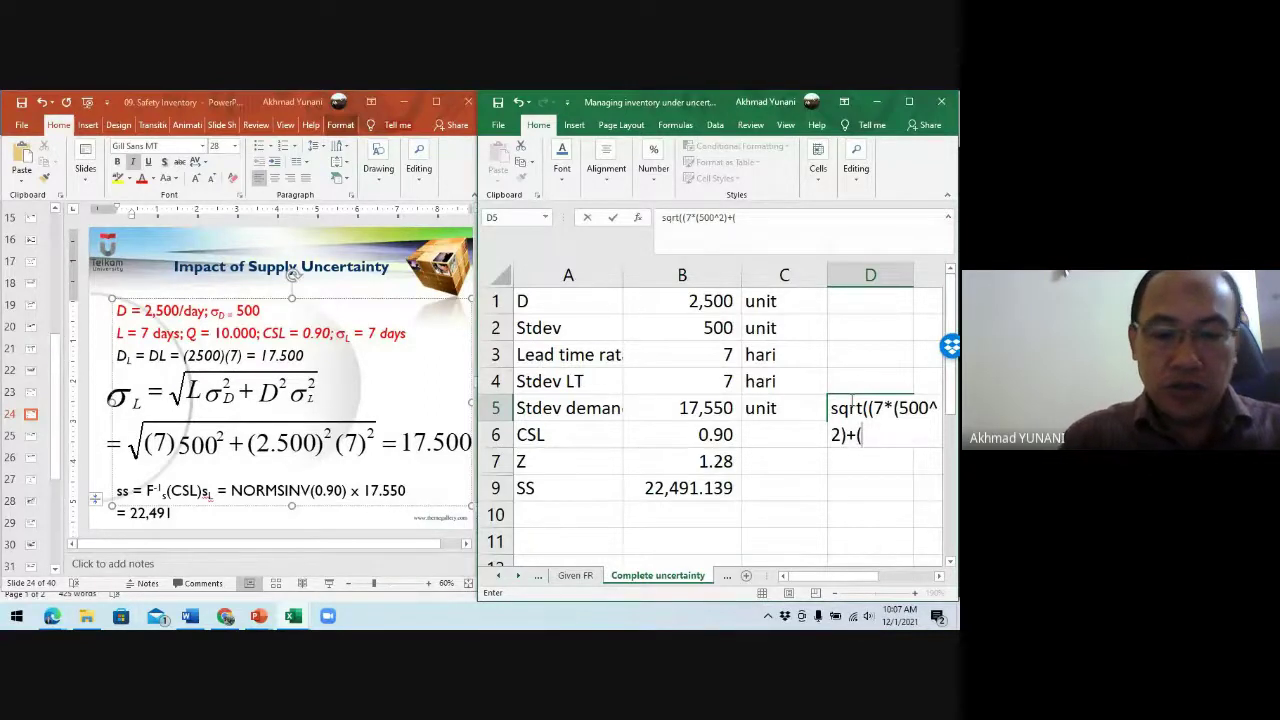
{"action": "type", "text": "2"}
{"action": "type", "text": "55"}
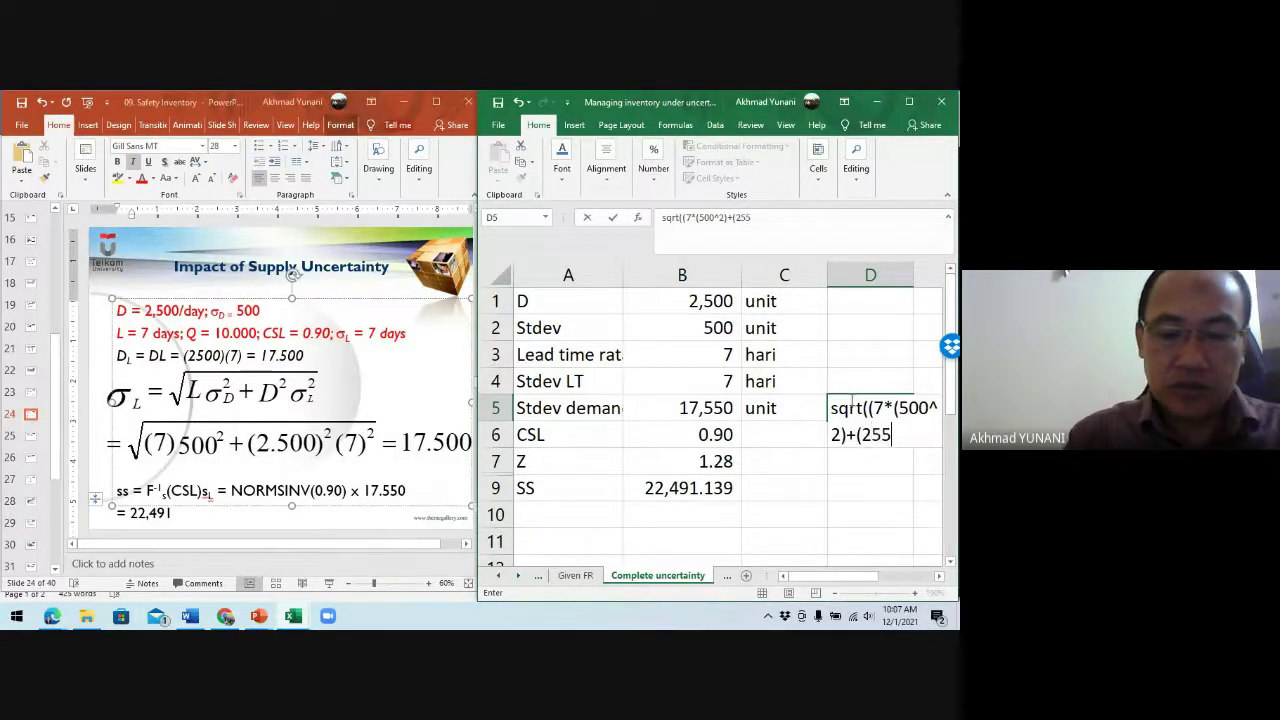
{"action": "type", "text": "0^2"}
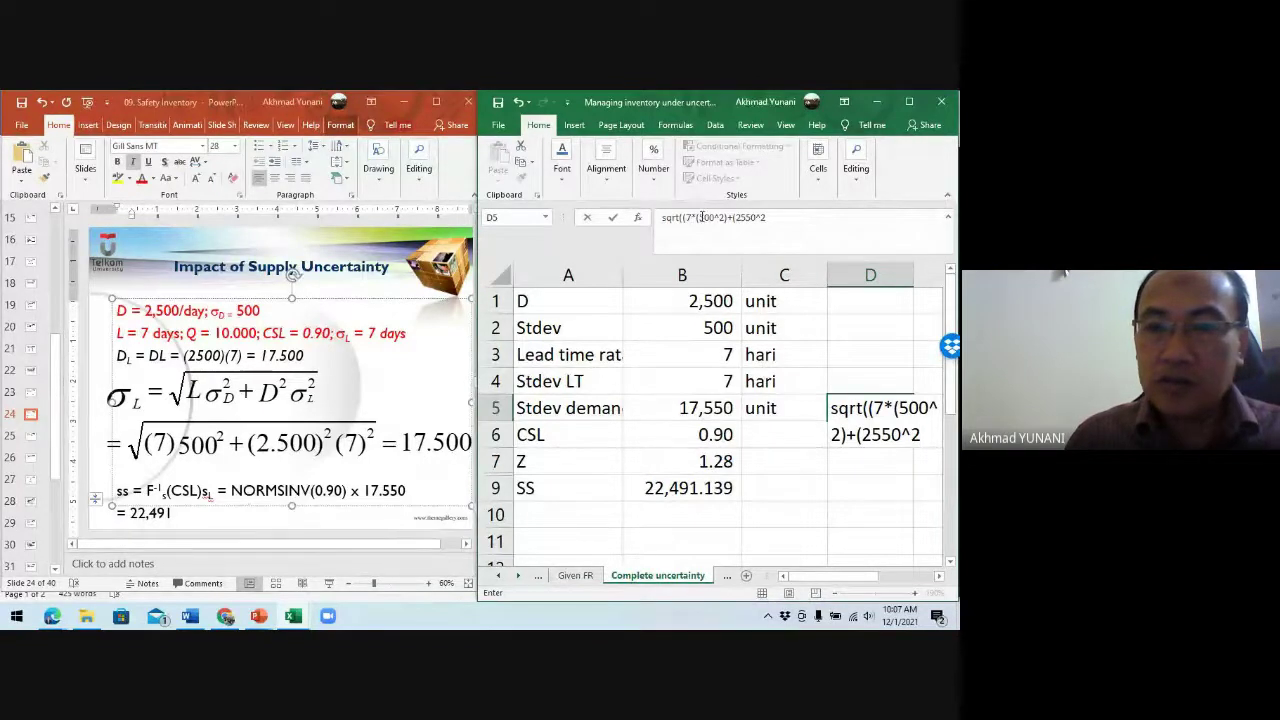
{"action": "left_click", "coordinate": [883, 436]}
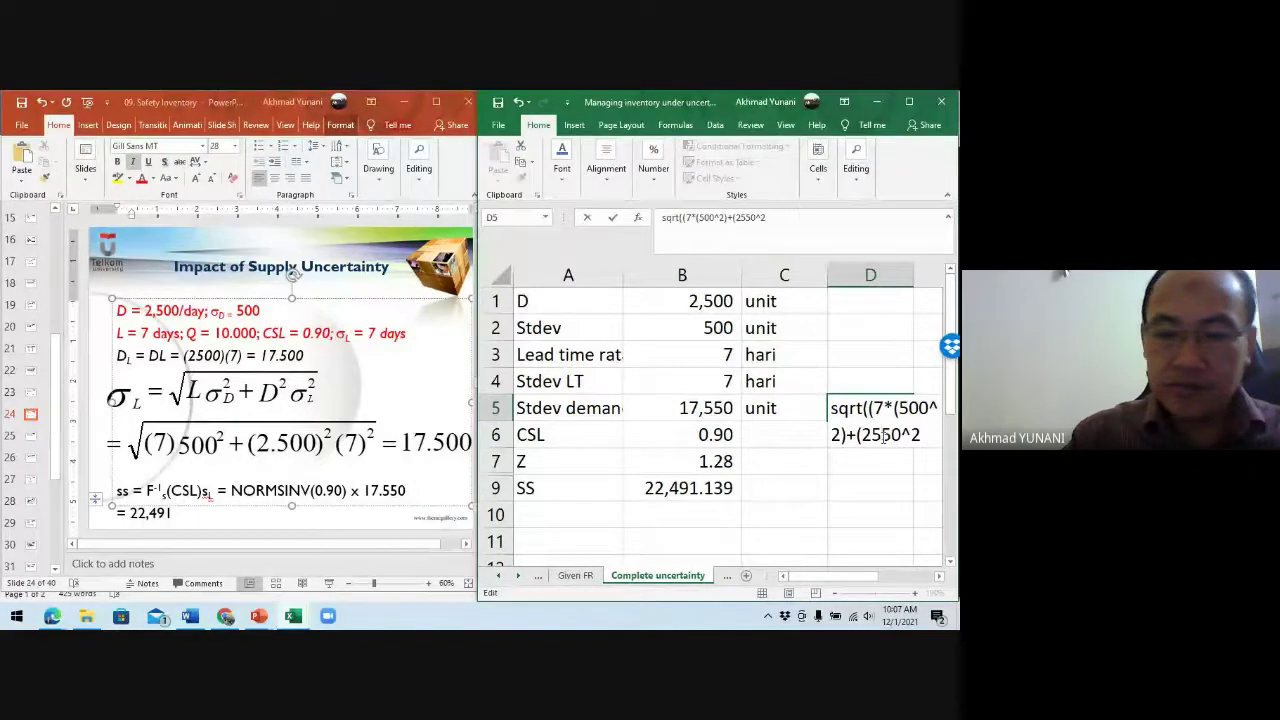
{"action": "key", "text": "Delete"}
{"action": "type", "text": "0"}
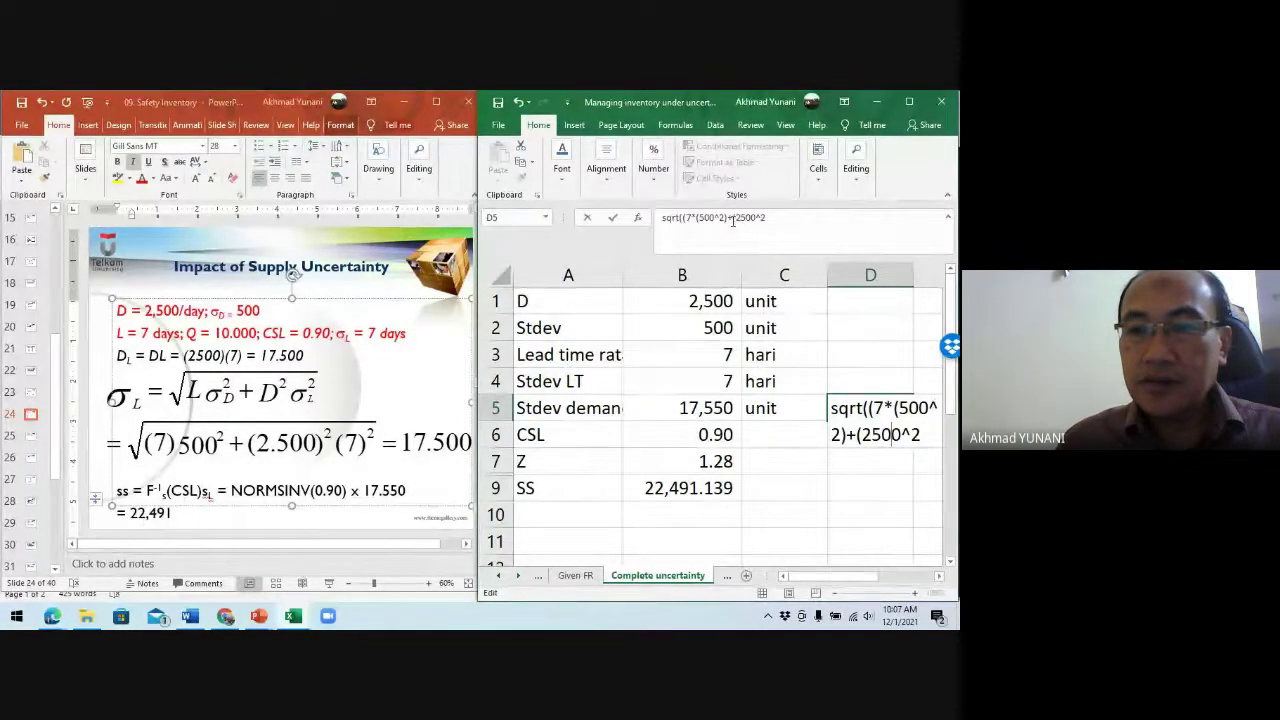
Step: Complete the formula text in D5 as sqrt((7*(500^2))+((2500^2)*(7^2))), balancing the parentheses around both terms
{"action": "type", "text": "("}
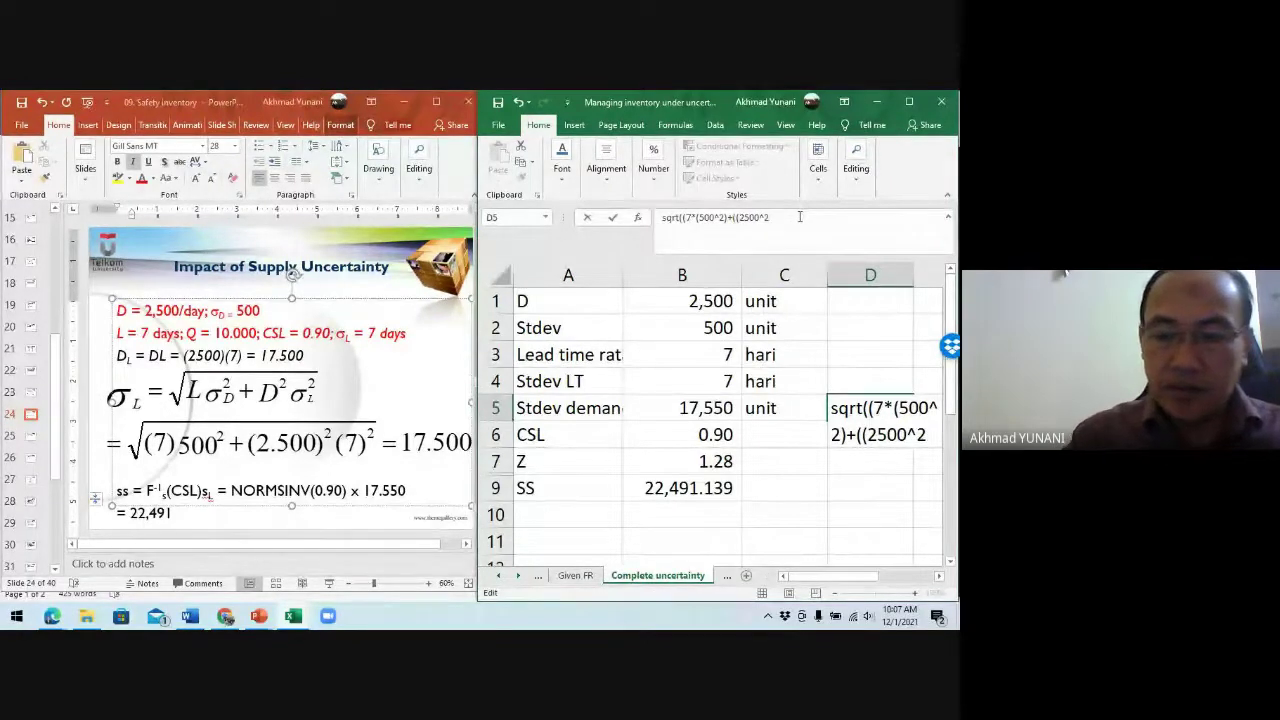
{"action": "type", "text": ")*"}
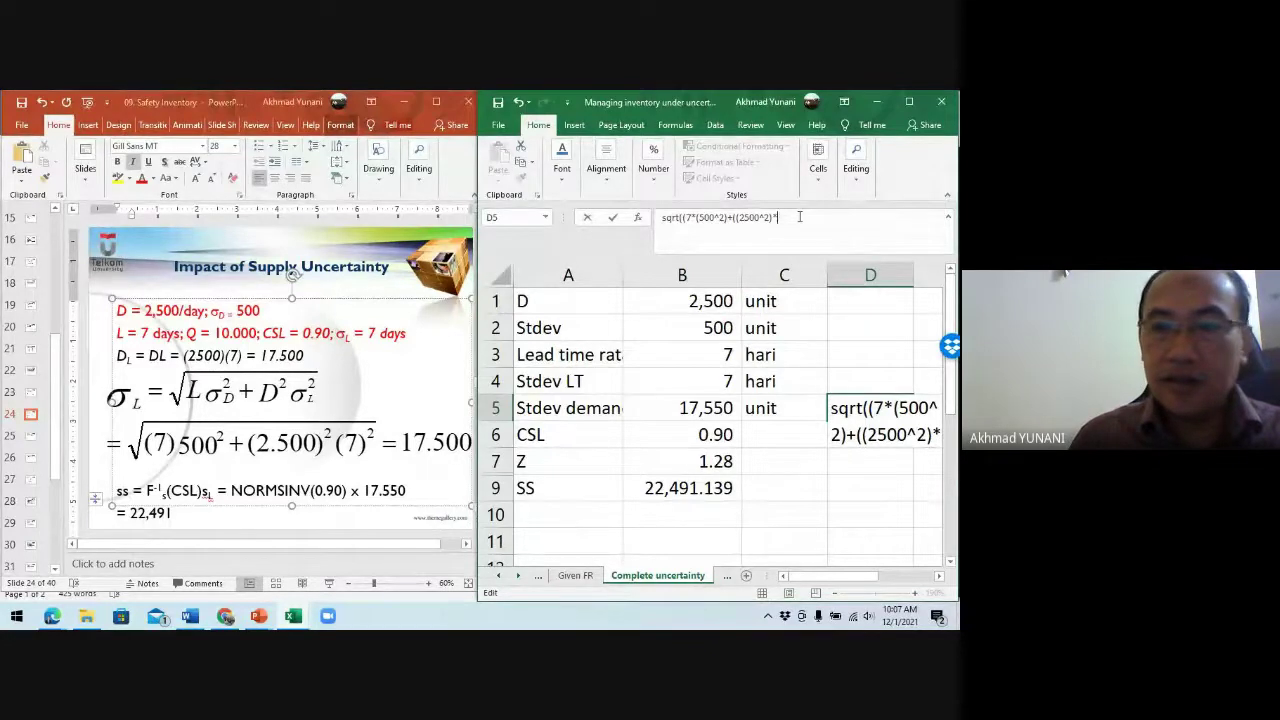
{"action": "type", "text": "(7"}
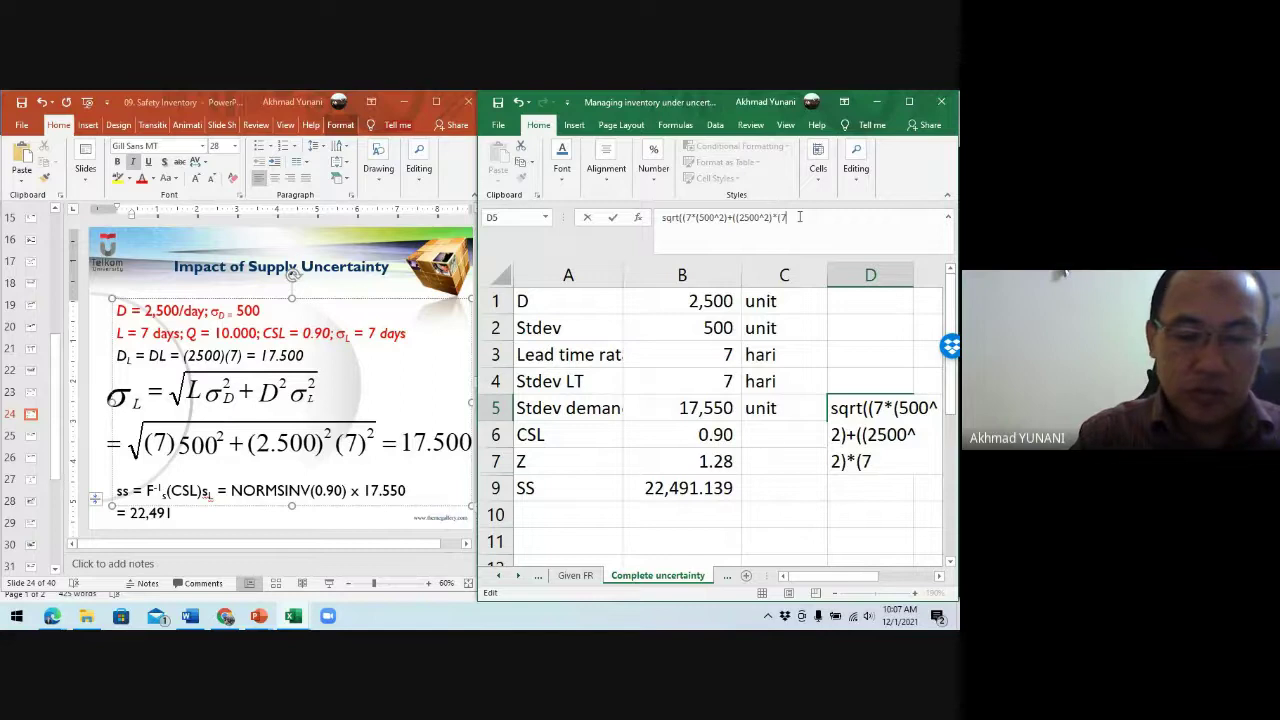
{"action": "type", "text": "^2)"}
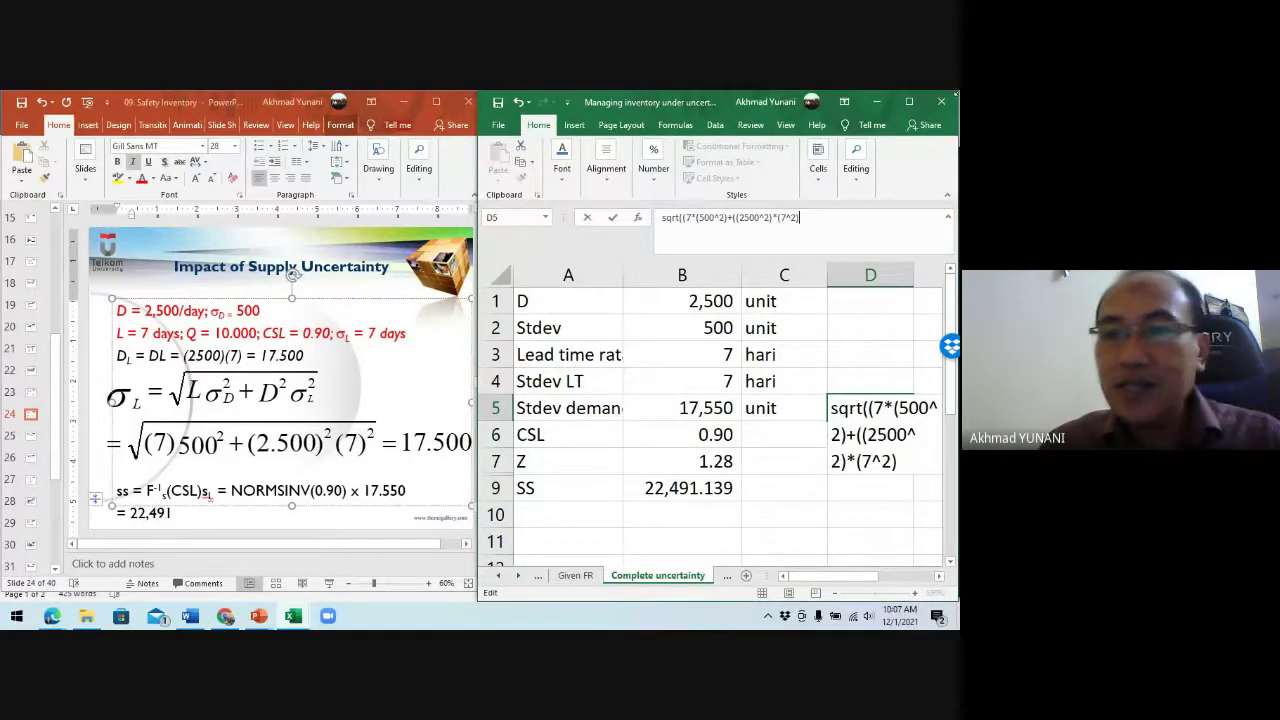
{"action": "left_click", "coordinate": [910, 102]}
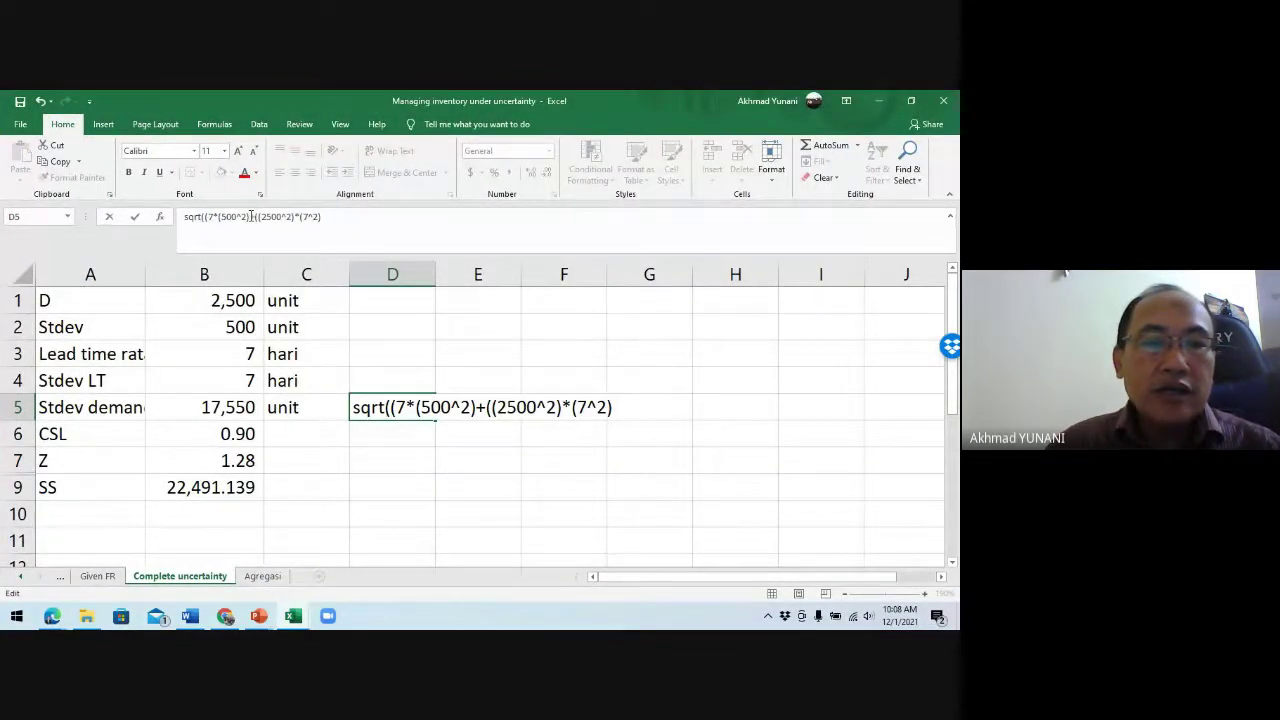
{"action": "type", "text": ")"}
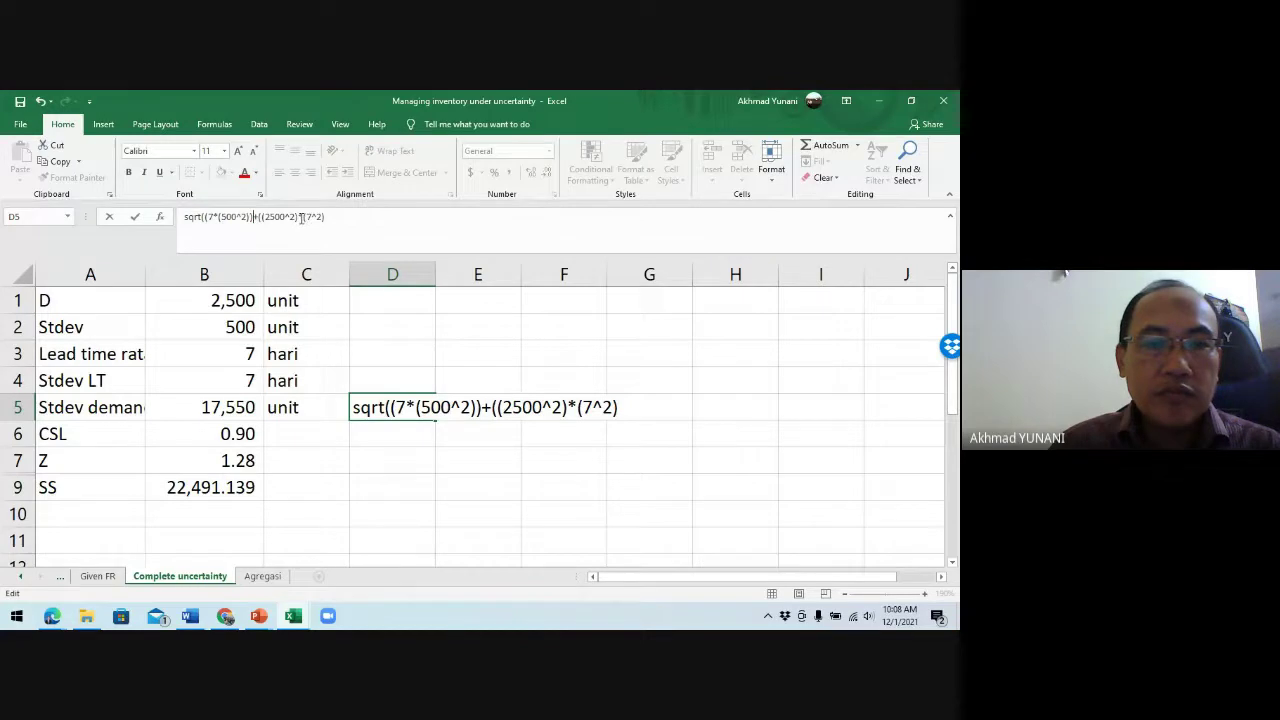
{"action": "left_click", "coordinate": [342, 219]}
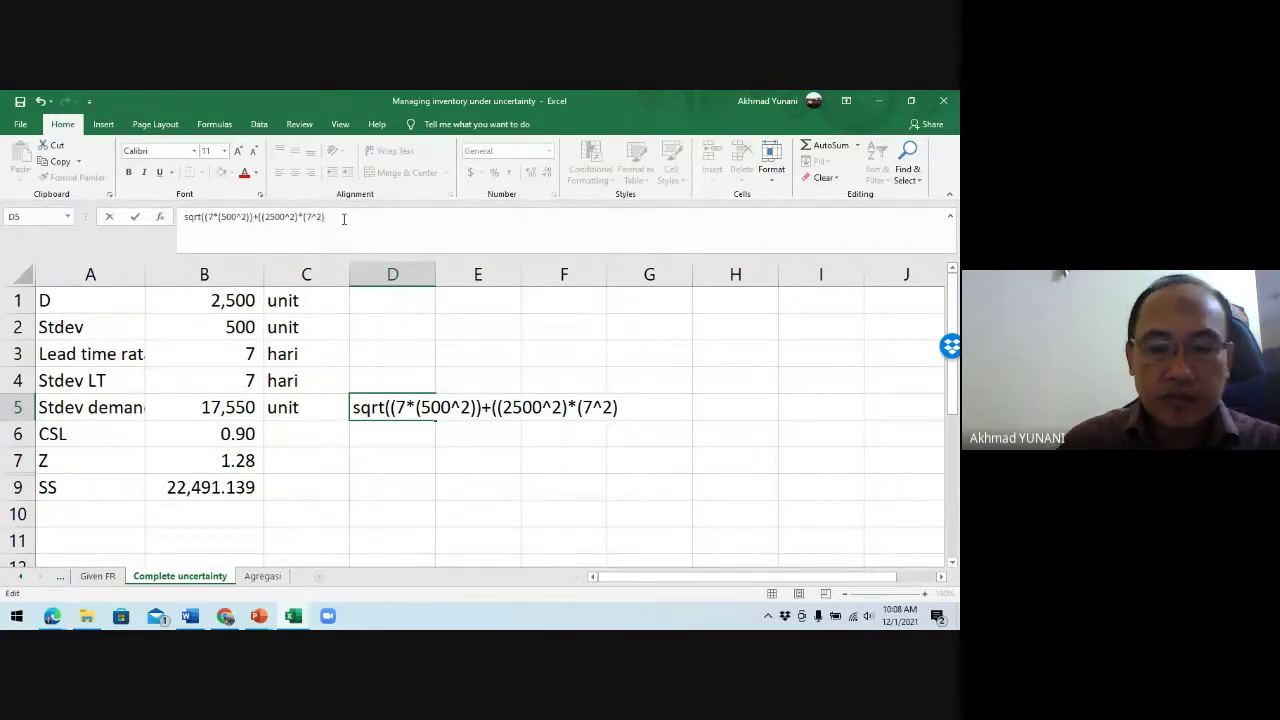
{"action": "type", "text": "))"}
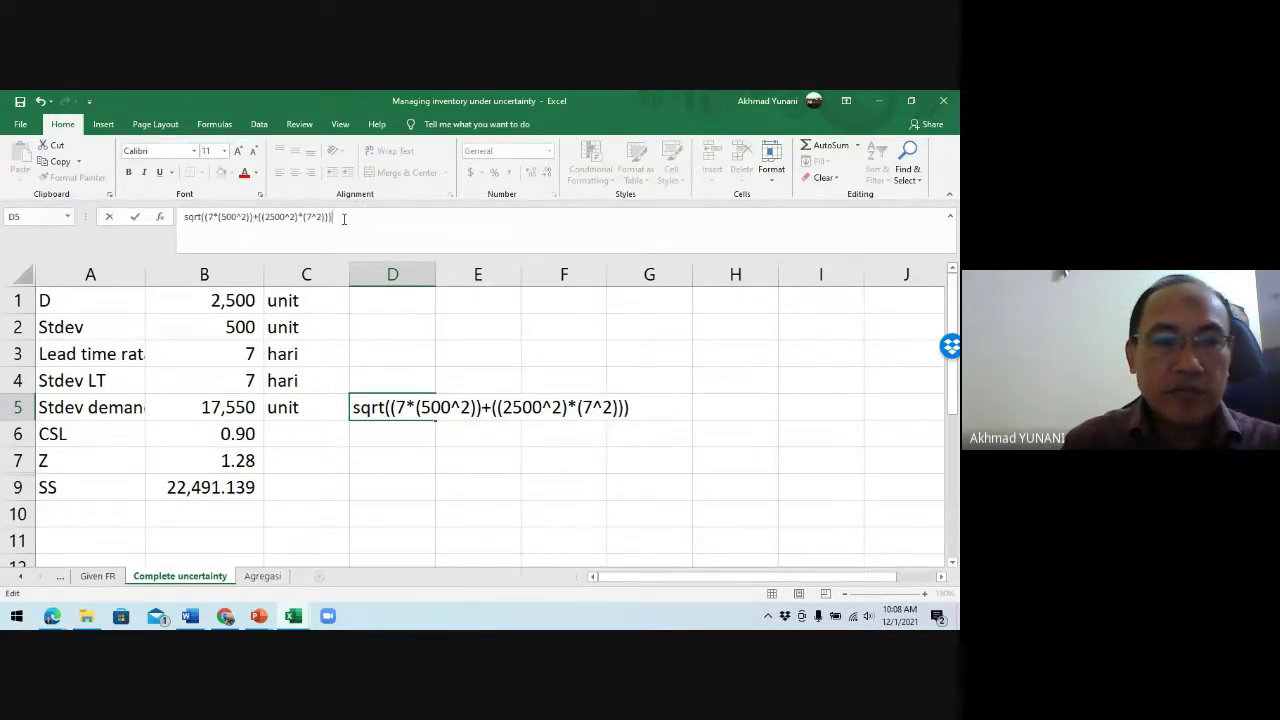
{"action": "key", "text": "Return"}
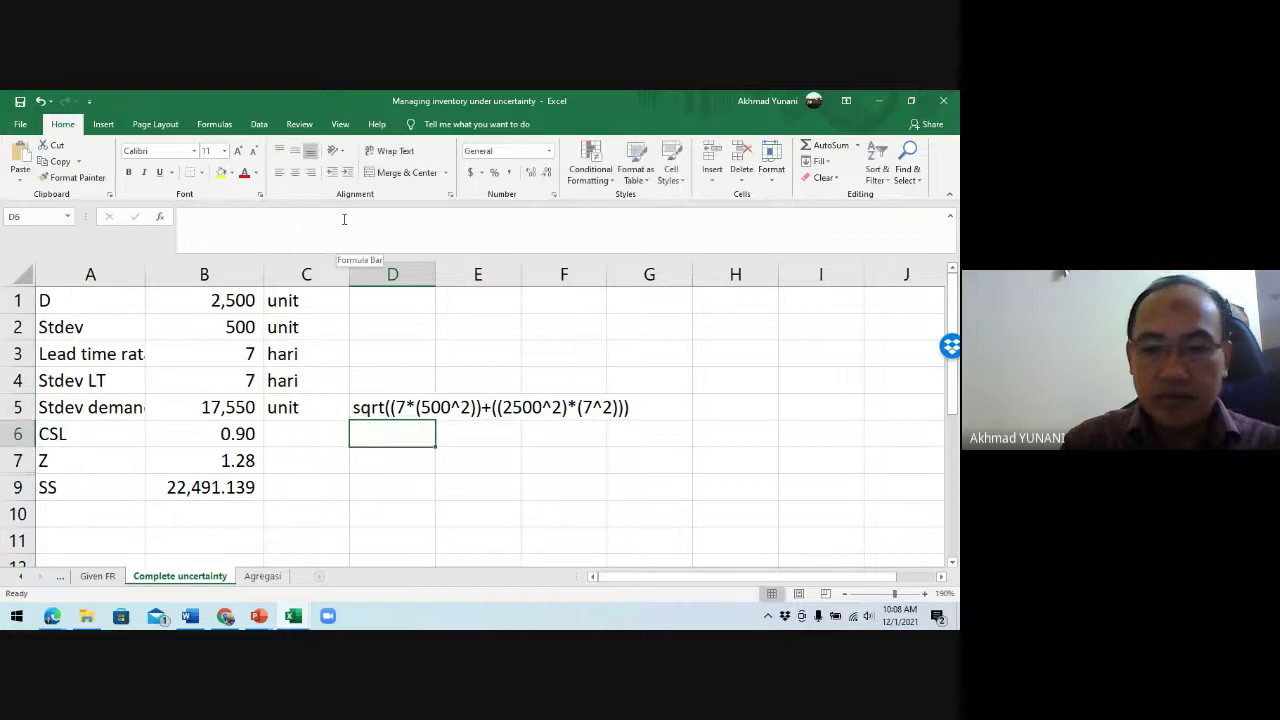
Step: Turn the text in D5 into a calculating formula with a leading equals sign and apply comma number formatting
{"action": "key", "text": "Up"}
{"action": "left_click", "coordinate": [344, 219]}
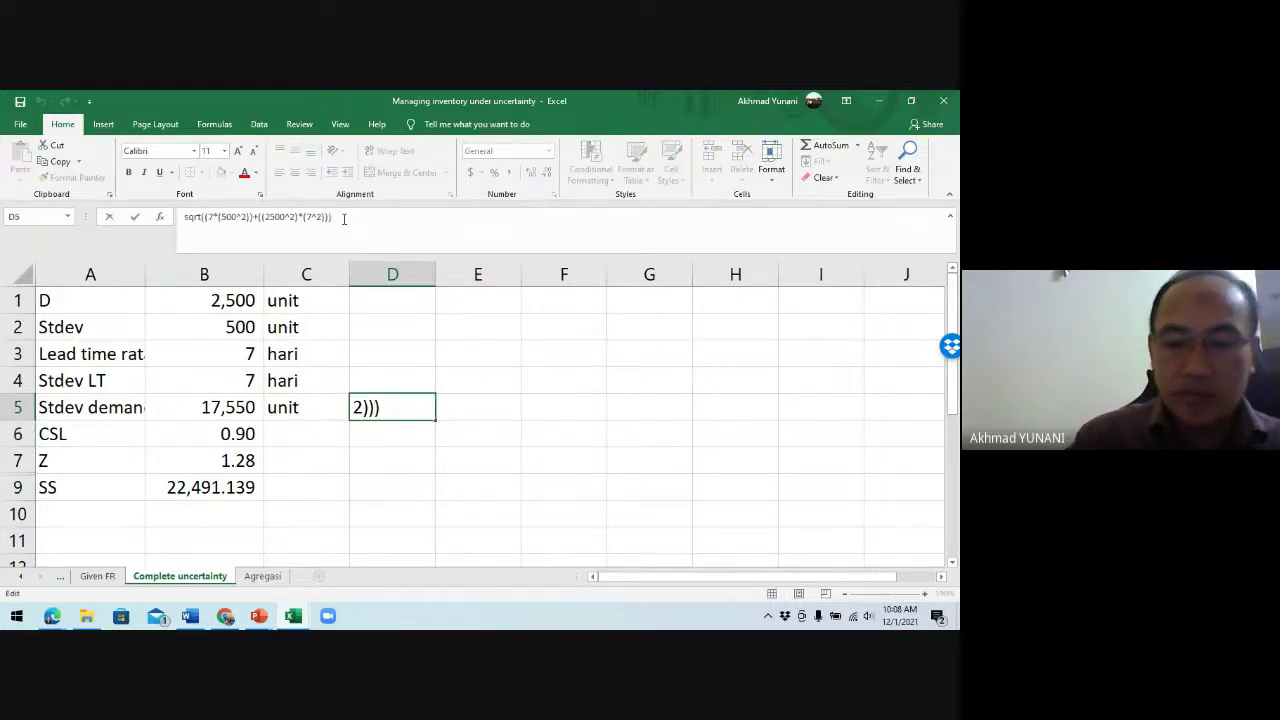
{"action": "key", "text": "Home"}
{"action": "type", "text": "="}
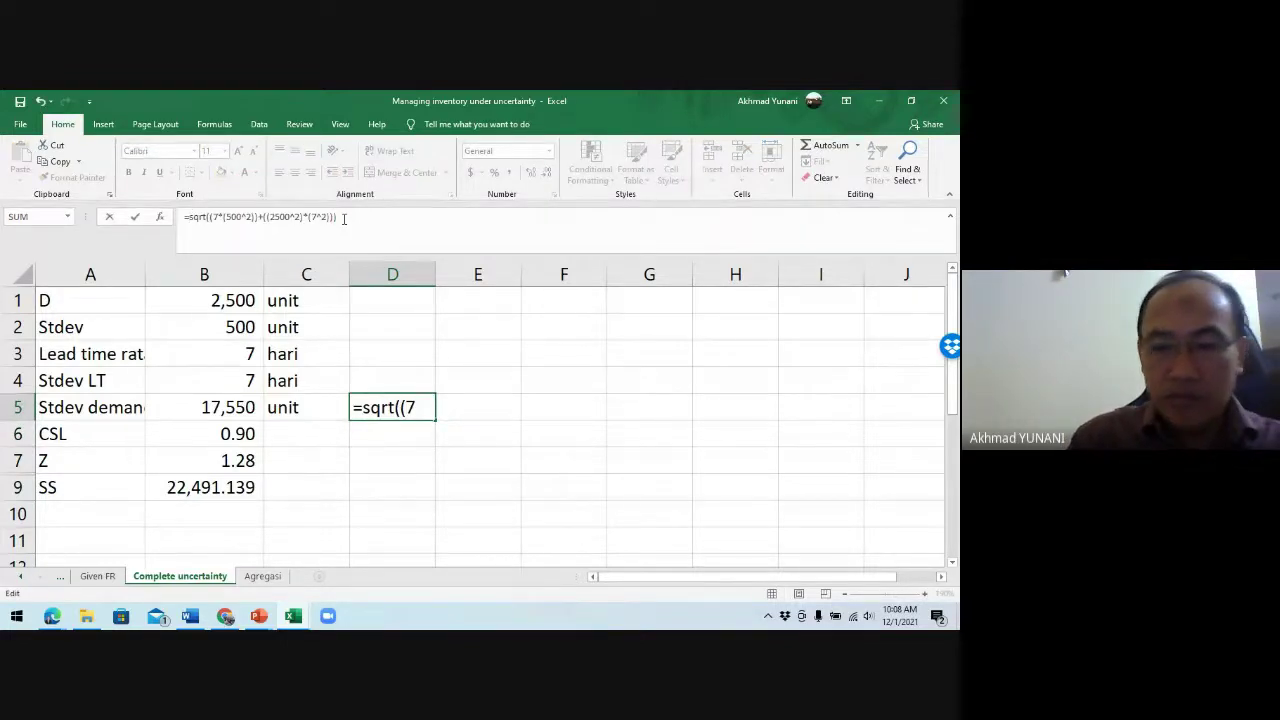
{"action": "key", "text": "Return"}
{"action": "key", "text": "Up"}
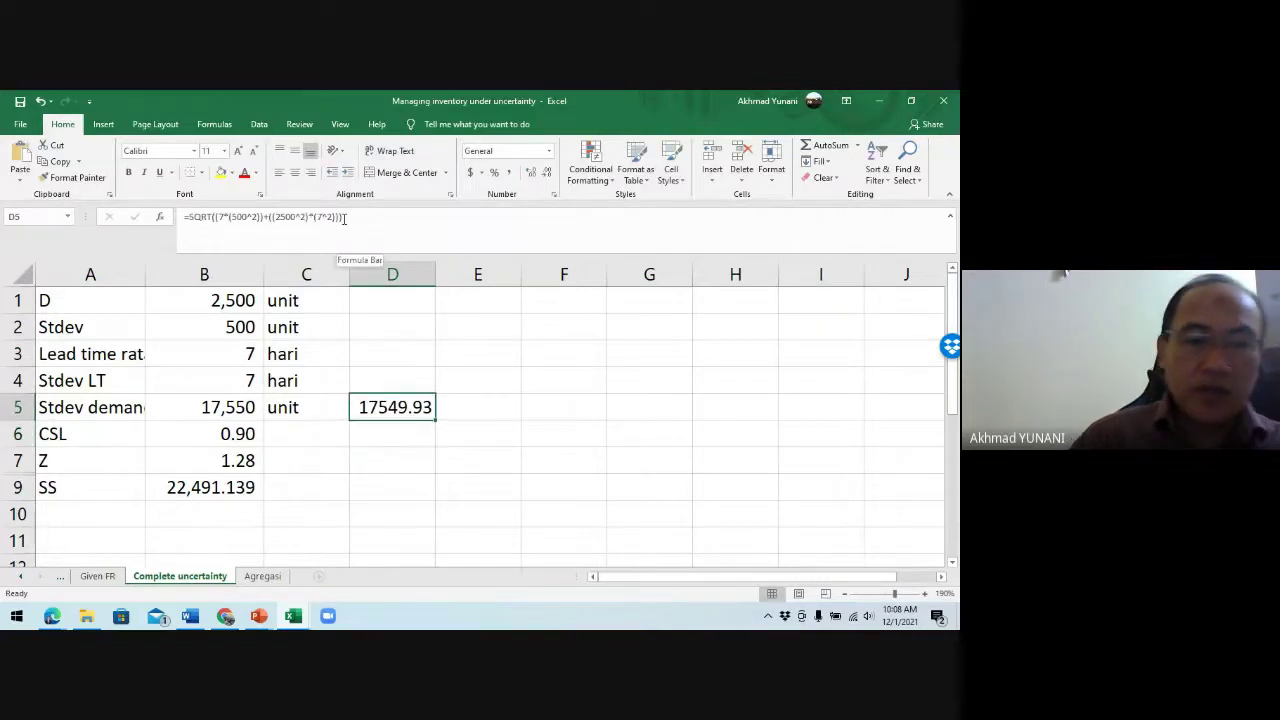
{"action": "left_click", "coordinate": [509, 172]}
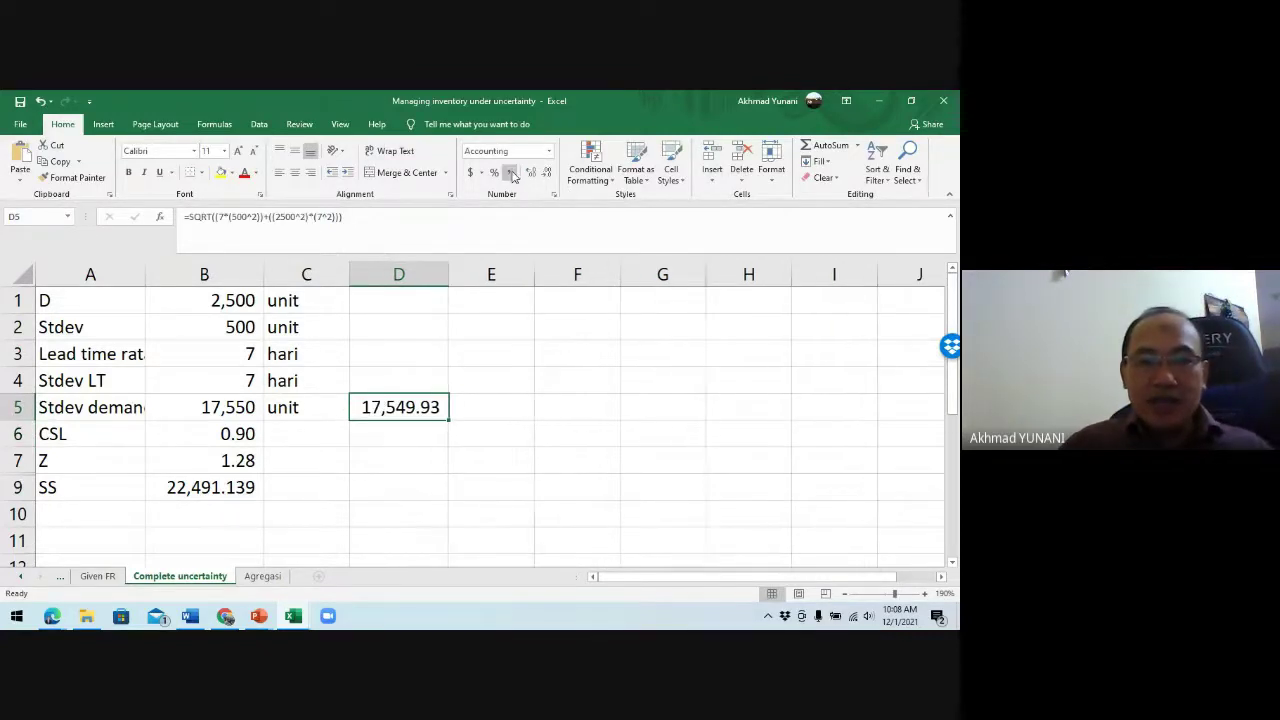
Step: Place the workbook beside the slide and compare the deviation, CSL, Z and SS cells B5, B6, B7 and B9 with the slide's calculation
{"action": "left_click", "coordinate": [911, 101]}
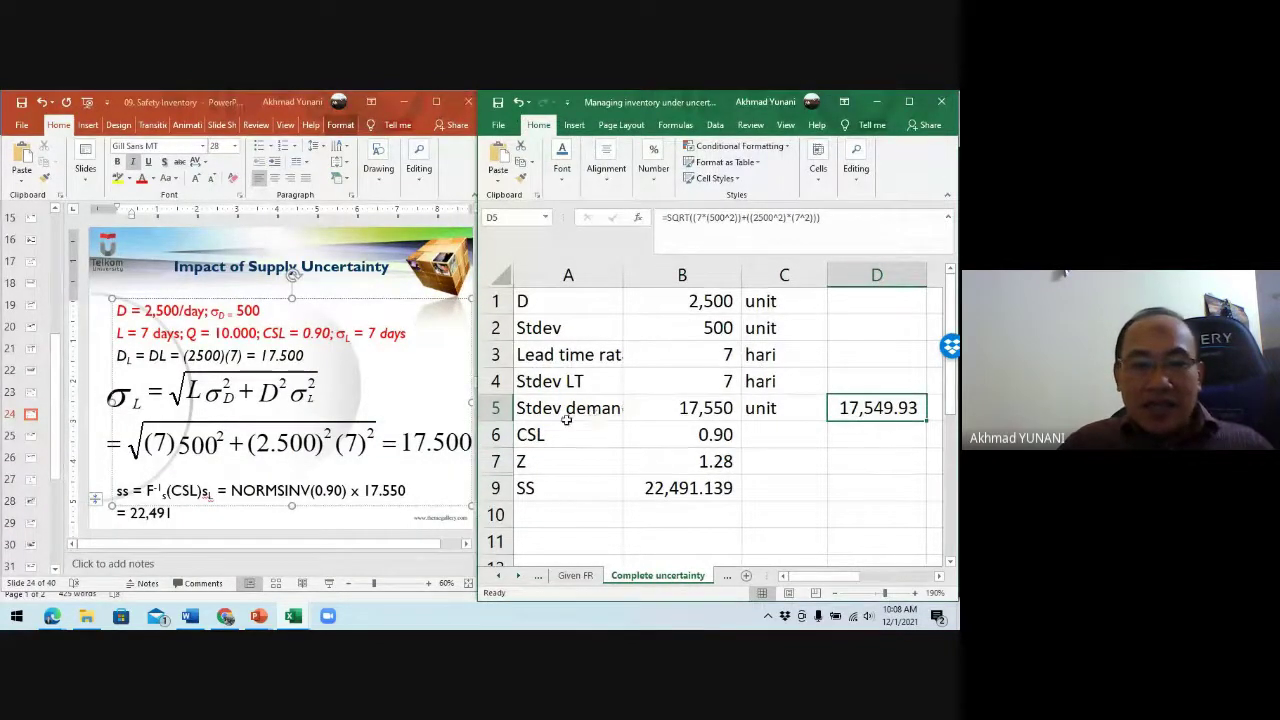
{"action": "left_click", "coordinate": [688, 408]}
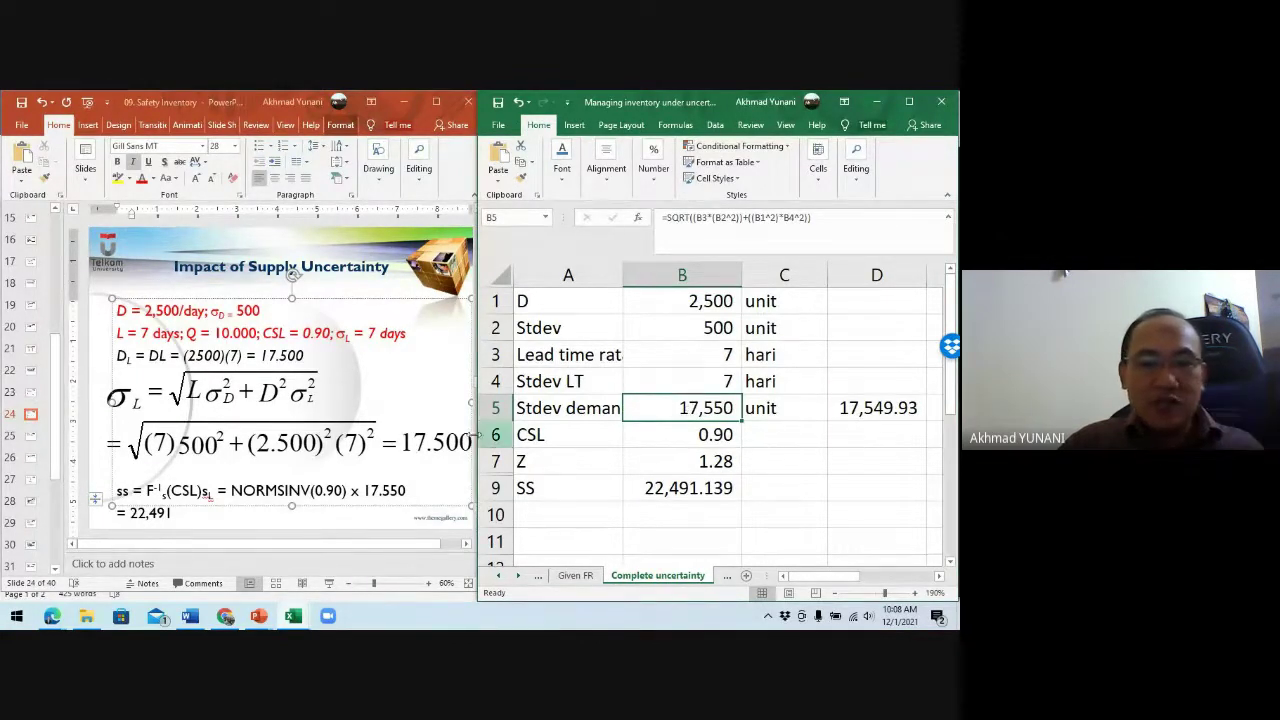
{"action": "left_click_drag", "start_coordinate": [478, 436], "coordinate": [487, 436]}
{"action": "left_click", "coordinate": [437, 447]}
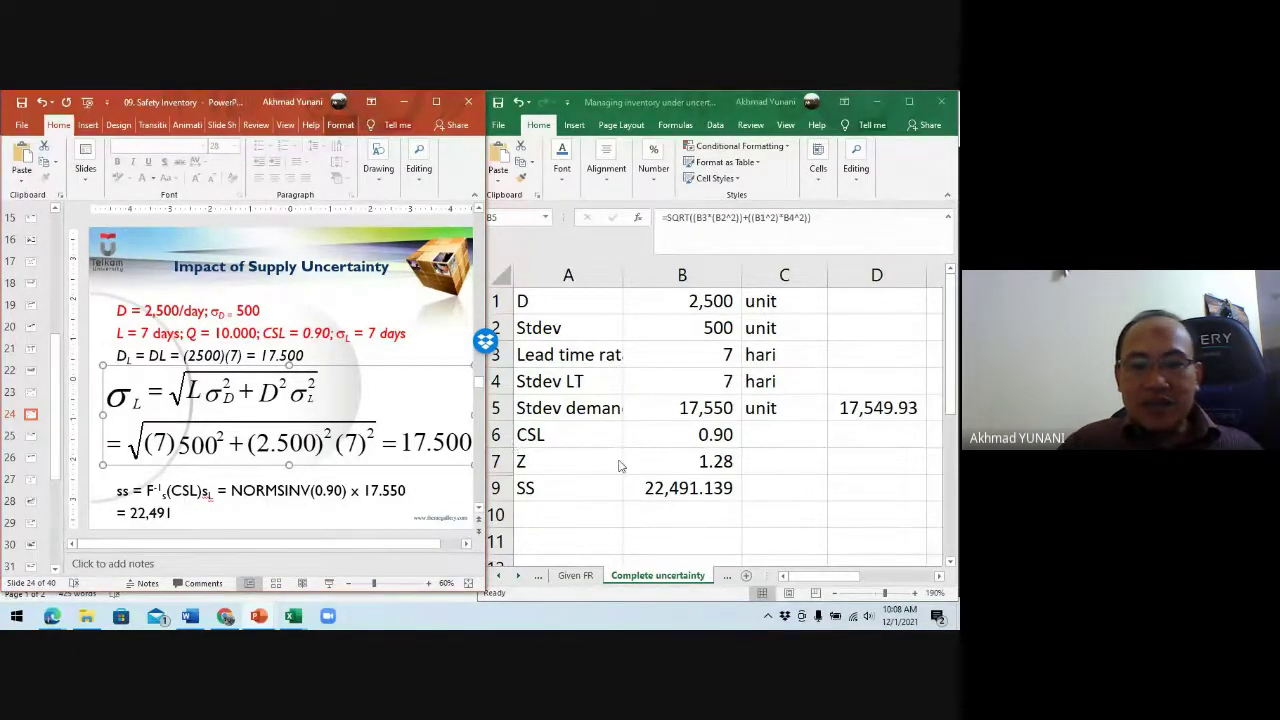
{"action": "left_click", "coordinate": [681, 432]}
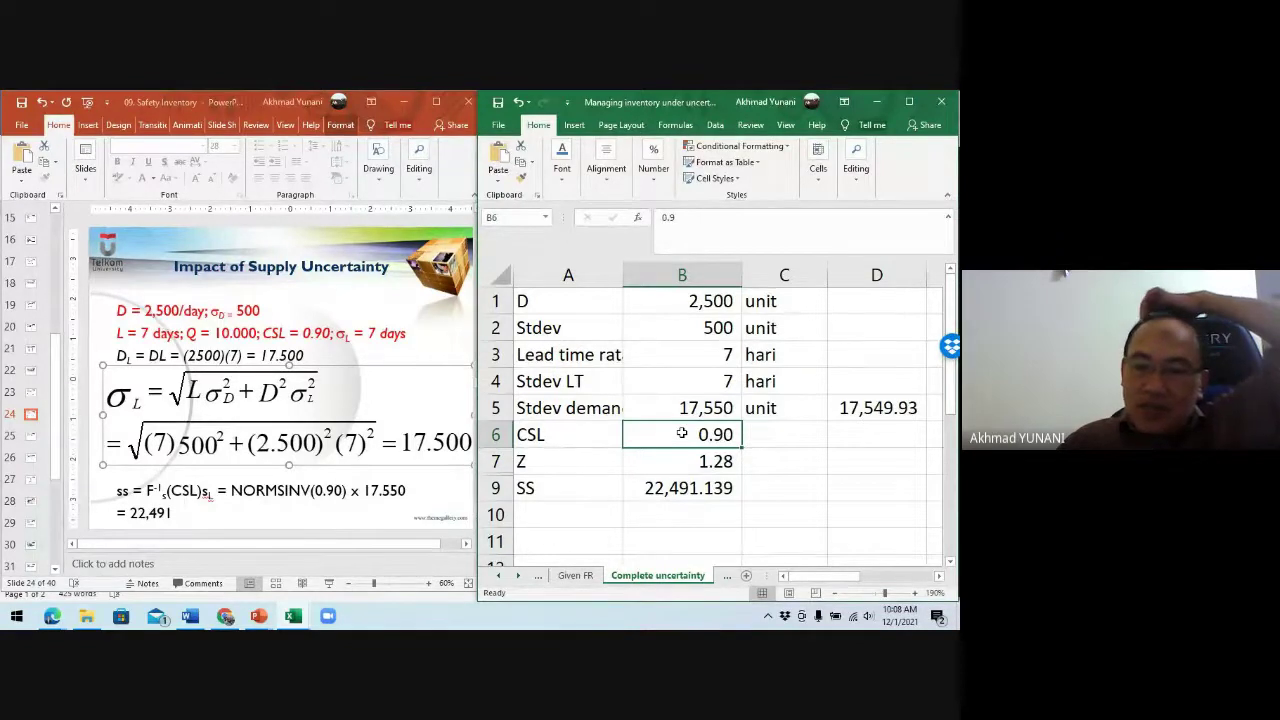
{"action": "left_click", "coordinate": [685, 458]}
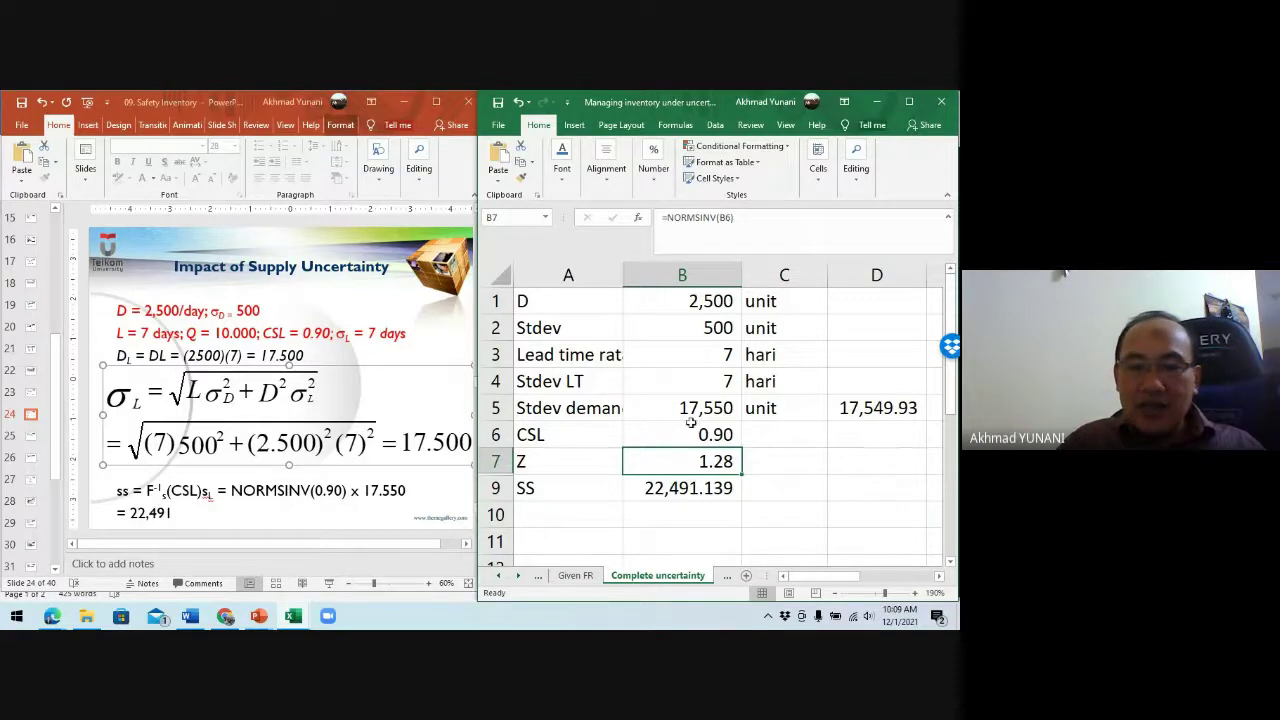
{"action": "left_click", "coordinate": [668, 486]}
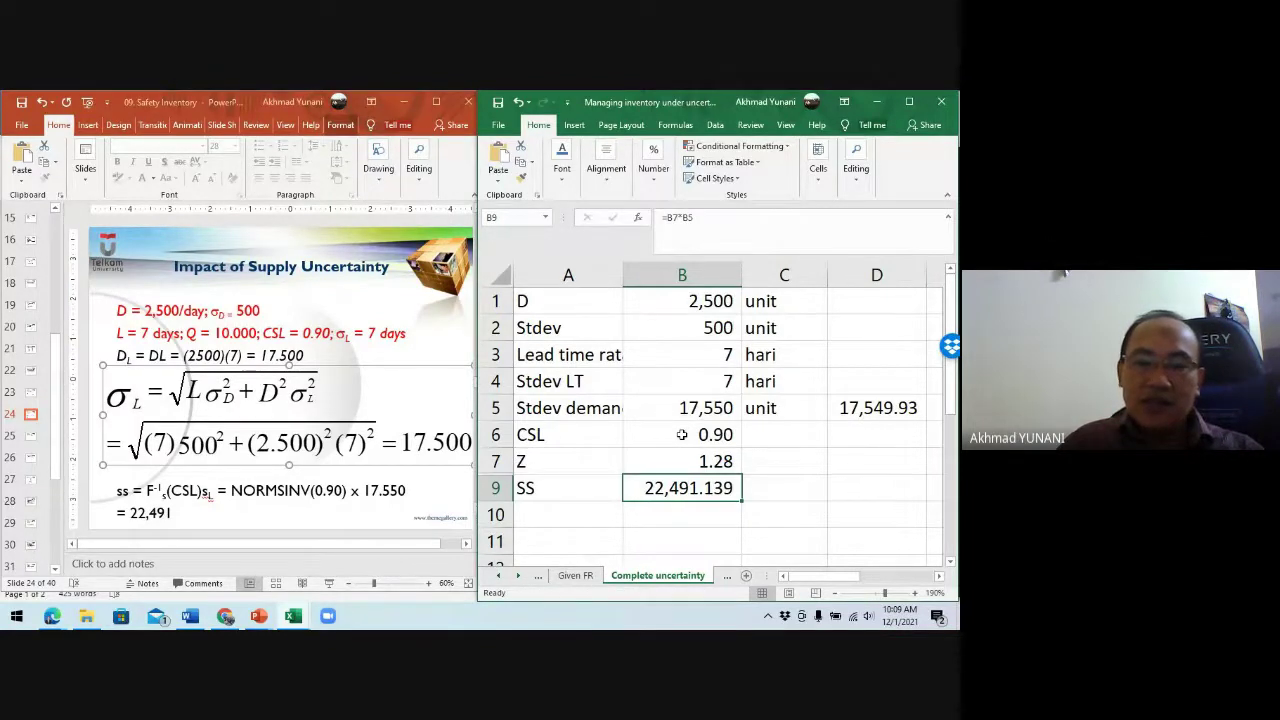
{"action": "left_click", "coordinate": [373, 503]}
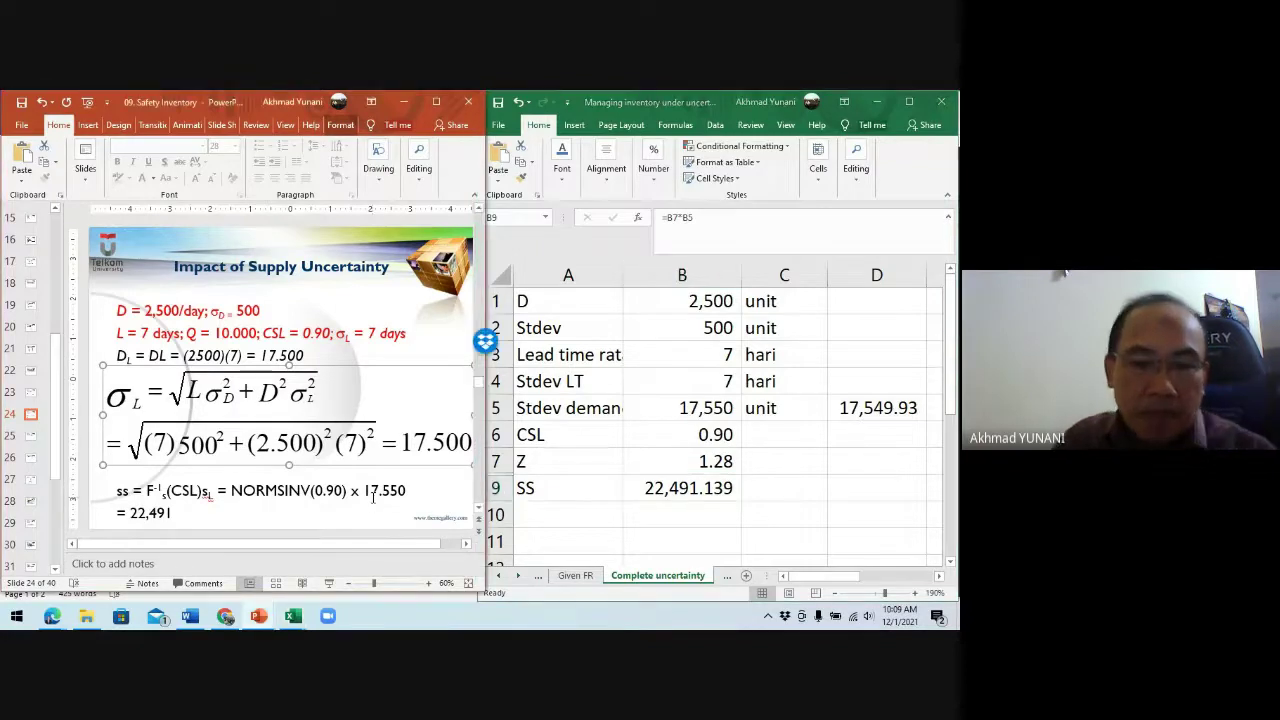
Step: Enlarge PowerPoint and present the Impact of Supply Uncertainty slide full screen to review its calculation, ending the show when done
{"action": "mouse_move", "coordinate": [258, 618]}
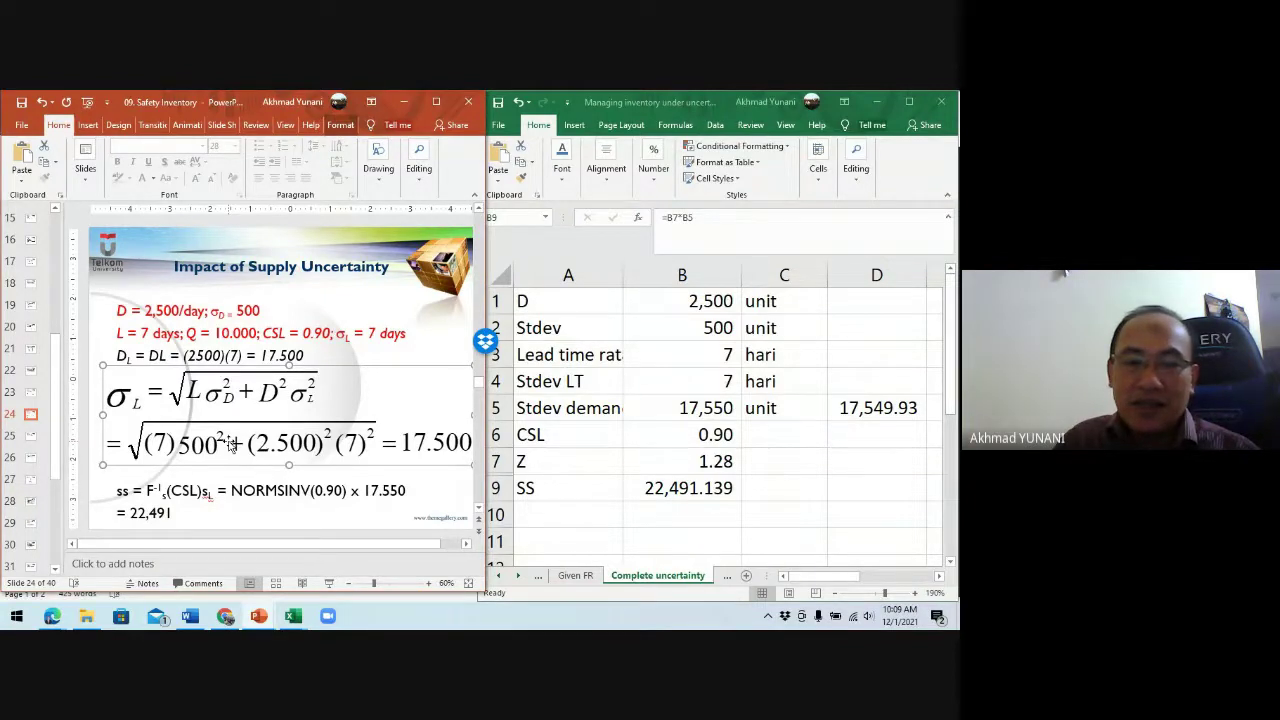
{"action": "left_click", "coordinate": [433, 101]}
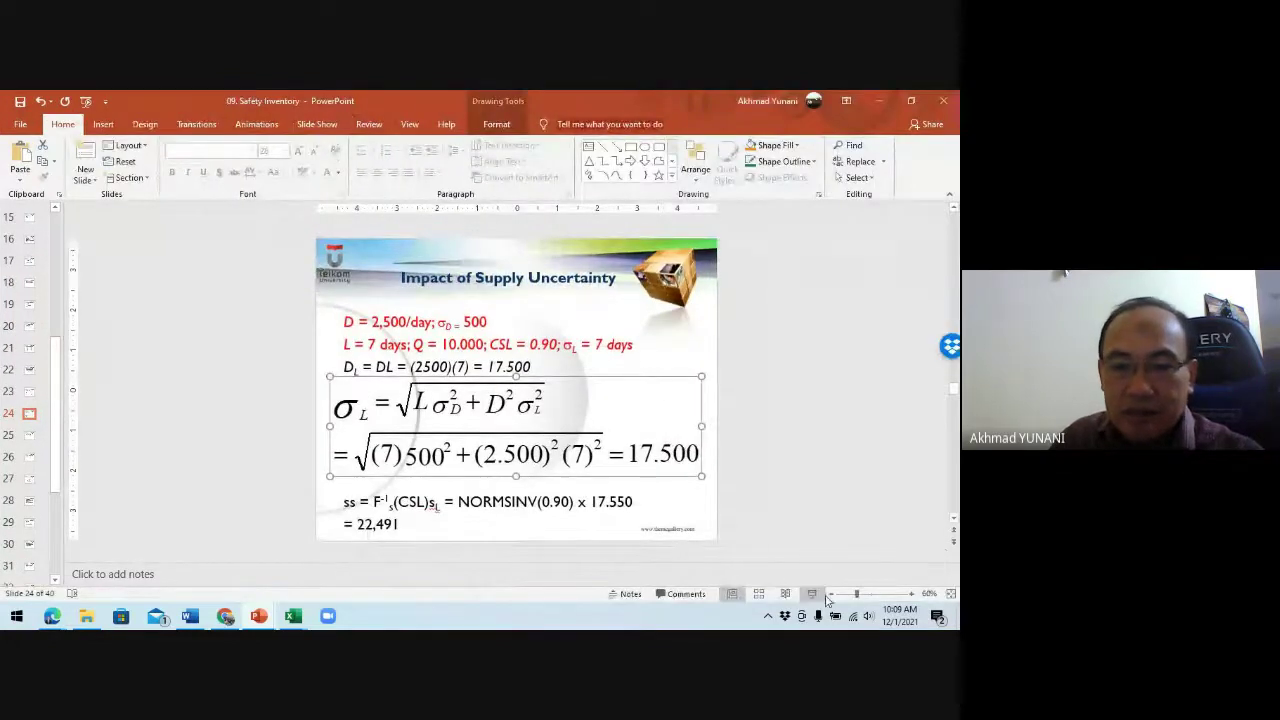
{"action": "left_click", "coordinate": [812, 594]}
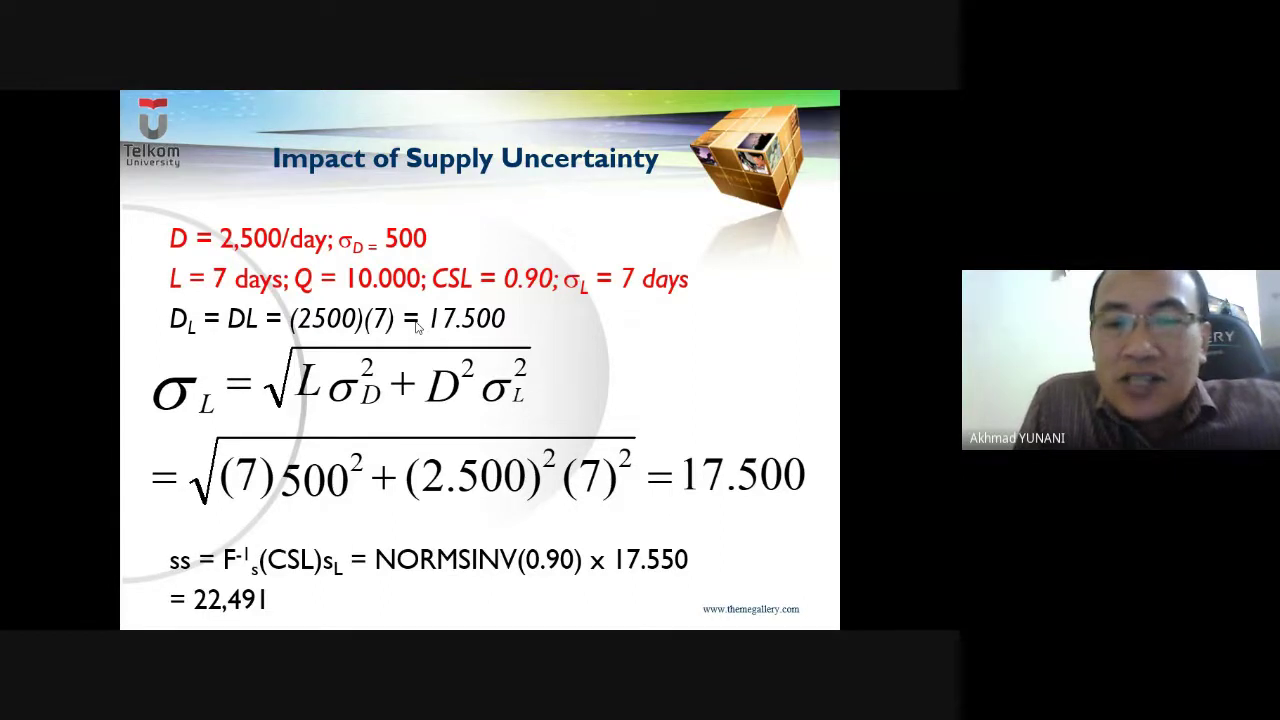
{"action": "key", "text": "Escape"}
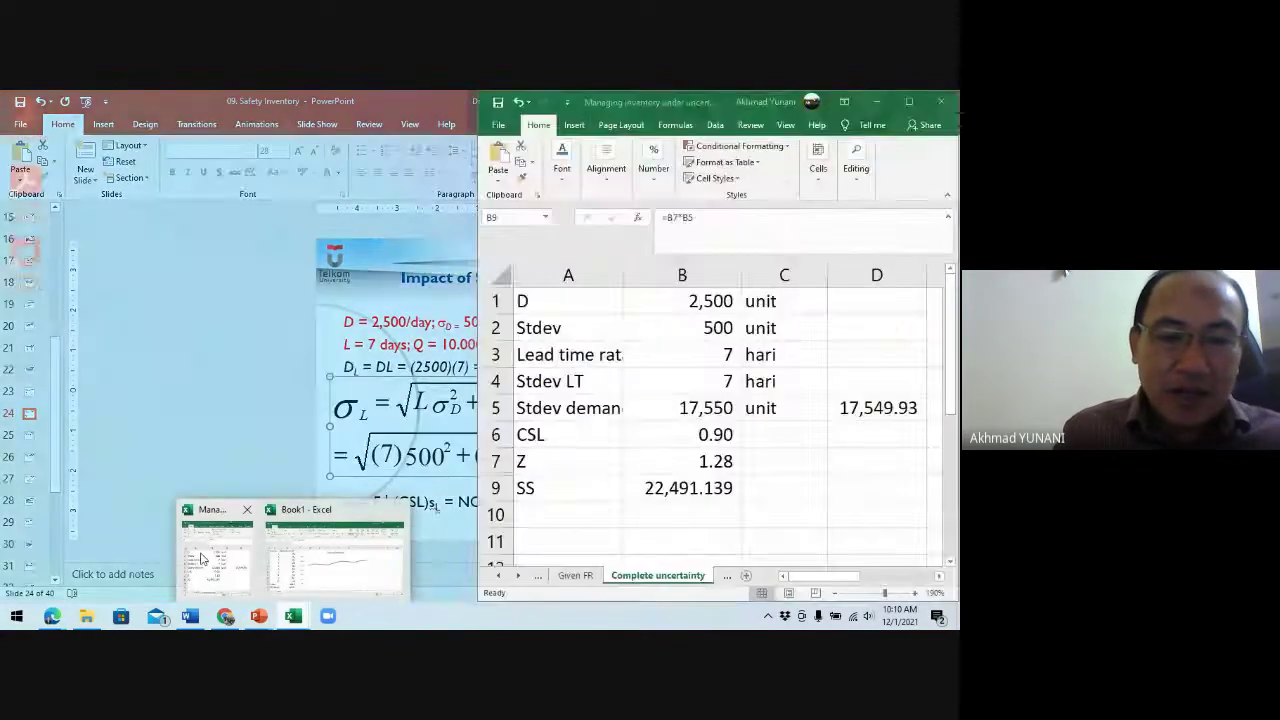
Step: Switch to the inventory workbook in Excel, enlarge it and delete the trial deviation formula in D5
{"action": "left_click", "coordinate": [201, 558]}
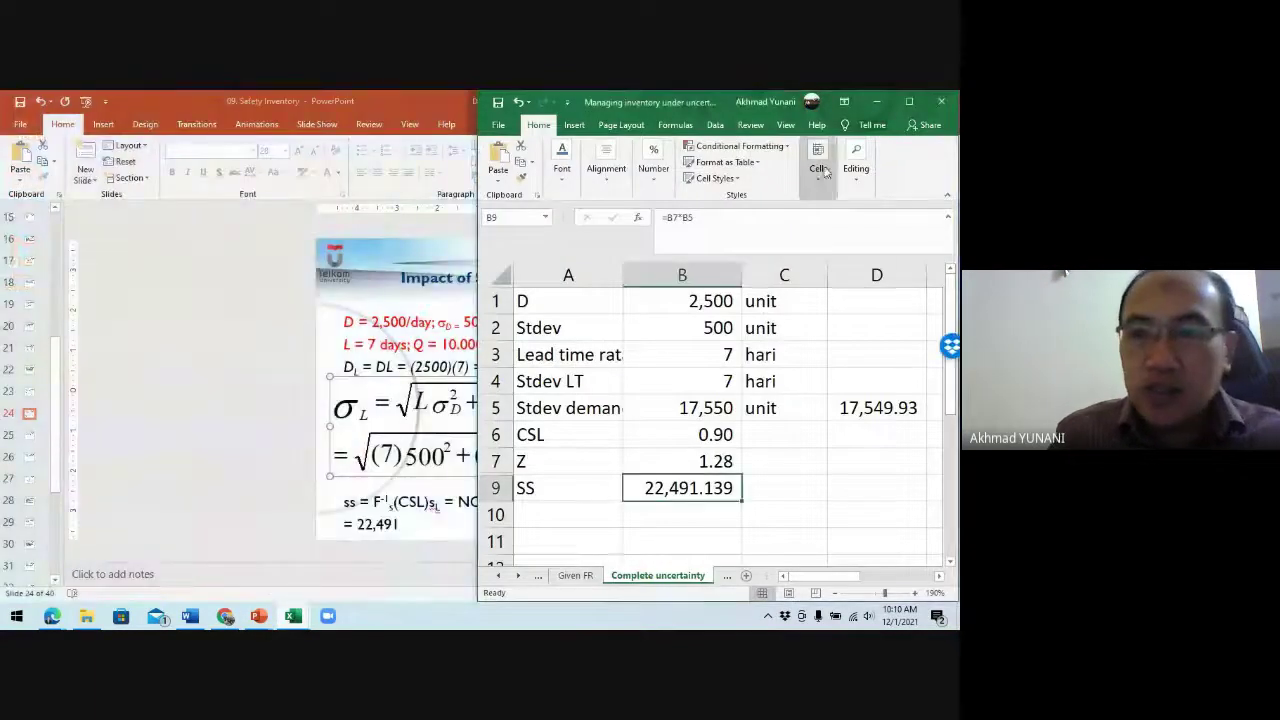
{"action": "left_click", "coordinate": [908, 104]}
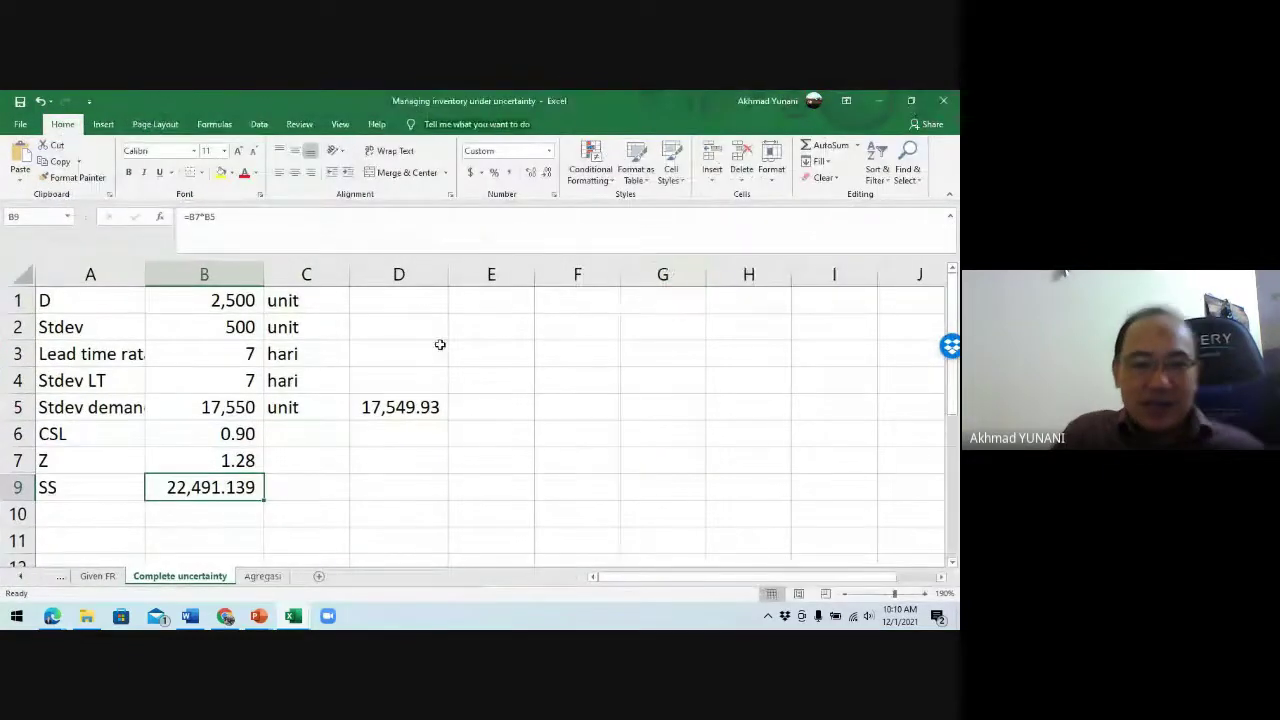
{"action": "left_click", "coordinate": [364, 410]}
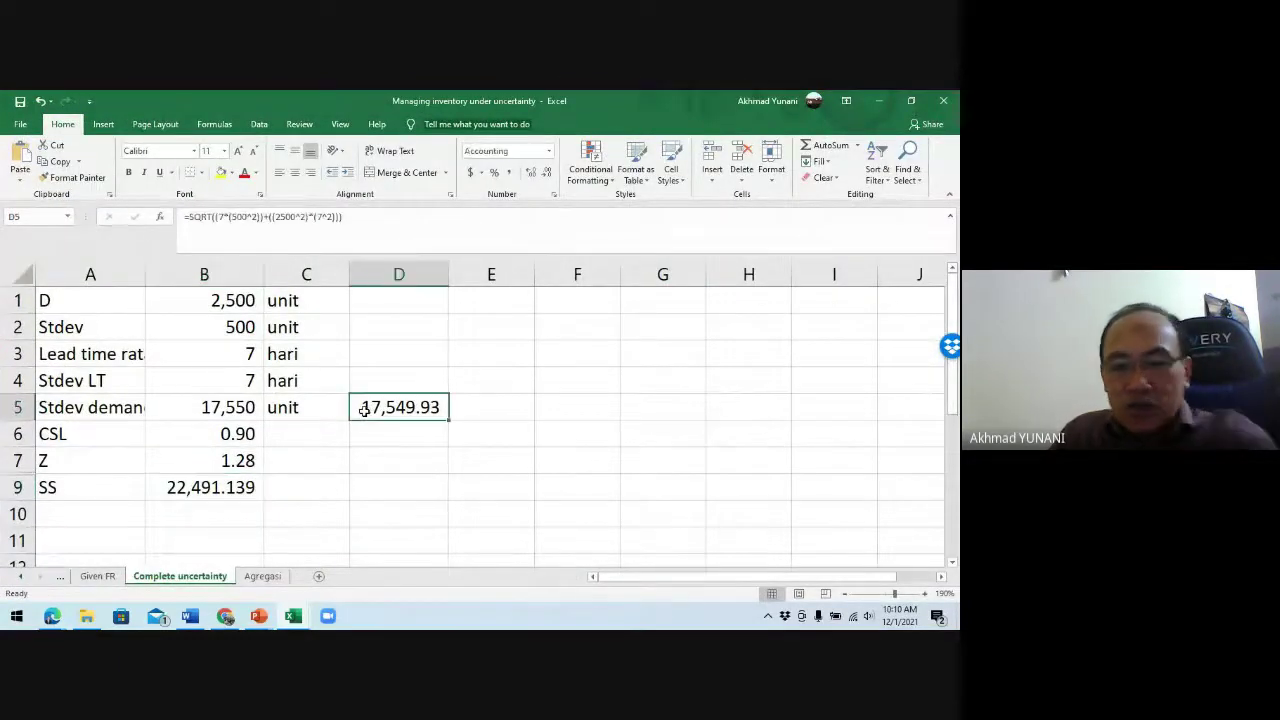
{"action": "key", "text": "Delete"}
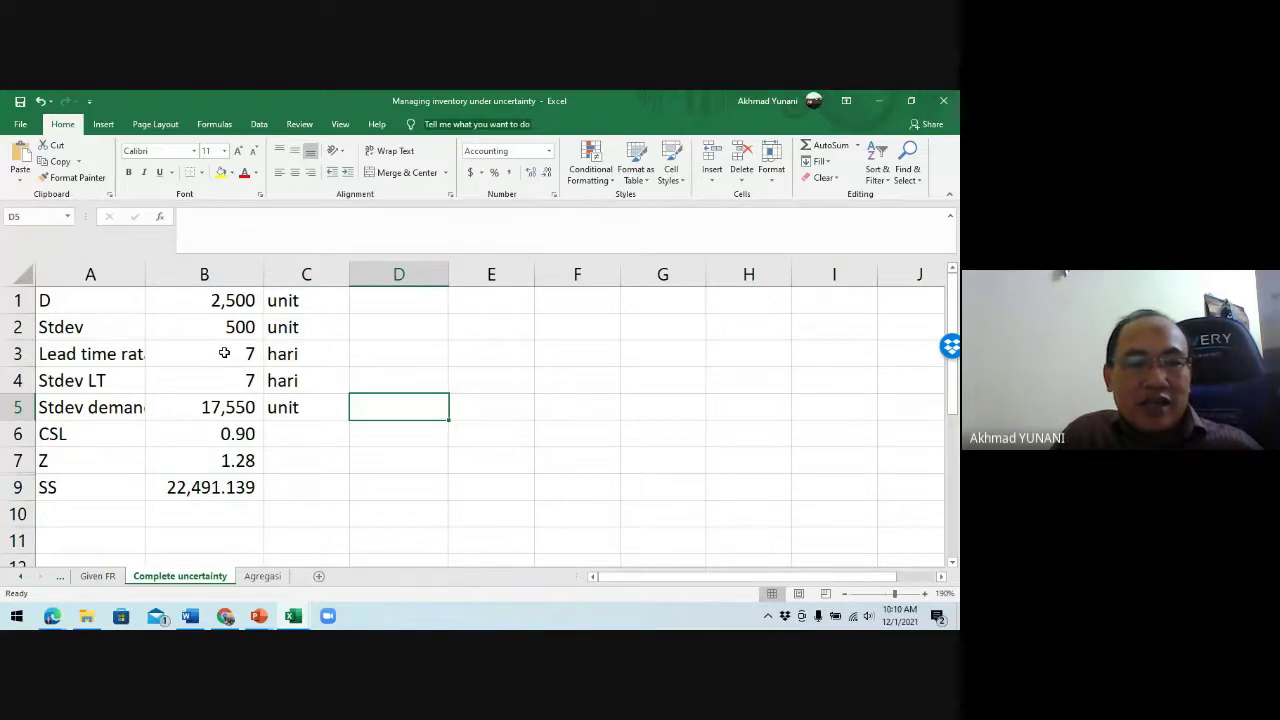
Step: Label cell A11 "Jika LT pasti" for the case of a certain lead time
{"action": "left_click", "coordinate": [221, 373]}
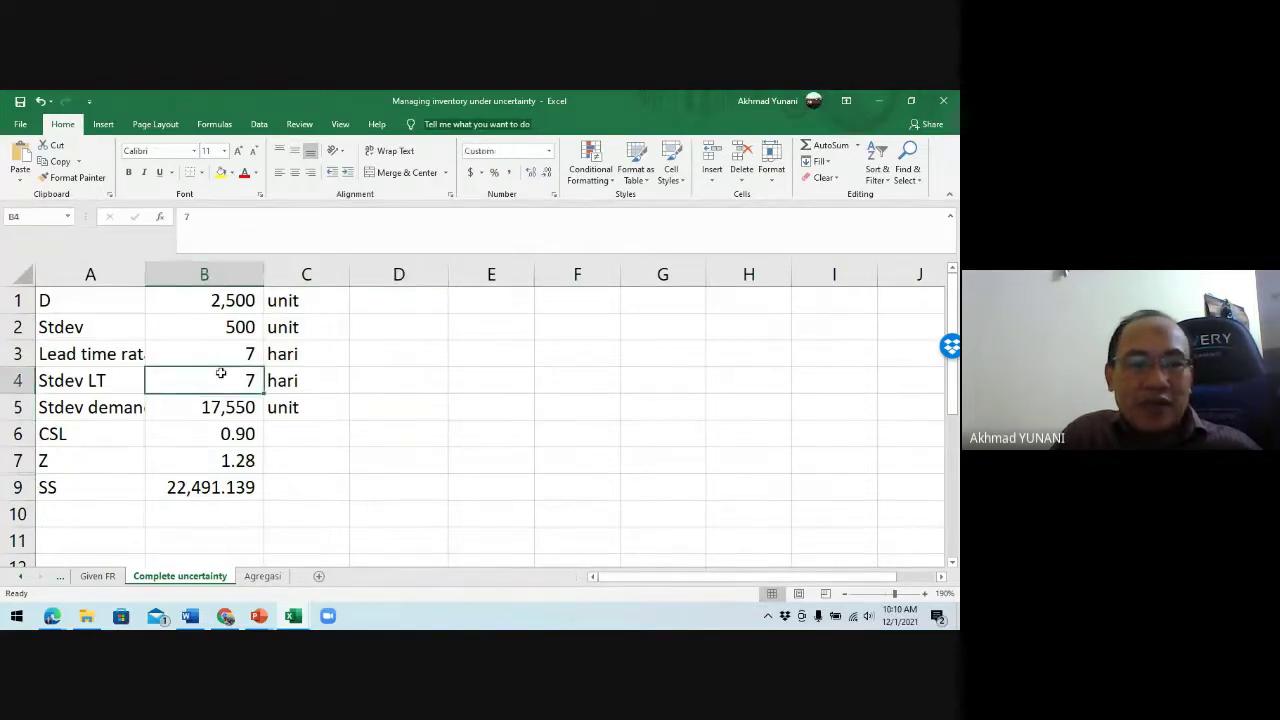
{"action": "left_click", "coordinate": [90, 535]}
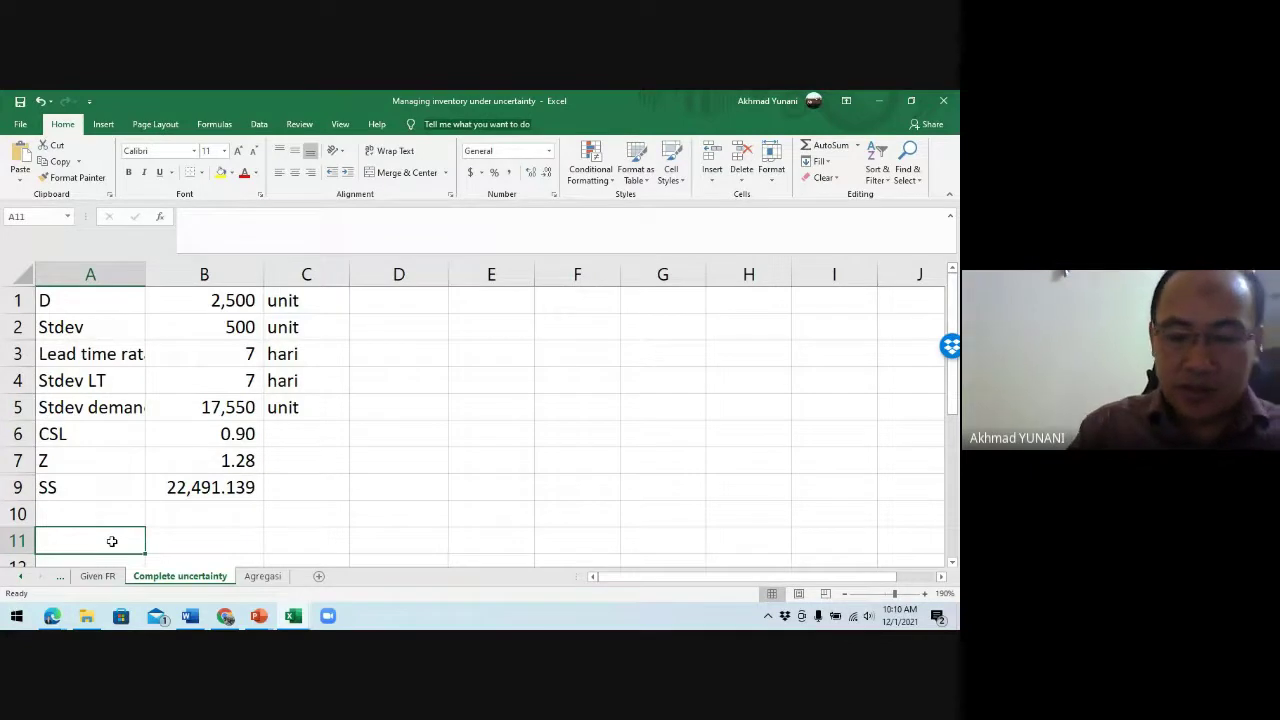
{"action": "type", "text": "Jika "}
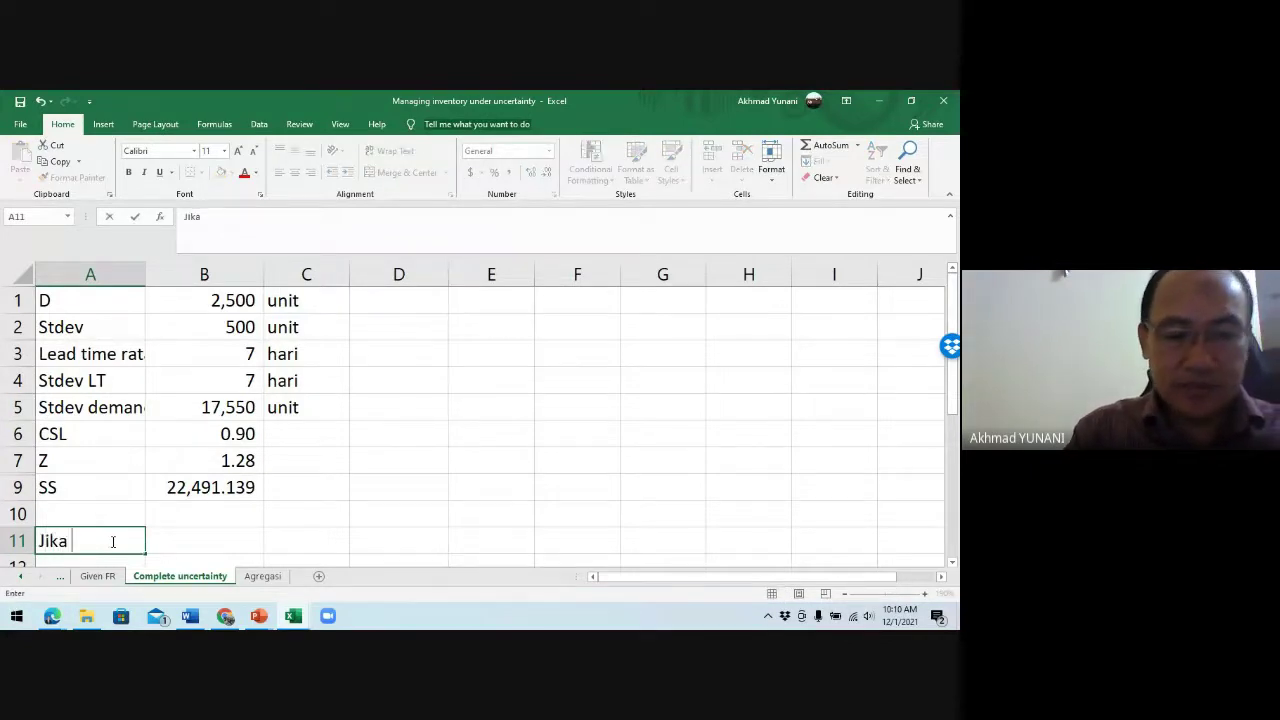
{"action": "type", "text": "LT"}
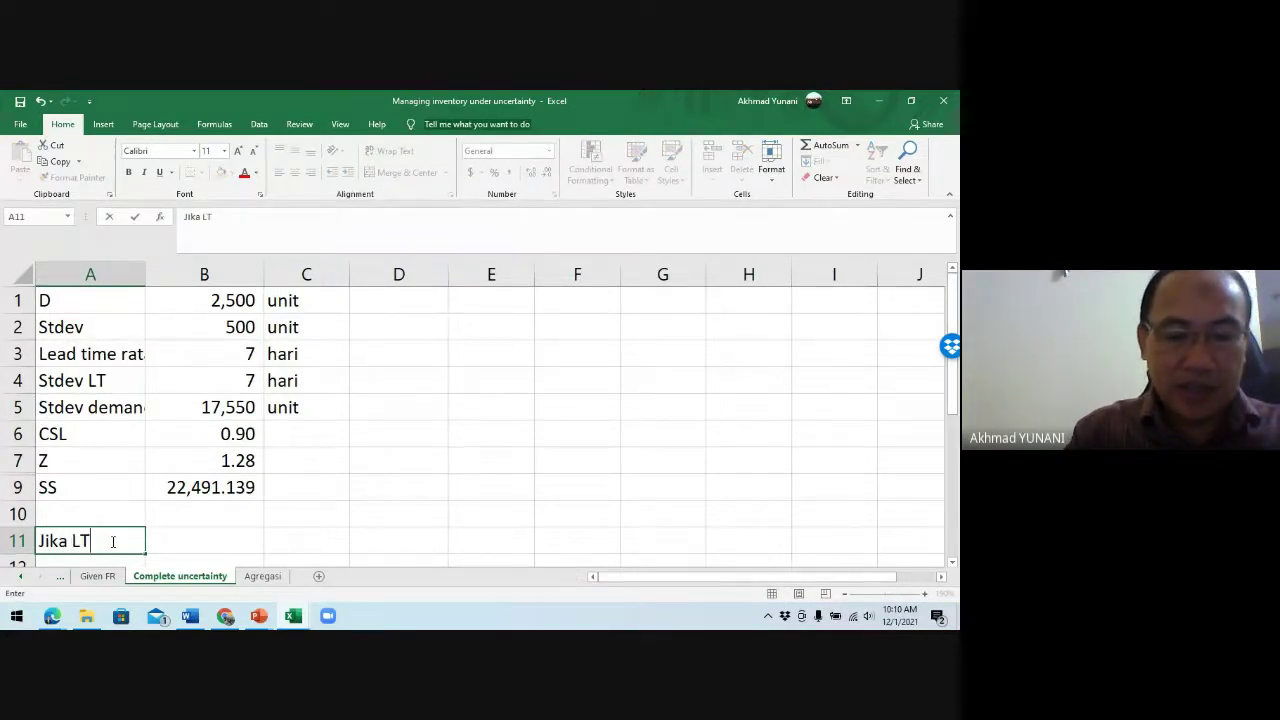
{"action": "type", "text": " pasti"}
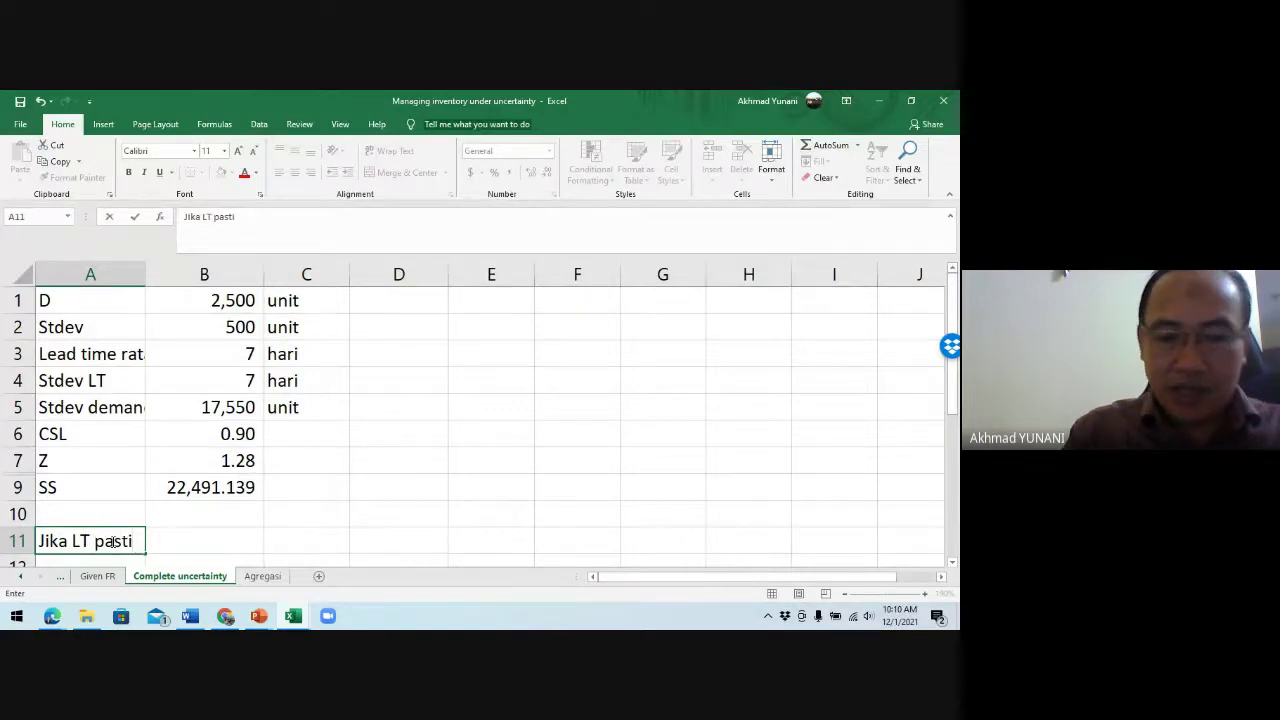
{"action": "key", "text": "Tab"}
Step: Calculate the safety stock for certain lead time in cell B11 with the formula =B7*(B2*SQRT(B3))
{"action": "type", "text": "="}
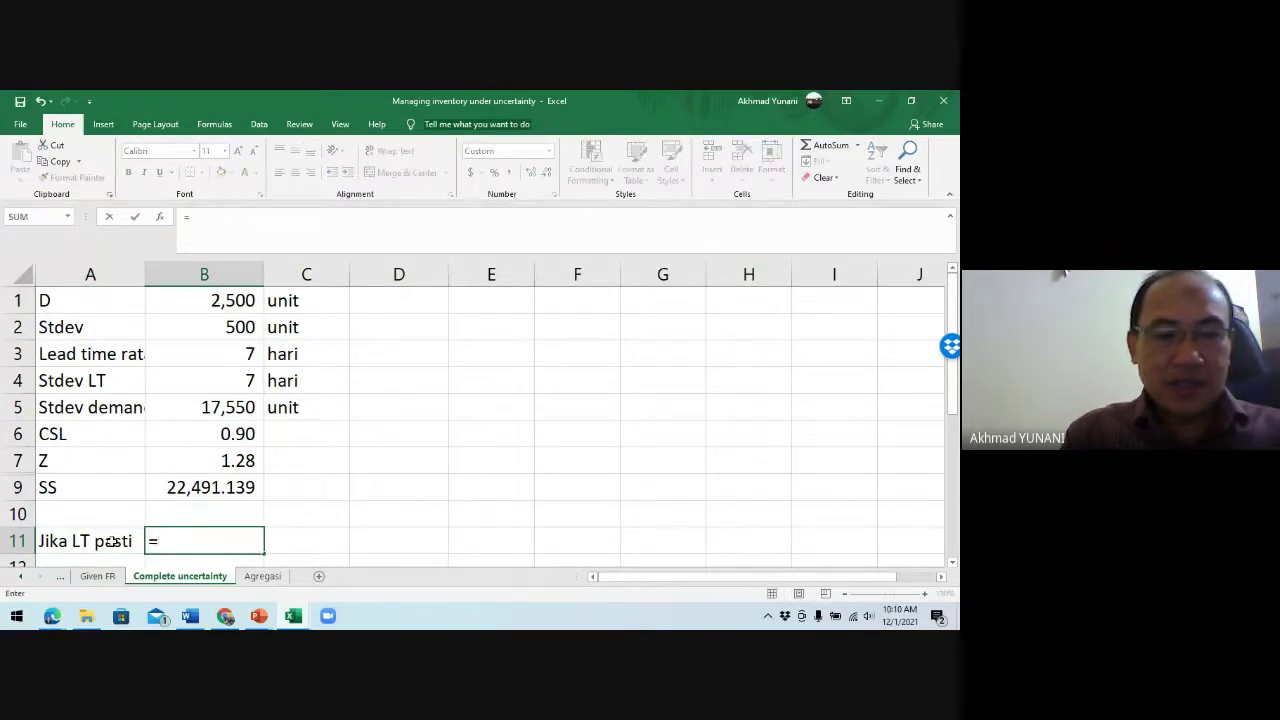
{"action": "key", "text": "Up"}
{"action": "key", "text": "Up"}
{"action": "key", "text": "Up"}
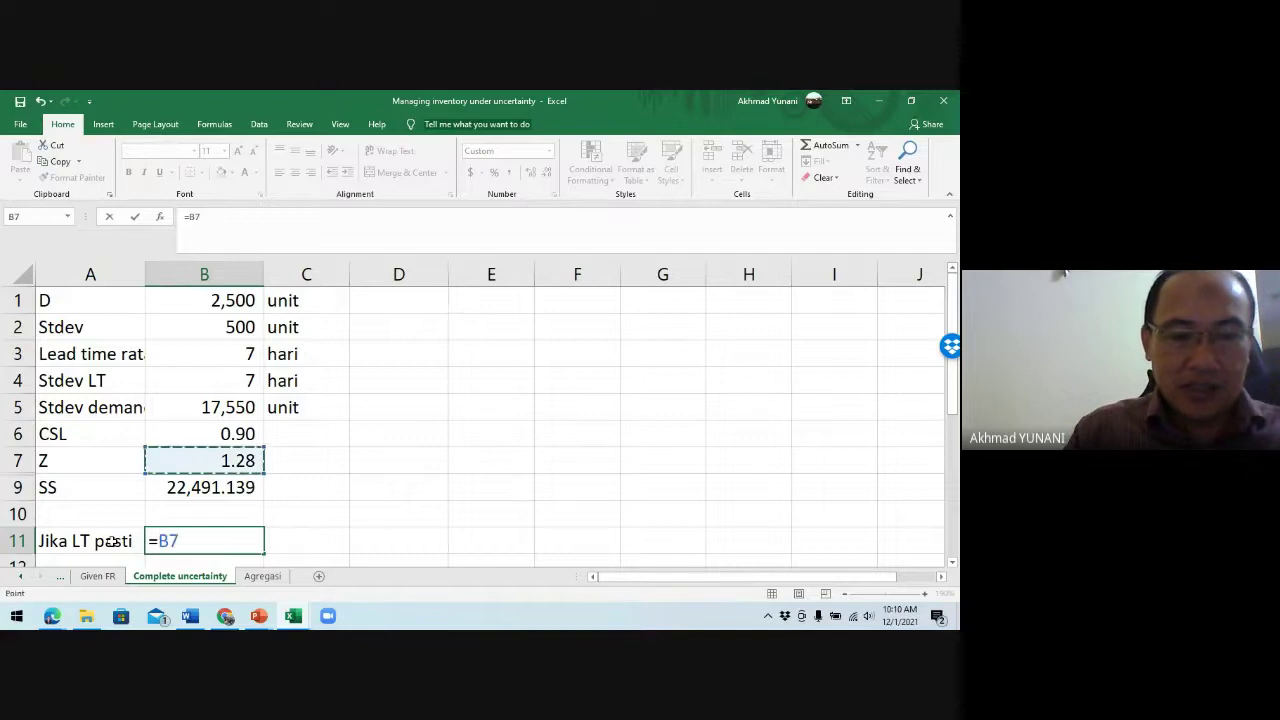
{"action": "type", "text": "*"}
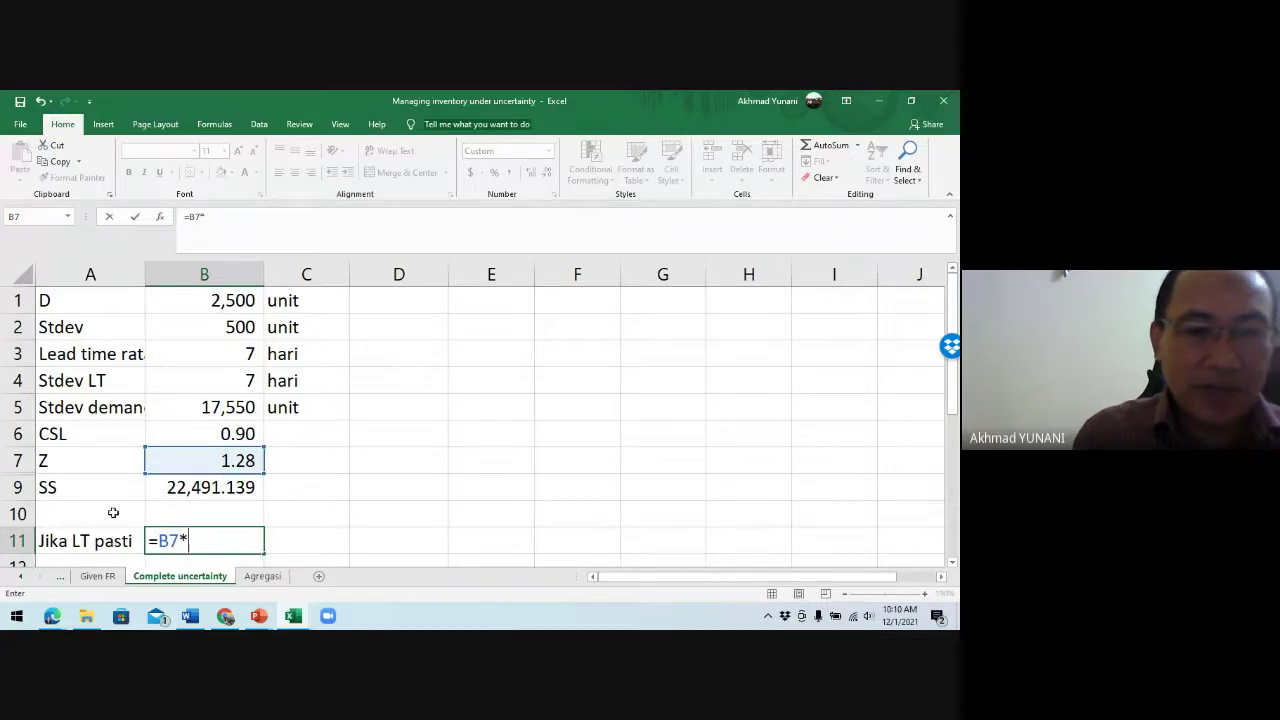
{"action": "left_click", "coordinate": [226, 325]}
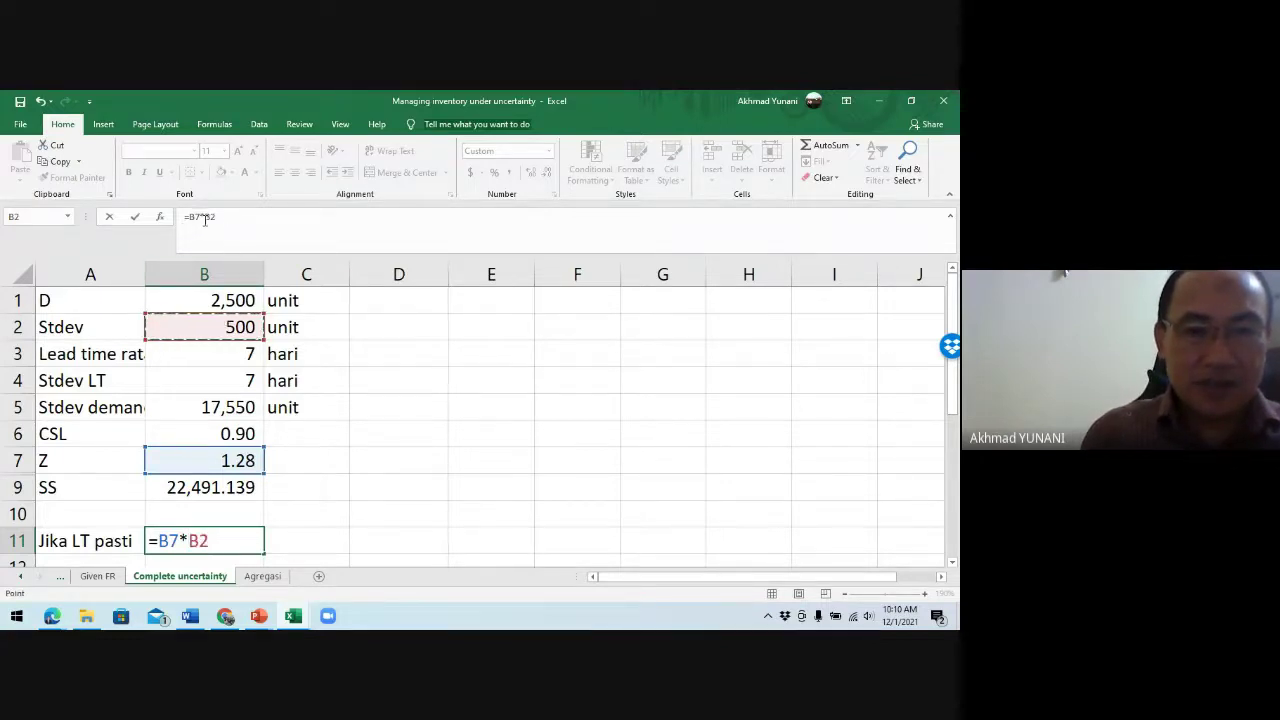
{"action": "left_click", "coordinate": [204, 216]}
{"action": "type", "text": "(B2"}
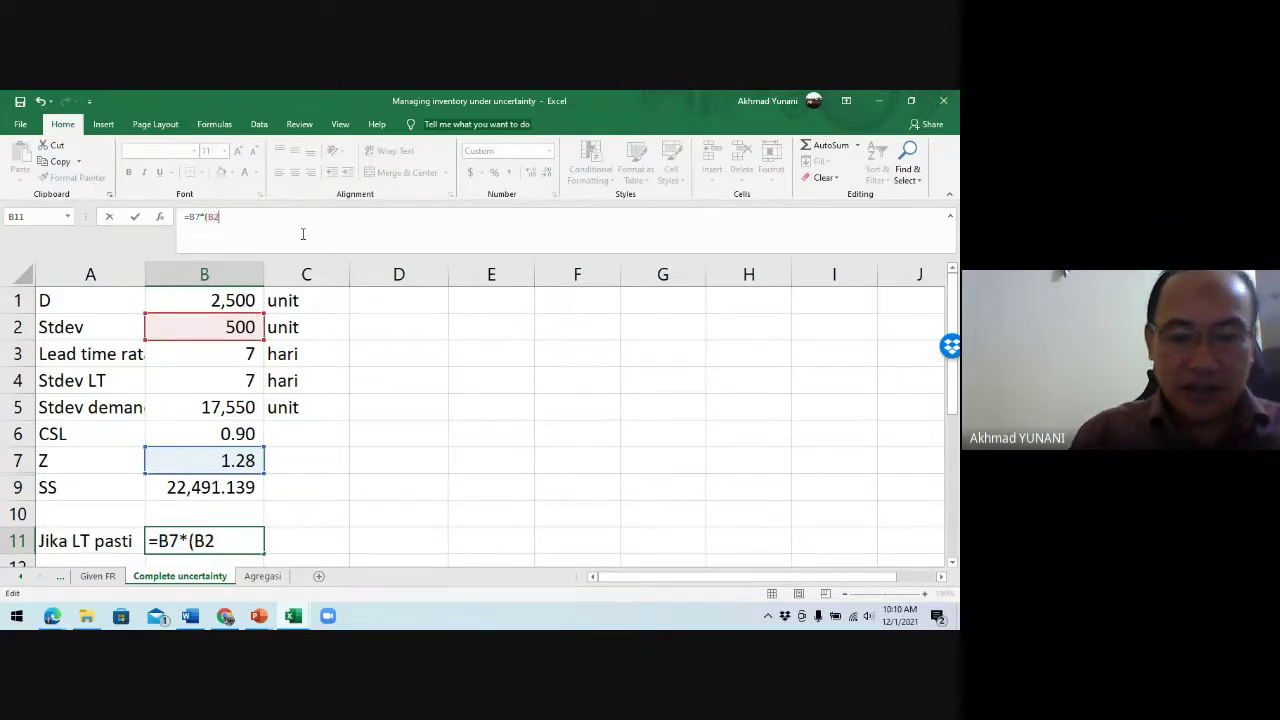
{"action": "type", "text": "*s"}
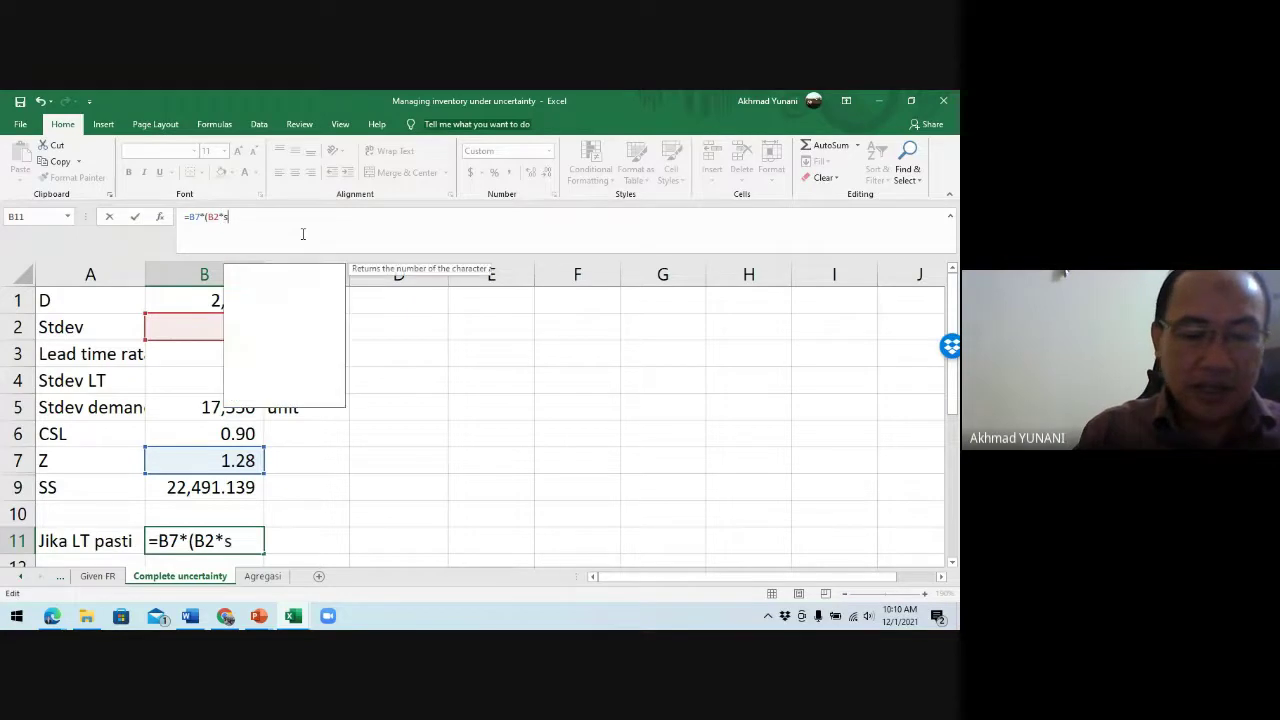
{"action": "type", "text": "qrt"}
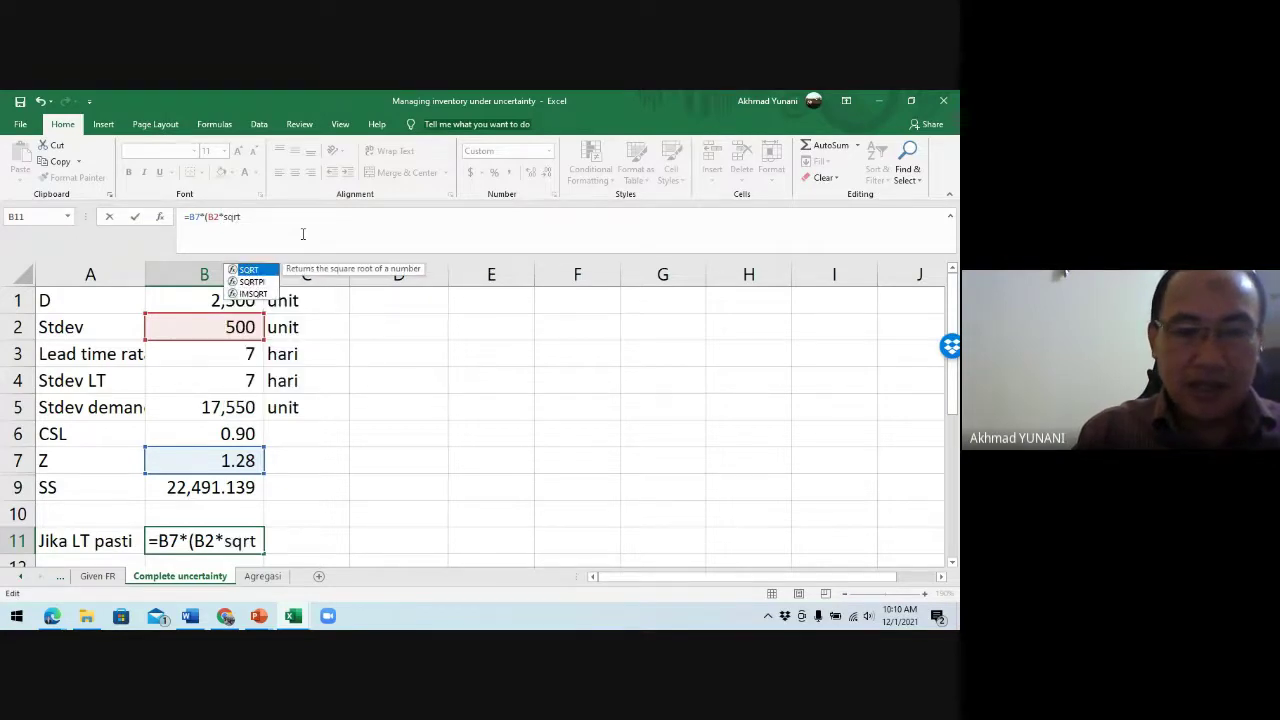
{"action": "type", "text": "("}
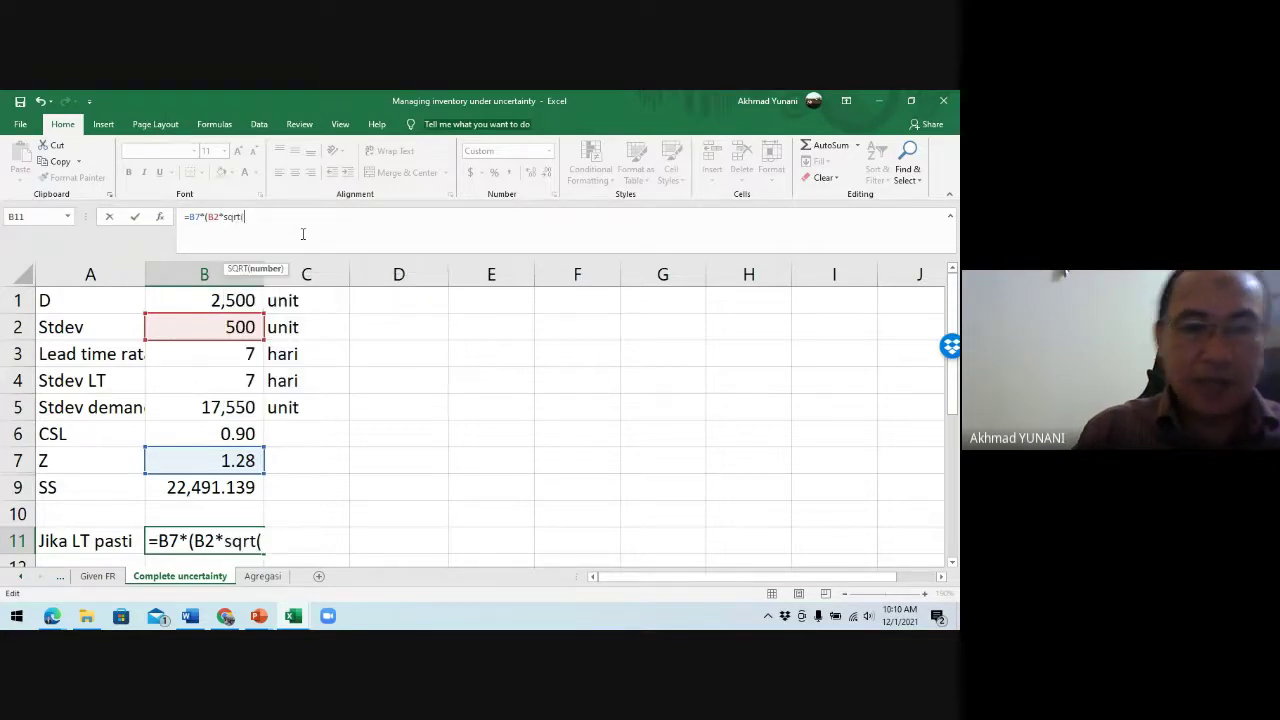
{"action": "left_click", "coordinate": [211, 349]}
{"action": "type", "text": ")"}
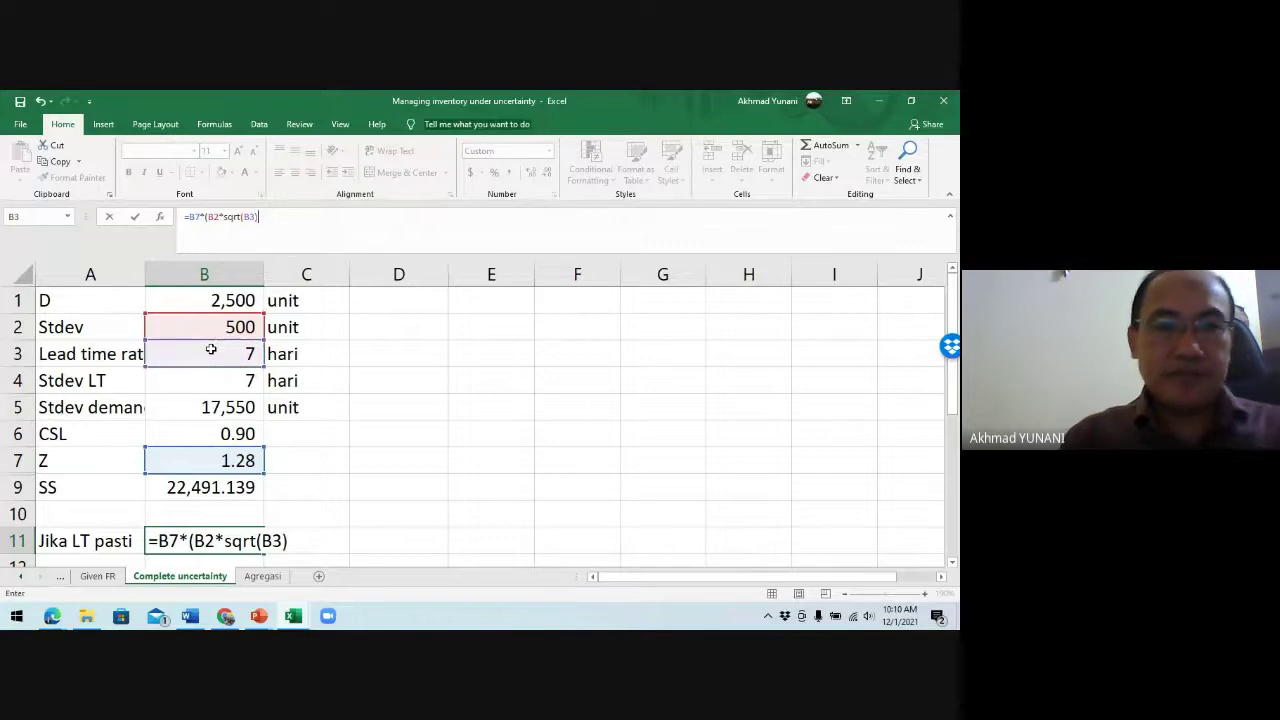
{"action": "type", "text": ")"}
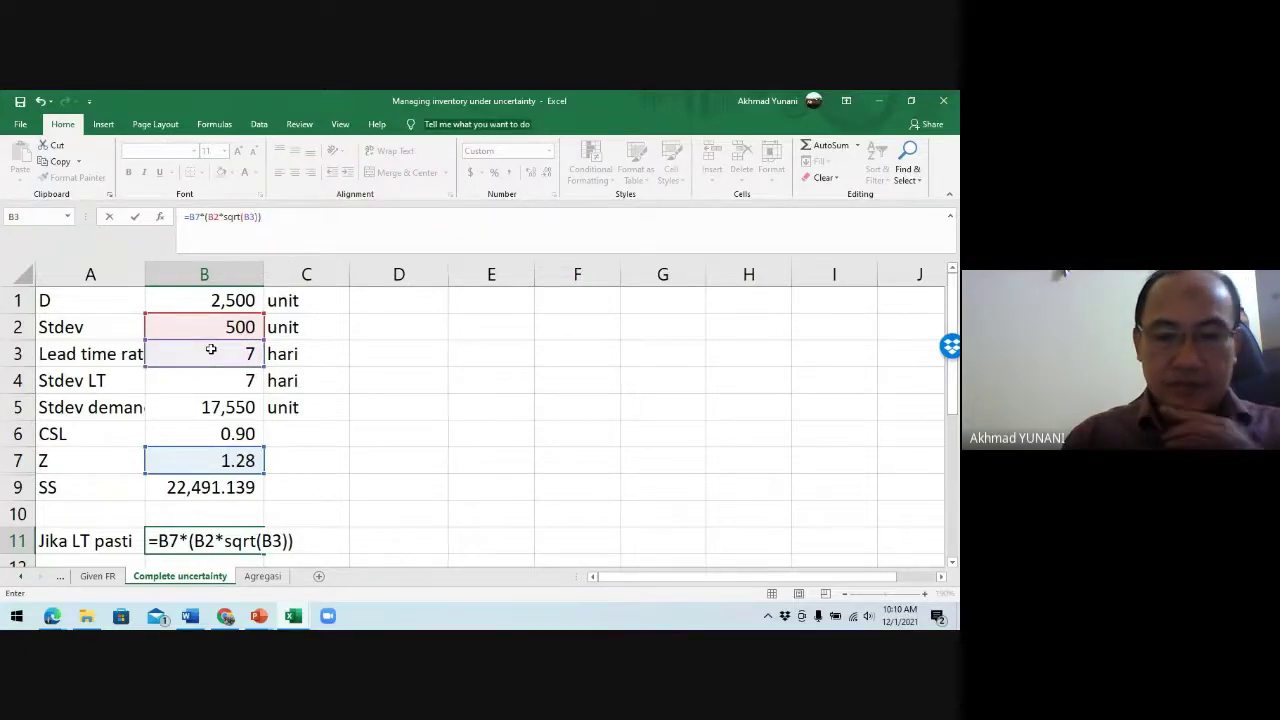
{"action": "key", "text": "Return"}
{"action": "key", "text": "Up"}
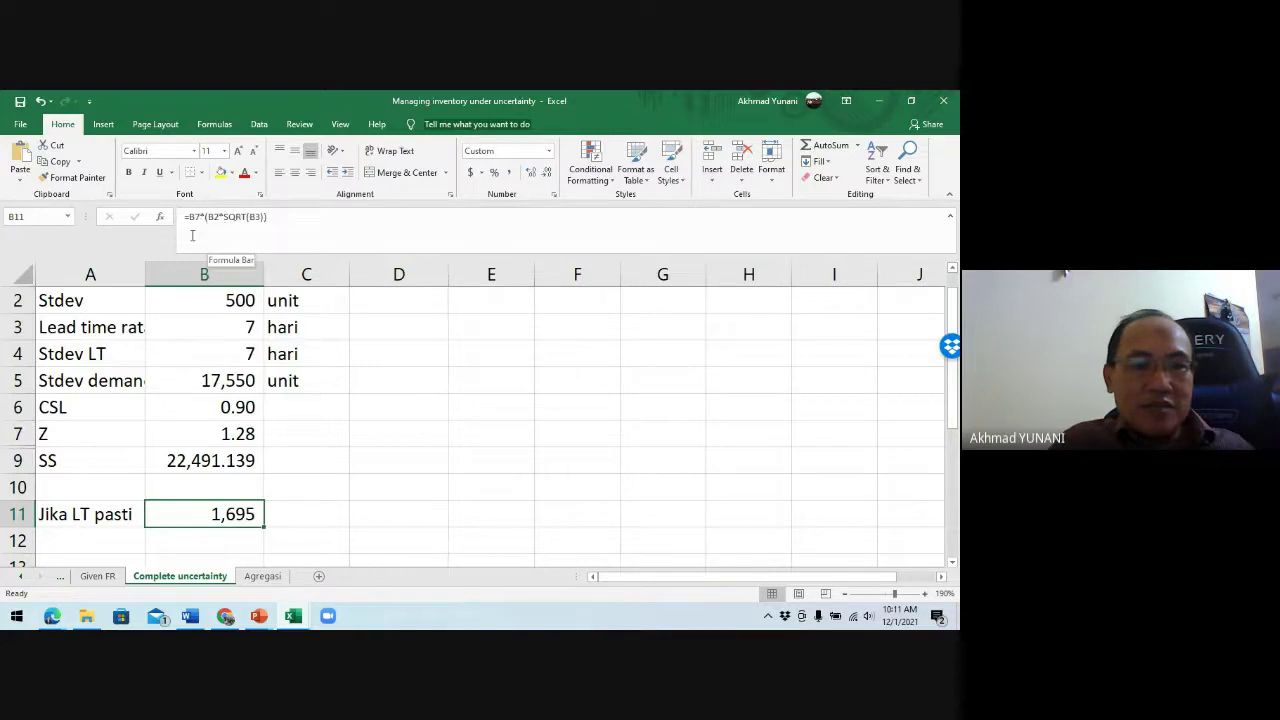
Step: Format the SS value in B9 with the comma style showing two decimals
{"action": "left_click", "coordinate": [192, 538]}
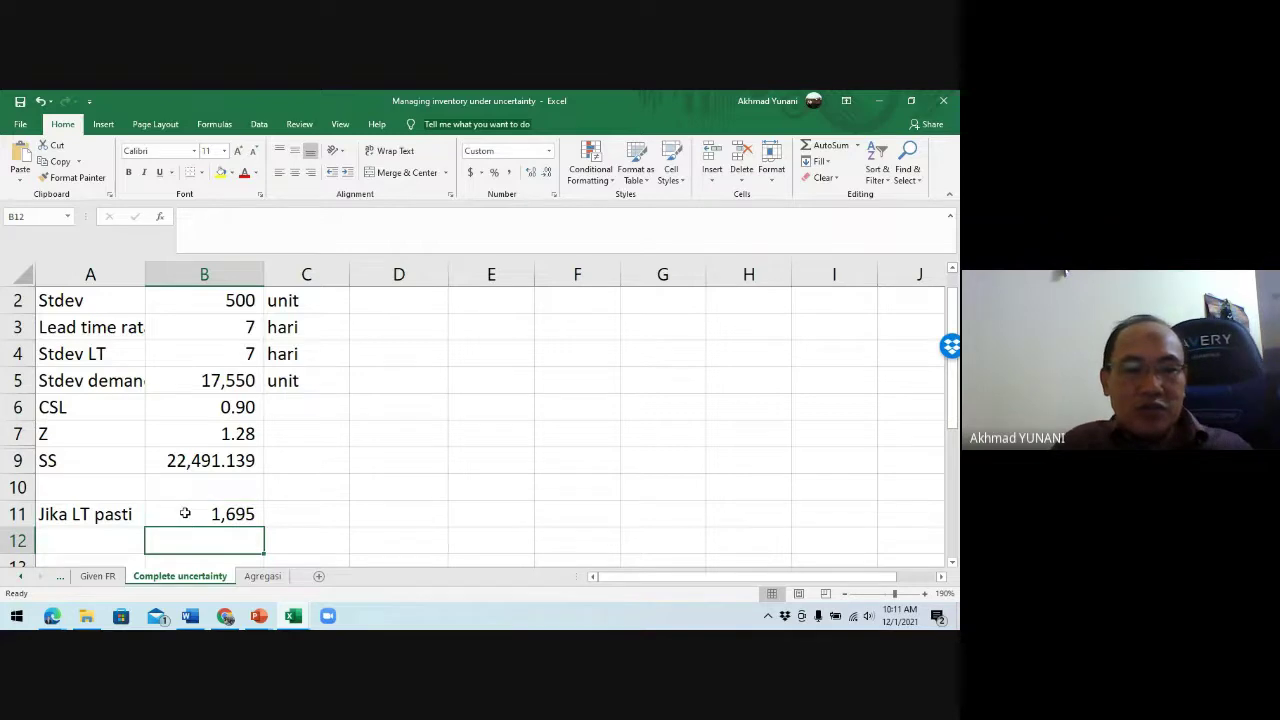
{"action": "left_click", "coordinate": [185, 513]}
{"action": "left_click", "coordinate": [190, 462]}
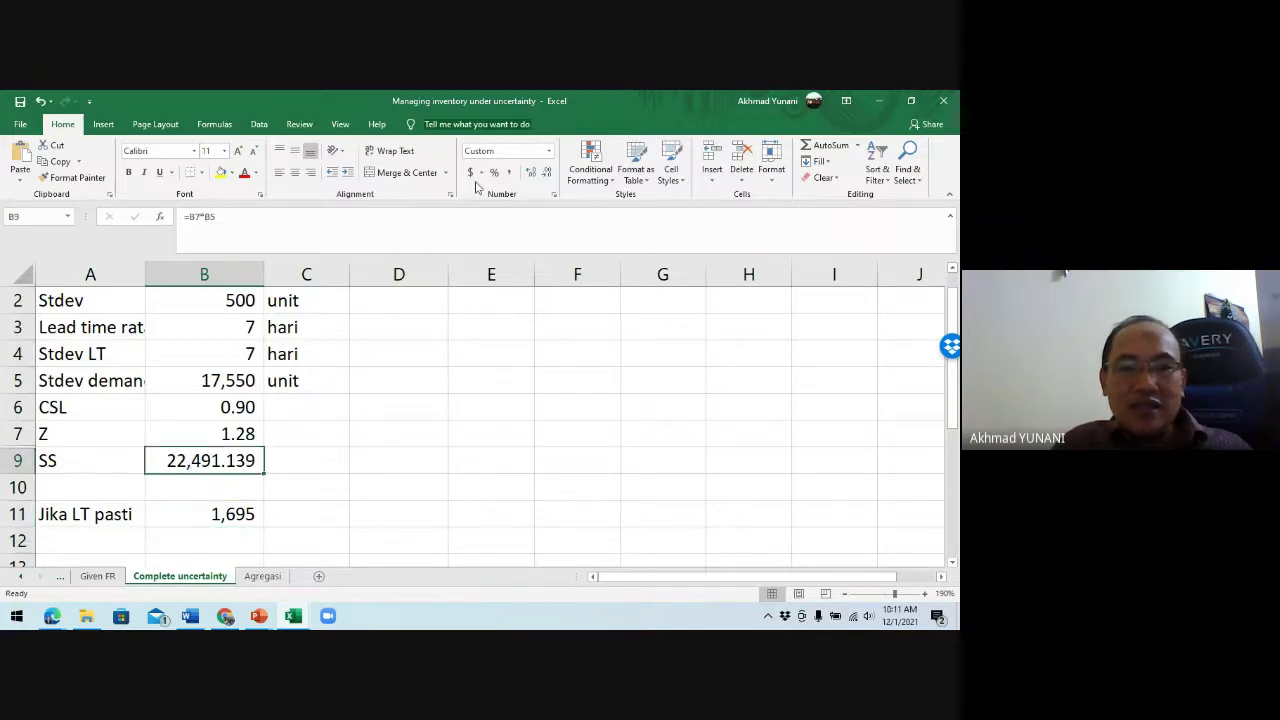
{"action": "left_click", "coordinate": [510, 173]}
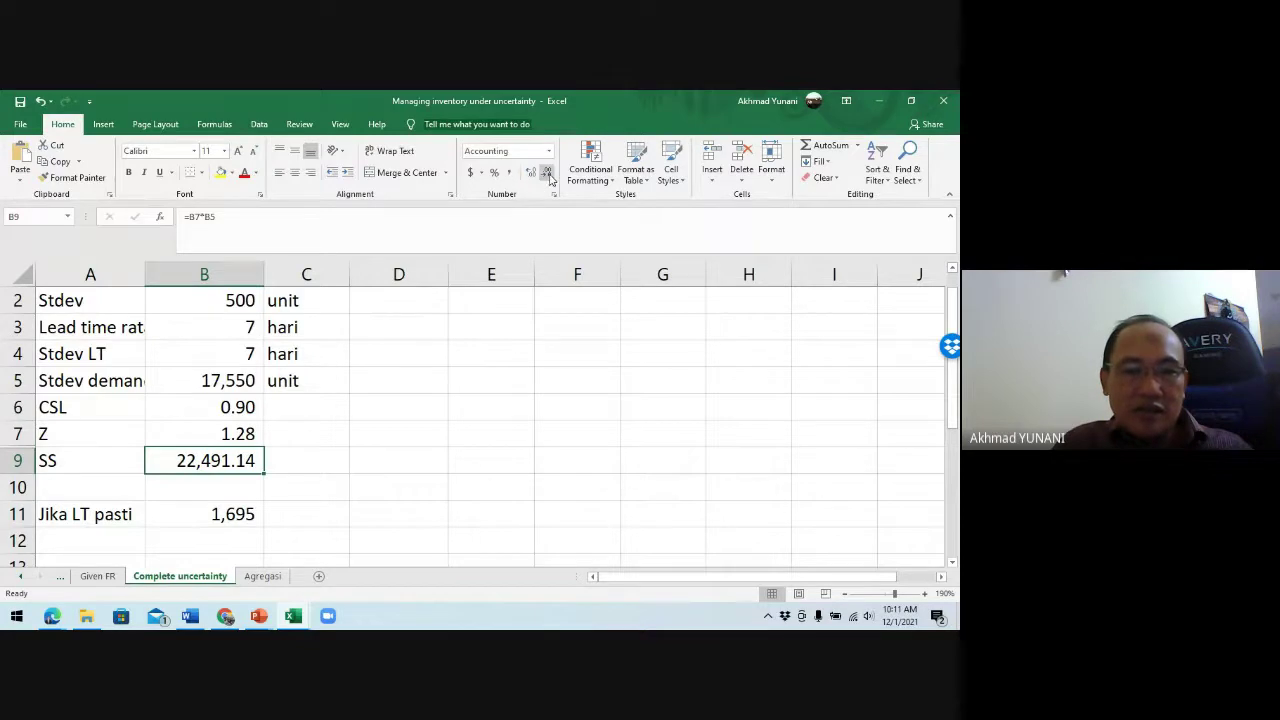
{"action": "left_click", "coordinate": [424, 453]}
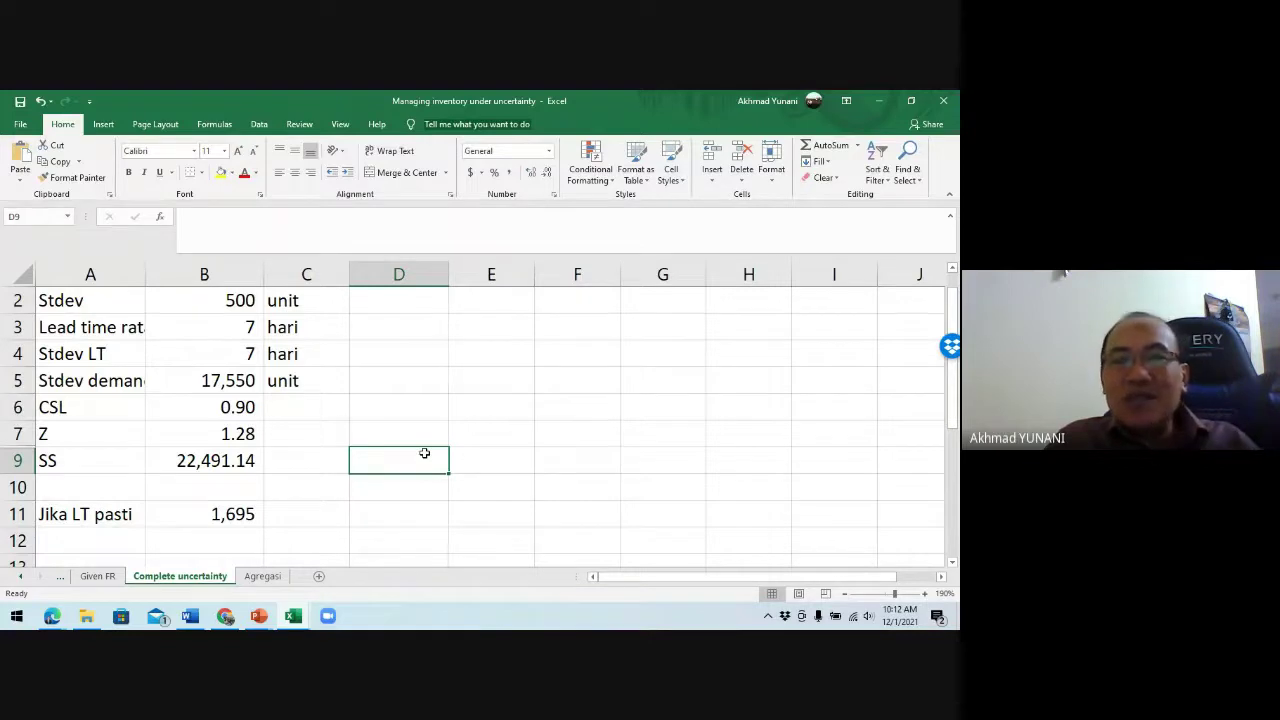
{"action": "left_click", "coordinate": [202, 466]}
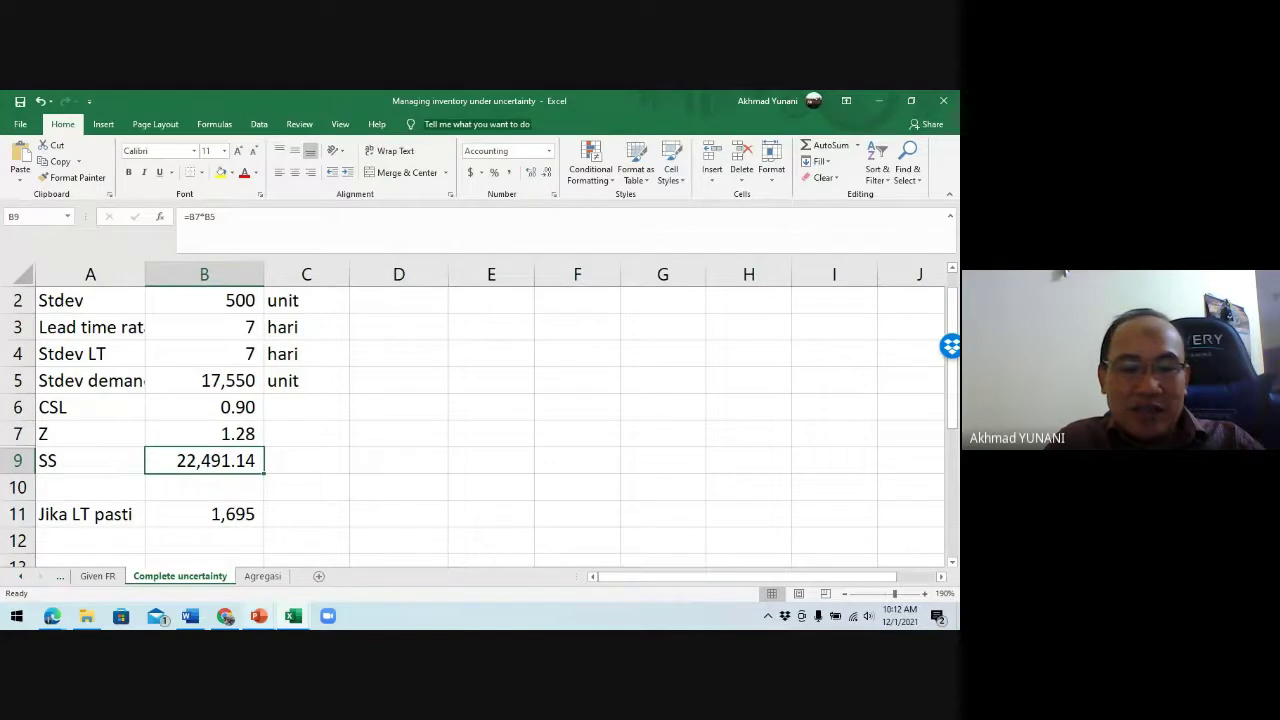
Step: Switch to the 09. Safety Inventory presentation in PowerPoint and check the Google Meet call window
{"action": "mouse_move", "coordinate": [258, 618]}
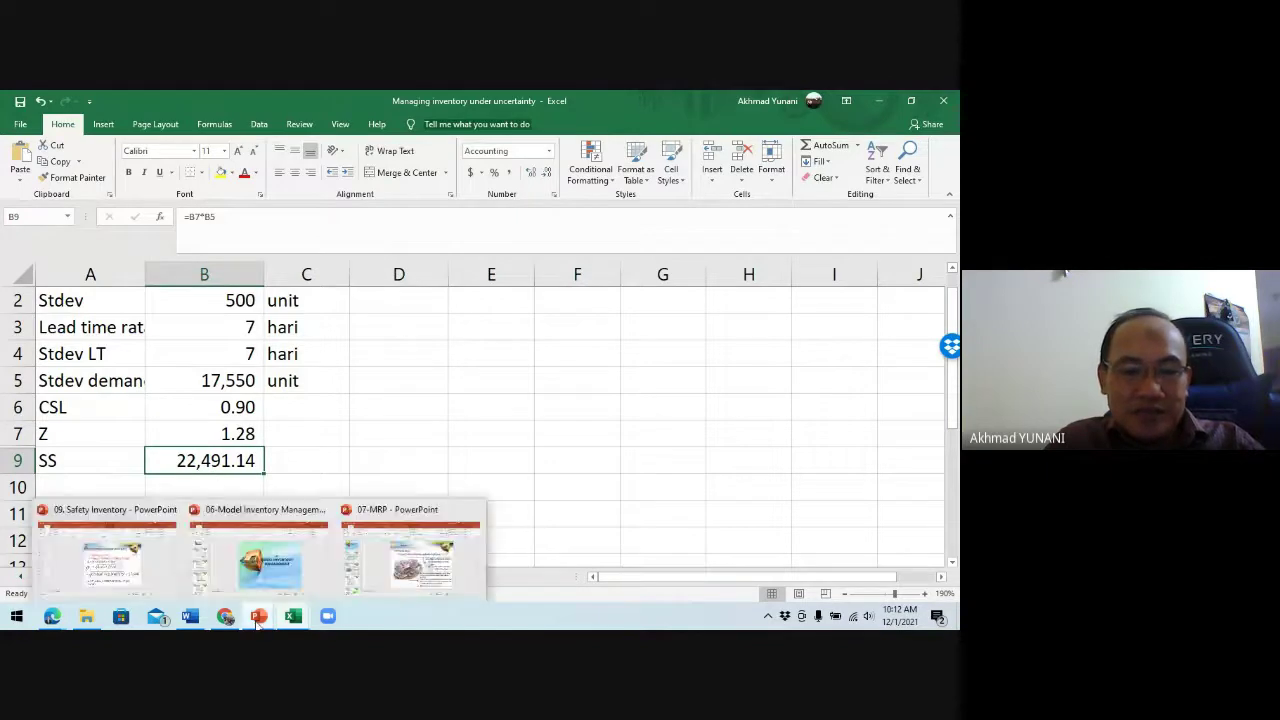
{"action": "left_click", "coordinate": [155, 568]}
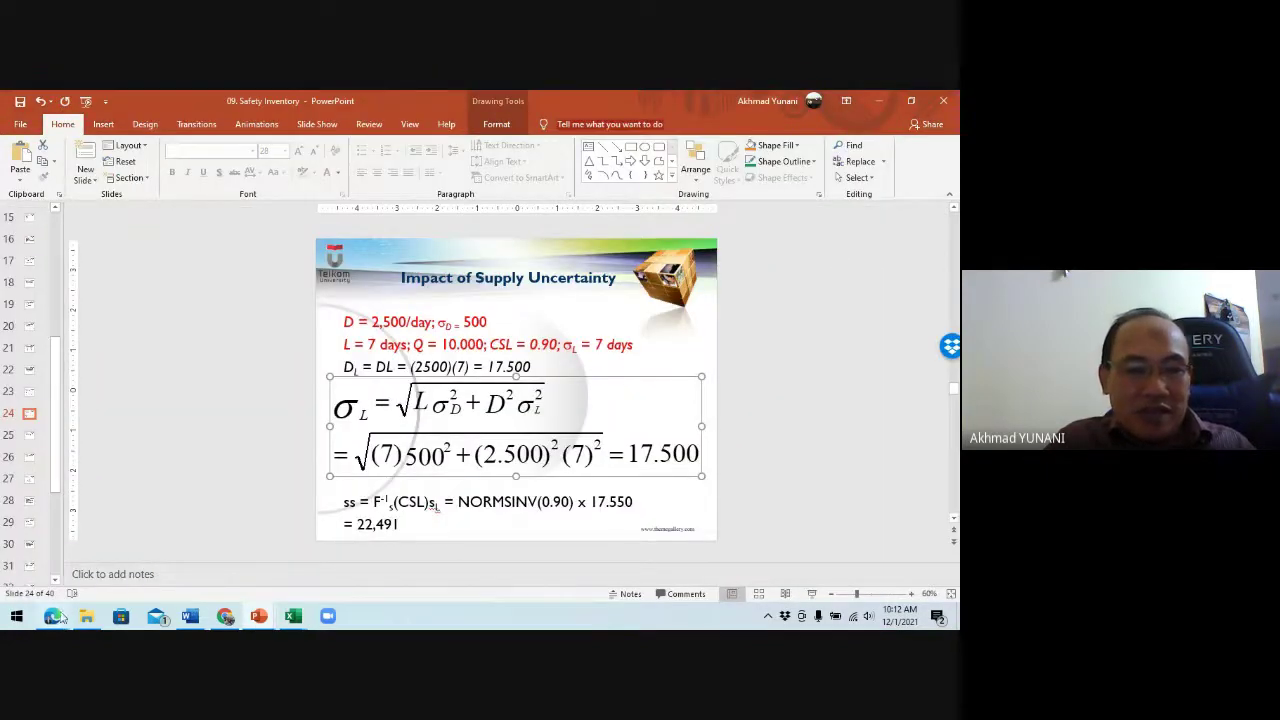
{"action": "mouse_move", "coordinate": [55, 618]}
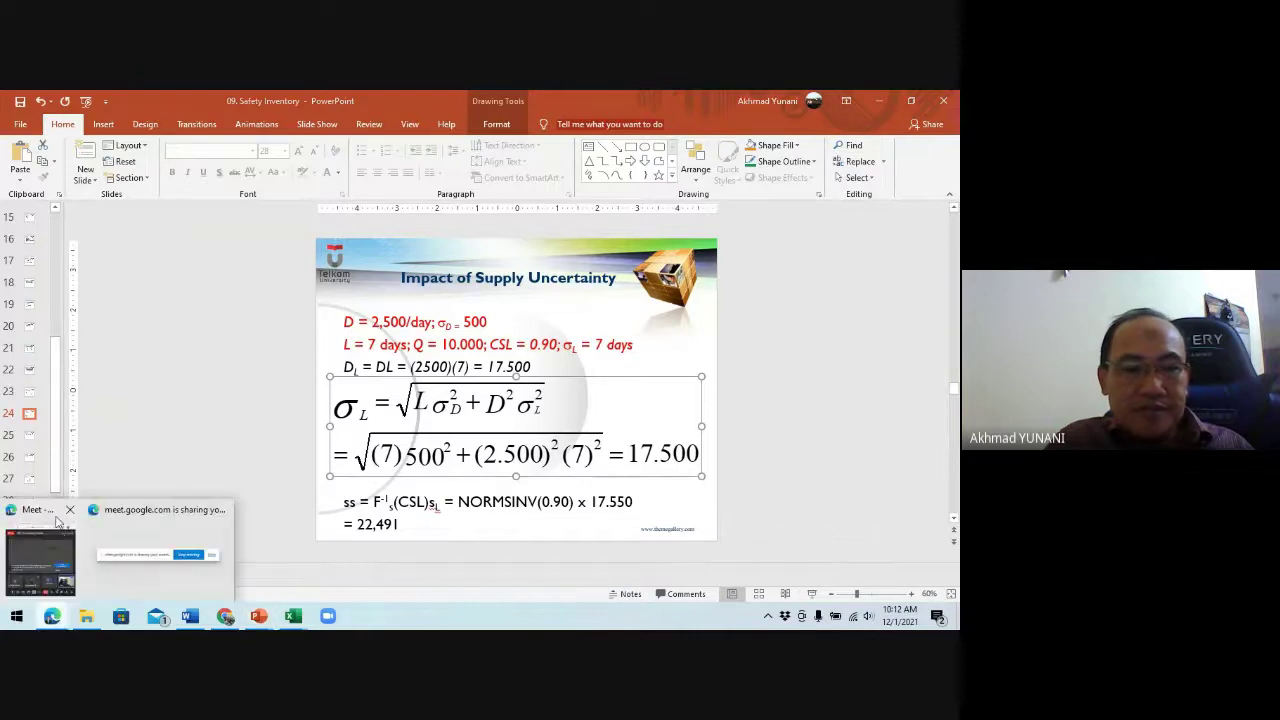
{"action": "left_click", "coordinate": [163, 535]}
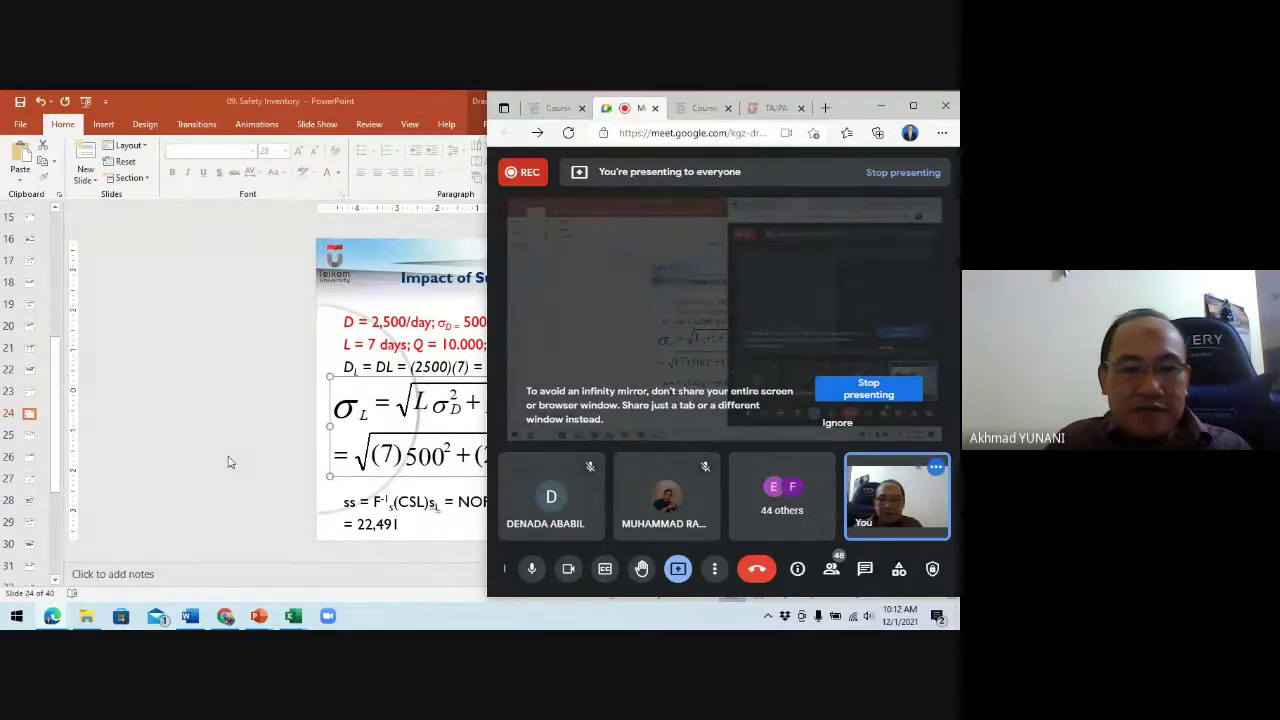
Step: Return to PowerPoint, present slide 25 listing safety inventory per lead-time deviation full screen, and go back to the preceding calculation slide
{"action": "left_click", "coordinate": [25, 440]}
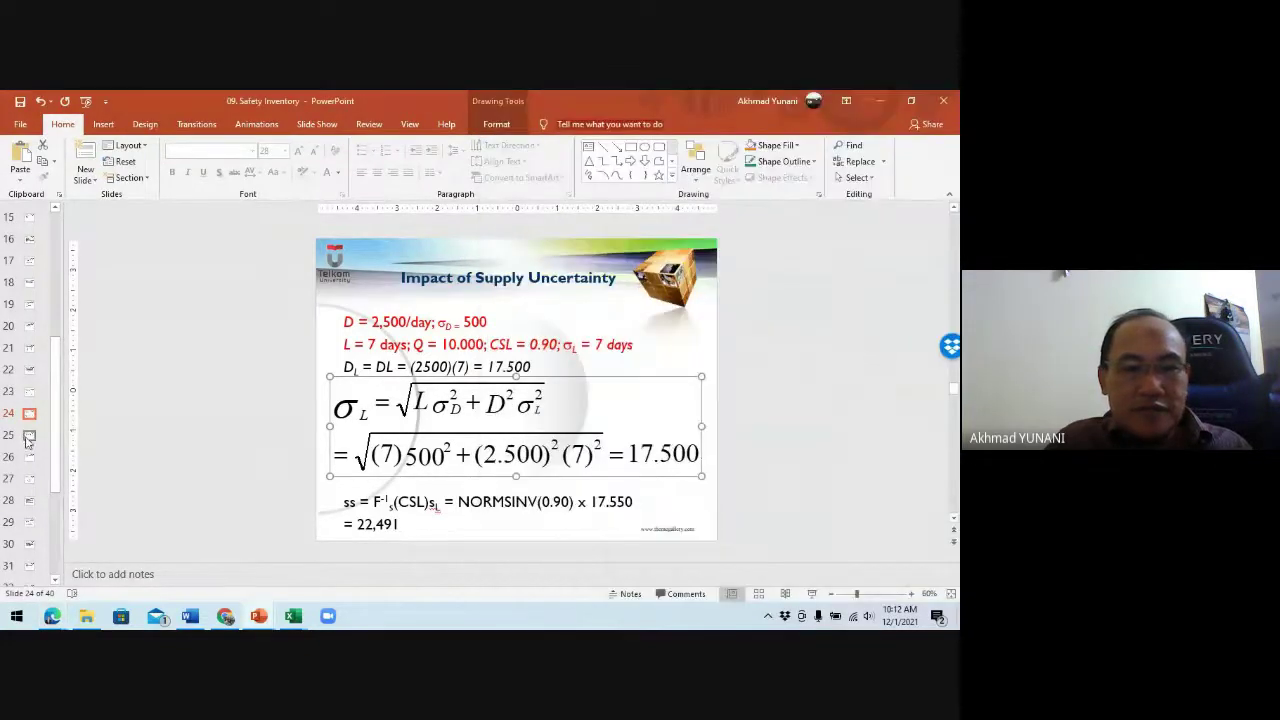
{"action": "left_click", "coordinate": [28, 442]}
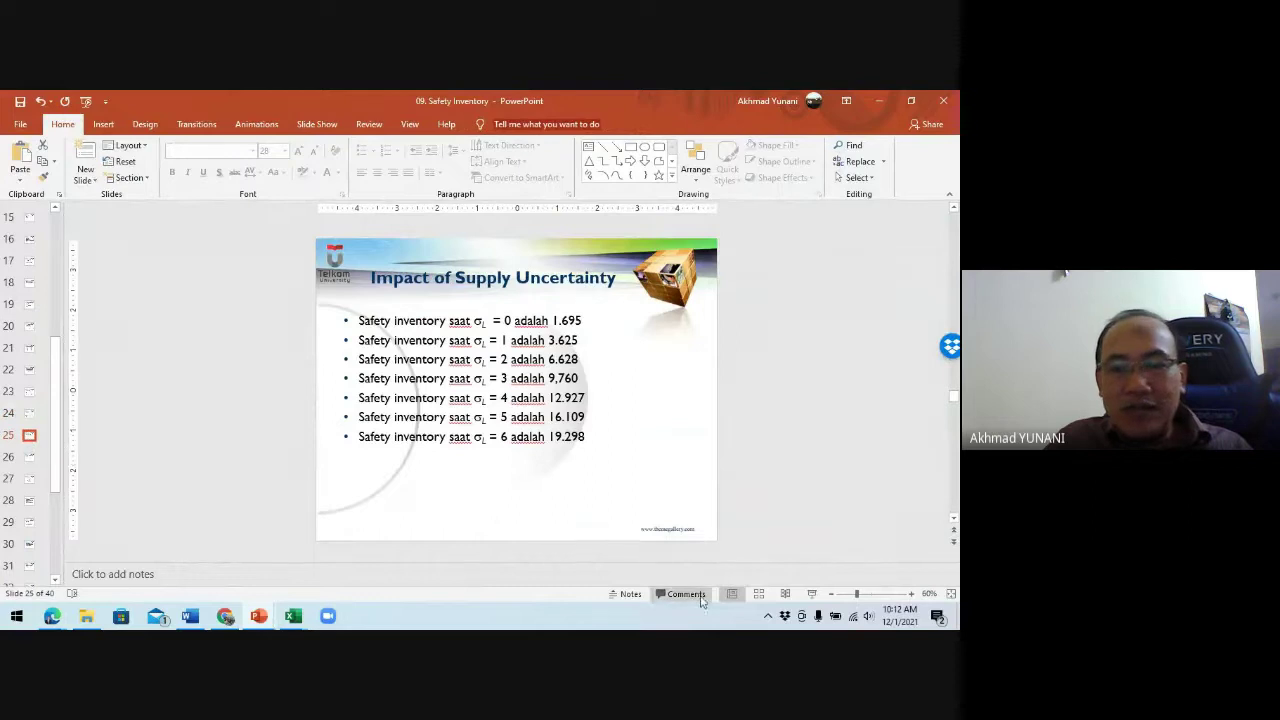
{"action": "left_click", "coordinate": [812, 594]}
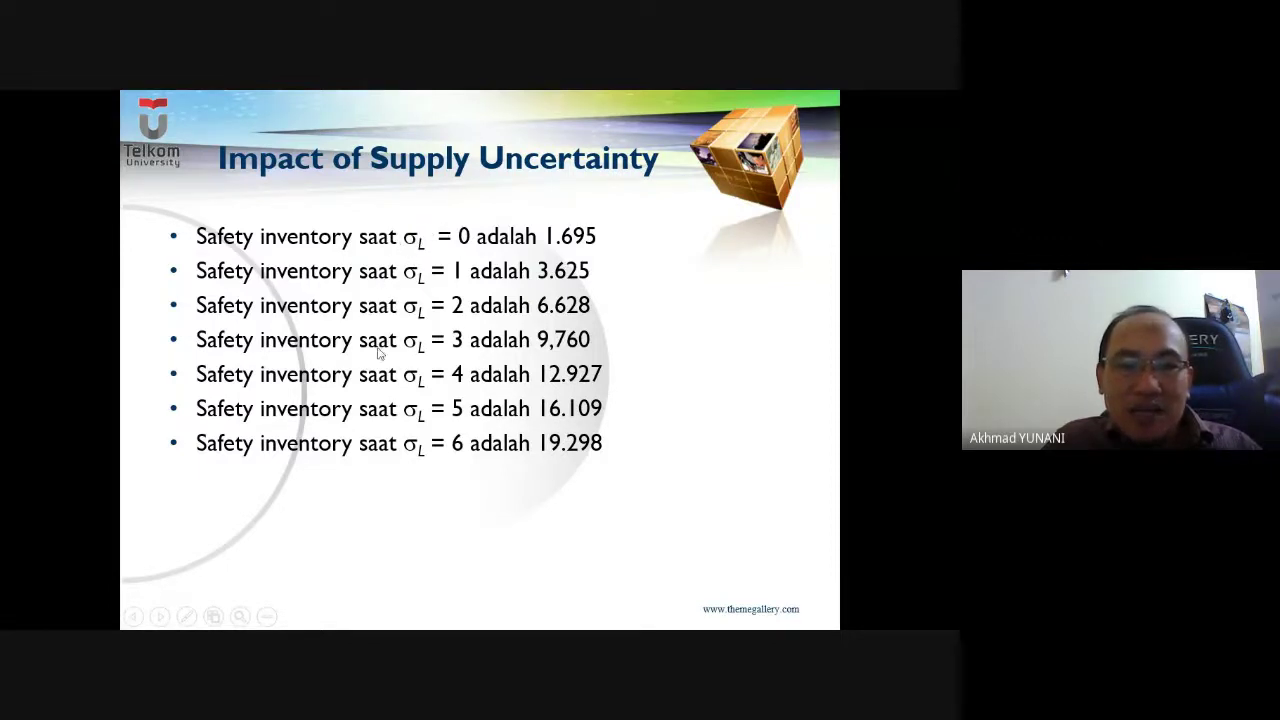
{"action": "left_click", "coordinate": [414, 247]}
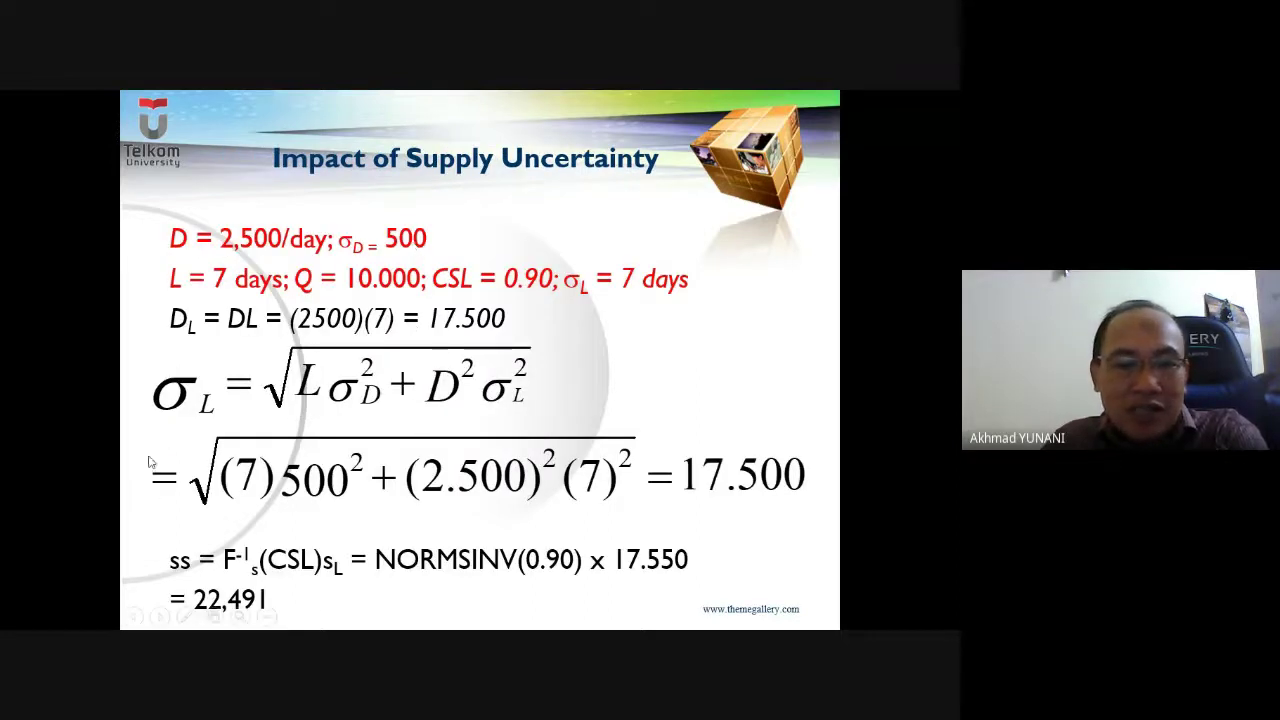